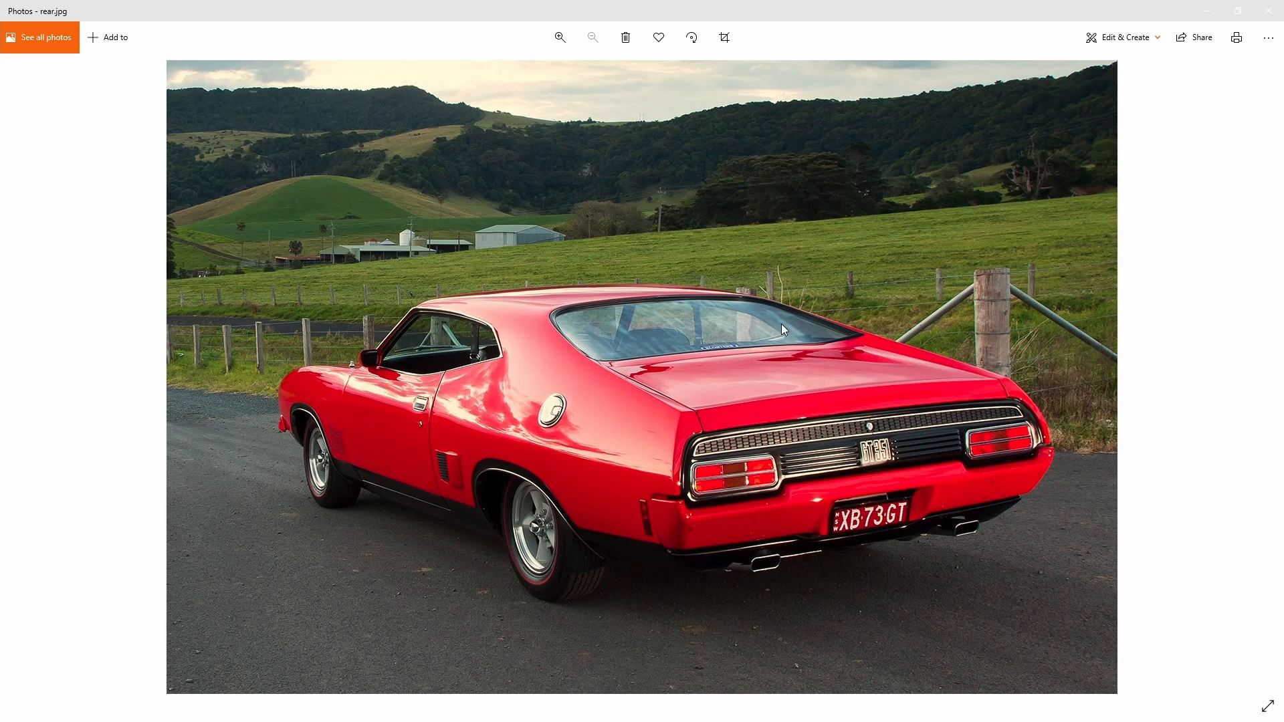
- Compare the rear, front and side reference photos of the red car
key("Right")
key("Left")
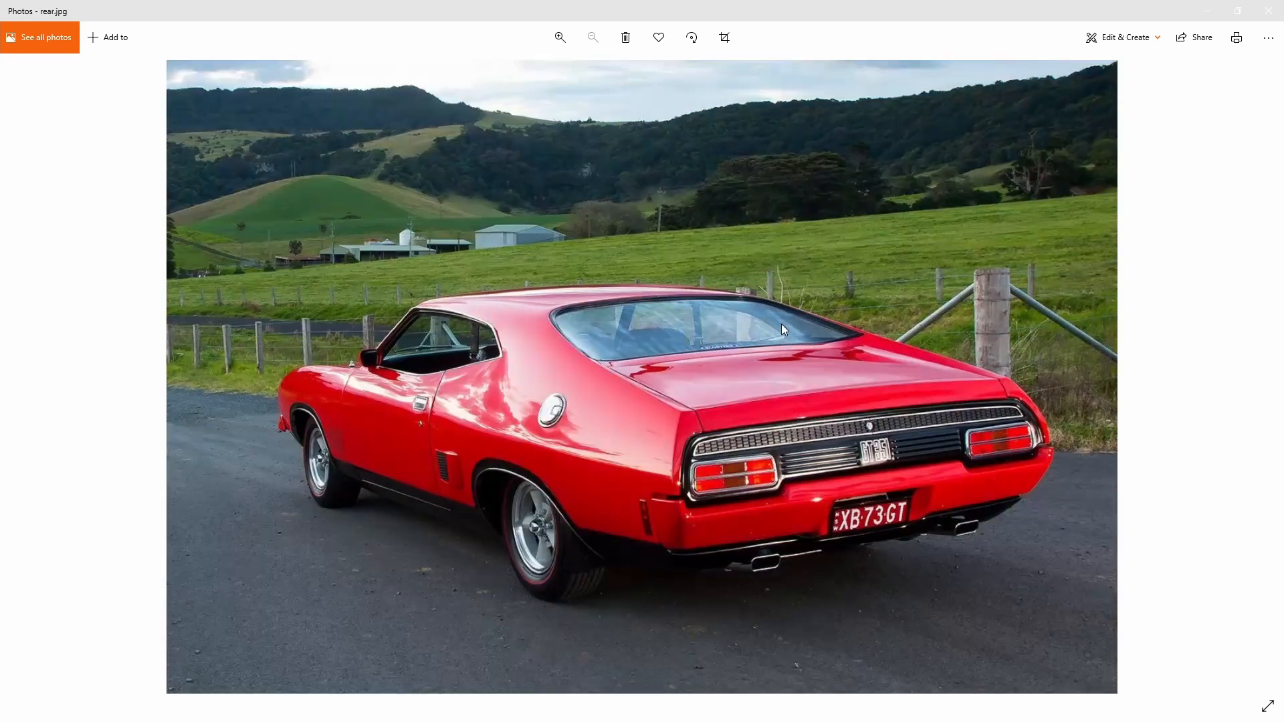
key("Right")
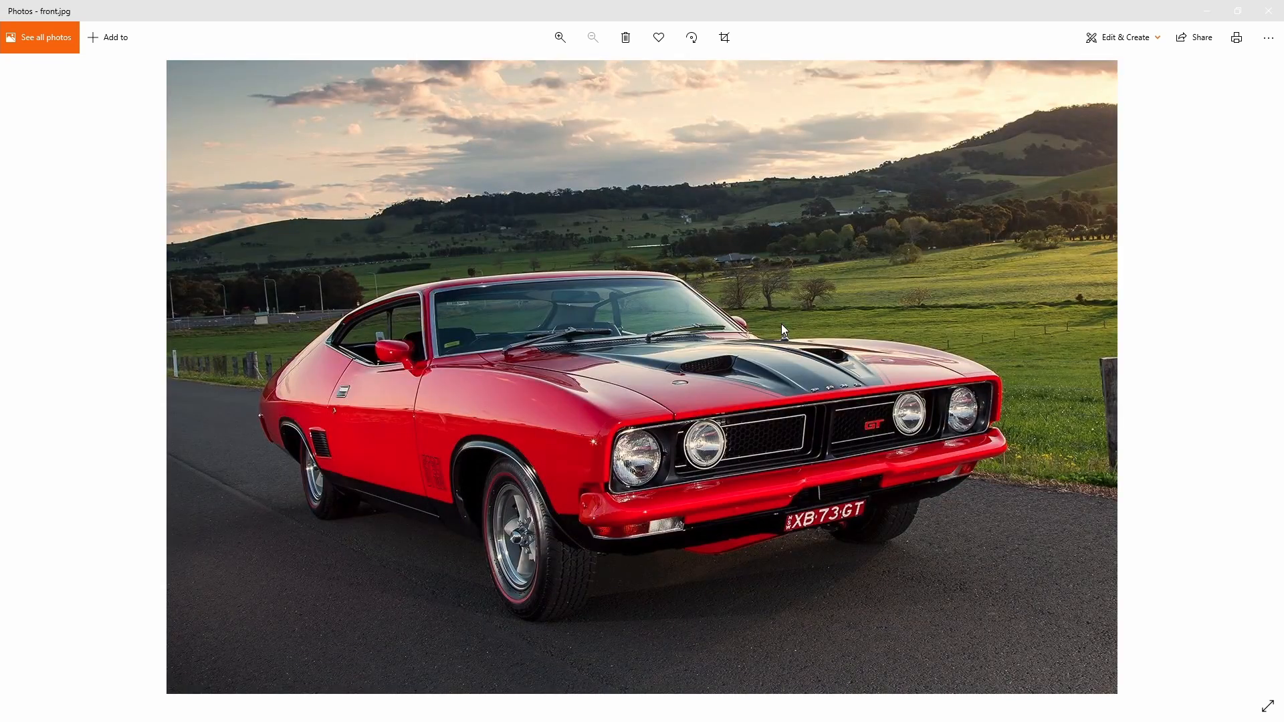
key("Right")
key("Left")
key("Right")
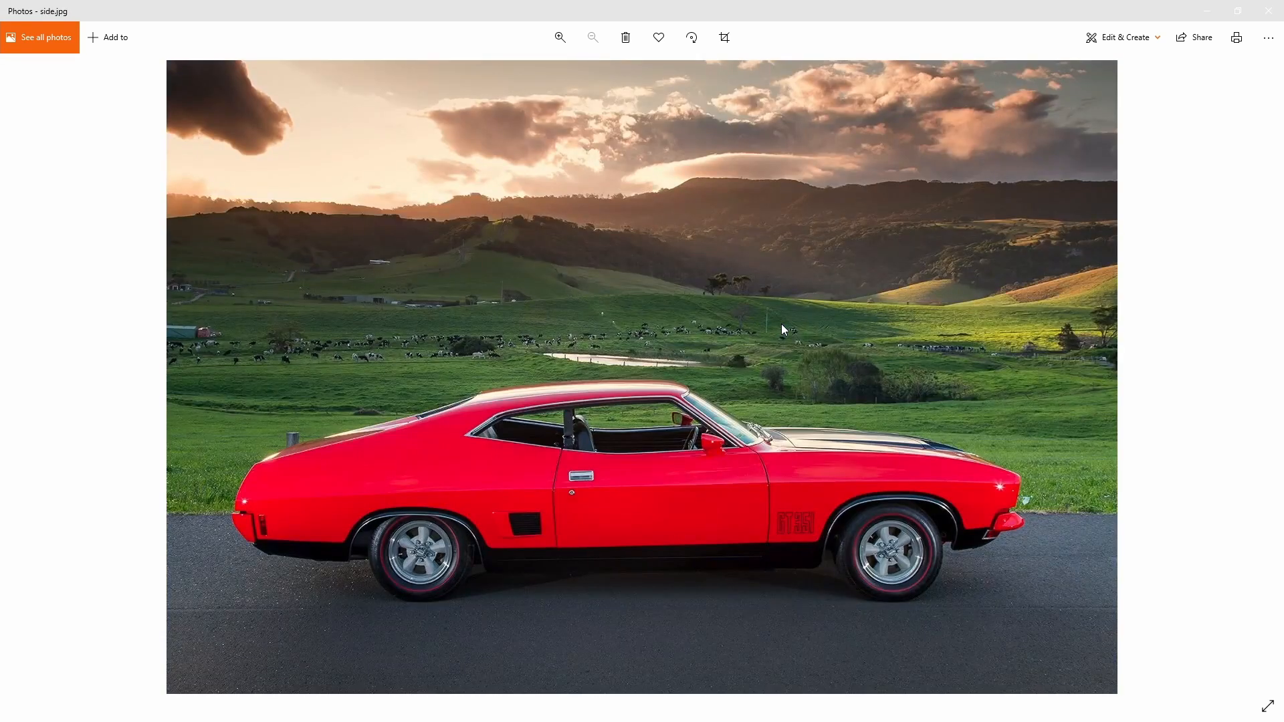
key("Left")
key("Left")
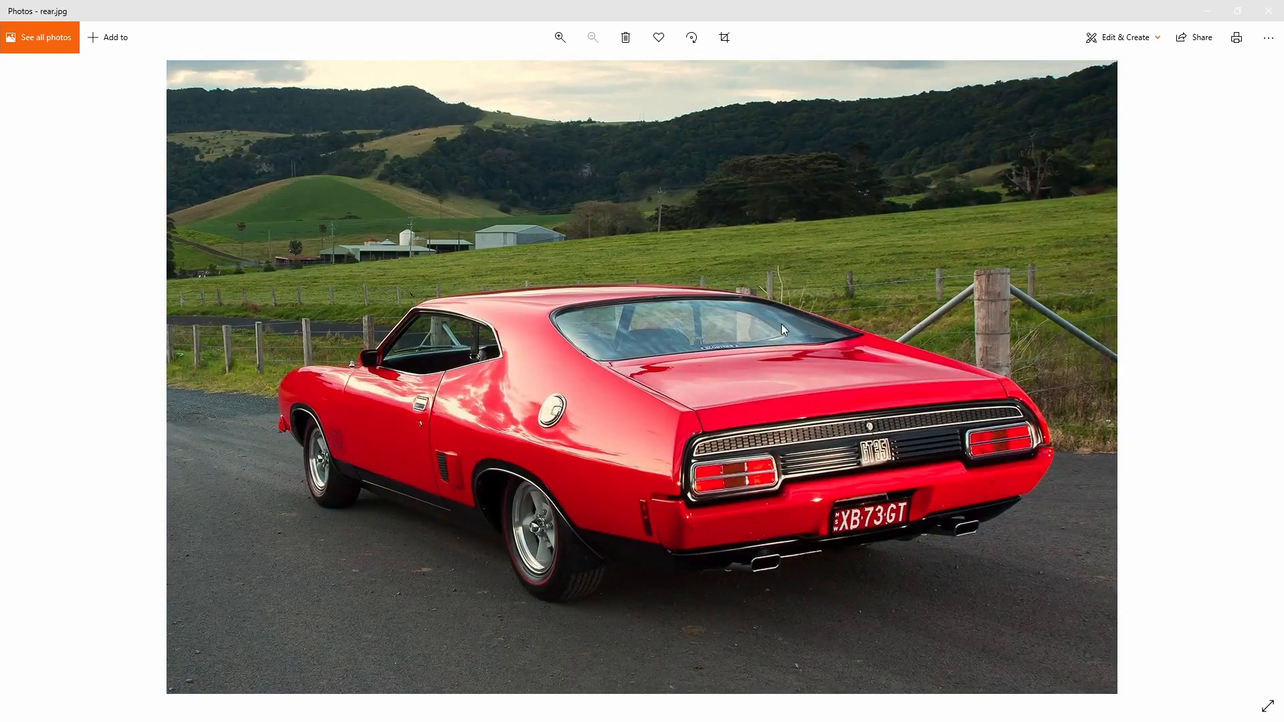
key("Right")
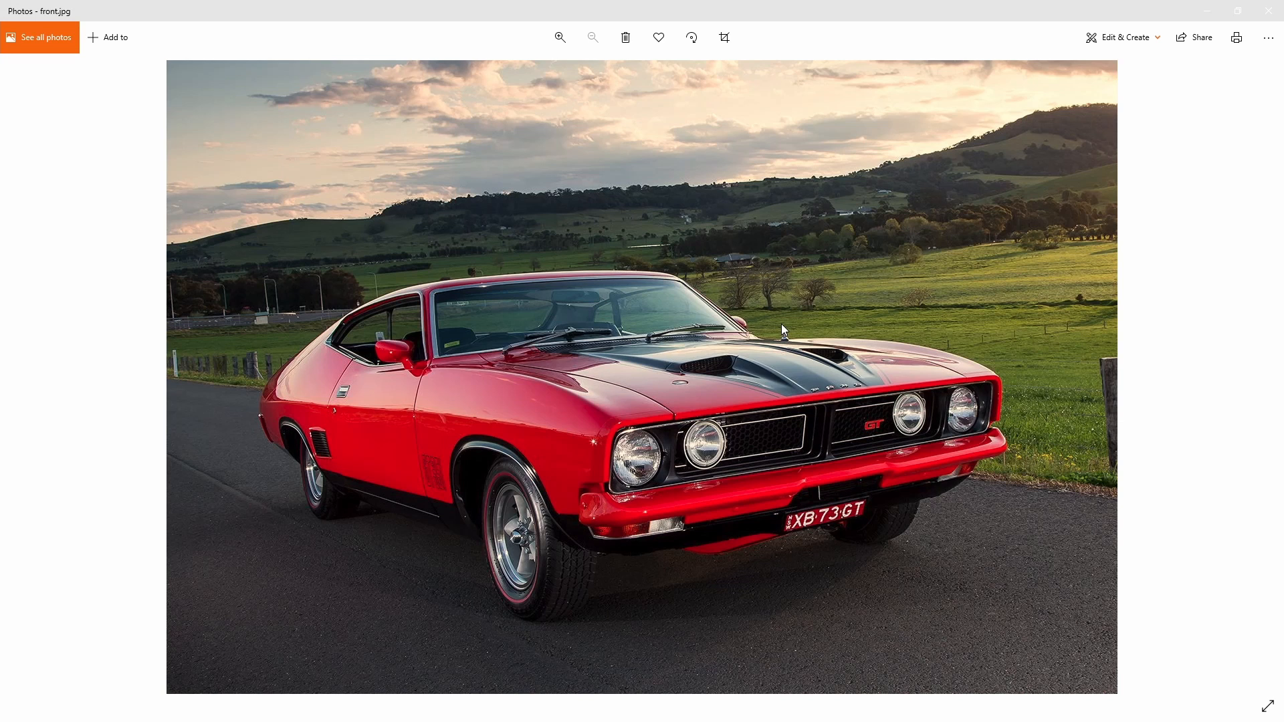
key("Left")
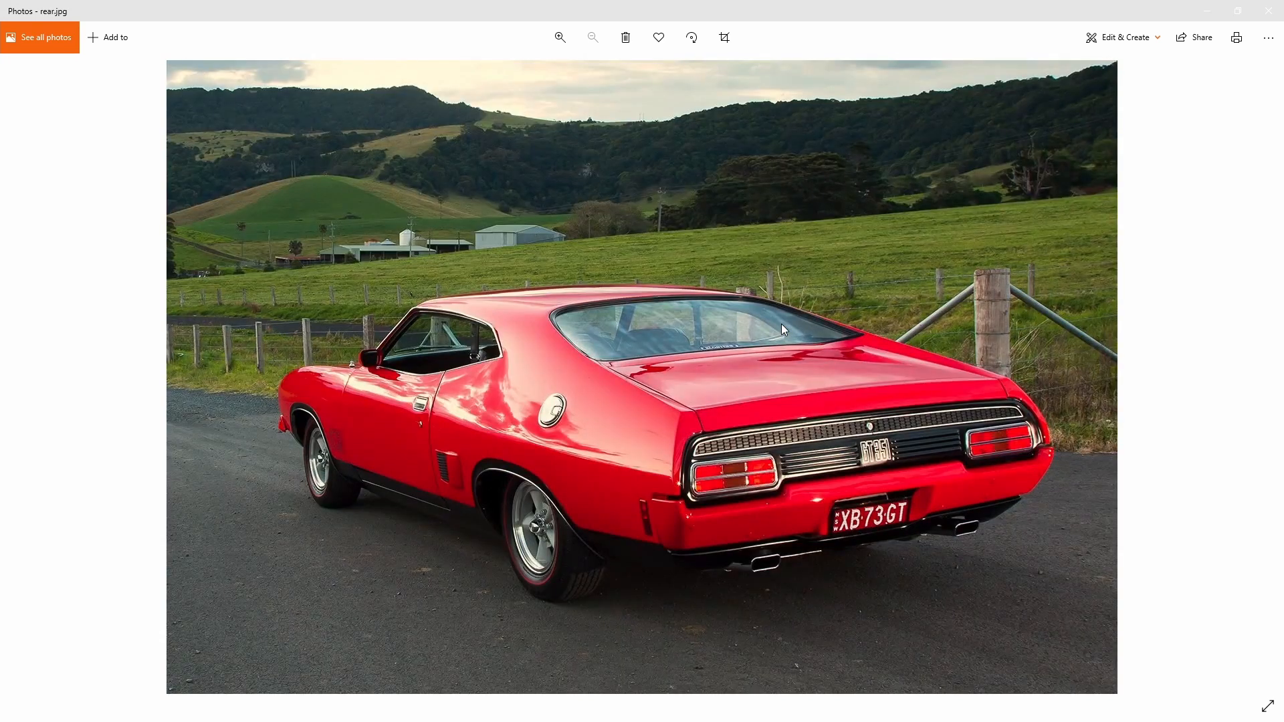
key("Right")
key("Left")
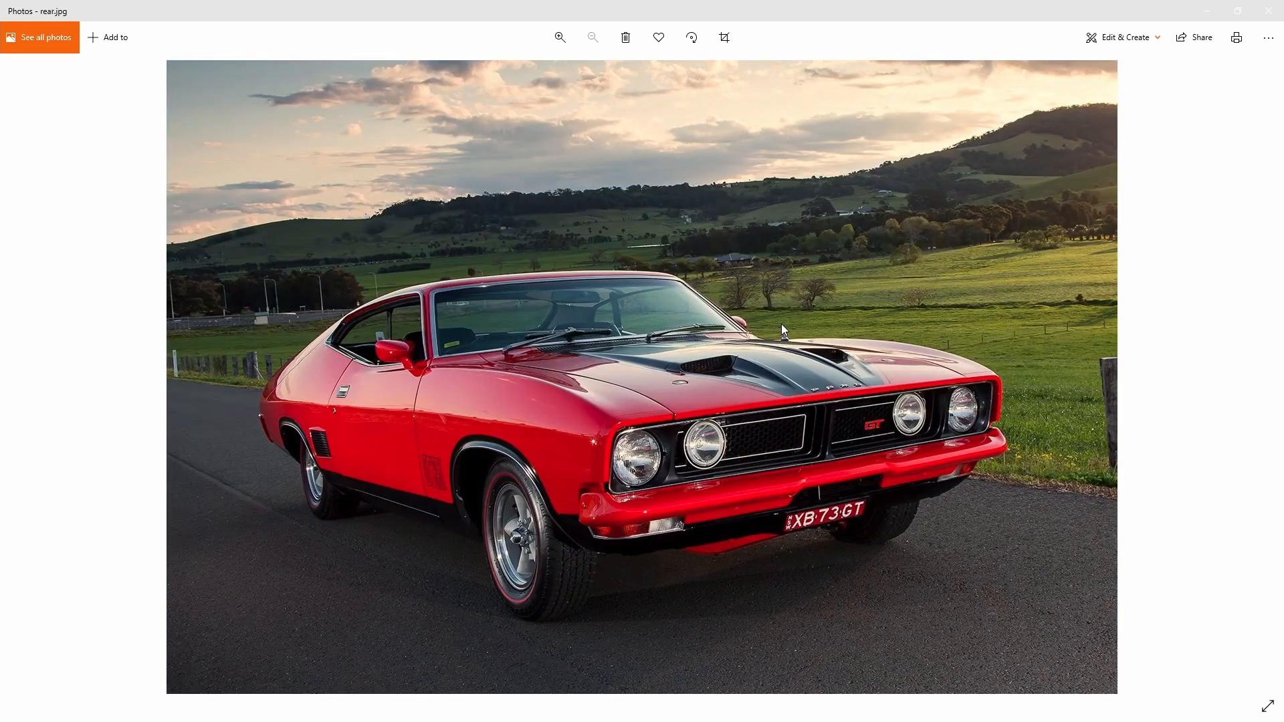
key("Right")
key("Right")
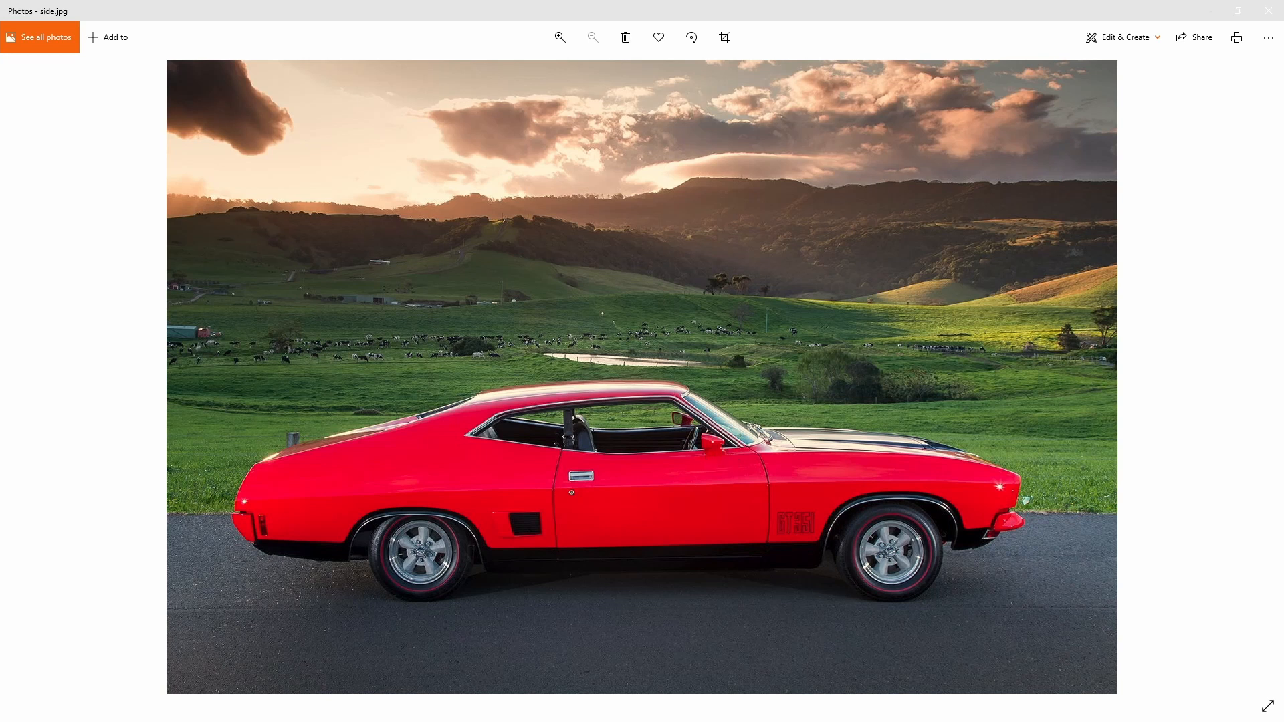
- Switch to Blender and add a 0.1 m plane at the 3D cursor near the front of the door's window sill
key("alt+Tab")
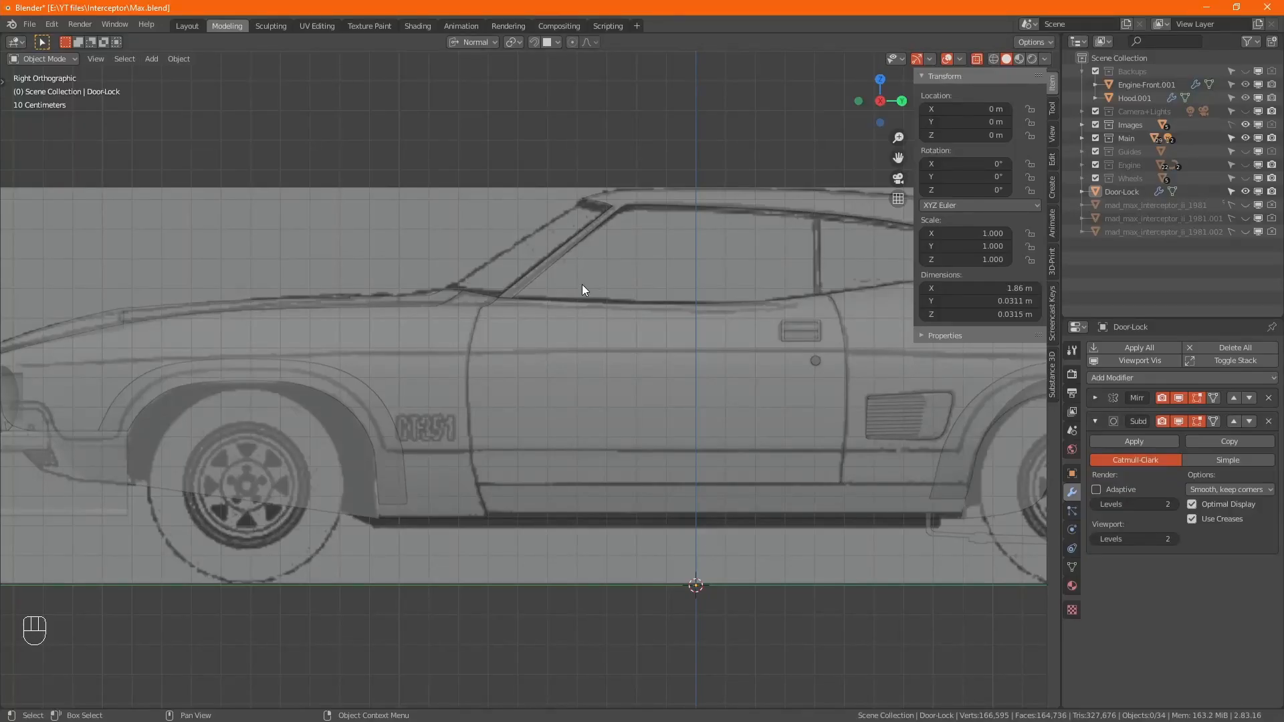
scroll(534, 297, "up", 6)
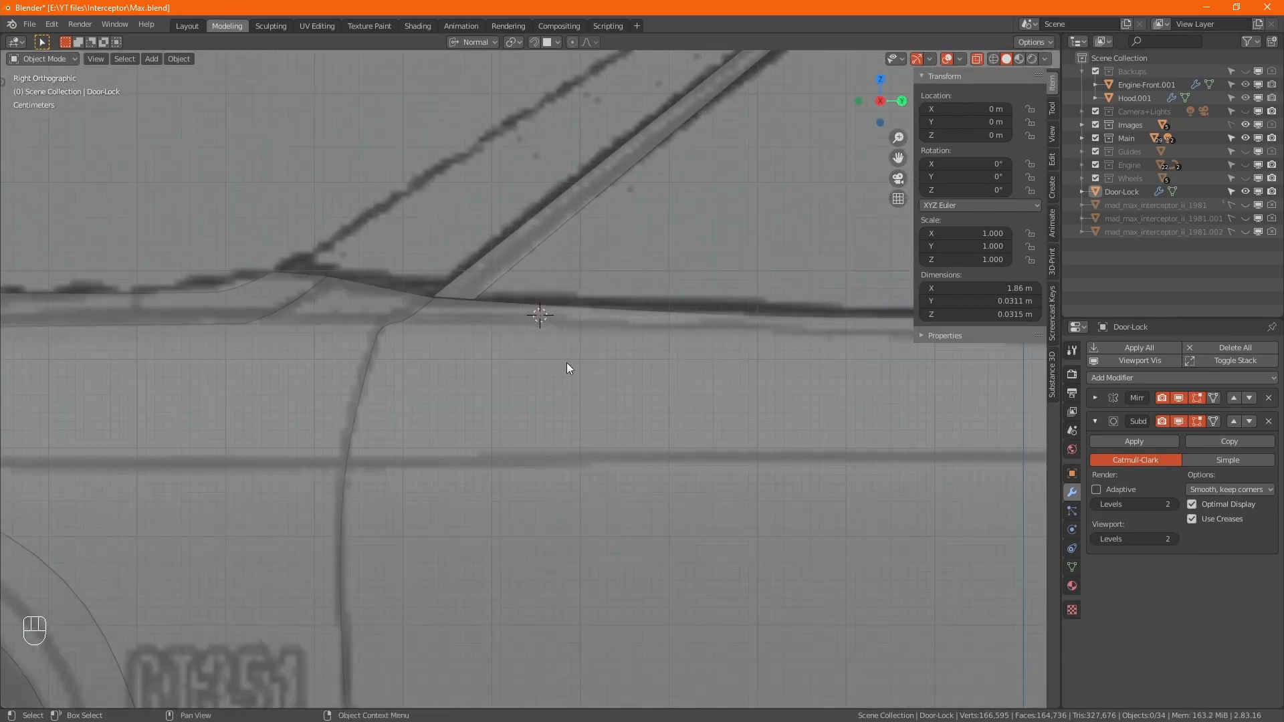
key("shift+a")
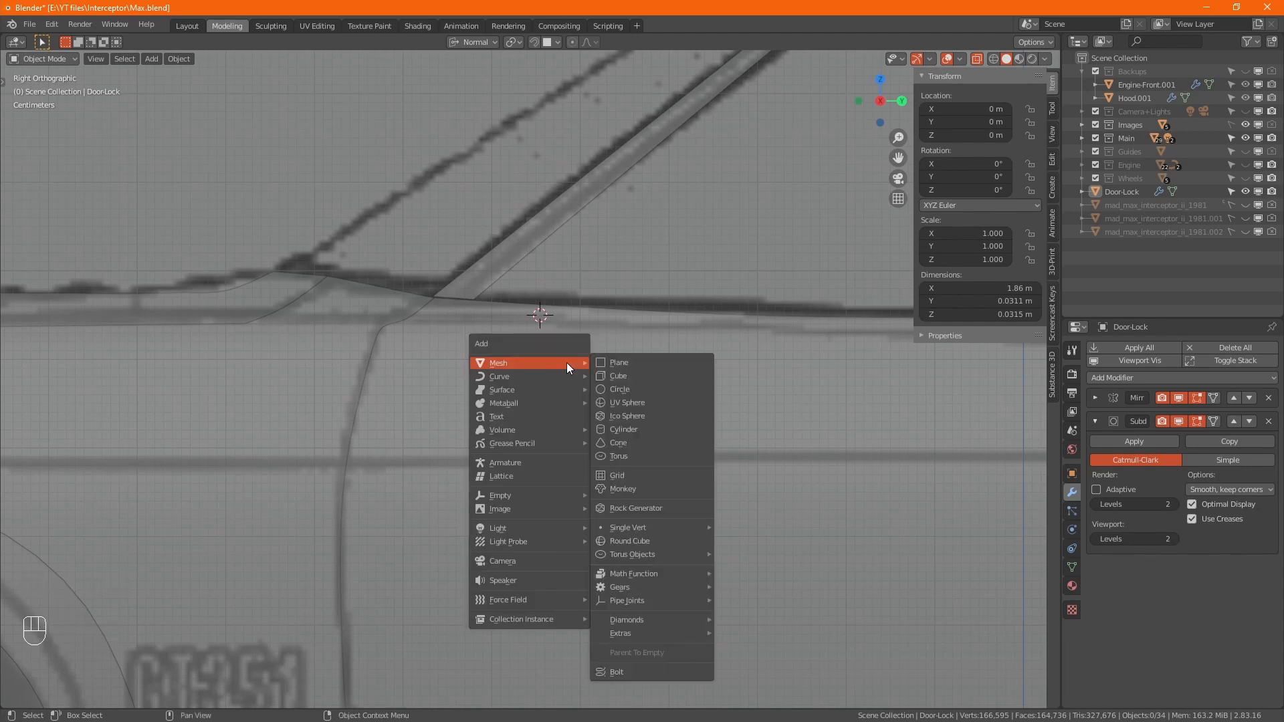
left_click(632, 362)
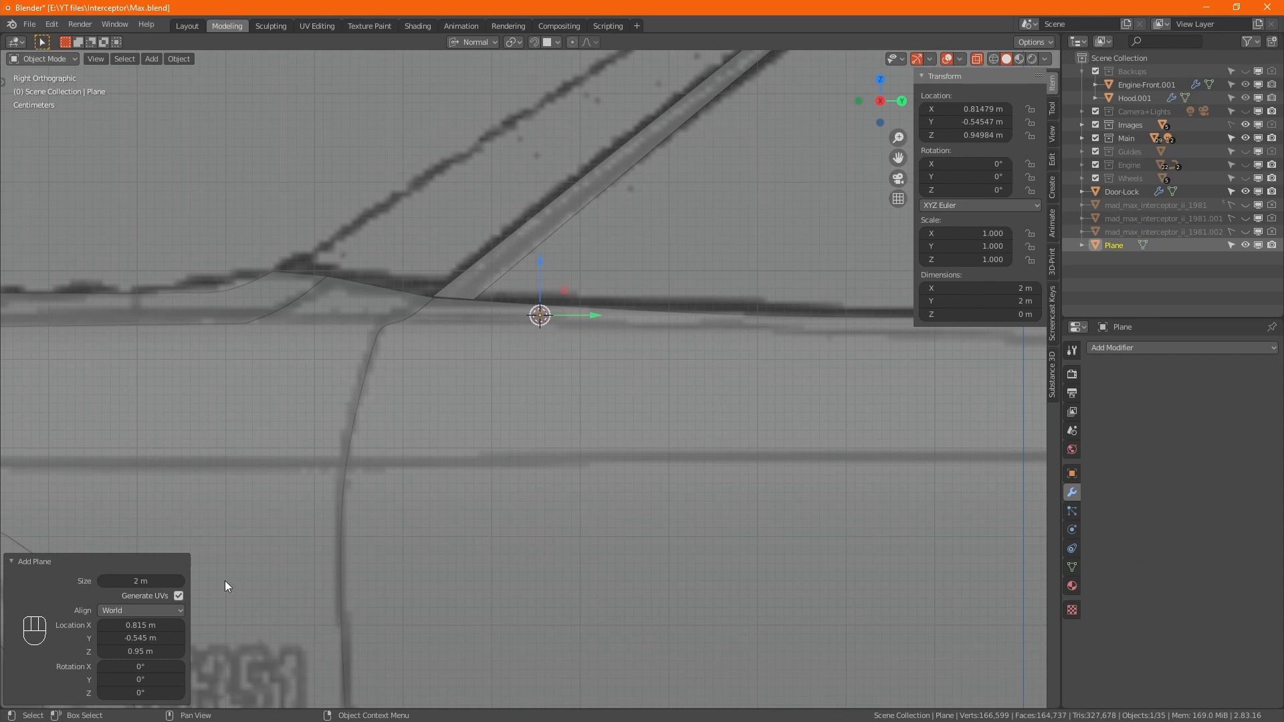
left_click(160, 580)
type(".1")
key("Return")
- Move the plane outwards along the X axis so it sits over the door's top edge
middle_click_drag(616, 412, 701, 468, "alt")
scroll(625, 440, "down", 4)
scroll(660, 400, "up", 3)
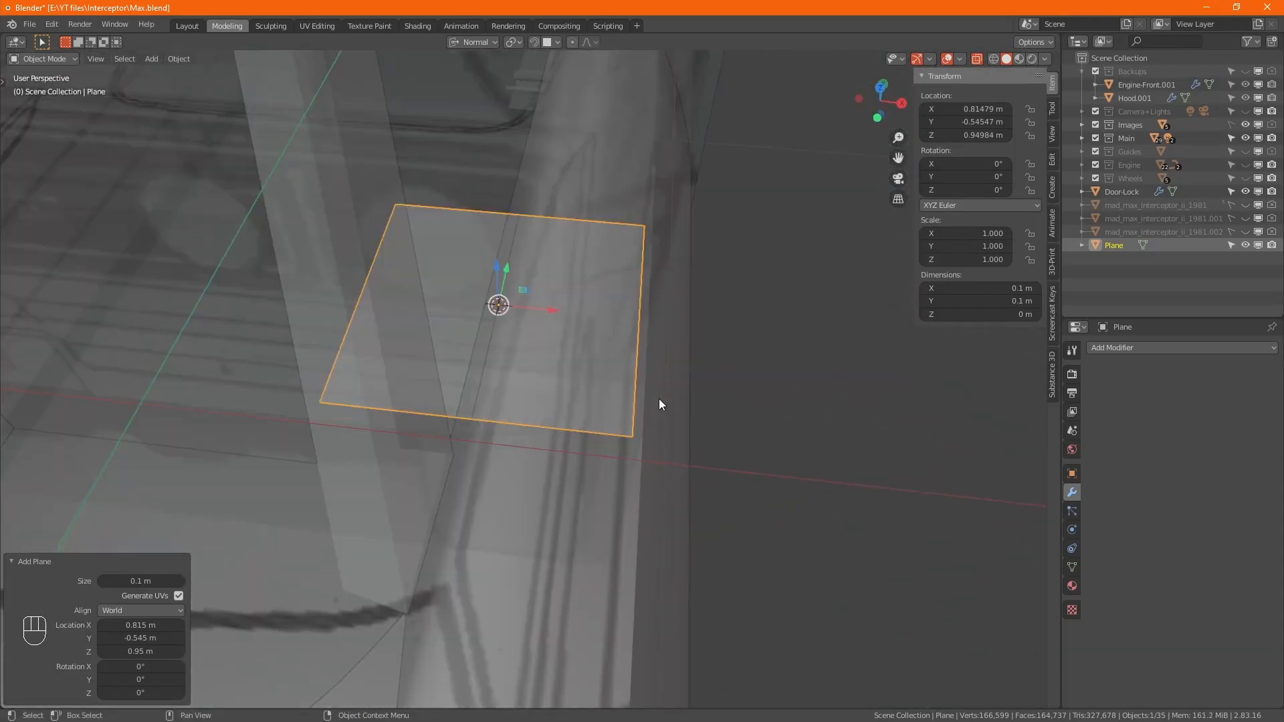
key("g")
key("x")
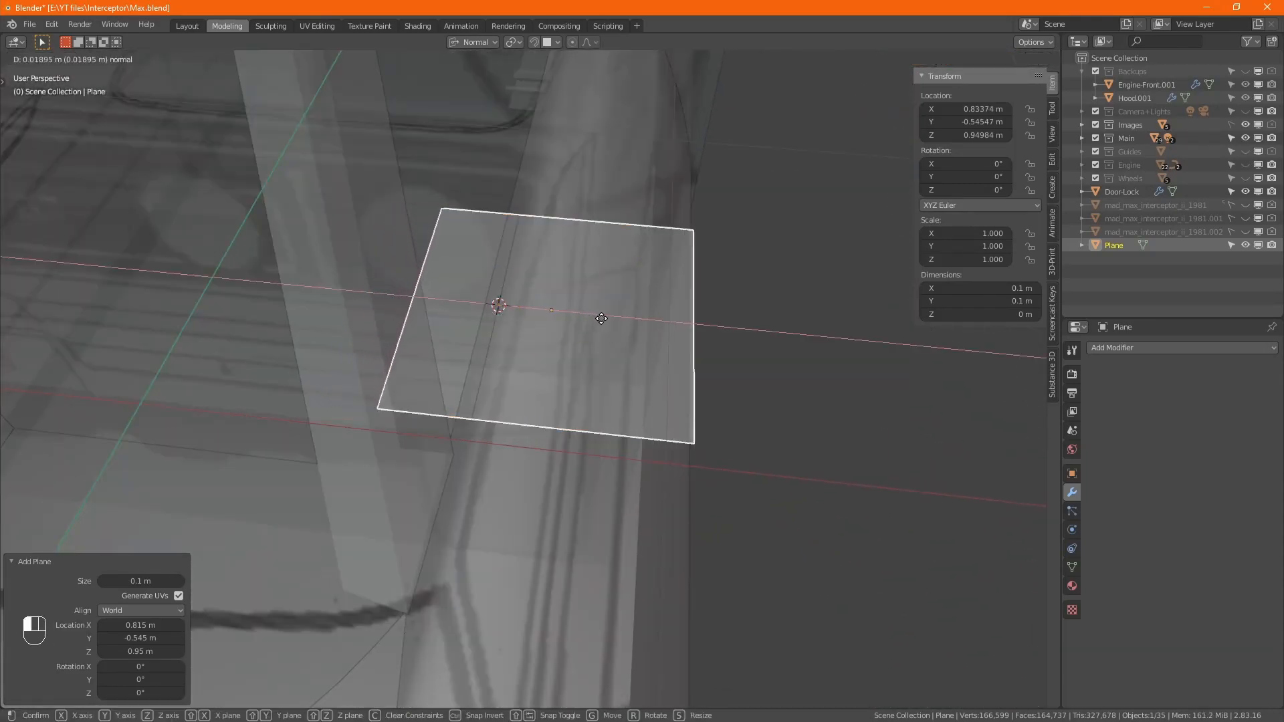
left_click(589, 317)
- Narrow the plane's mesh to about 0.239 across the door using the normal Y axis, and turn off X-ray display
key("Tab")
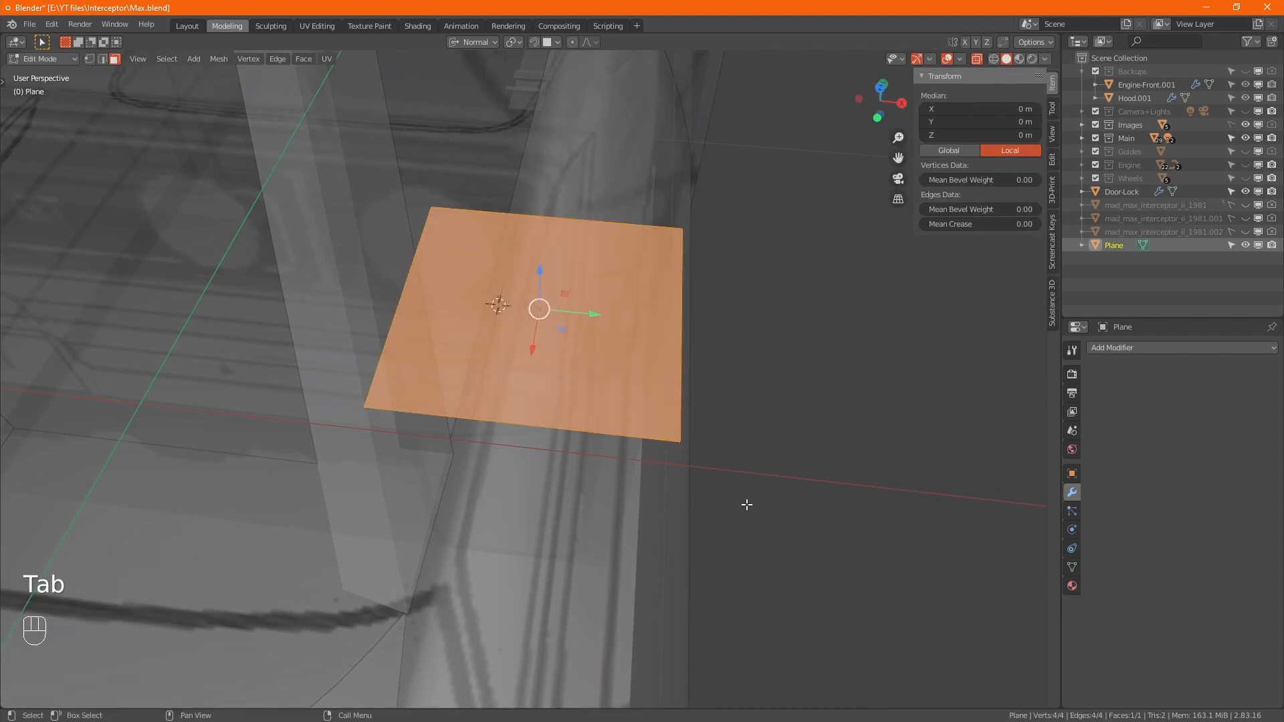
key("s")
key("y")
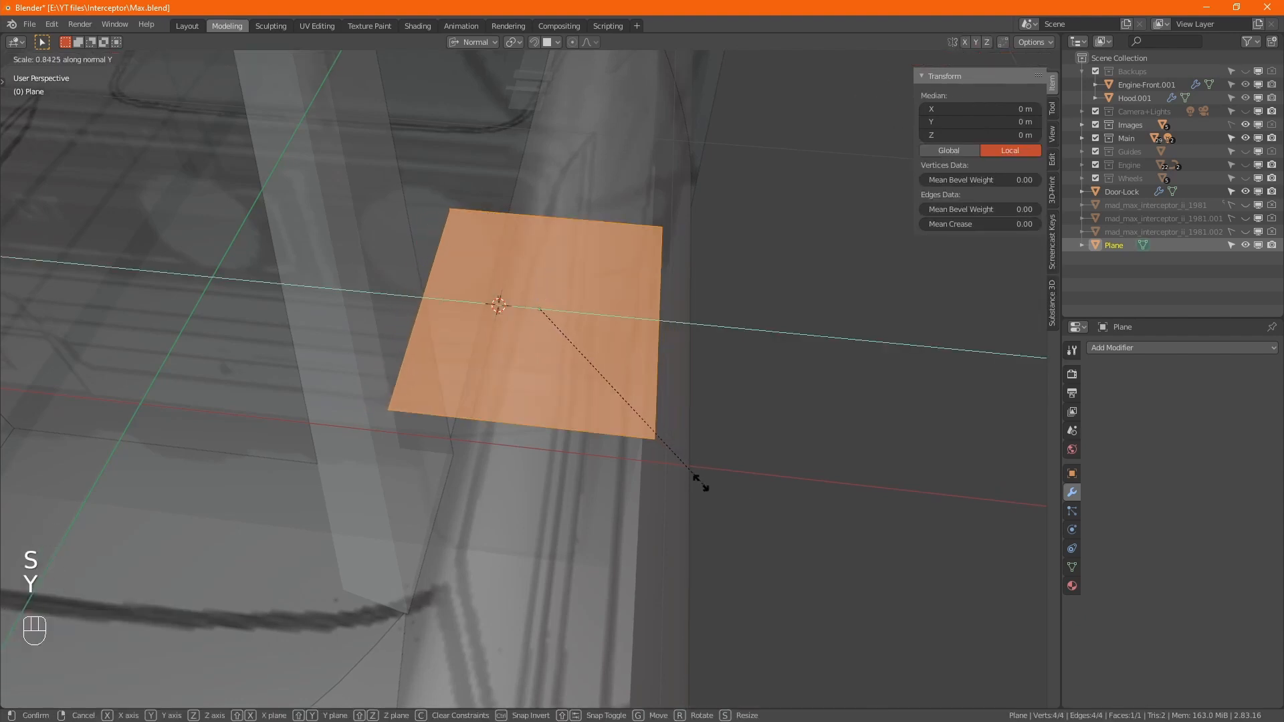
left_click(573, 372)
key("alt+z")
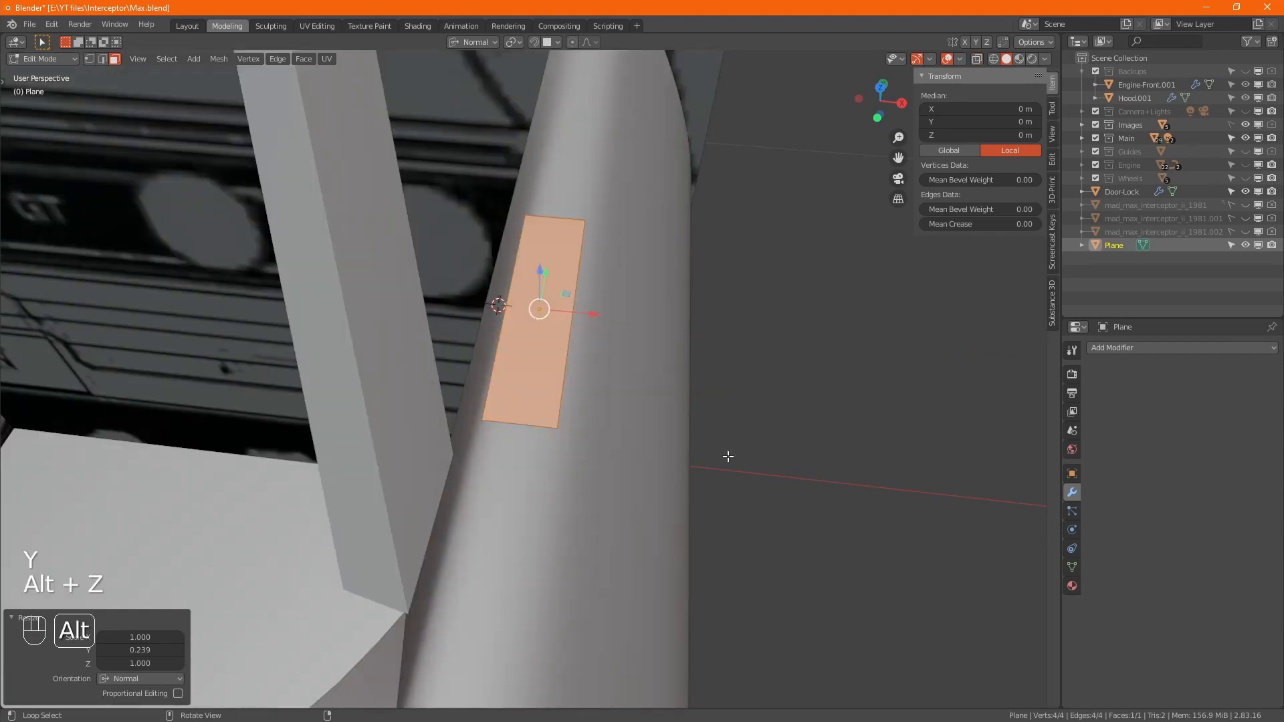
middle_click_drag(725, 453, 687, 510)
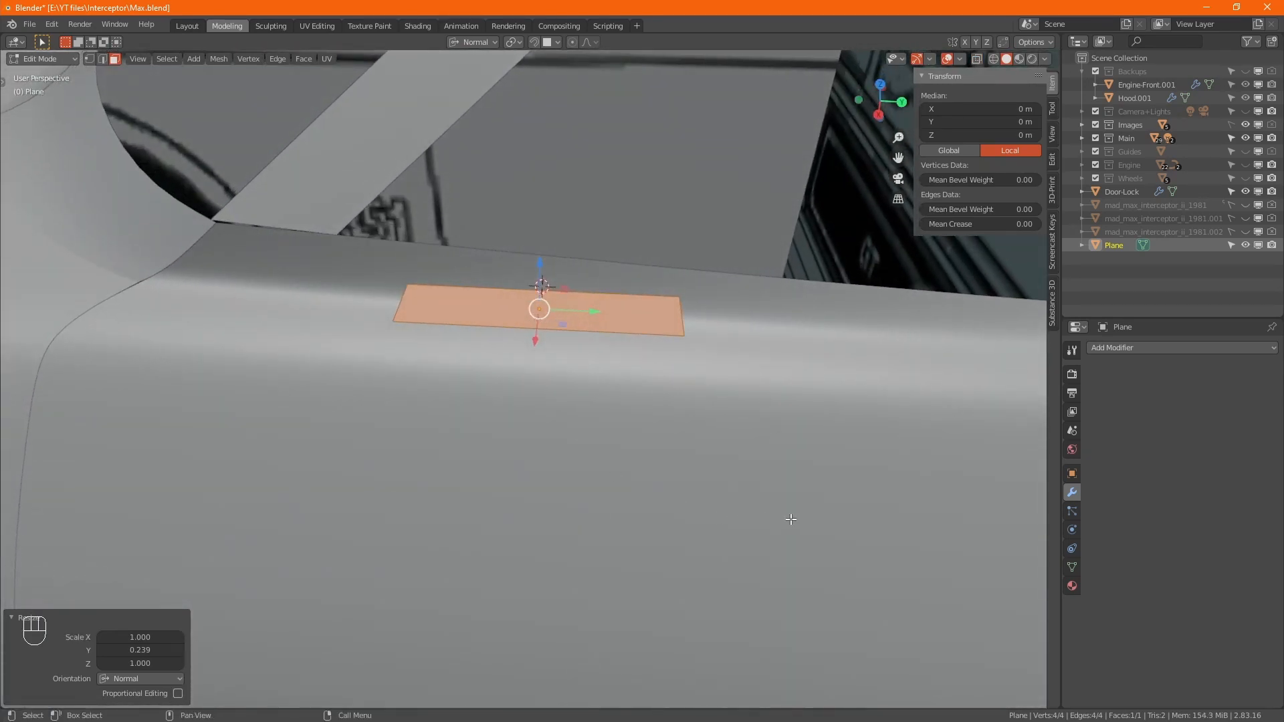
key("s")
key("x")
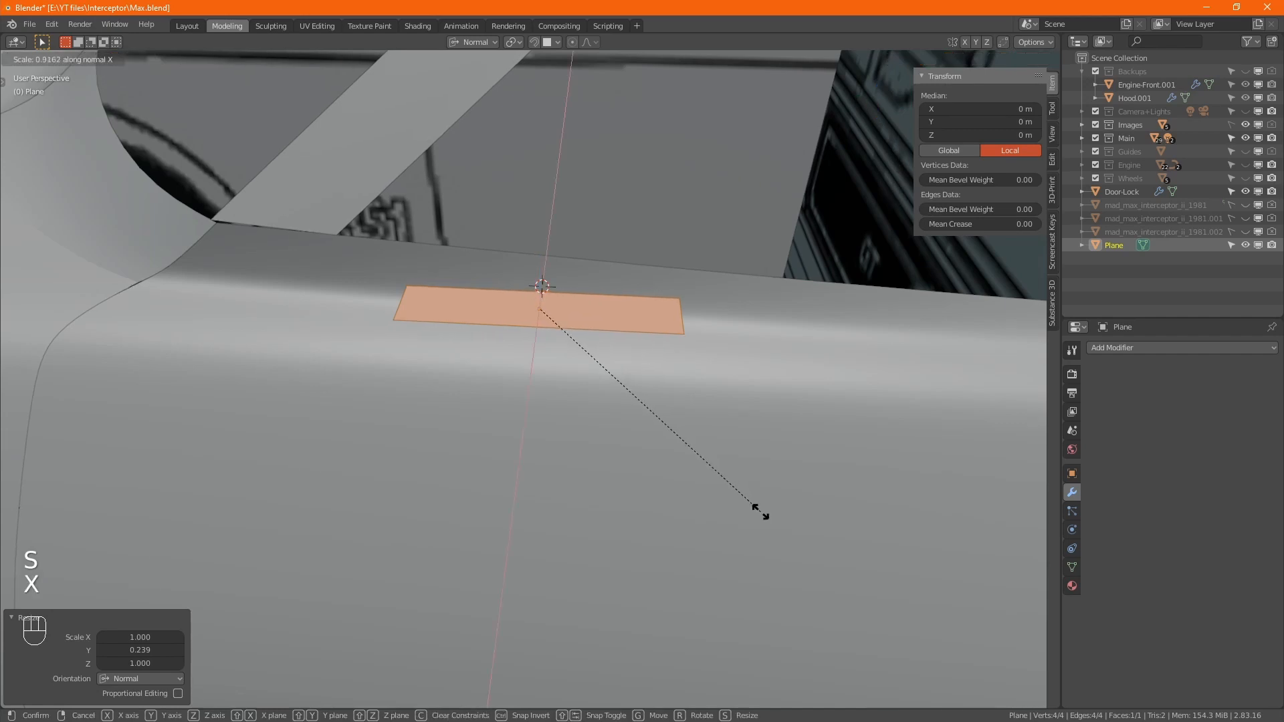
right_click(740, 488)
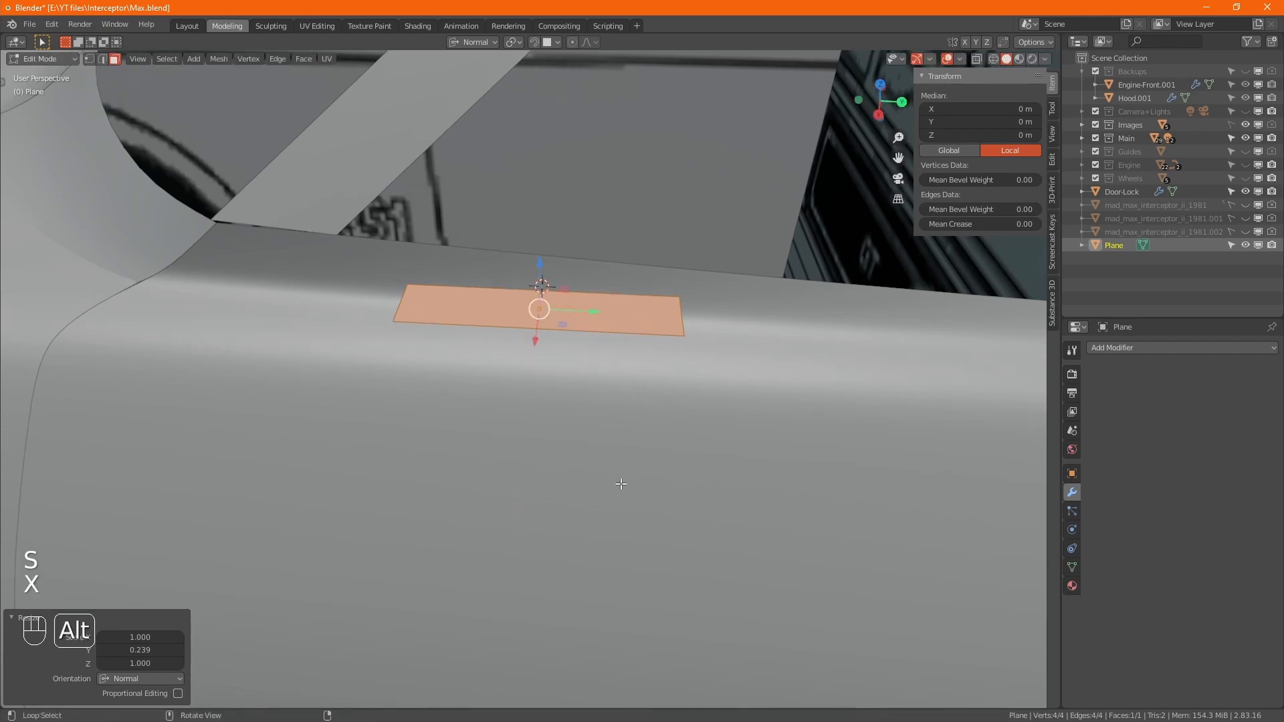
- Shorten the plane along the door by a scale of about 0.64 and lower it about 0.012 m towards the door surface
key("s")
key("y")
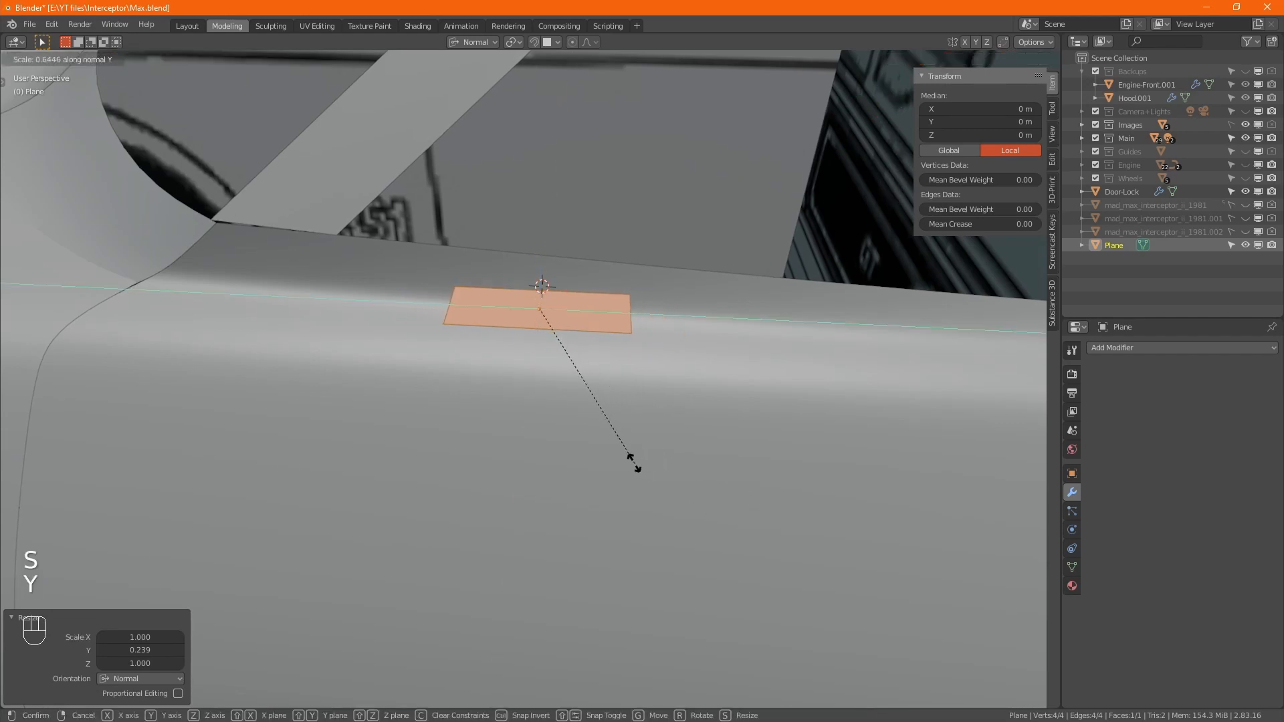
left_click(628, 460)
left_click_drag(587, 450, 562, 398, "alt")
left_click_drag(541, 255, 785, 460)
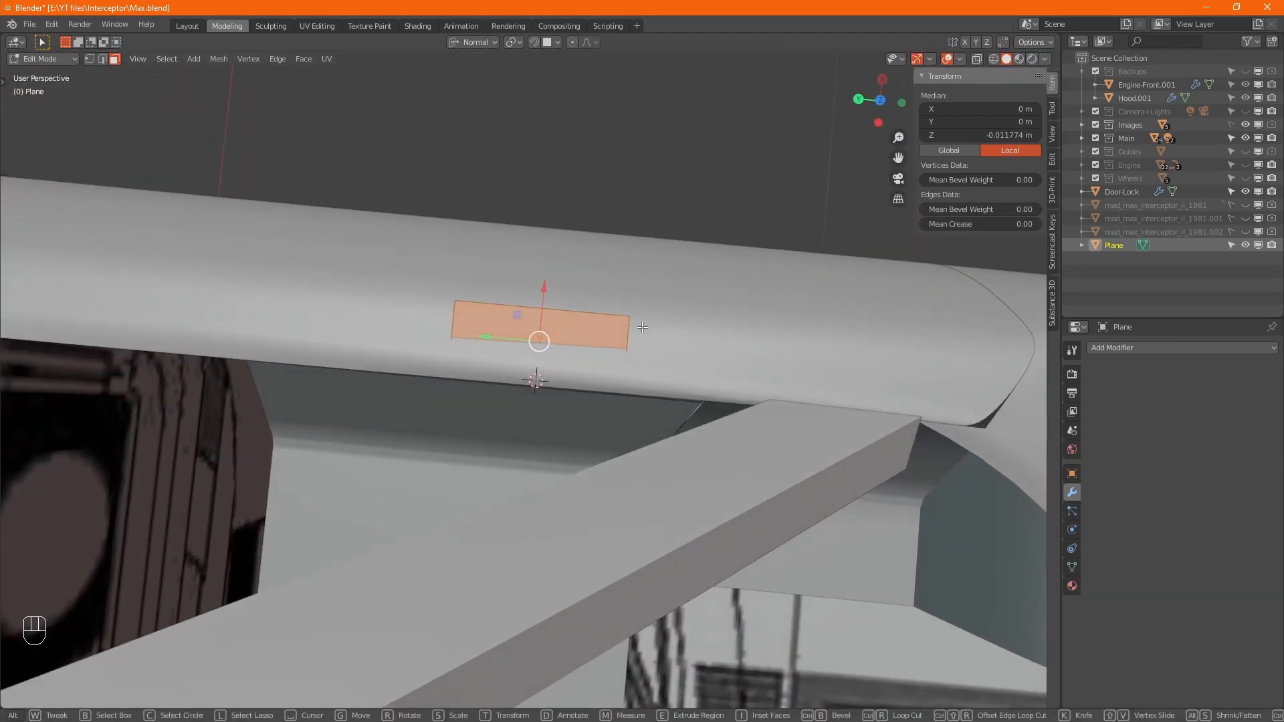
- Snap the plane's vertices onto the door's top surface and shift it about 0.0027 m outwards along the normal X axis
key("1")
left_click_drag(638, 326, 660, 396, "alt")
key("1")
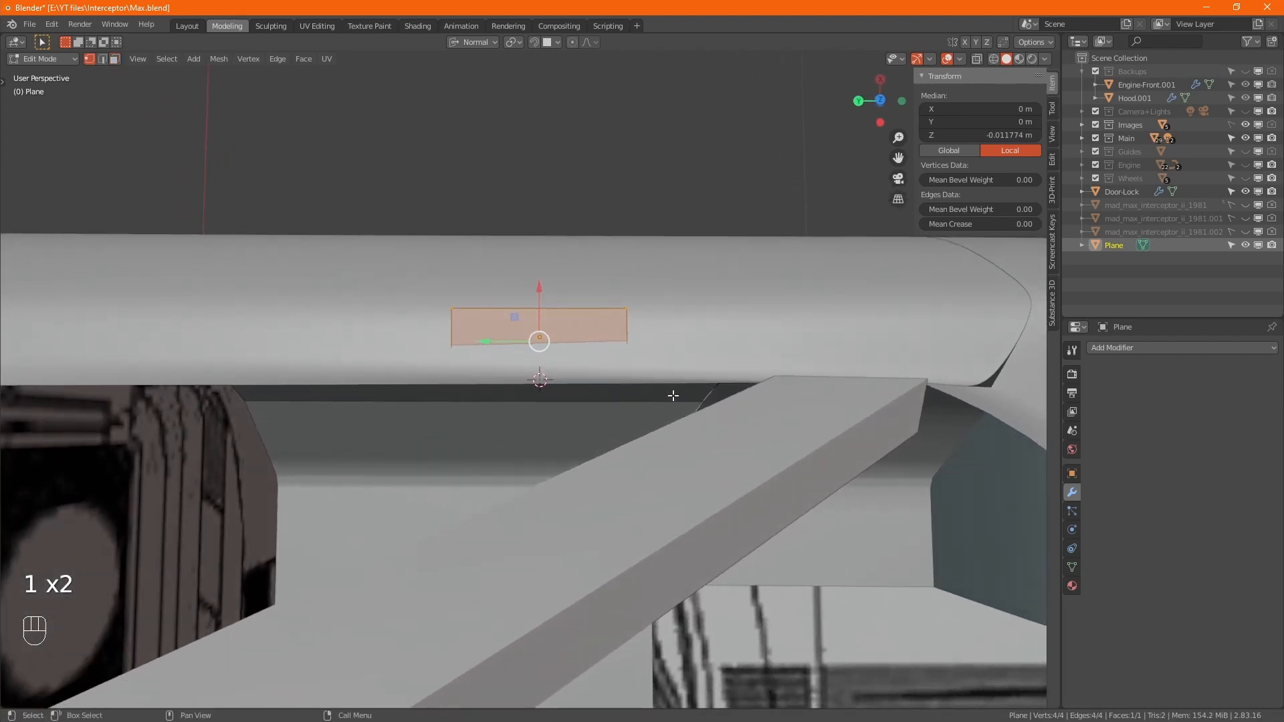
key("g")
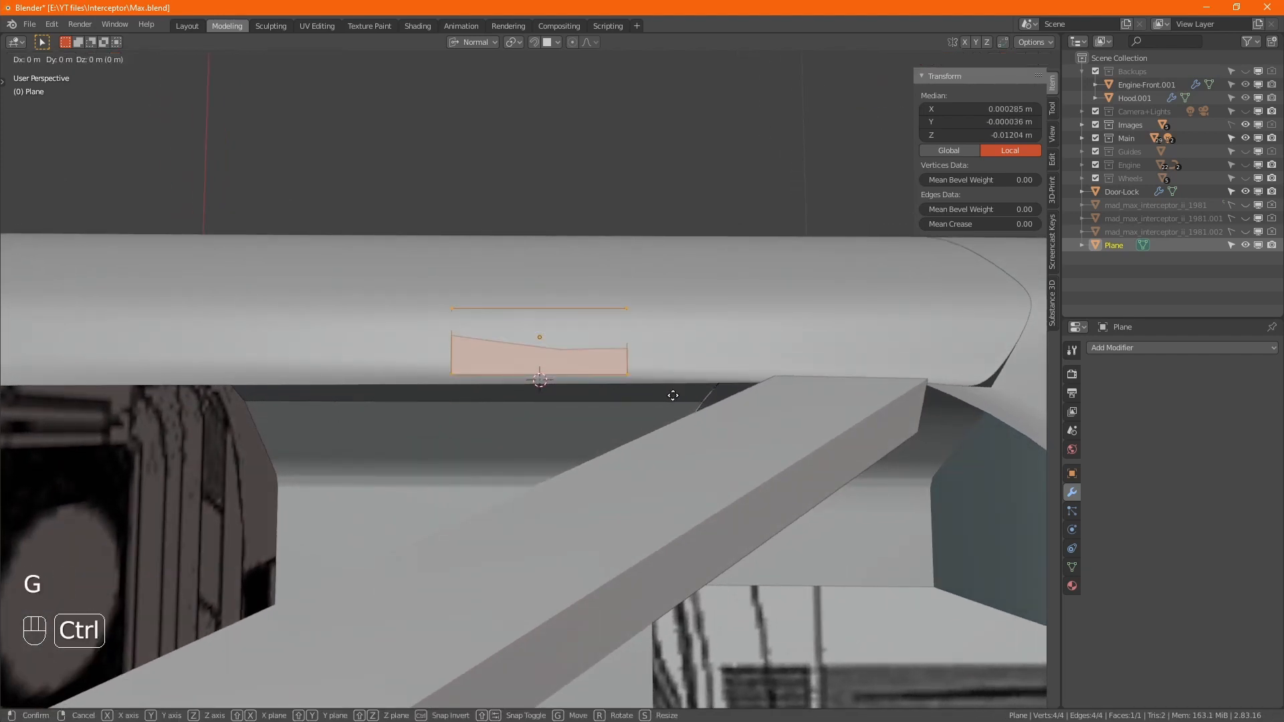
key("ctrl+KP_Enter")
left_click_drag(578, 388, 468, 288, "alt")
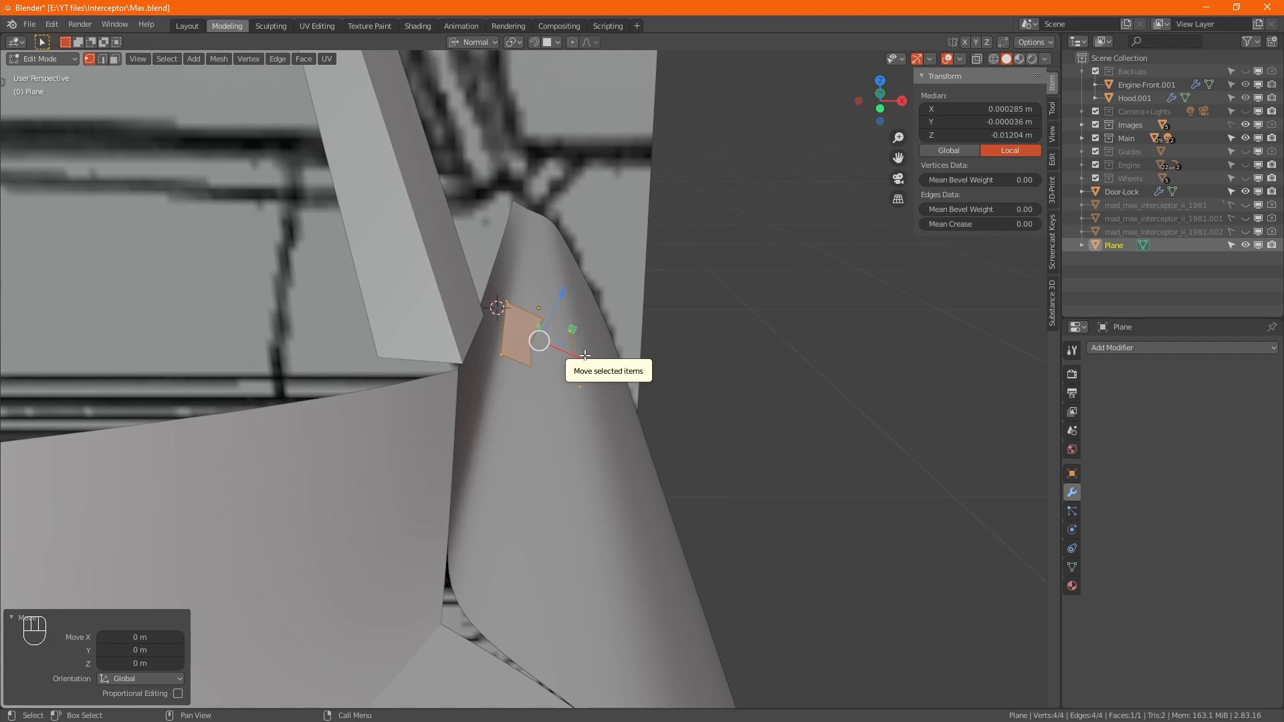
left_click_drag(585, 355, 595, 355)
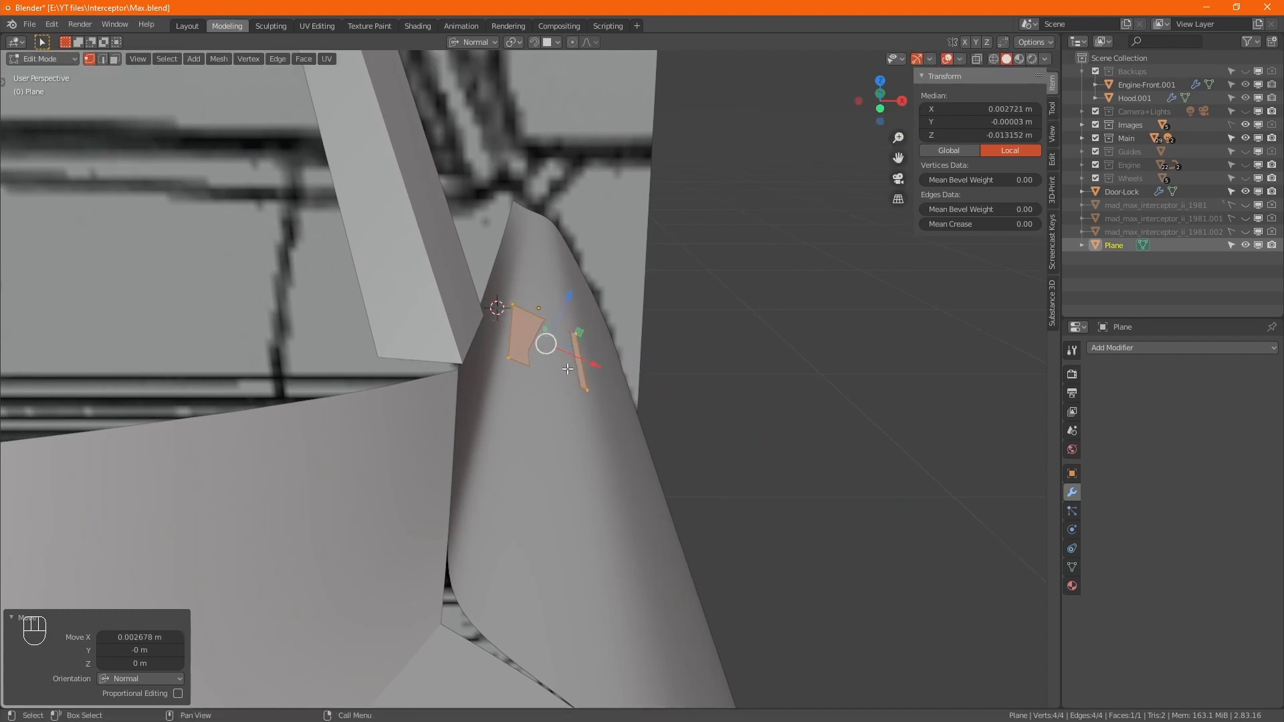
- Add one centred lengthwise loop cut to the plane and snap all its vertices onto the door surface
key("ctrl")
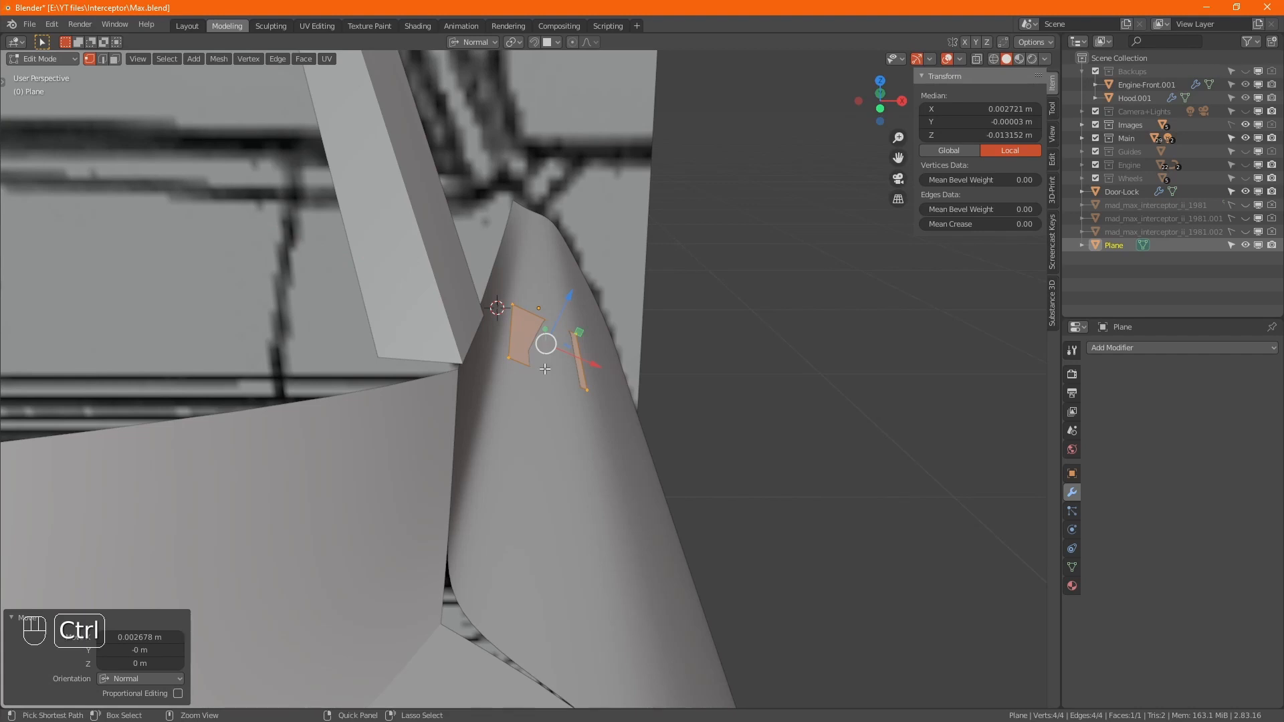
key("ctrl+r")
left_click(545, 368)
right_click(545, 369)
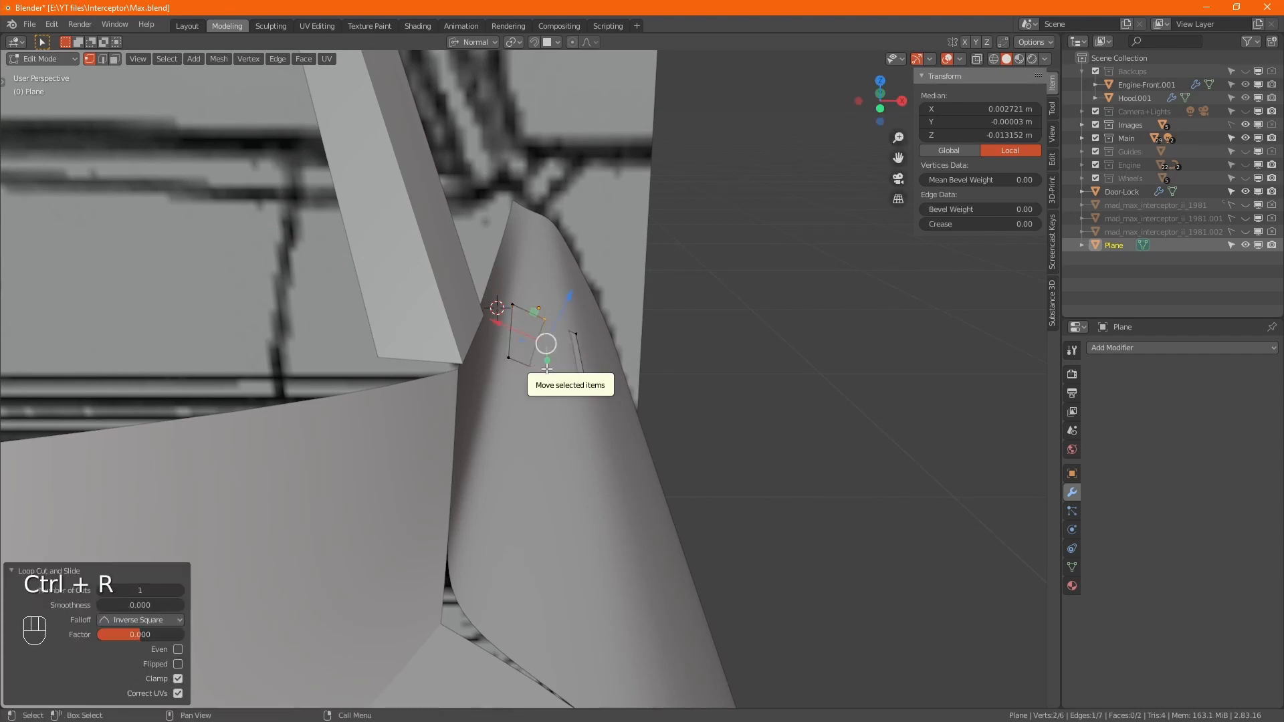
key("a")
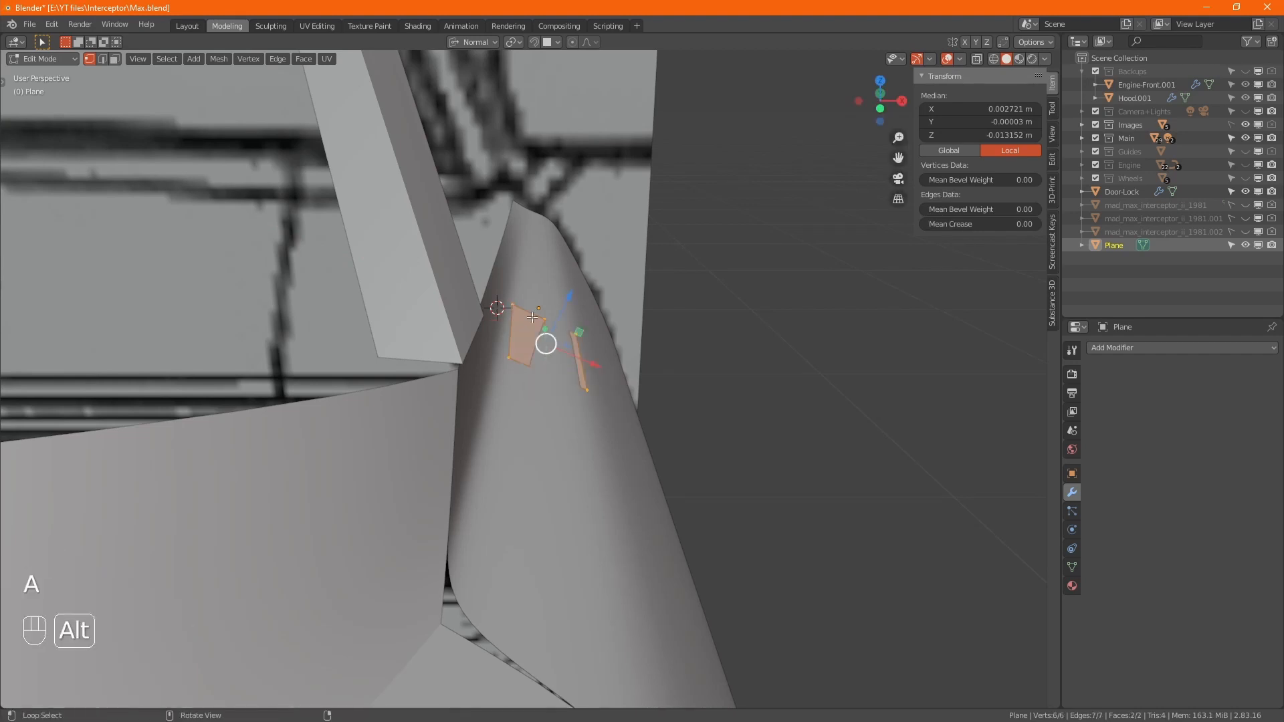
middle_click_drag(546, 369, 669, 429, "alt")
key("g")
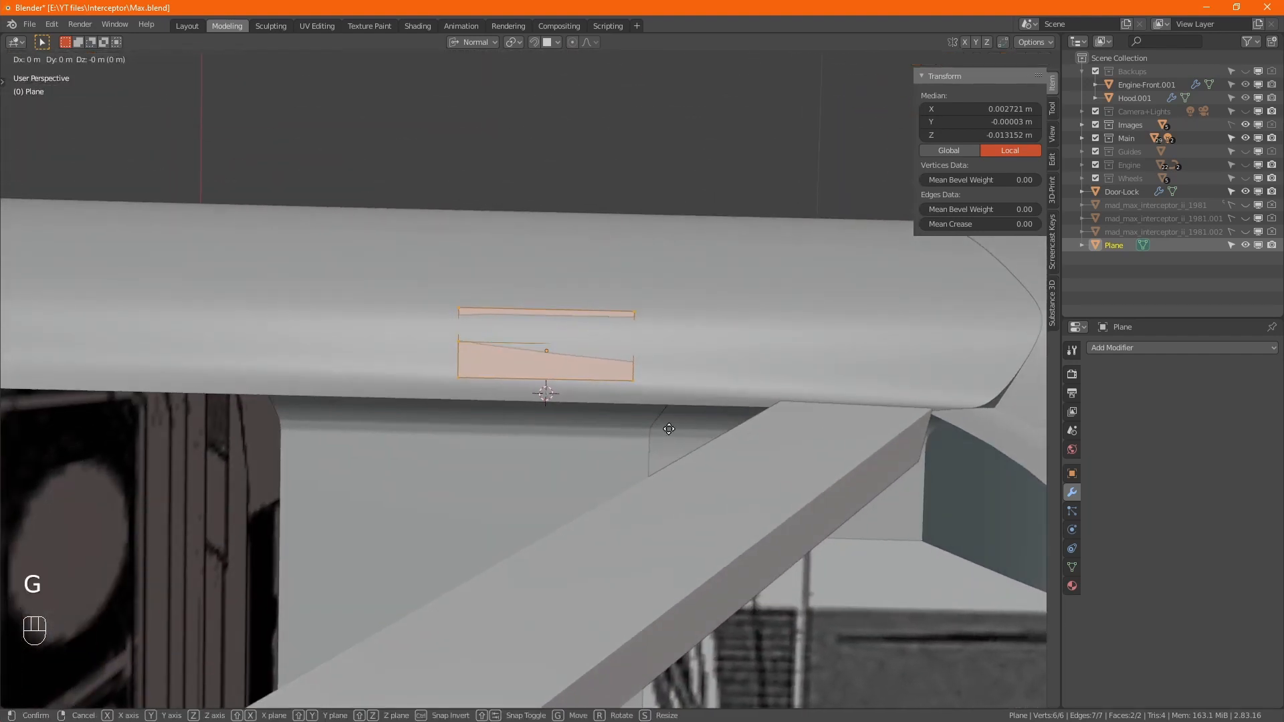
key("ctrl+KP_Enter")
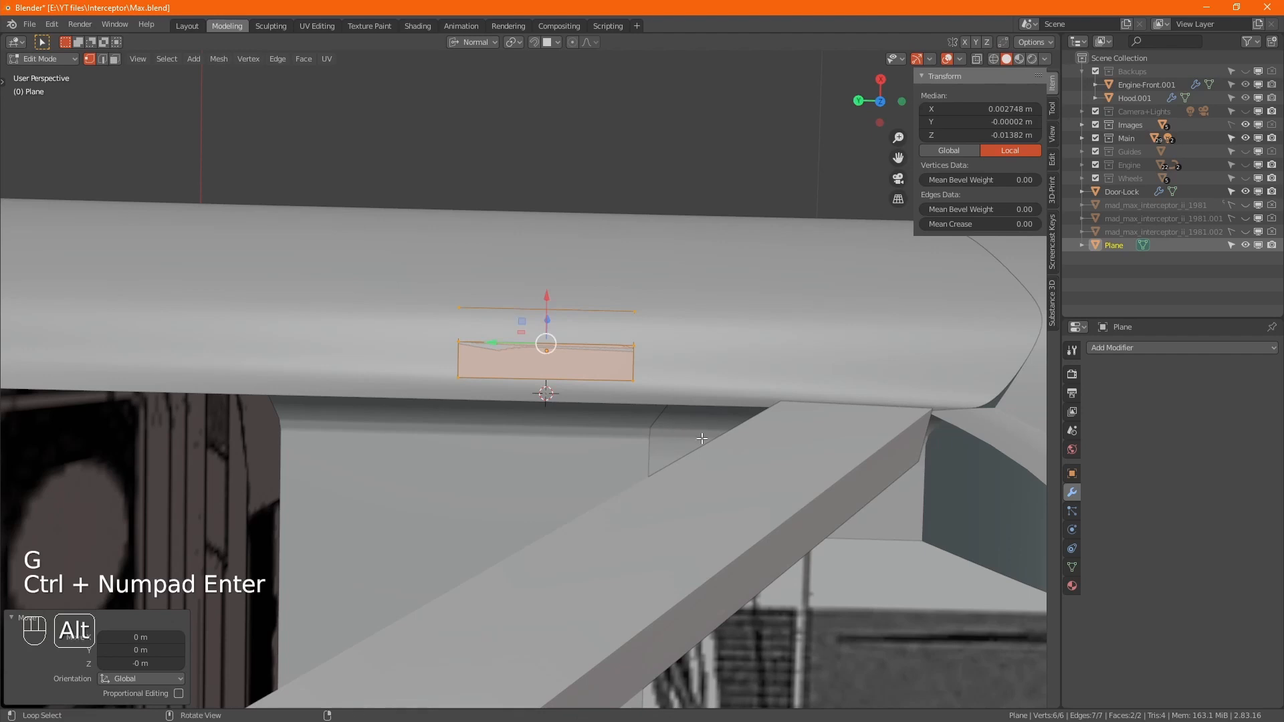
- Switch the transform orientation to Global
middle_click_drag(669, 428, 319, 335, "alt")
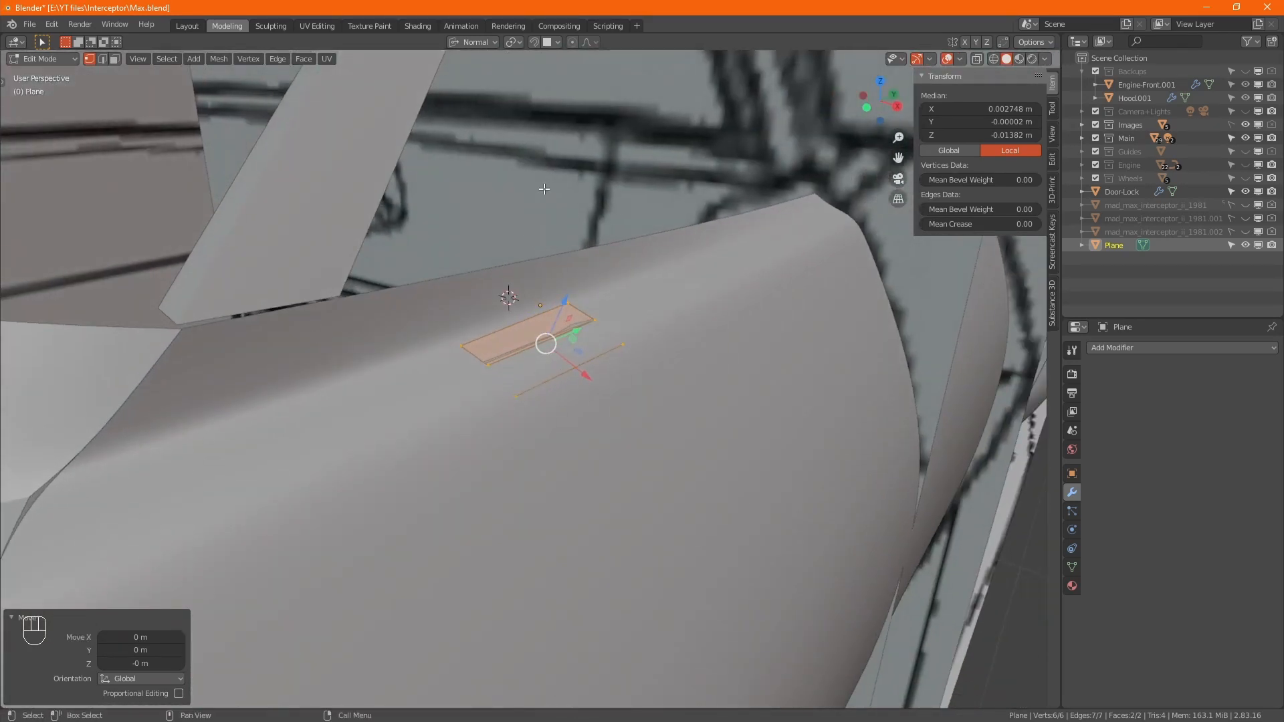
left_click(496, 41)
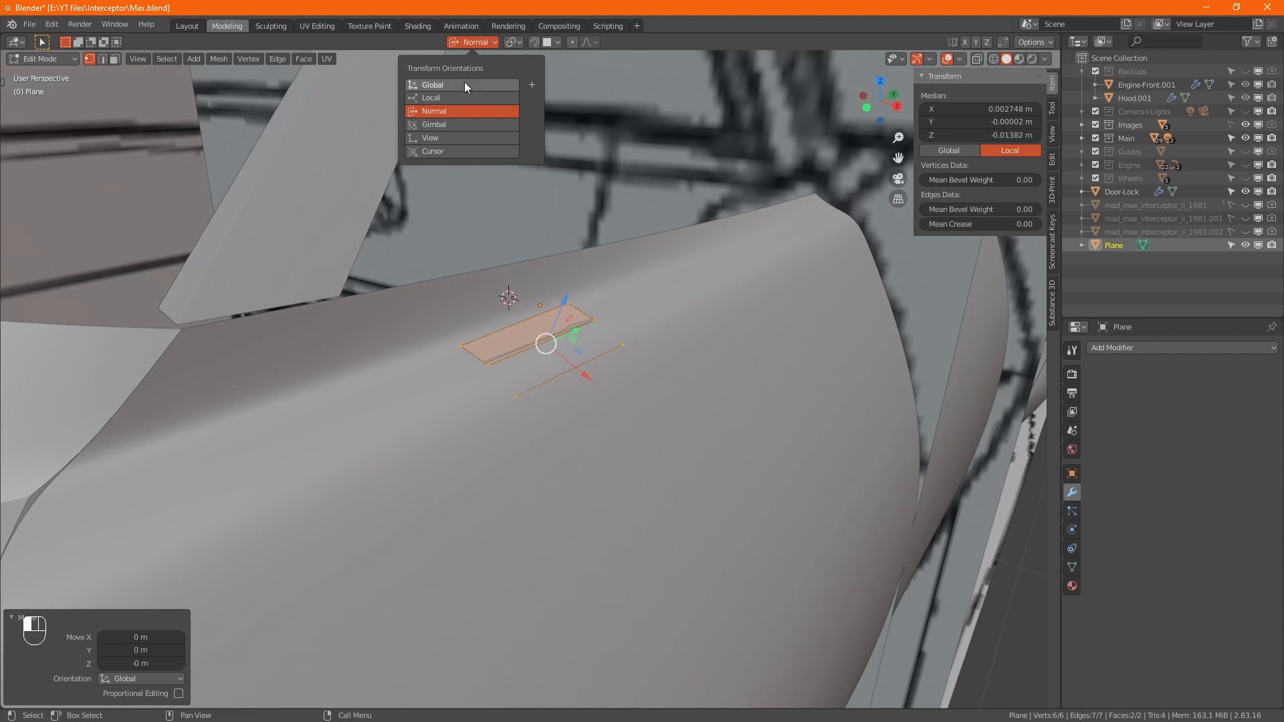
left_click(464, 85)
- Try extruding the whole plane about 0.029 m upwards and flattening the extruded top to 0 on the global Z axis
middle_click_drag(464, 84, 589, 445, "alt")
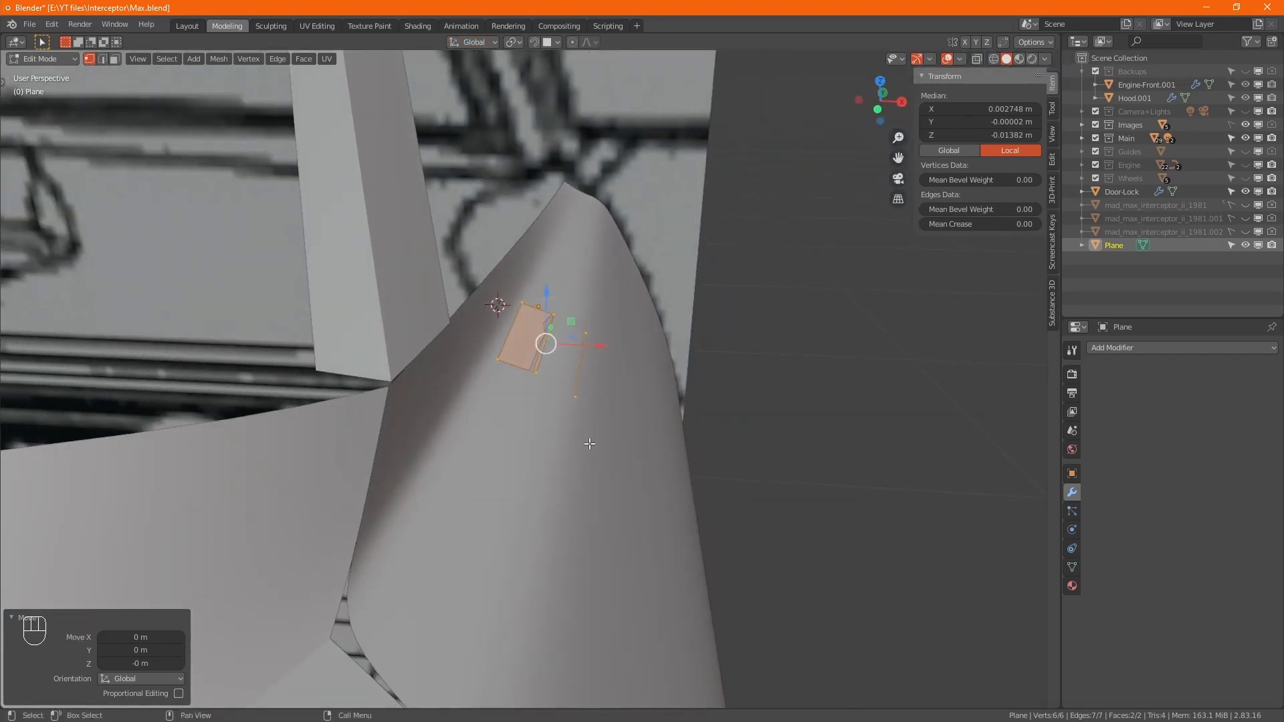
key("e")
key("z")
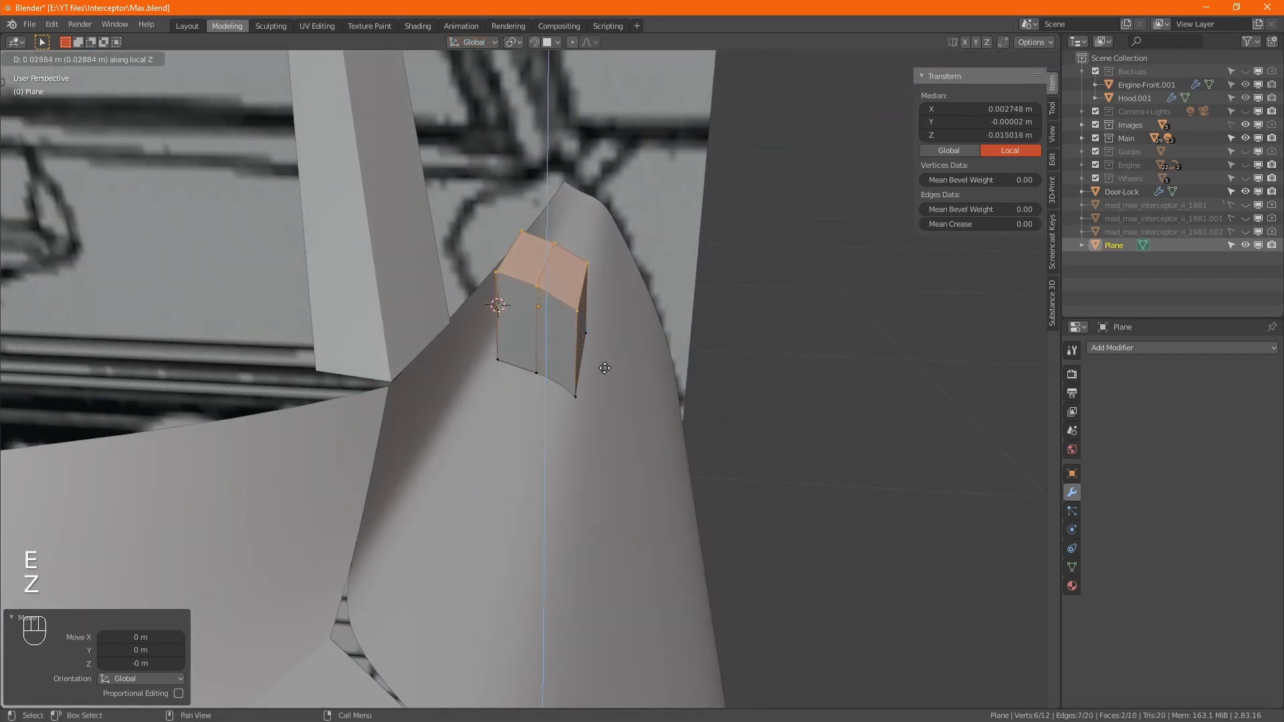
left_click(605, 368)
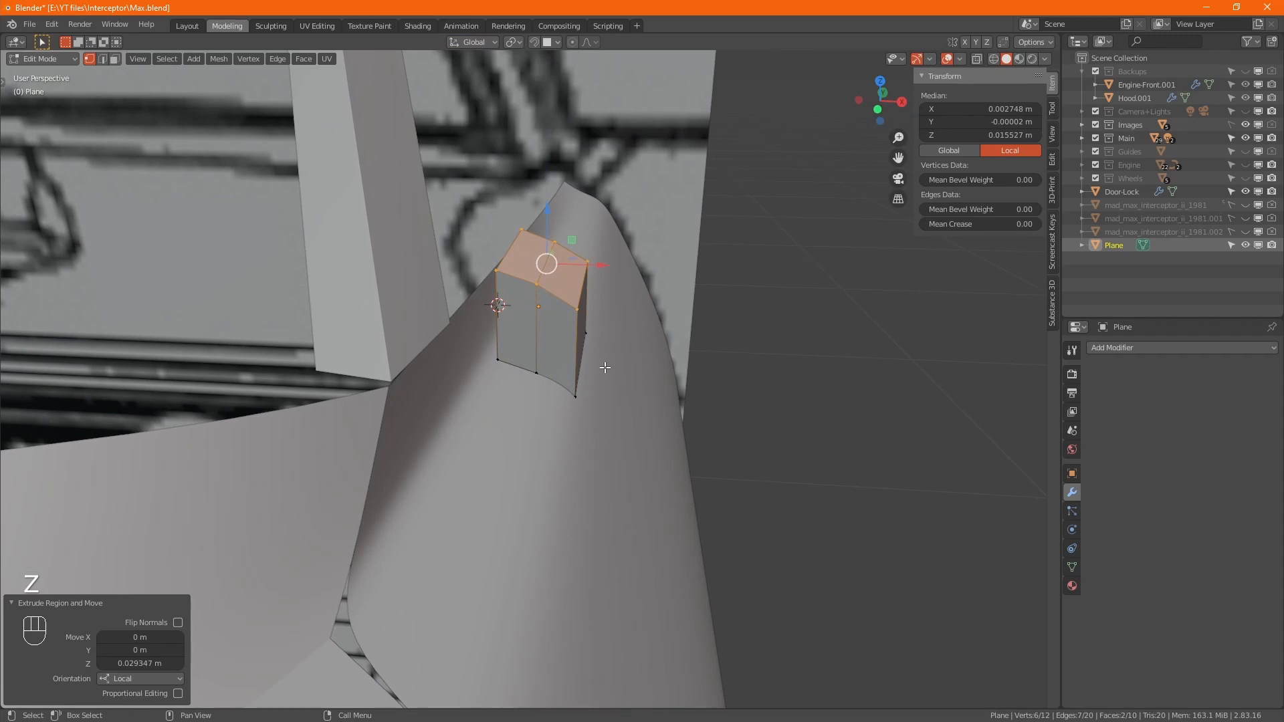
key("s")
key("z")
key("KP_0")
key("KP_Enter")
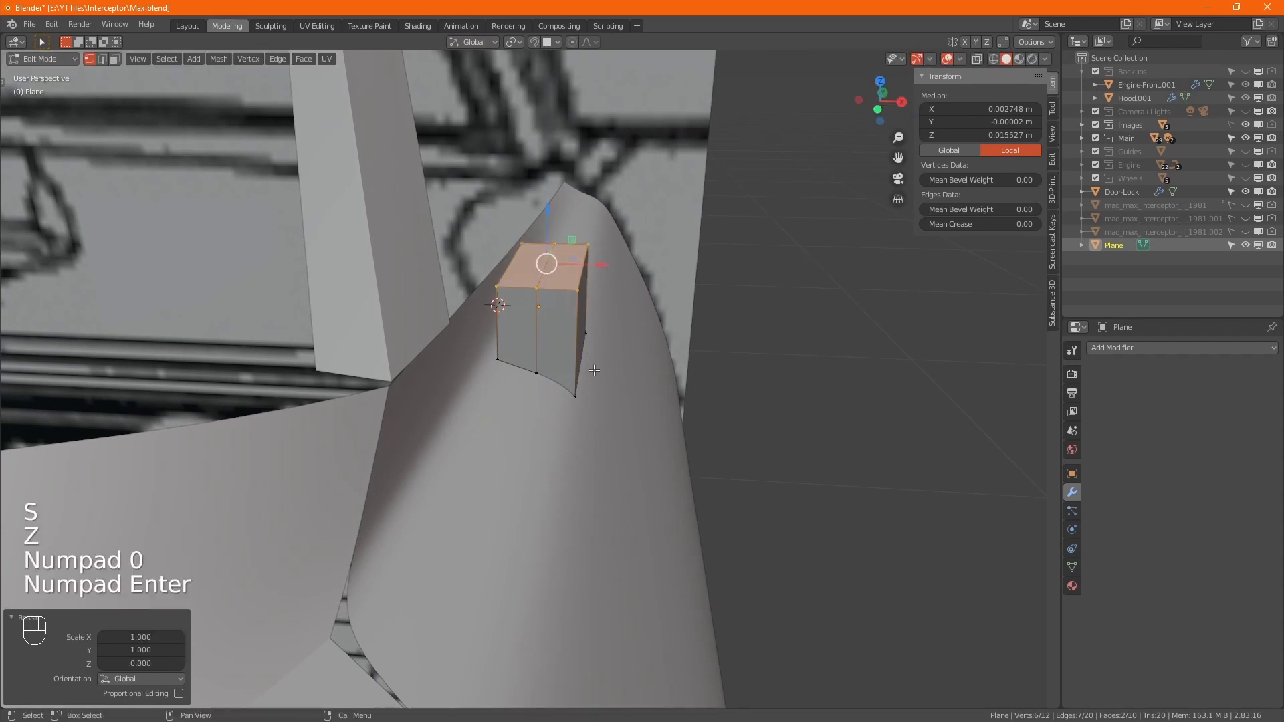
- Compare the extruded block with the base of the door mirror in the side.jpg reference photo
left_click_drag(554, 375, 535, 273, "alt")
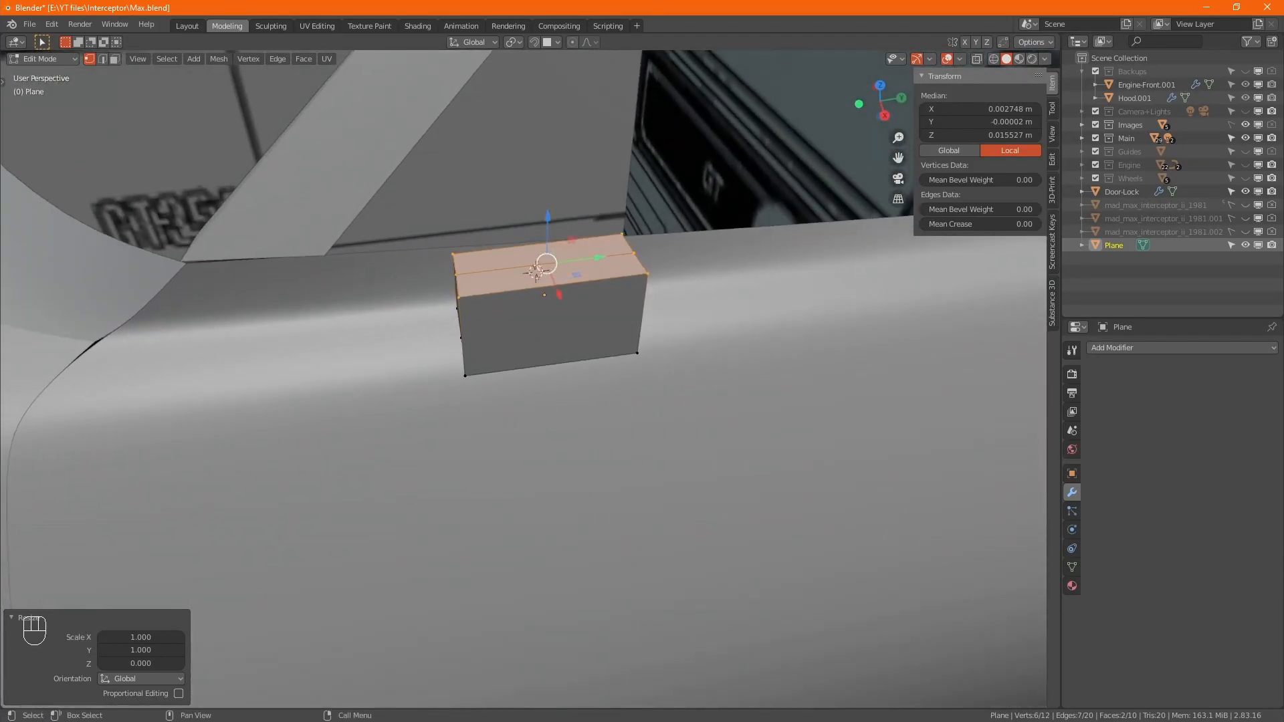
key("alt+Tab")
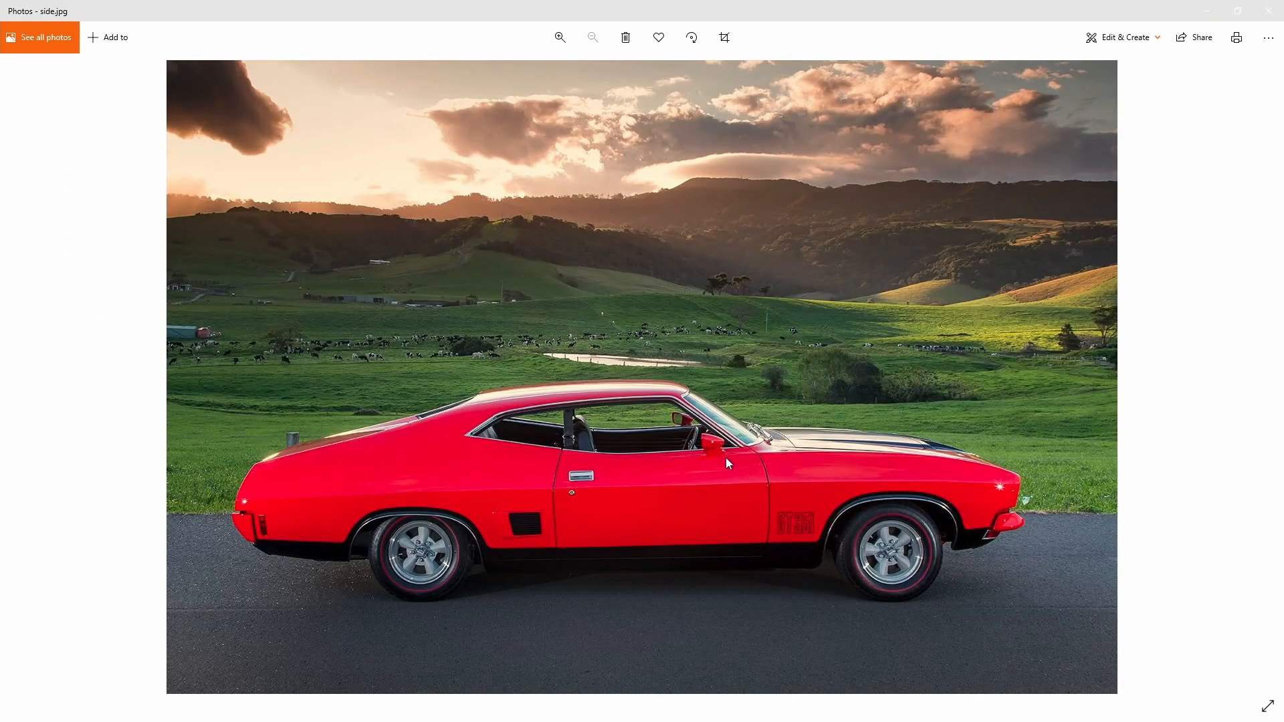
scroll(726, 460, "up", 10)
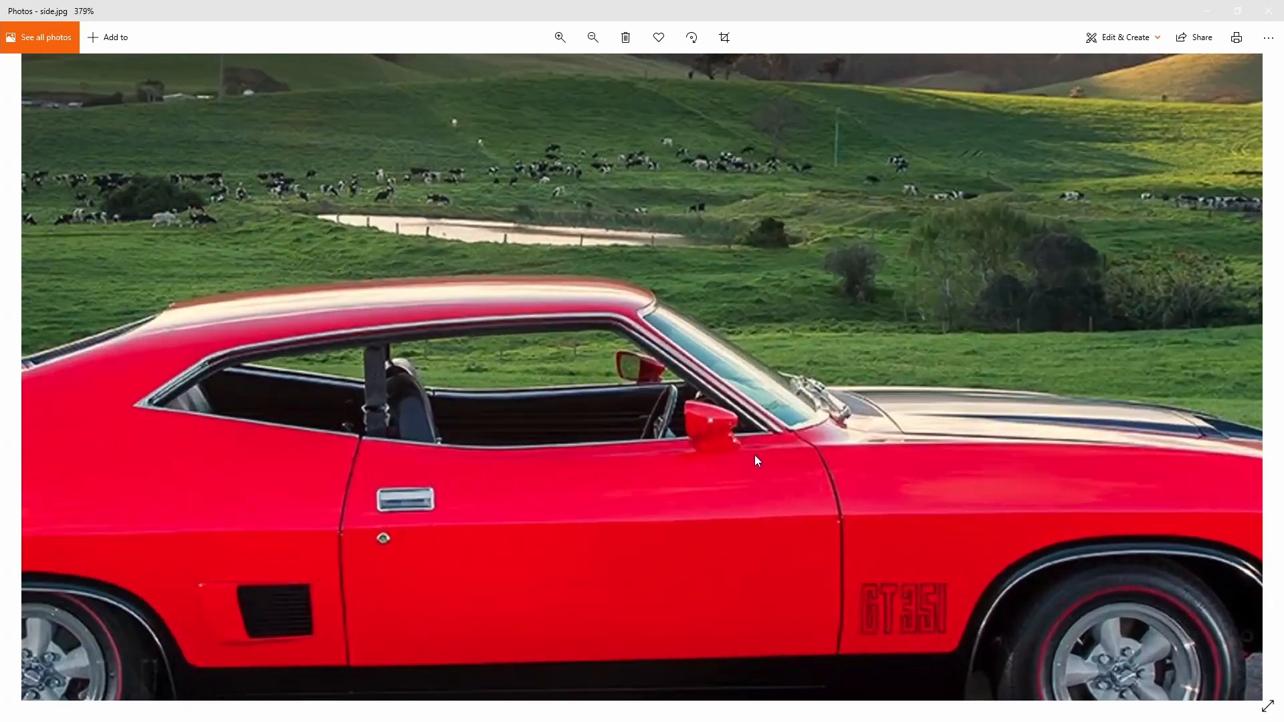
scroll(756, 459, "down", 4)
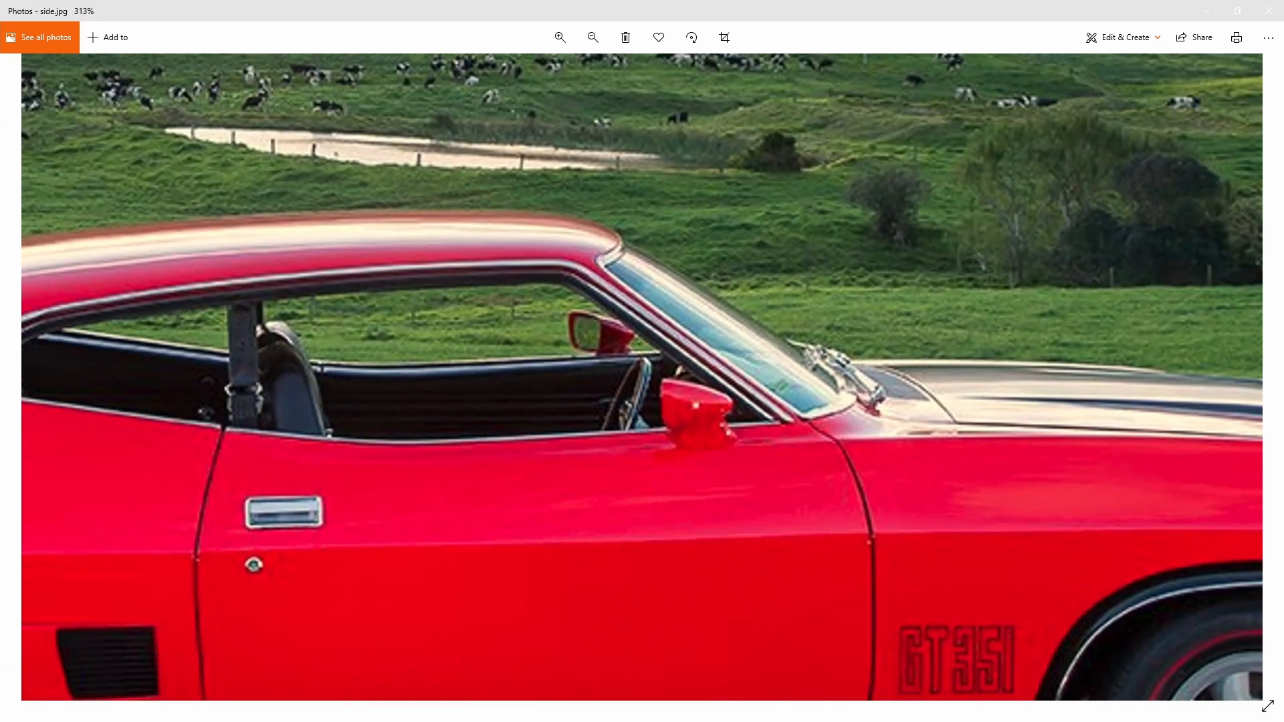
key("alt+Tab")
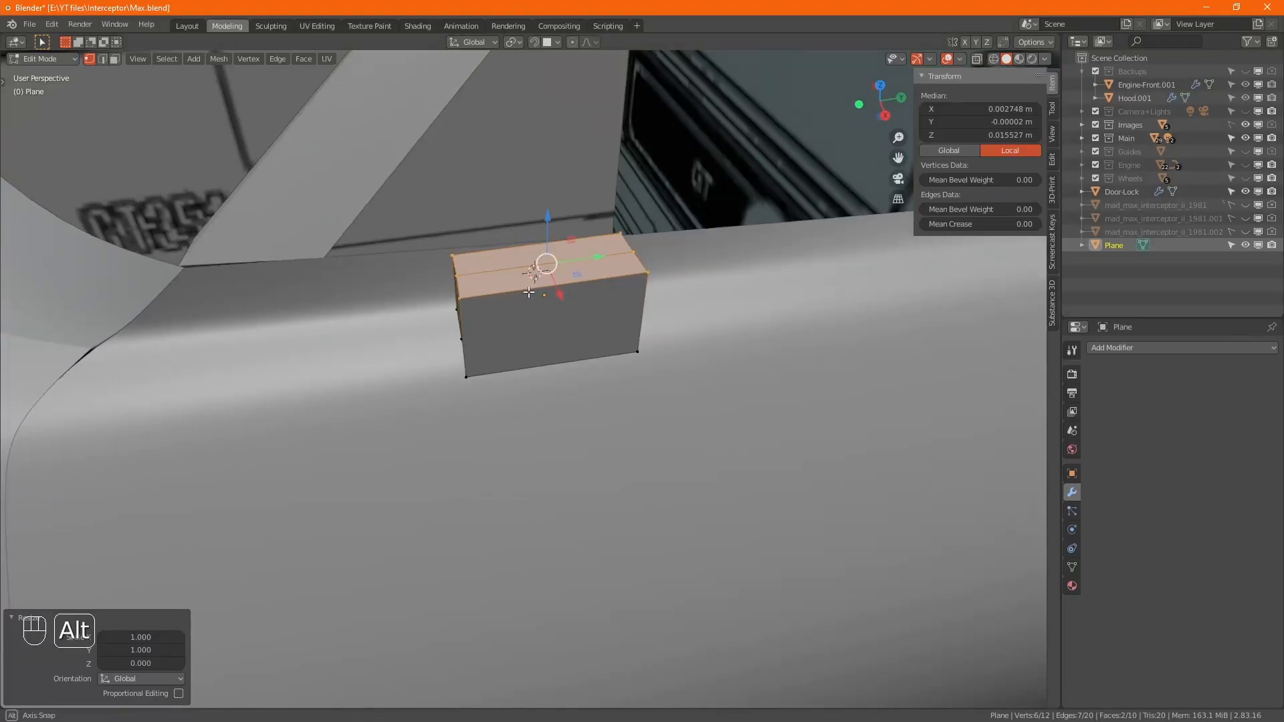
- Undo the flattening and the upward extrusion of the plane
middle_click_drag(580, 283, 584, 283, "alt")
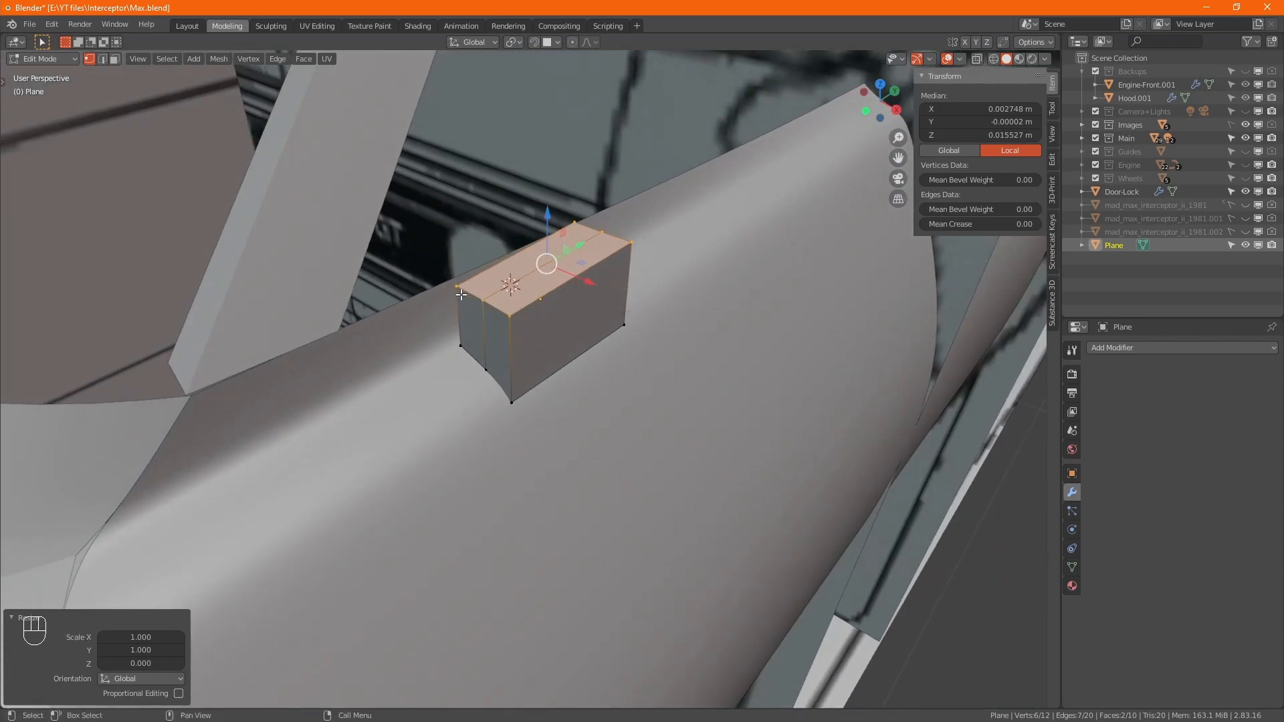
key("ctrl+z")
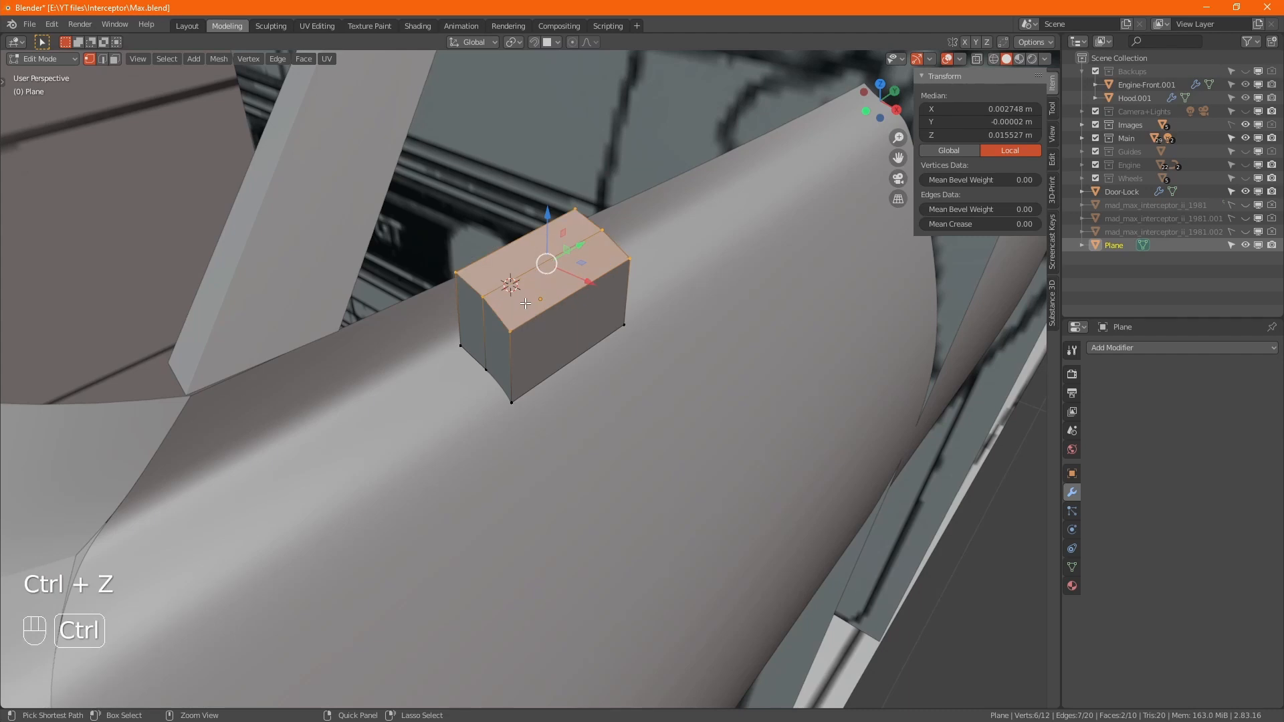
key("ctrl+z")
- Slide the two outer corner vertices at the plane's front end backwards along its long edges, leaving the middle vertex in place
left_click(463, 343)
left_click(512, 402, "shift")
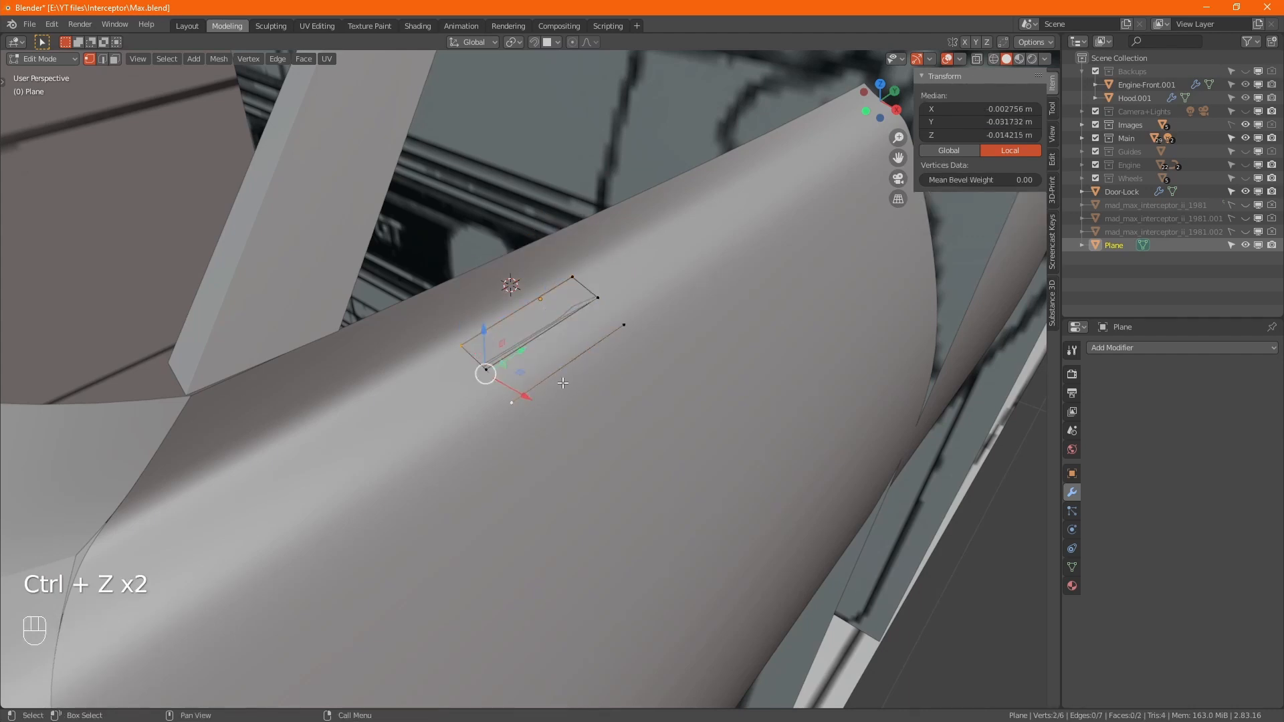
key("g")
key("g")
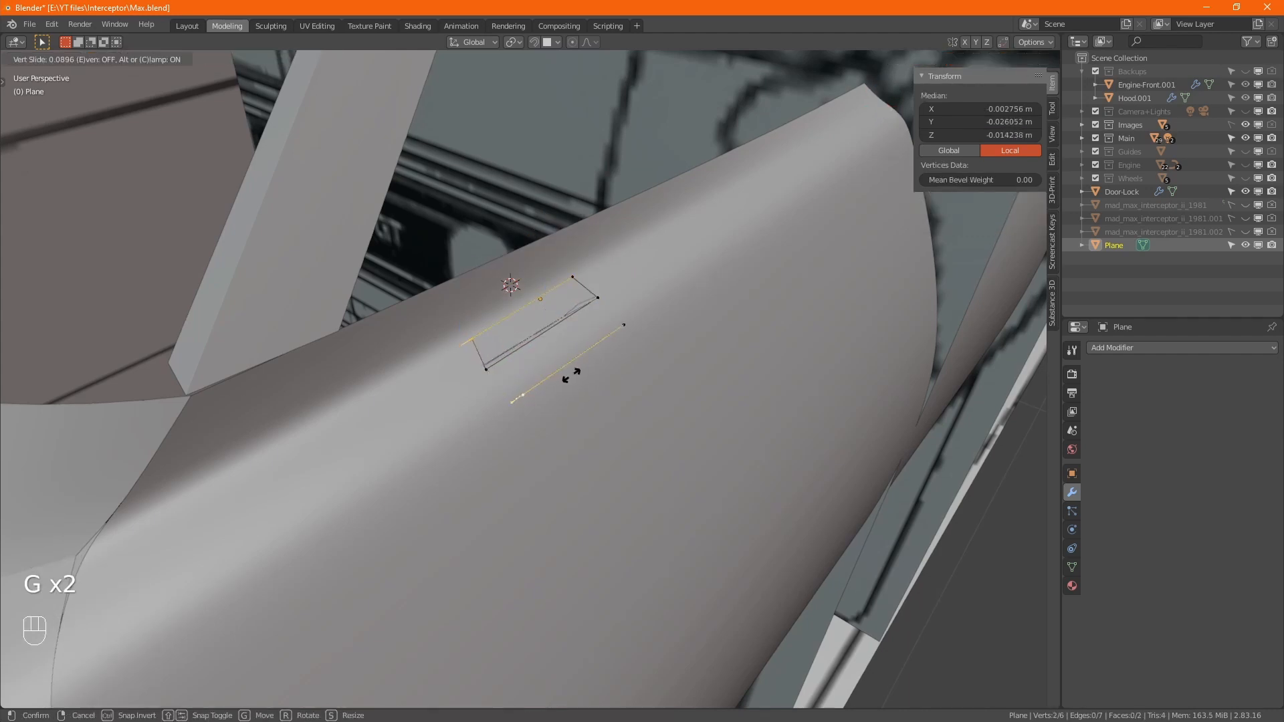
left_click(579, 367)
- Select the plane's two rear corner vertices and check the mirror base's outline in the side.jpg photo
left_click(571, 276)
left_click(624, 325, "shift")
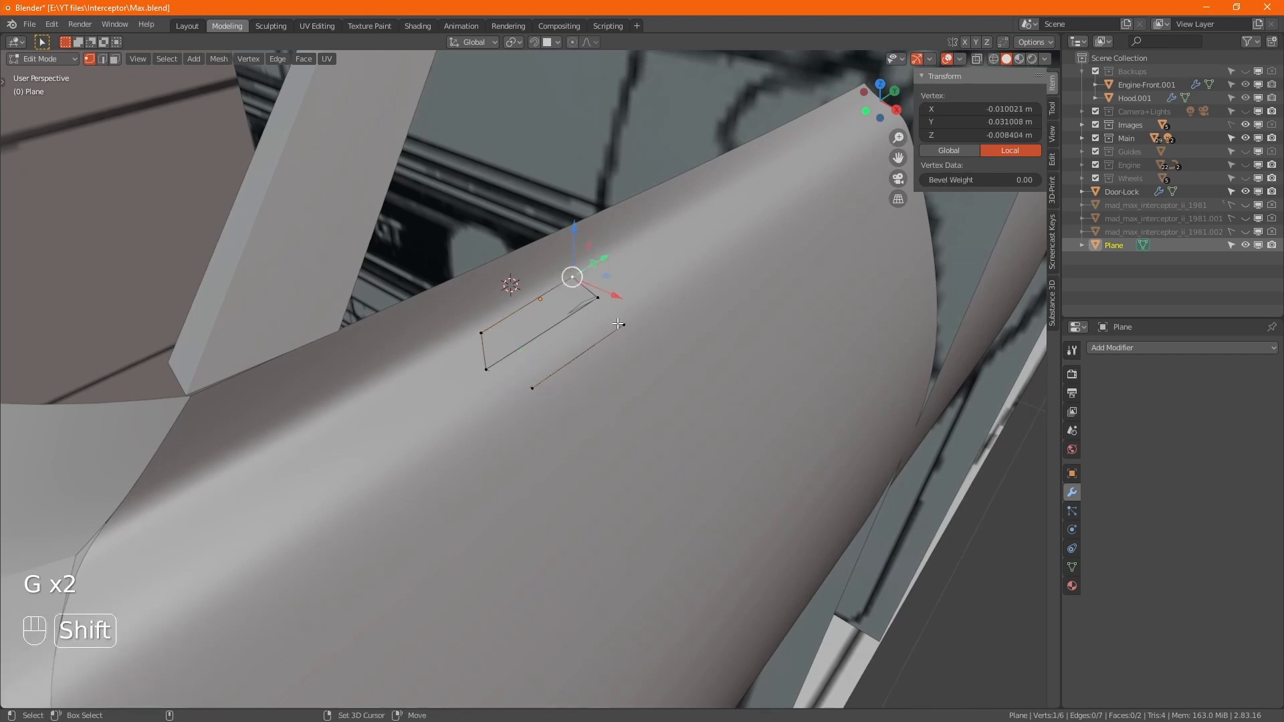
key("alt+Tab")
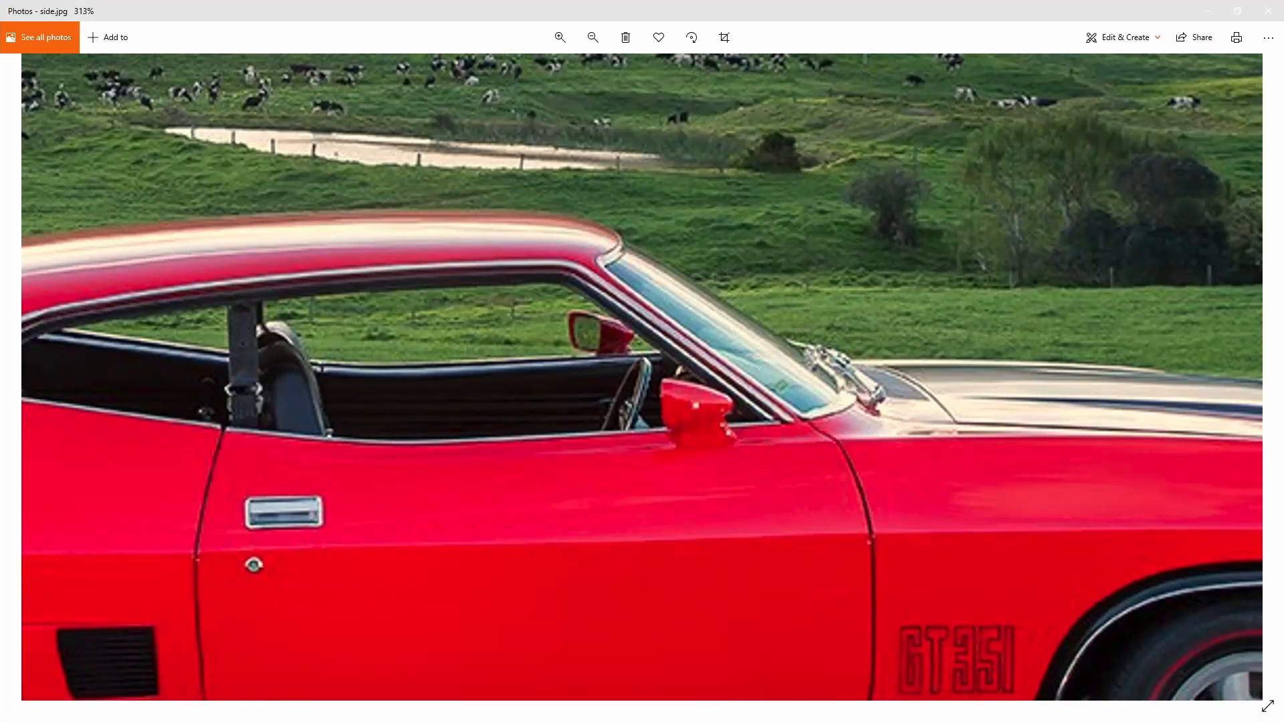
key("alt+Tab")
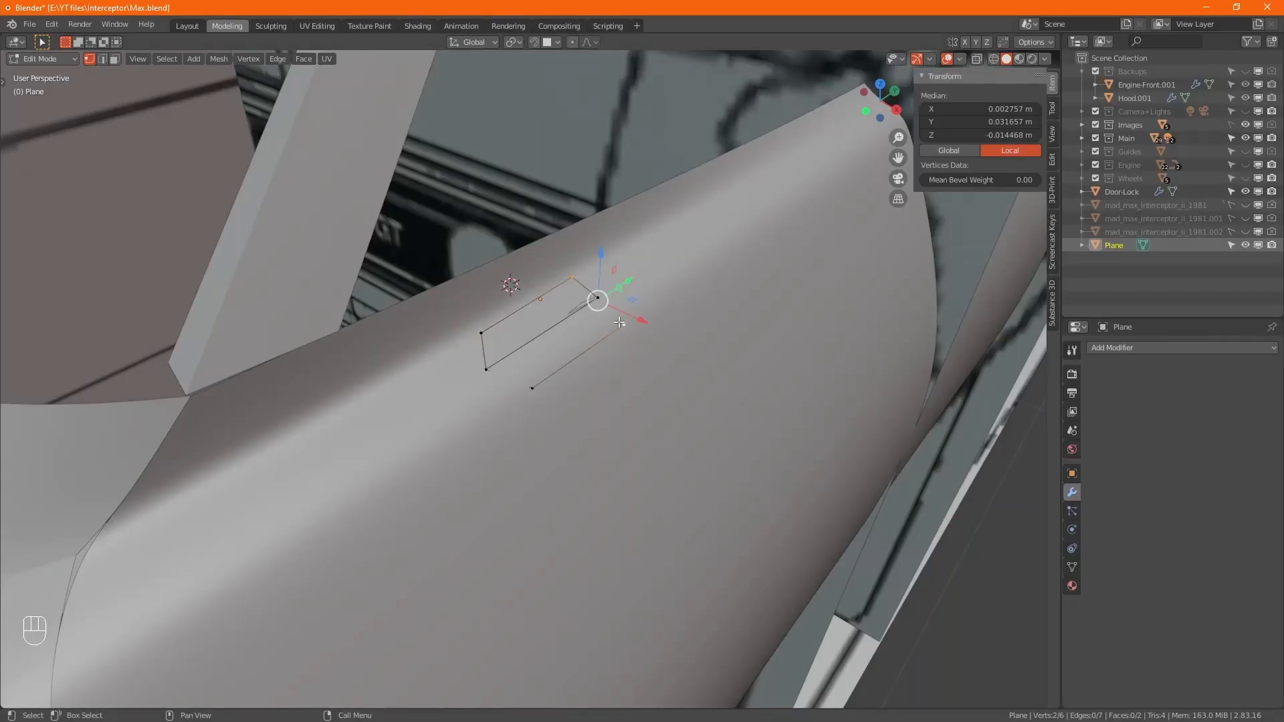
- Select the whole plane and extrude it about 0.012 m upwards along Z
key("a")
middle_click_drag(636, 400, 660, 345, "alt")
scroll(660, 351, "up", 5)
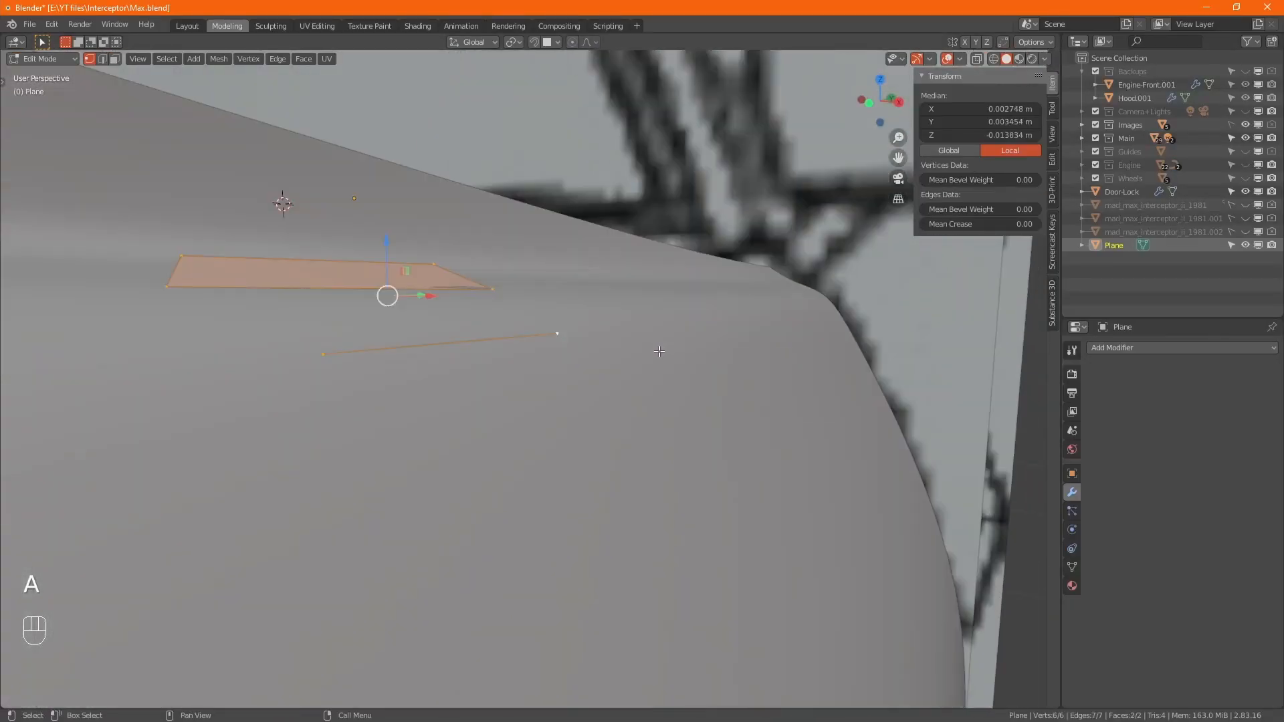
key("e")
key("z")
left_click(666, 268)
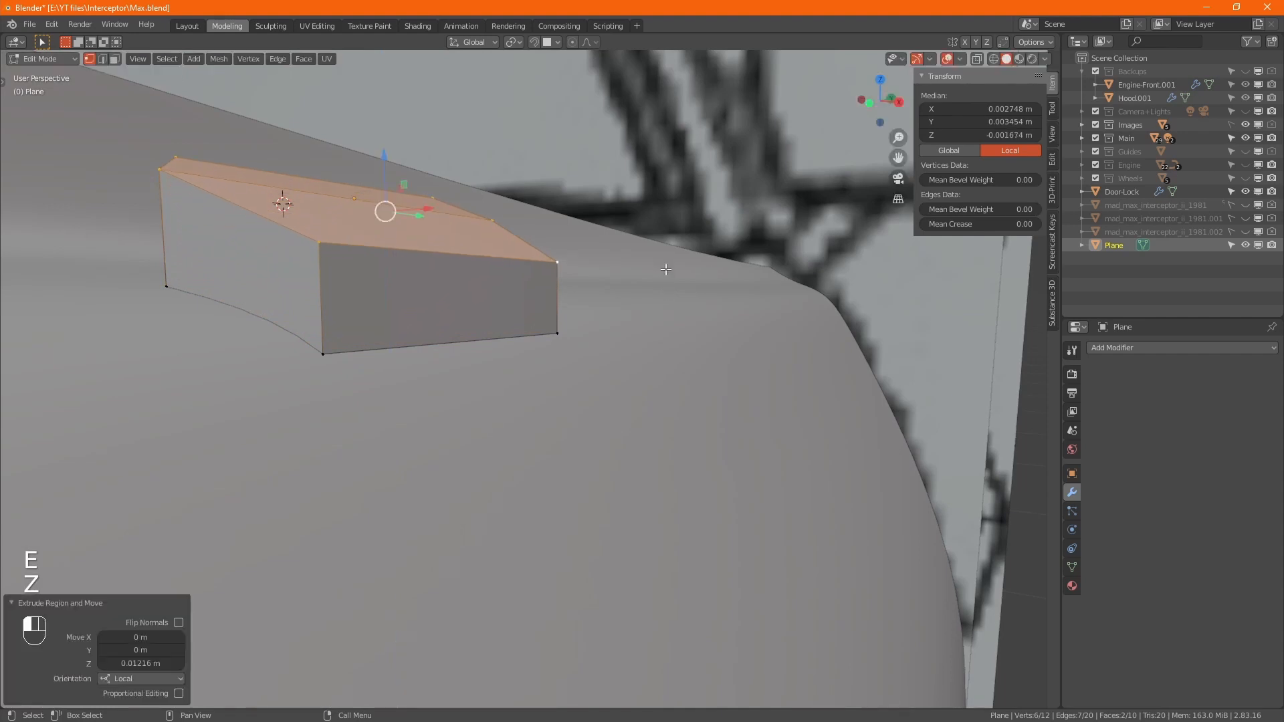
- Flatten the extruded top to 0 on the Z axis and raise it about 0.017 m
key("s")
key("z")
key("KP_0")
key("KP_Enter")
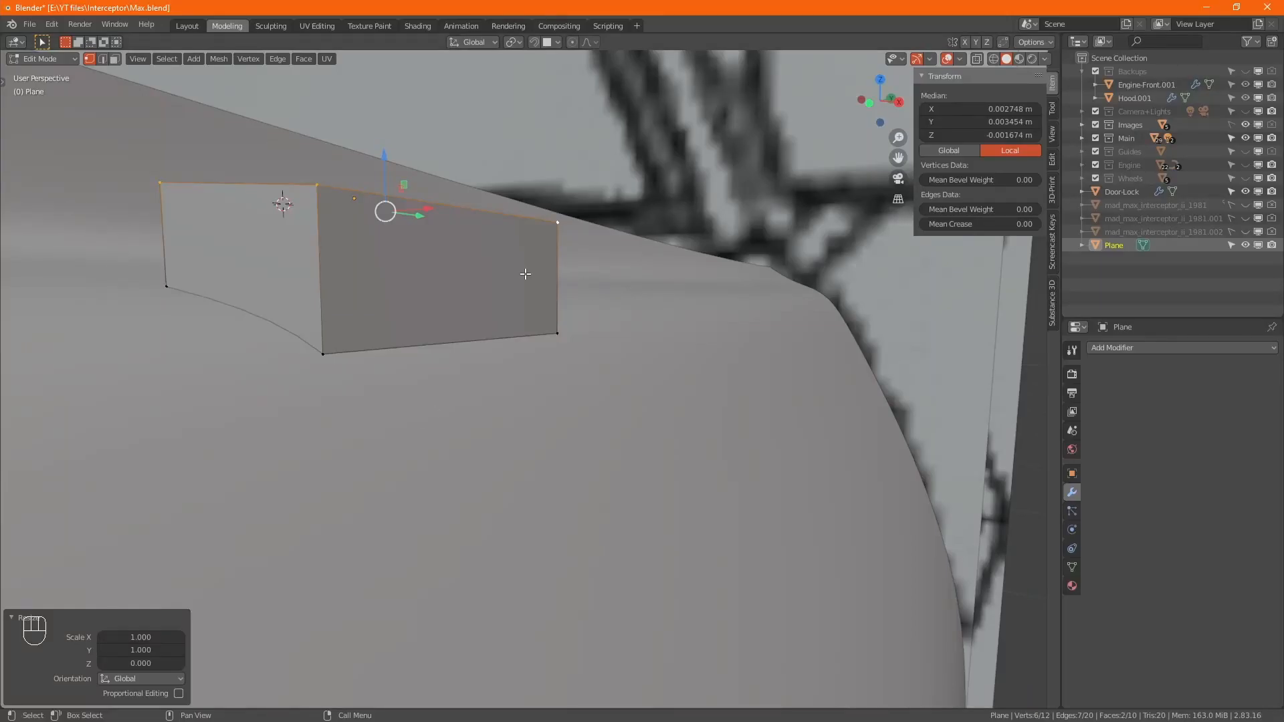
middle_click_drag(525, 275, 548, 403)
key("g")
key("z")
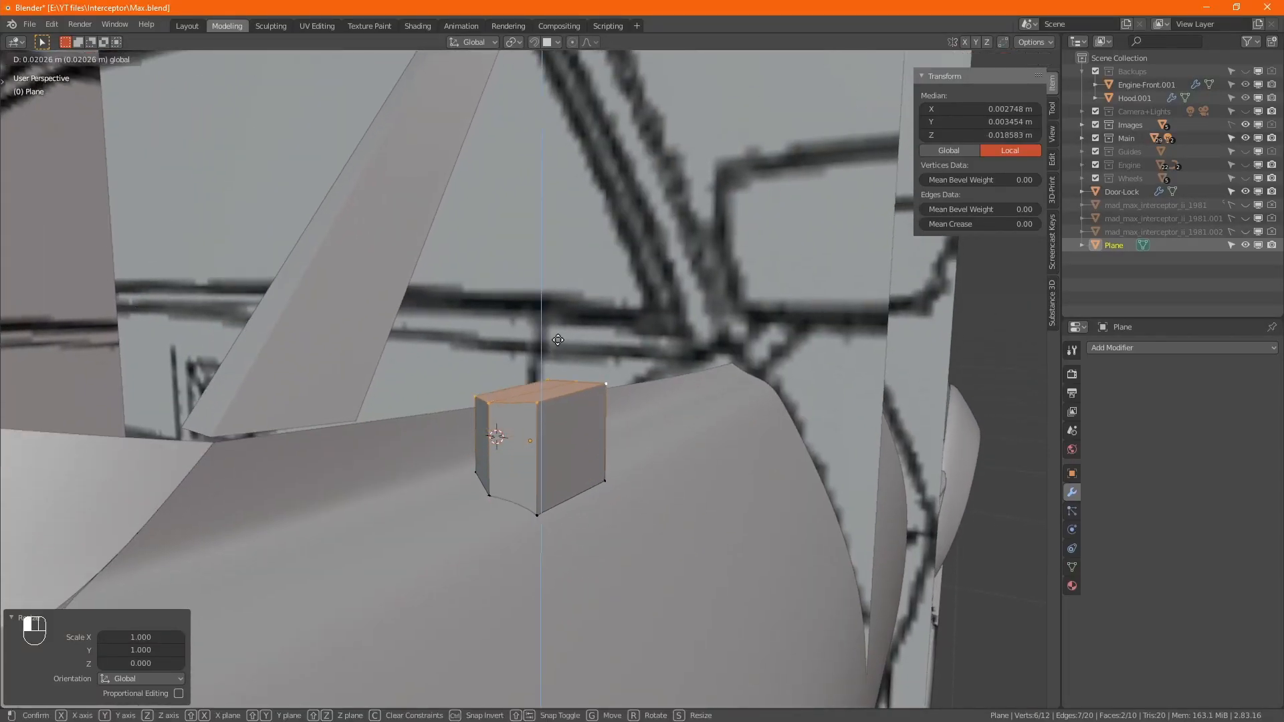
left_click_drag(558, 340, 558, 352)
- View the block from the side and compare its height and profile with the mirror base in the reference photo
middle_click_drag(558, 388, 519, 418, "alt")
key("alt+Tab")
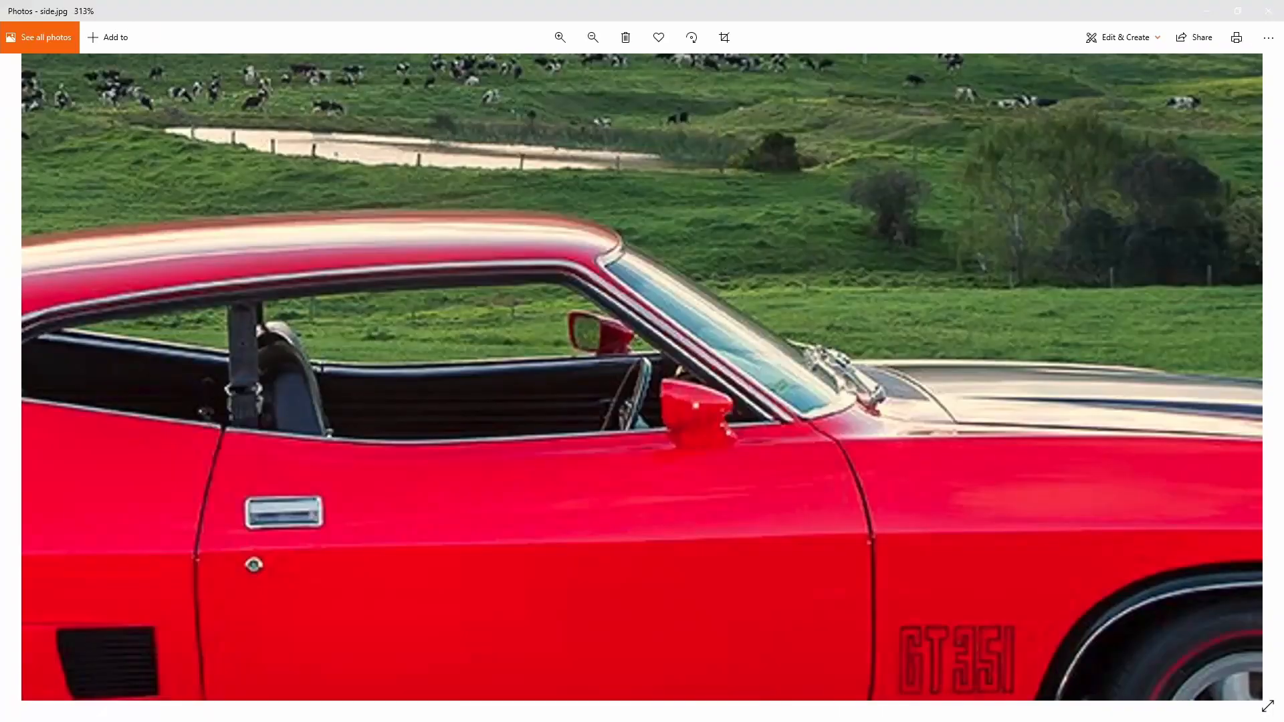
key("alt+Tab")
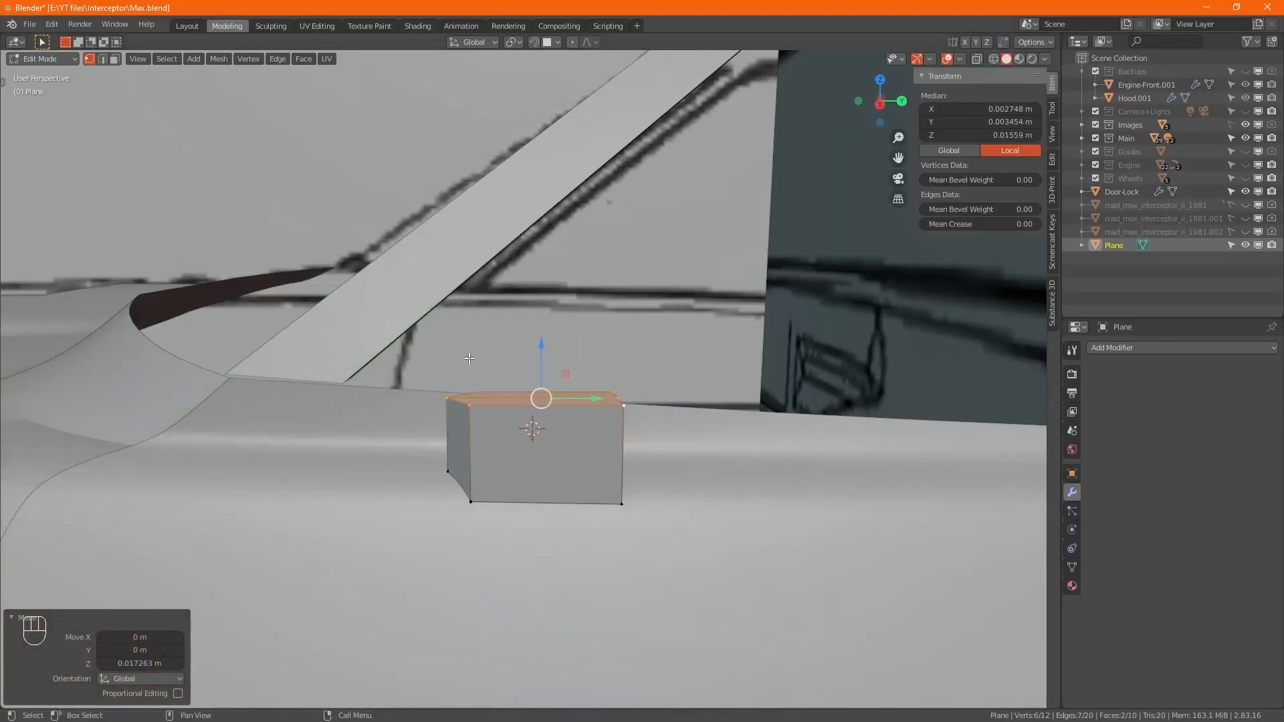
- Slant the block's front by moving its three top front vertices about 0.015 m backwards along Y
left_click(448, 399)
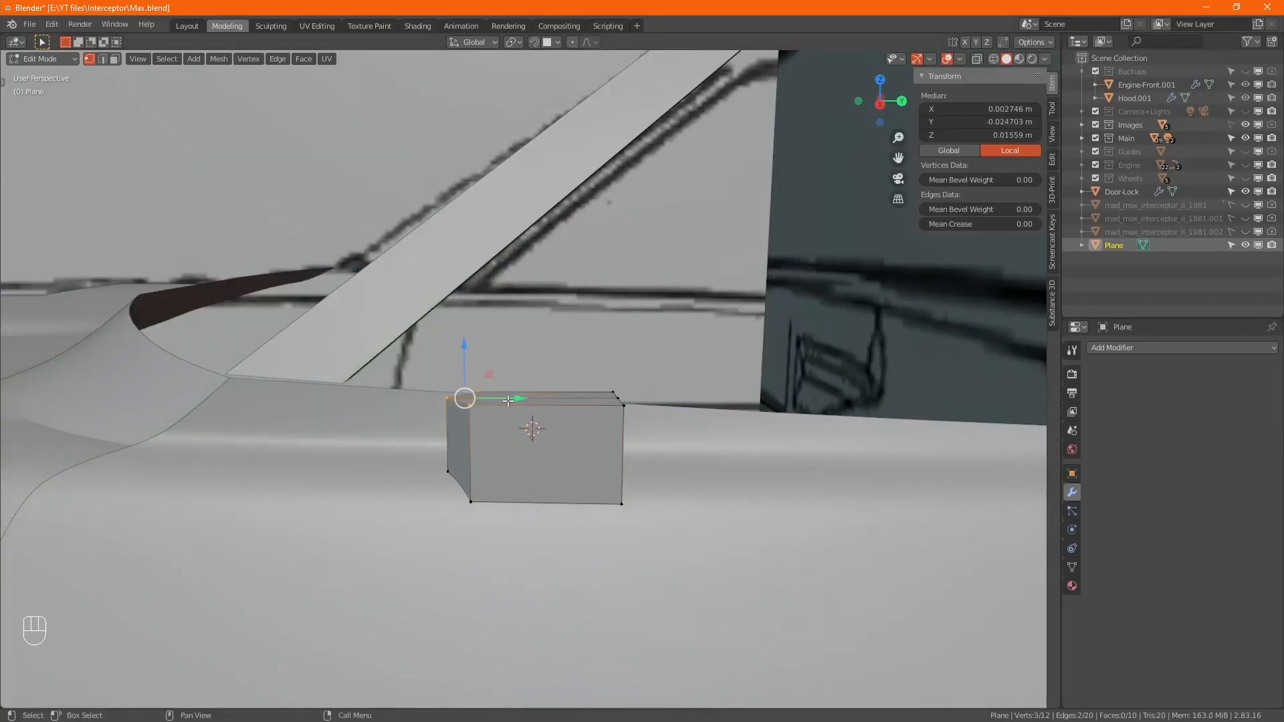
left_click_drag(510, 393, 530, 430)
middle_click_drag(530, 430, 577, 442, "alt")
- Return to Object Mode and rename the plane object to Mirror-Base
key("Tab")
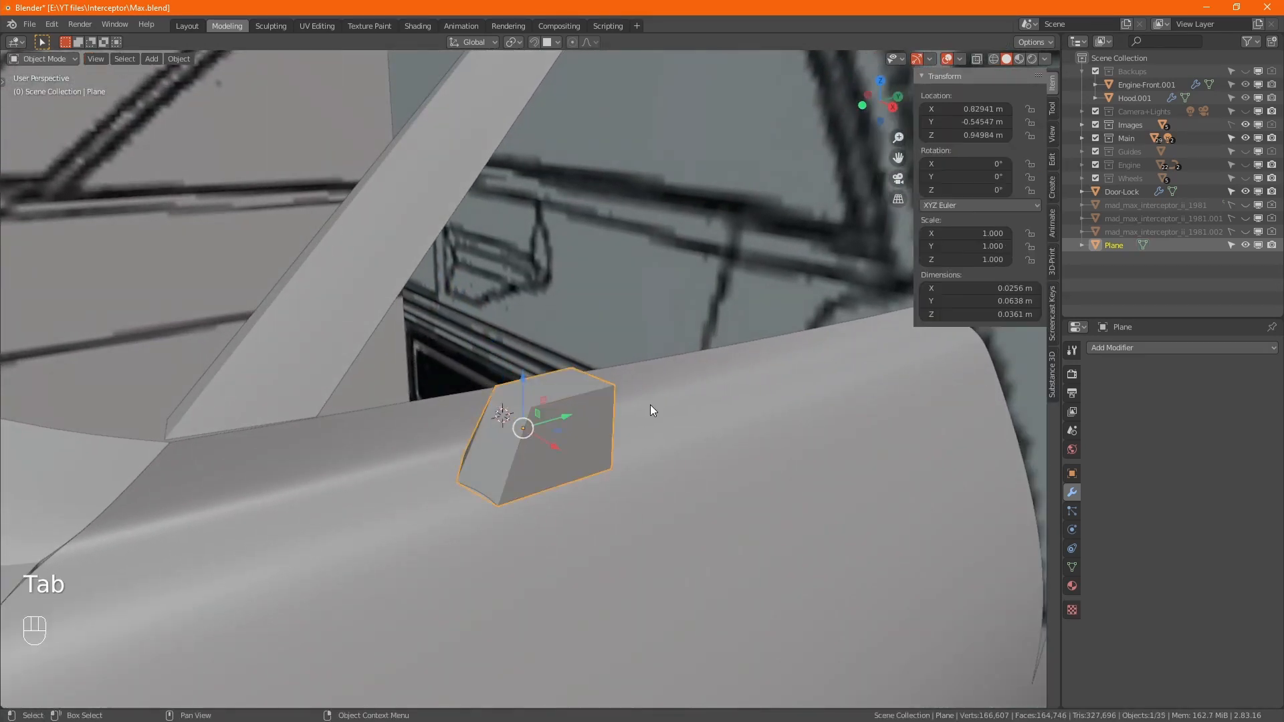
key("F2")
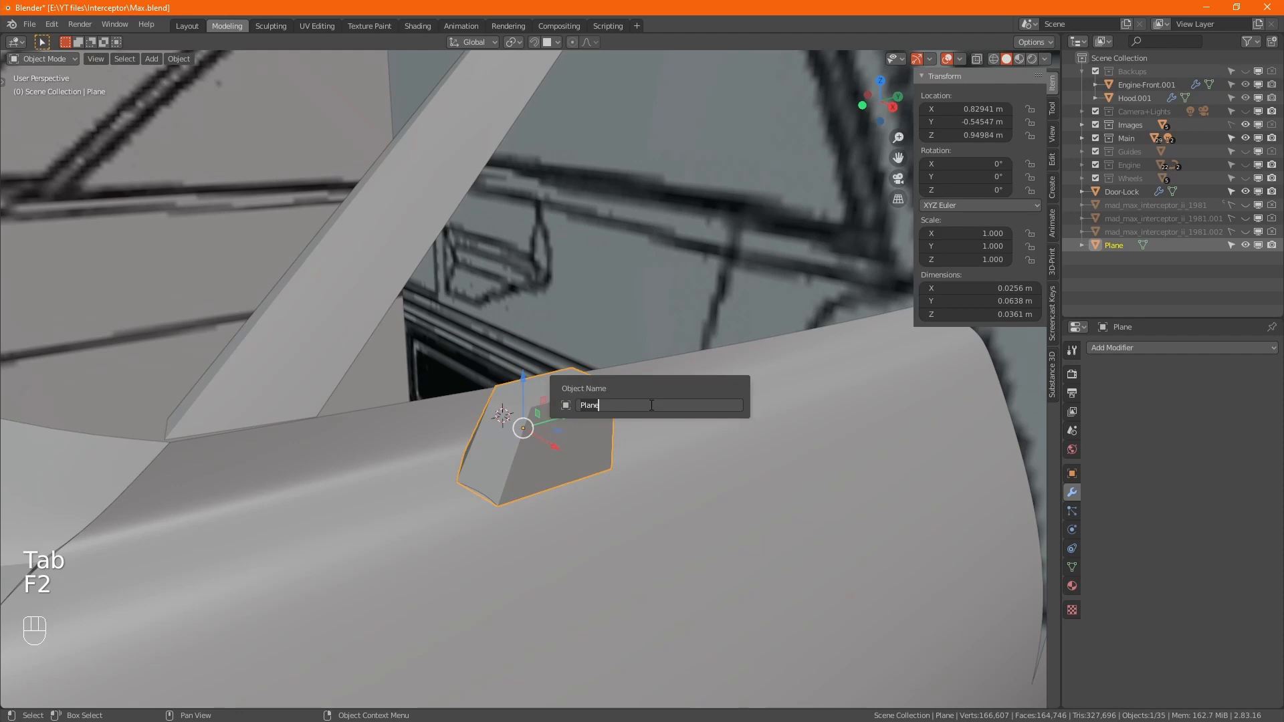
type("Mirror-Bas")
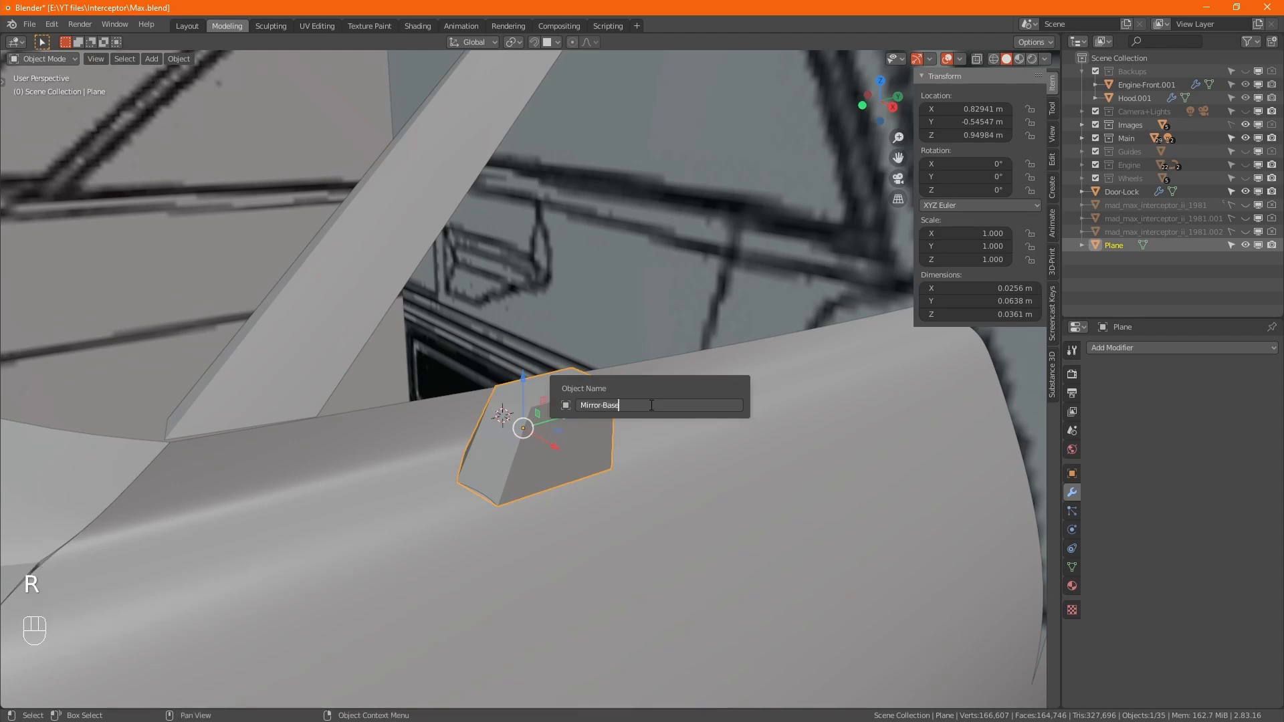
type("e")
key("Return")
- Snap the 3D cursor to the middle lengthwise edge on top of the mirror base and return to Object Mode
key("Tab")
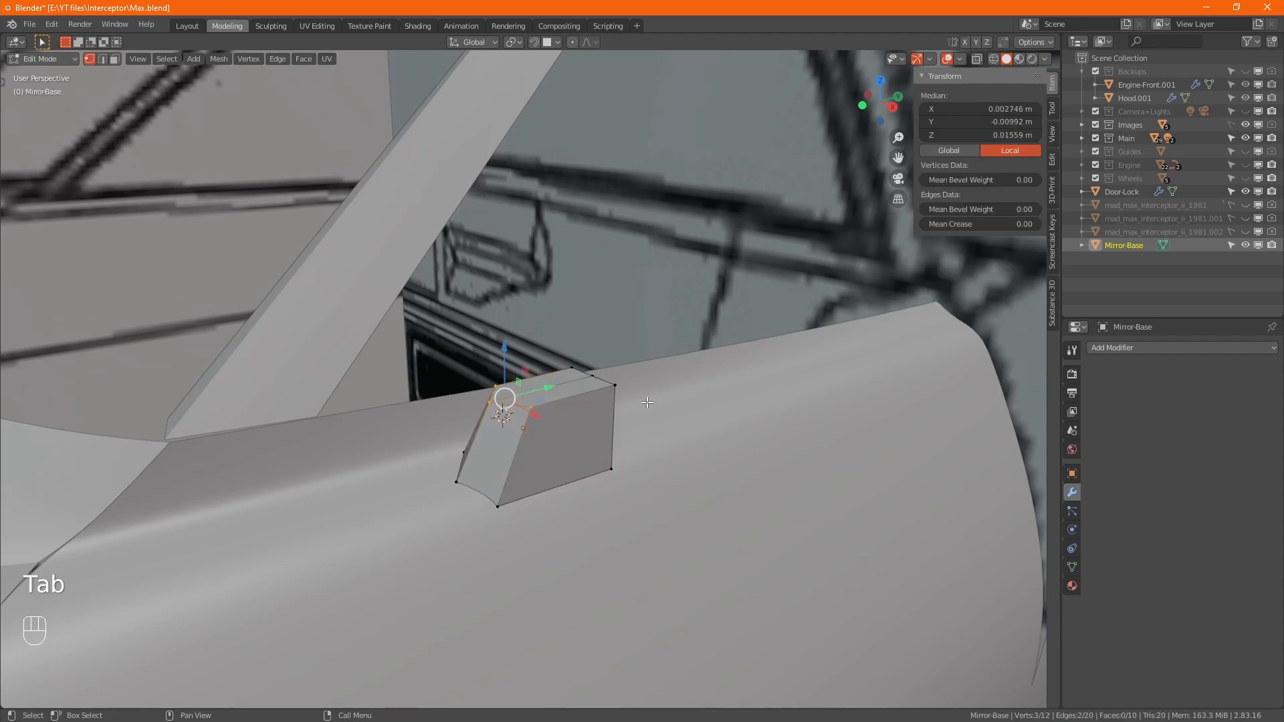
key("2")
left_click(550, 387)
key("shift+a")
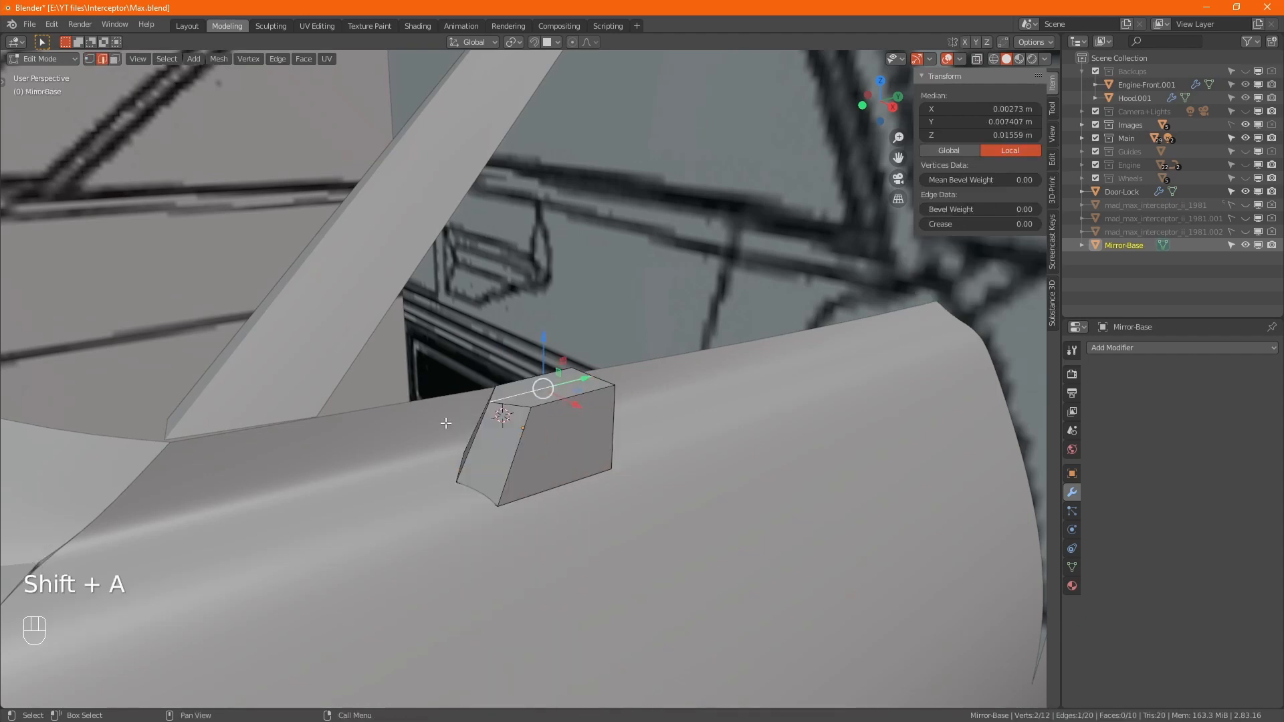
key("shift+s")
left_click(441, 498)
key("Tab")
- Examine the shape of the mirror housing above its base in the side.jpg reference photo
middle_click_drag(439, 493, 495, 508, "alt")
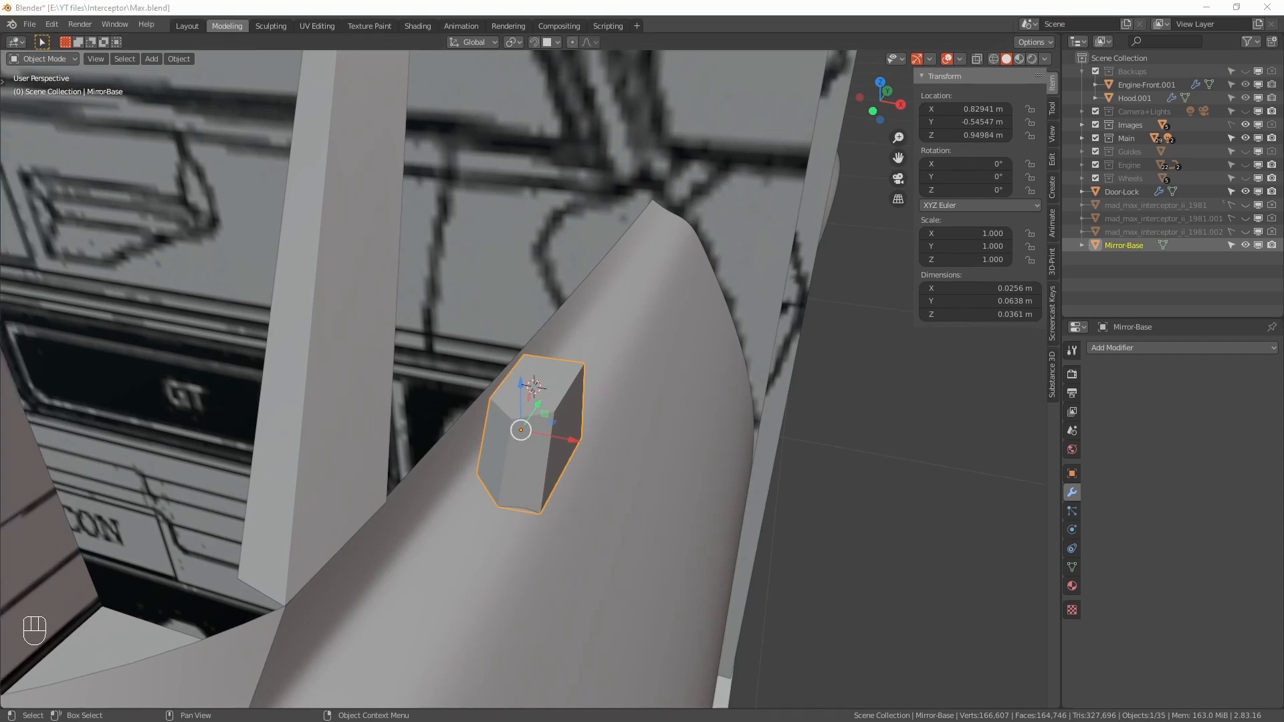
left_click_drag(1, 146, 952, 4)
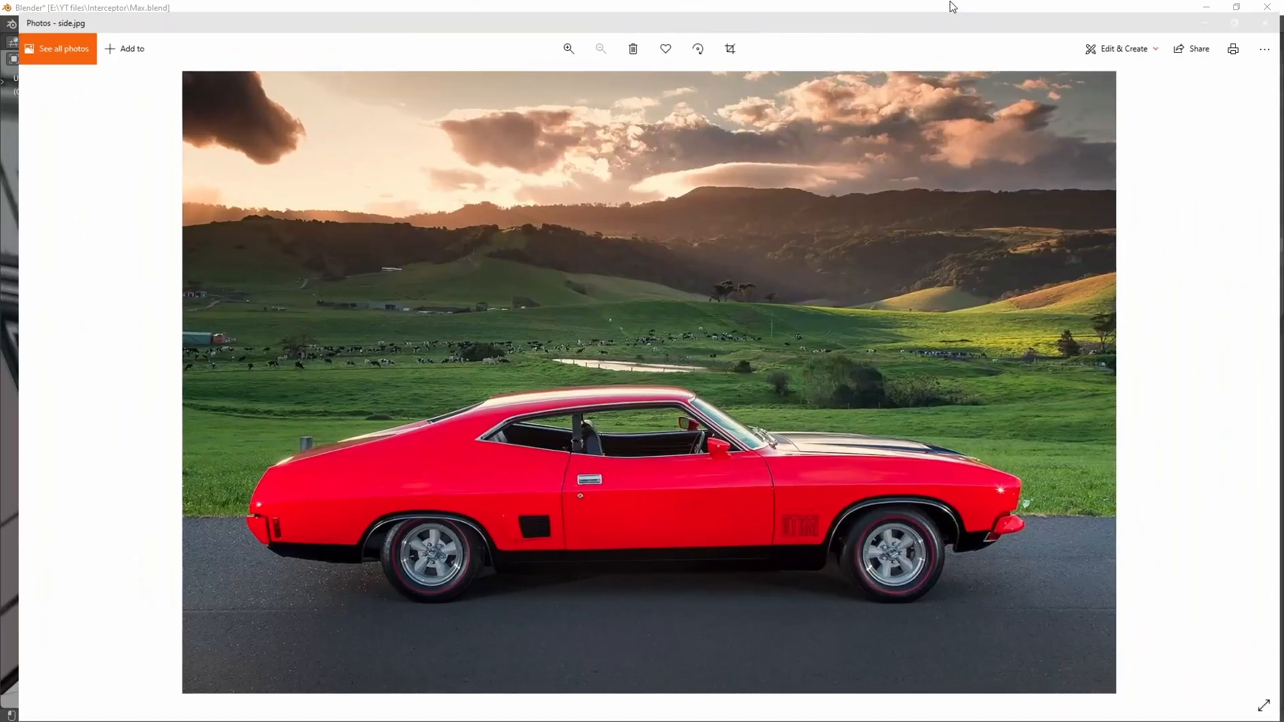
scroll(715, 448, "up", 4, "ctrl")
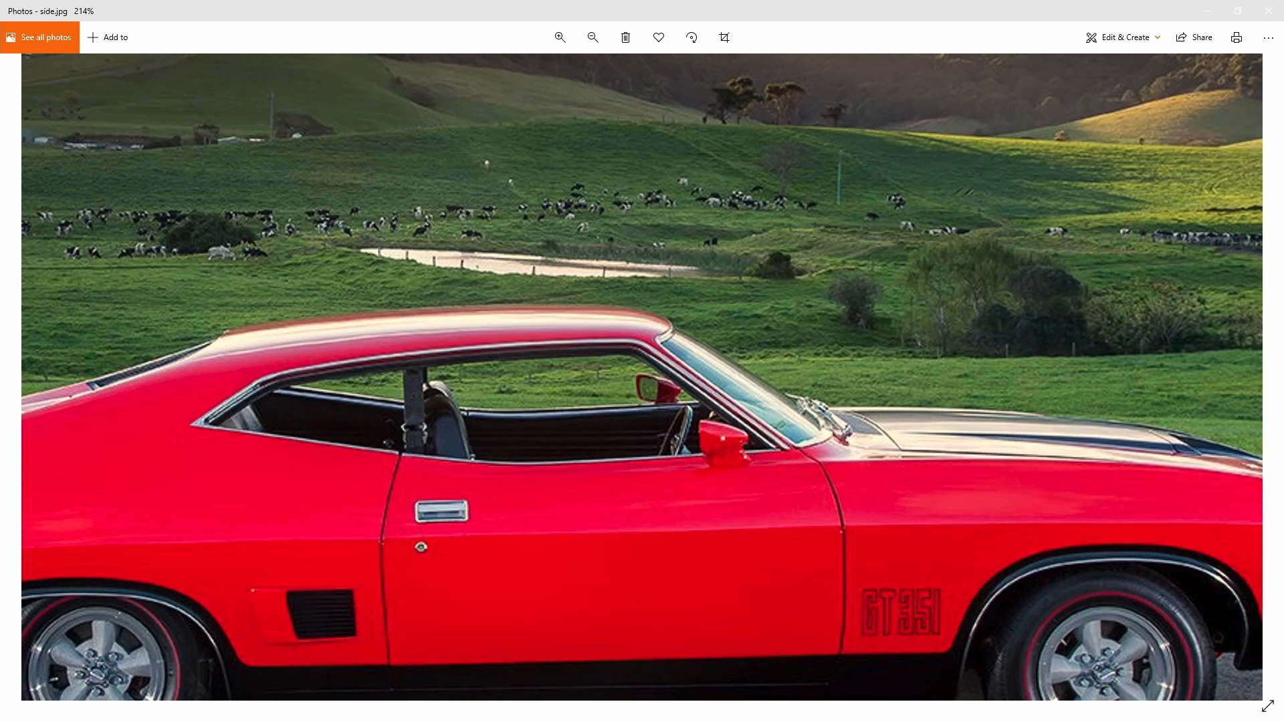
key("alt+Tab")
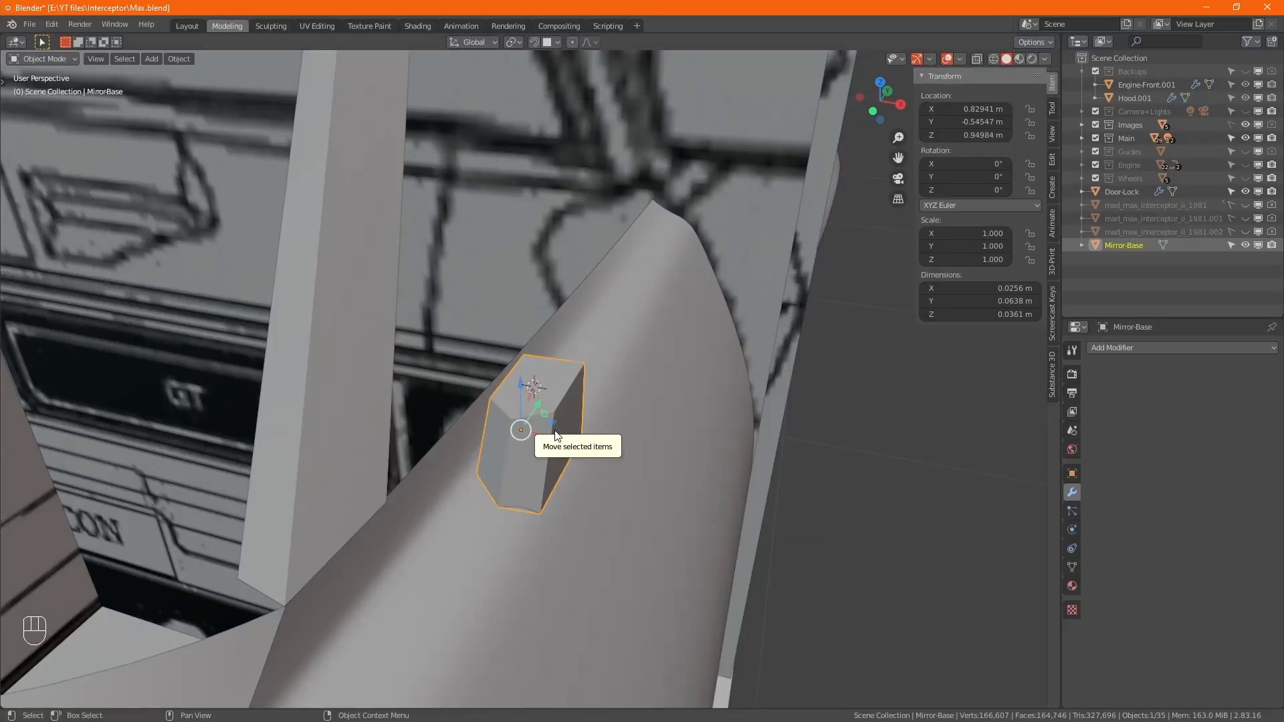
- Add a plane mesh at the 3D cursor and rotate it 90° about X
key("shift")
key("shift+a")
mouse_move(555, 431)
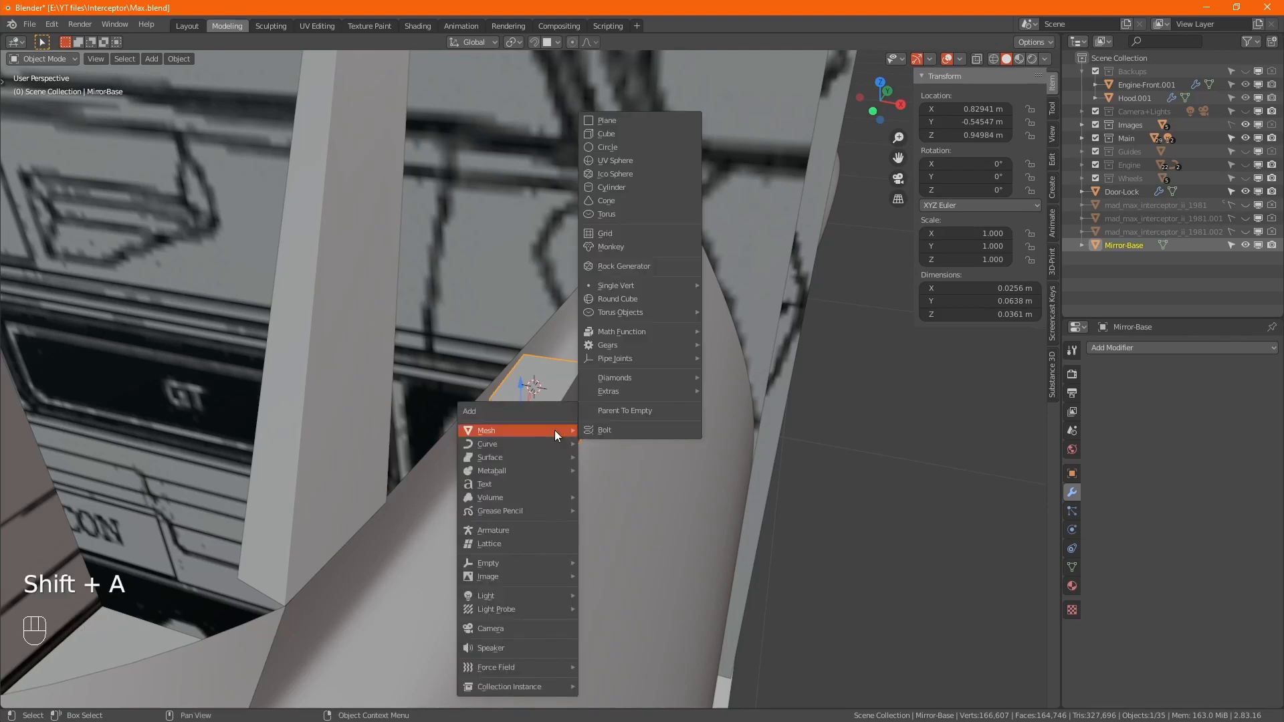
left_click(642, 122)
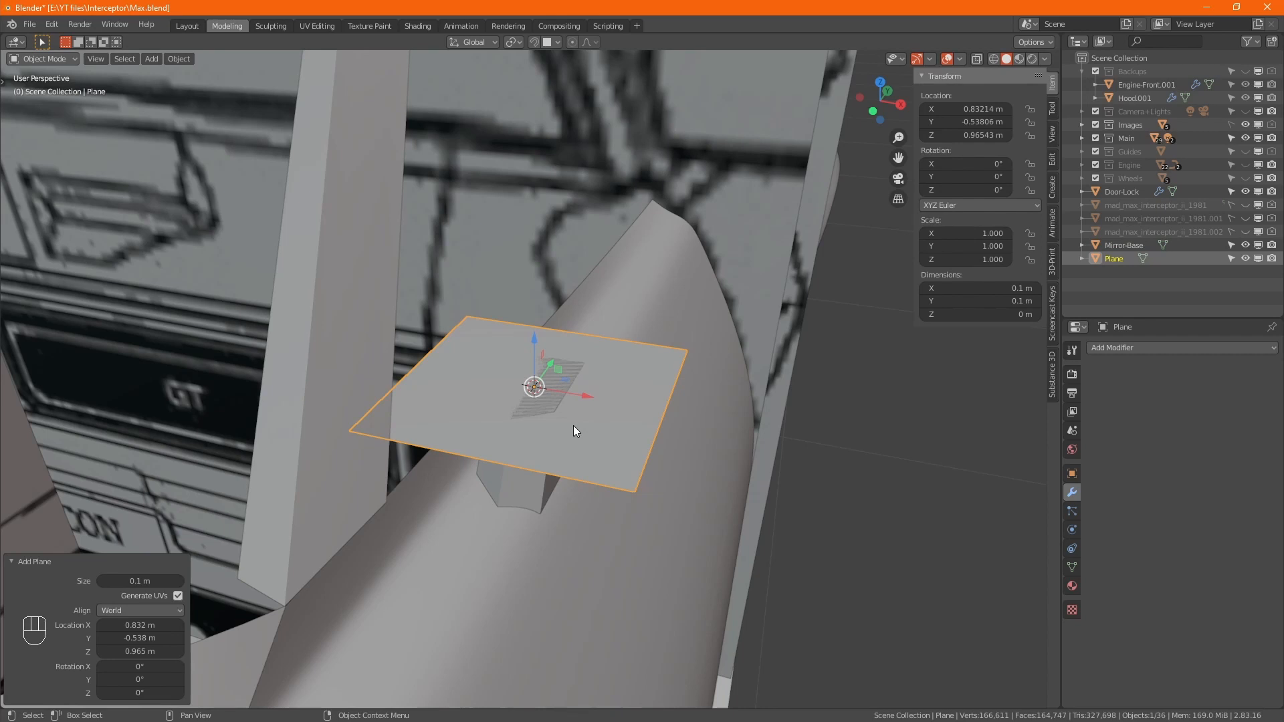
key("r")
key("x")
key("KP_9")
key("KP_0")
key("KP_Enter")
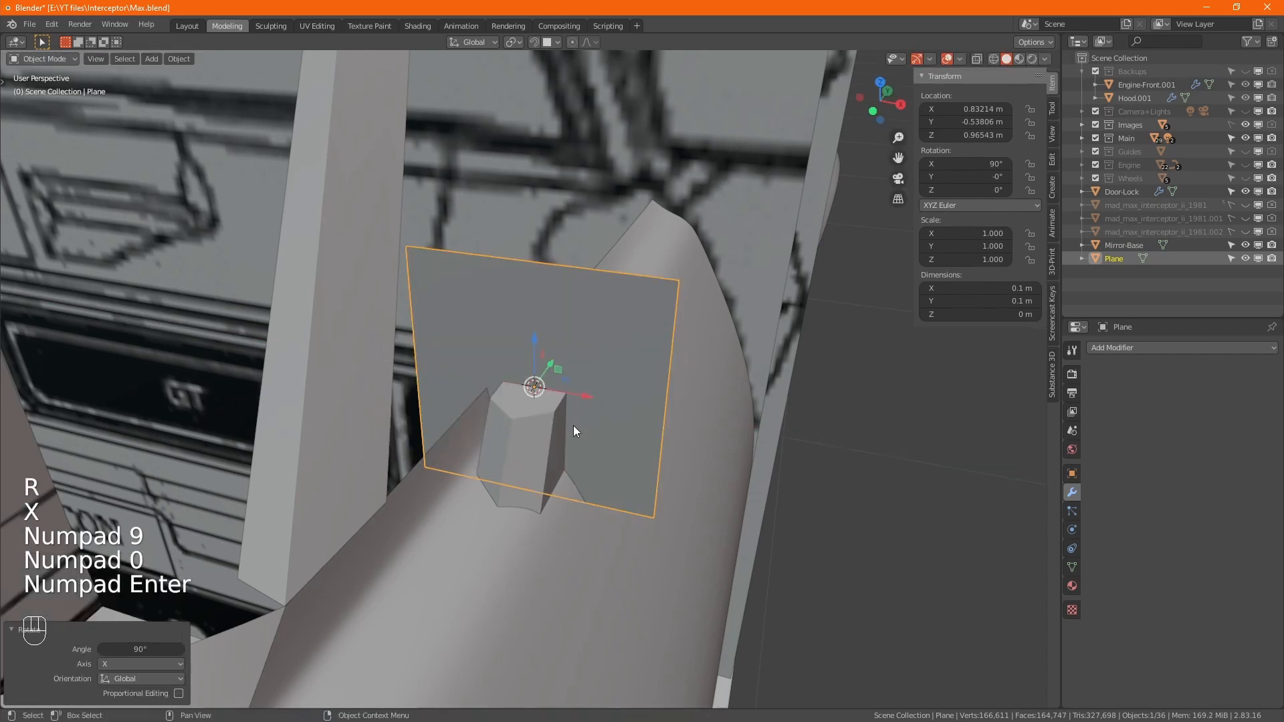
- Move the upright plane about 0.034 m backwards along Y and about 0.026 m up along Z
left_click_drag(573, 422, 550, 368, "alt")
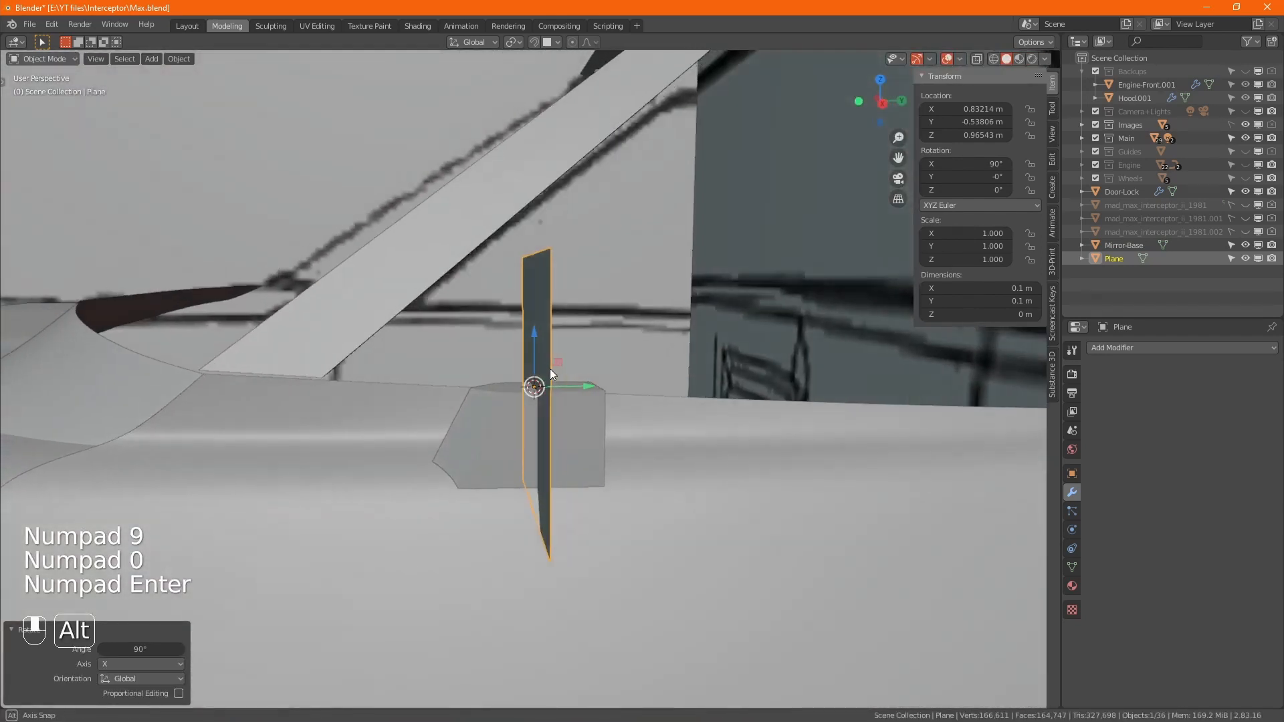
left_click_drag(654, 420, 572, 357, "alt")
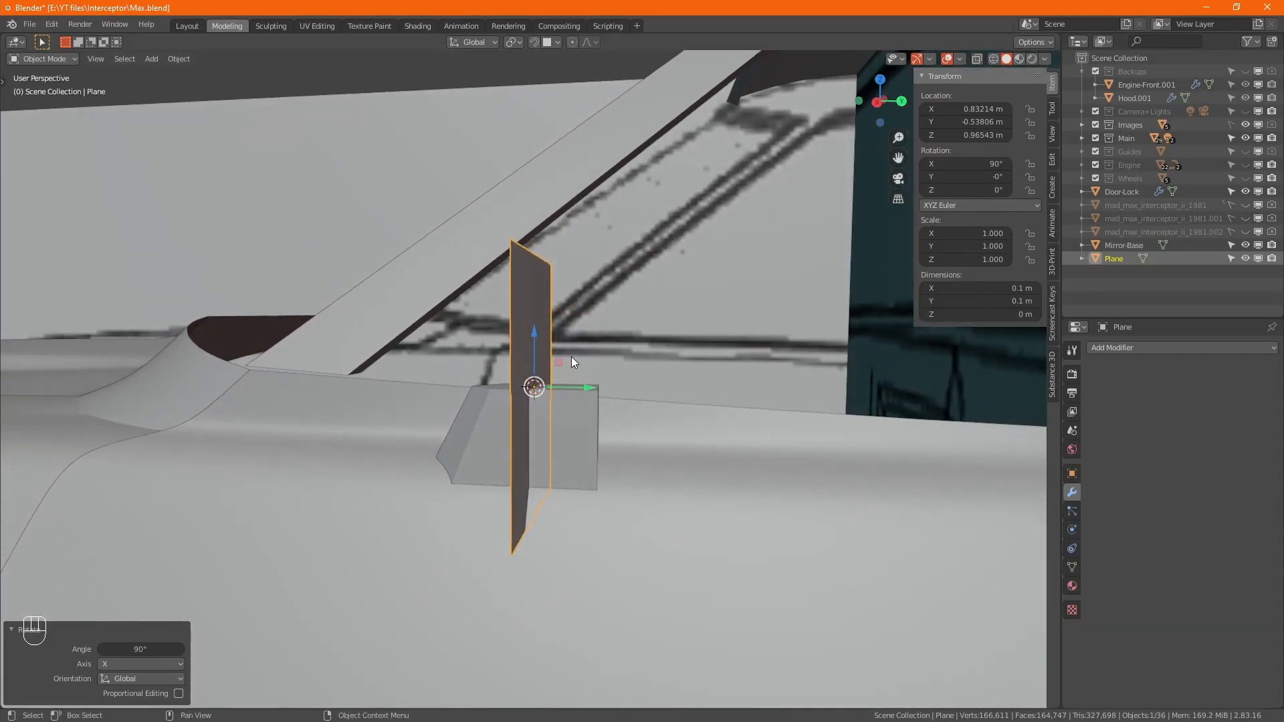
key("g")
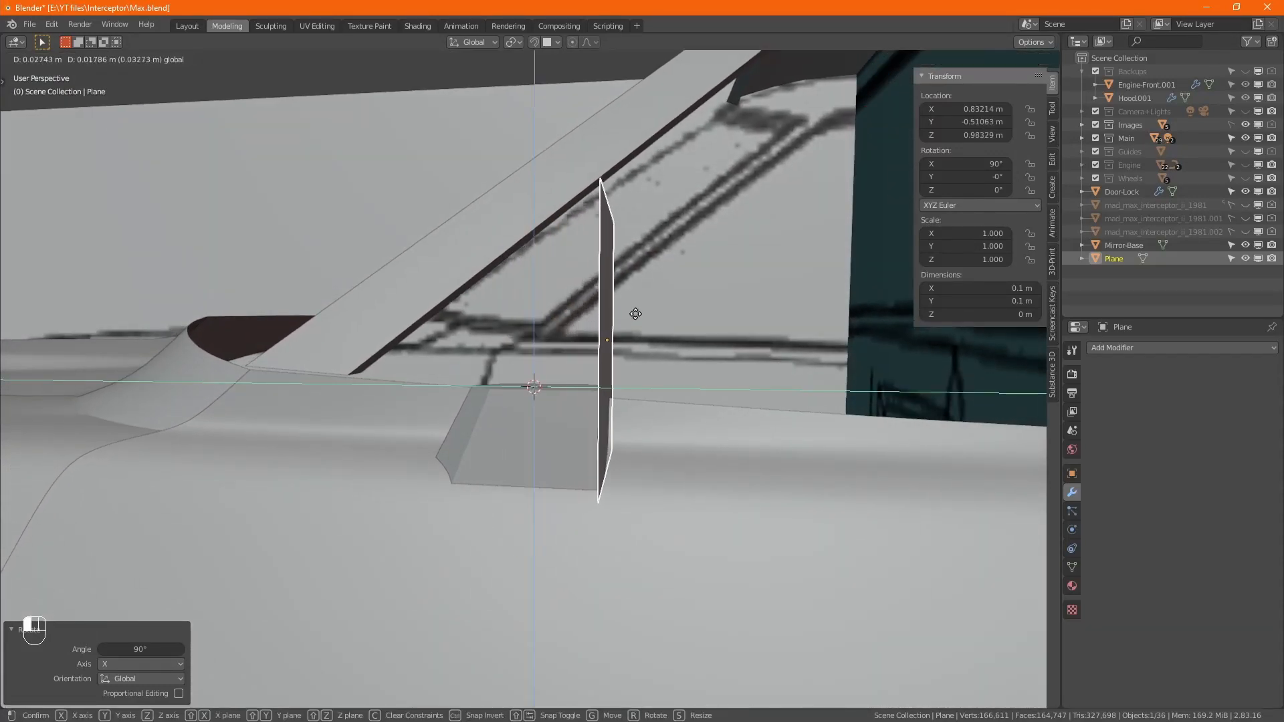
left_click(652, 295)
- Enter Edit Mode and scale the whole plane down uniformly to about 0.47 of its size
left_click_drag(740, 432, 724, 508, "alt")
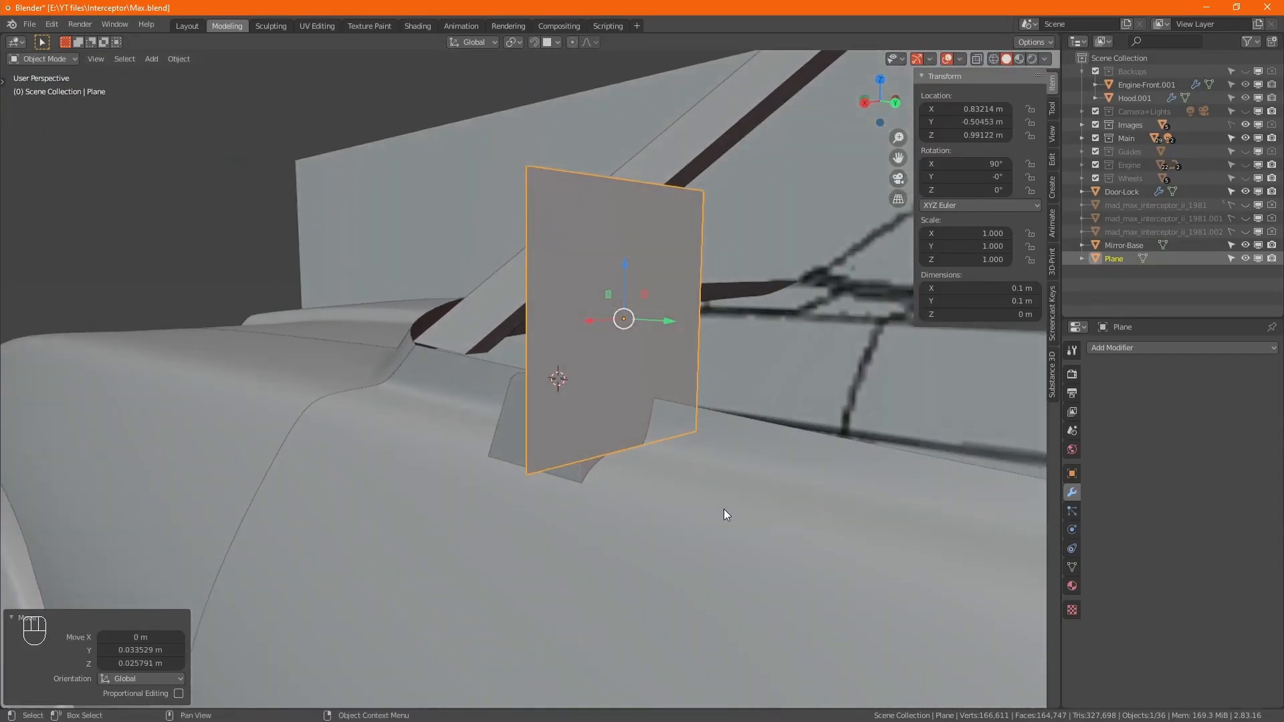
key("Tab")
key("s")
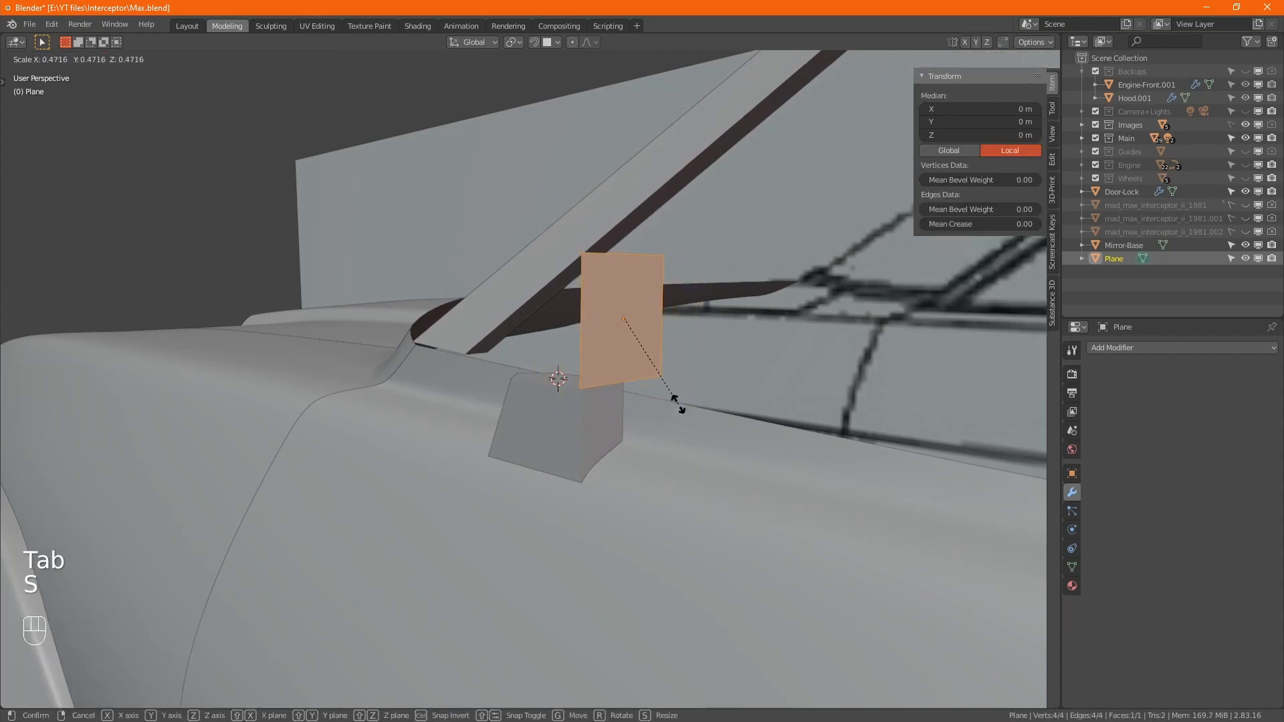
left_click(678, 404)
- Widen the plane by moving its outer side edge about 0.018 m outwards along X
left_click_drag(678, 403, 481, 307, "alt")
key("2")
left_click(567, 314)
left_click_drag(594, 401, 557, 378, "alt")
- Select the whole plane geometry and move it about 0.009 m outwards along X
key("a")
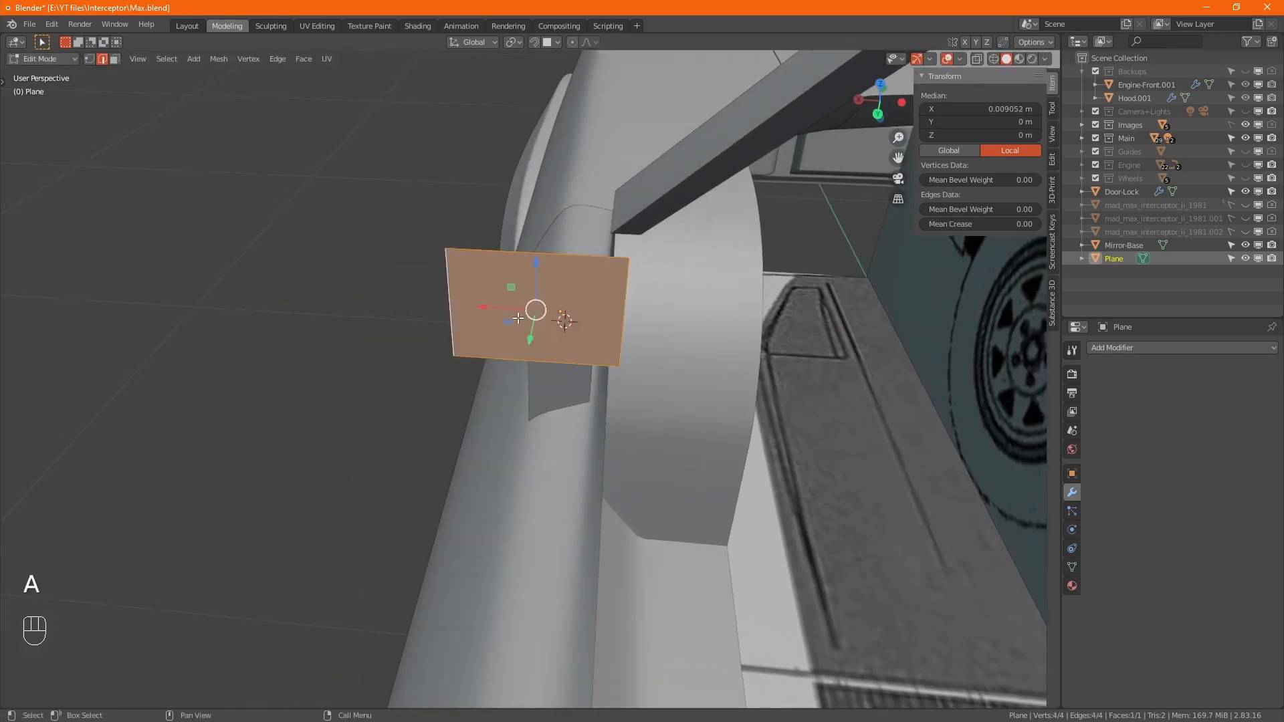
left_click_drag(513, 309, 489, 308)
left_click_drag(552, 400, 877, 368, "alt")
mouse_move(582, 484)
middle_mouse_down()
mouse_move(597, 455)
mouse_move(574, 460)
middle_mouse_up()
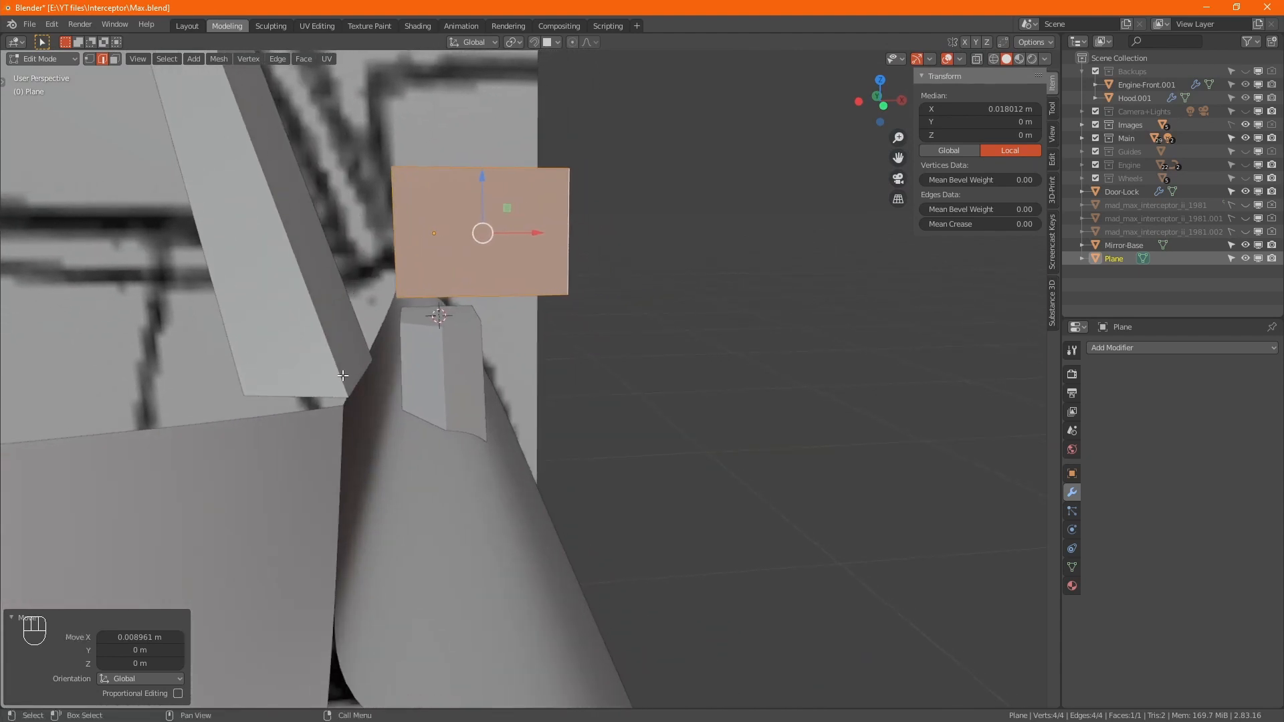
left_click_drag(500, 399, 537, 389, "alt")
- Check the mirror's shape in the side.jpg photo and subdivide the plane with one cut
key("alt+Tab")
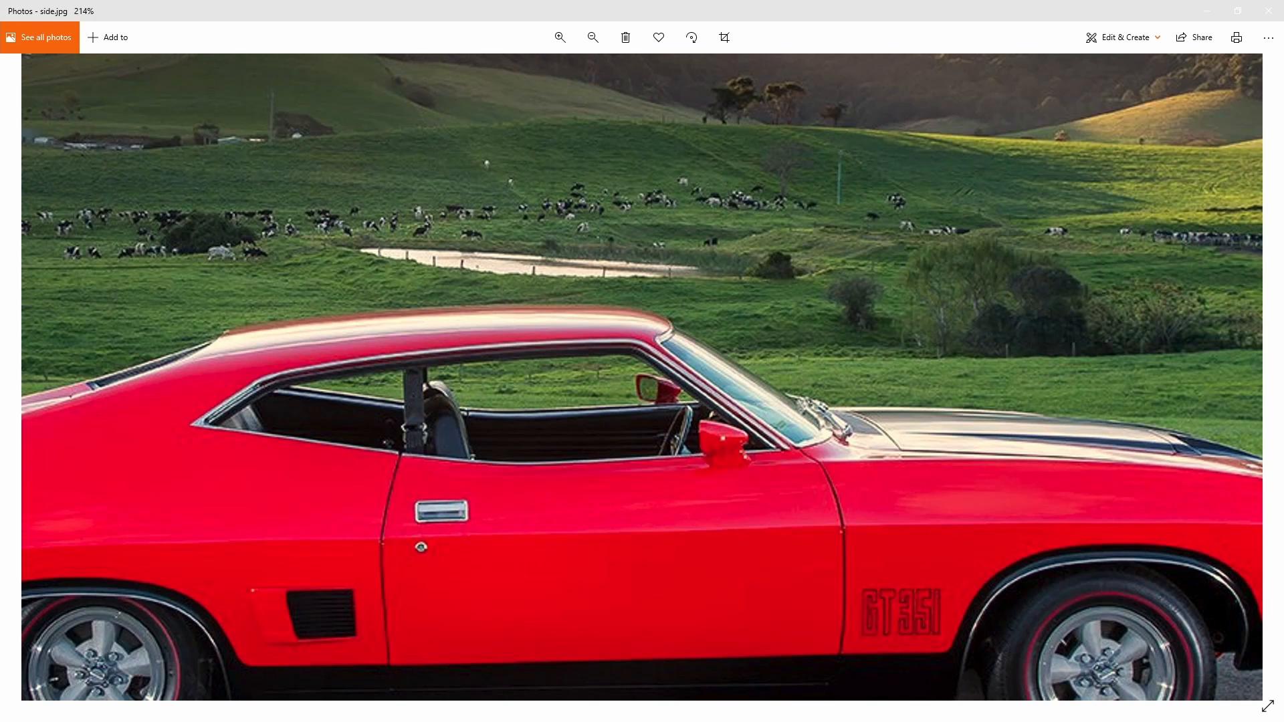
key("alt+Tab")
left_click_drag(676, 304, 644, 307, "alt")
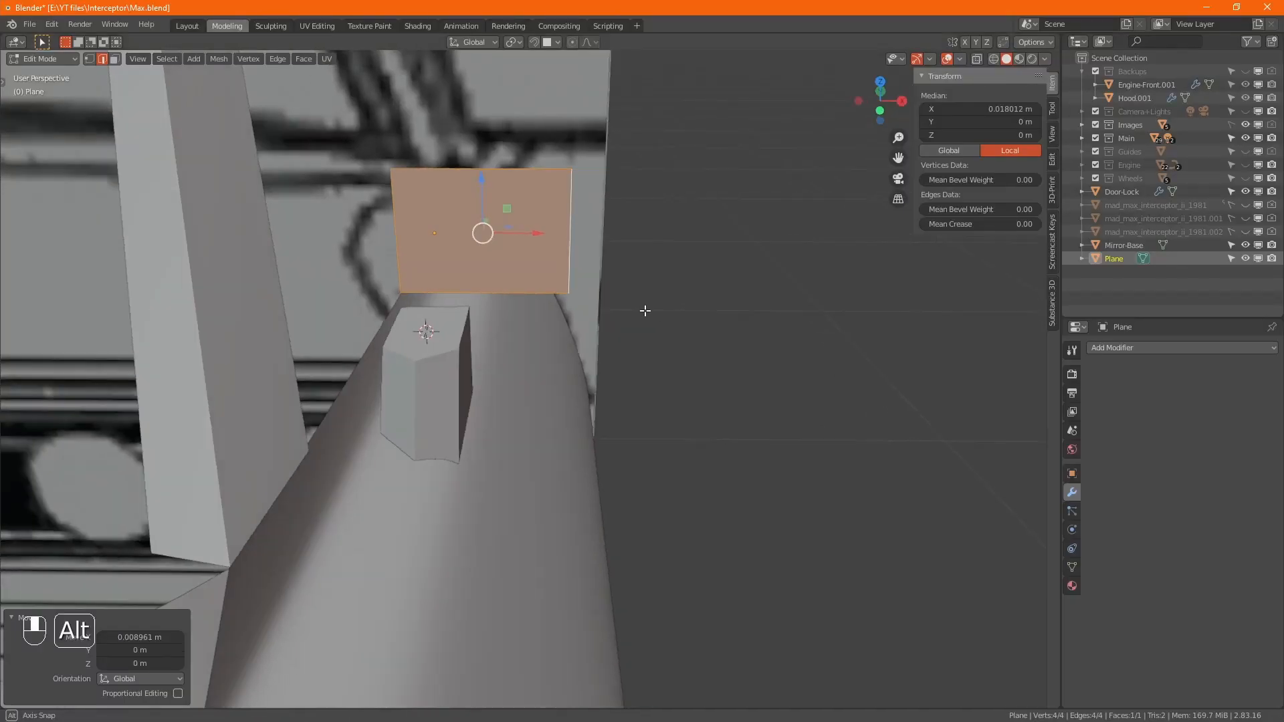
right_click(495, 251)
left_click(462, 296)
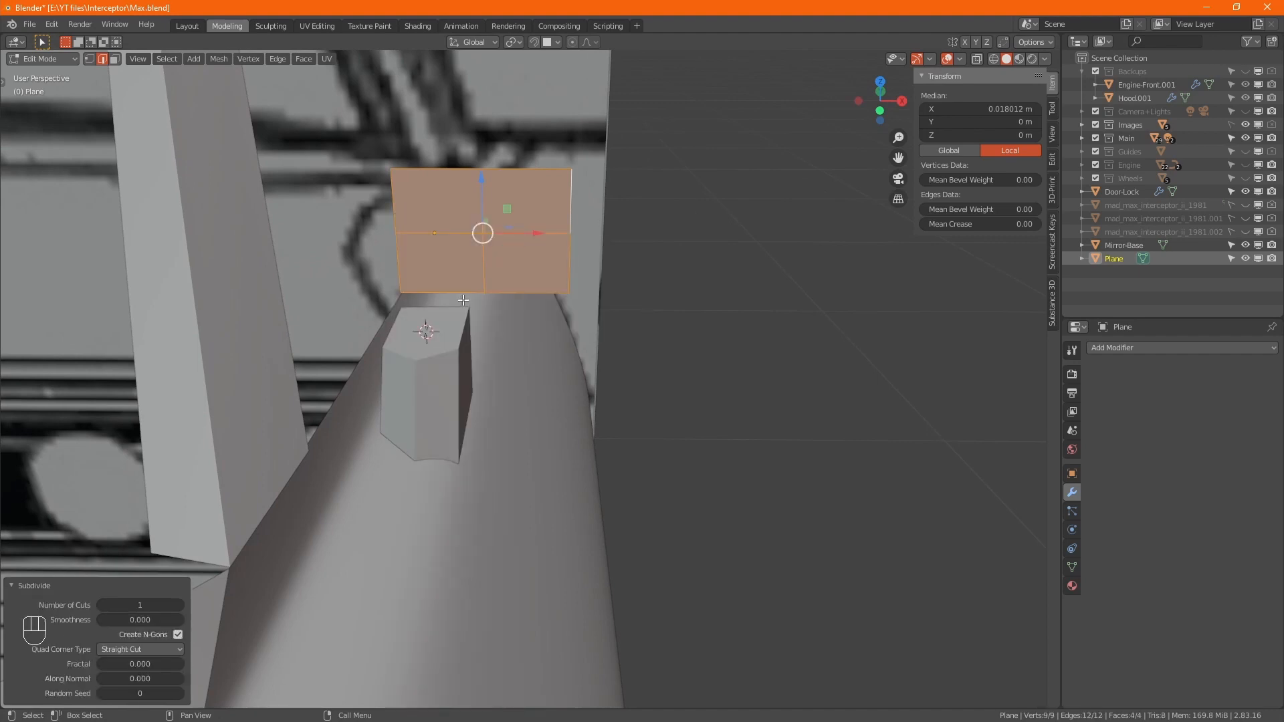
- Move the plane's outer middle and lower corner vertices outwards along X, the lower one by about 0.004 m and the middle one farther
key("1")
left_click(569, 233)
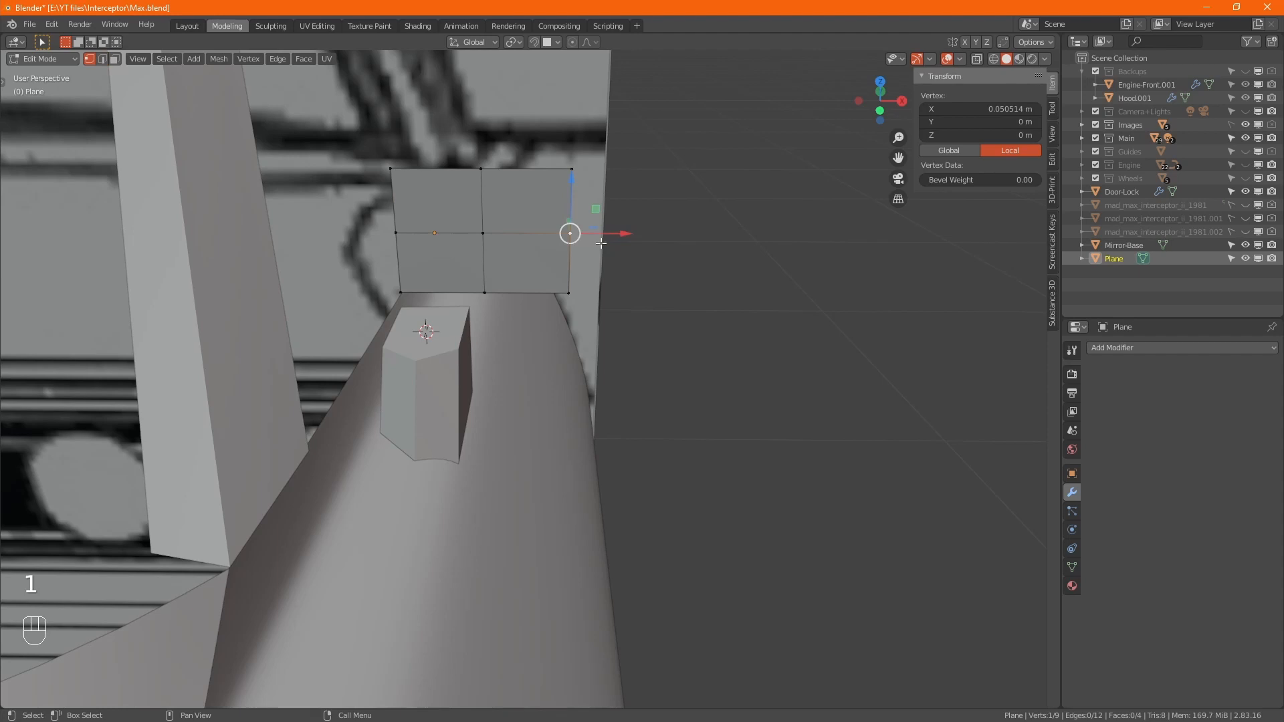
left_click(604, 312, "shift")
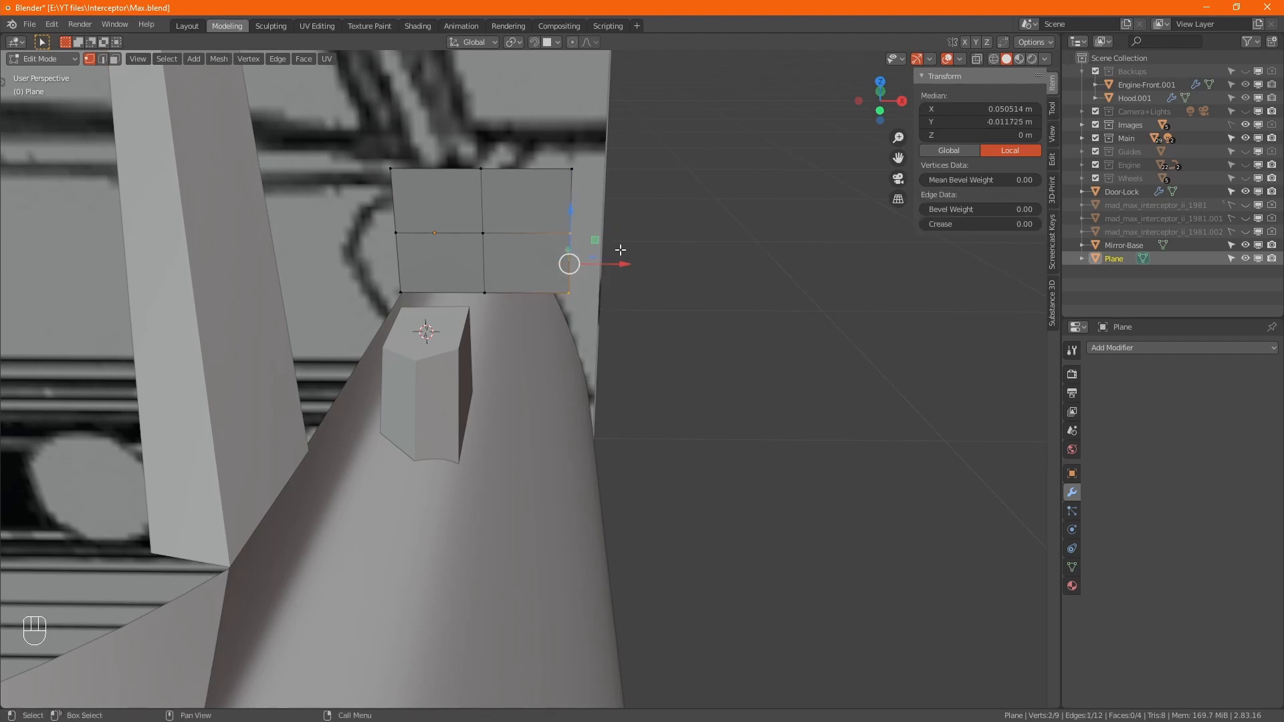
left_click_drag(621, 262, 628, 235)
left_click(576, 233)
- Lower the plane's two upper corner vertices by about 0.007 m and raise the lower outer corner vertex by about 0.006 m along Z
left_click(481, 169)
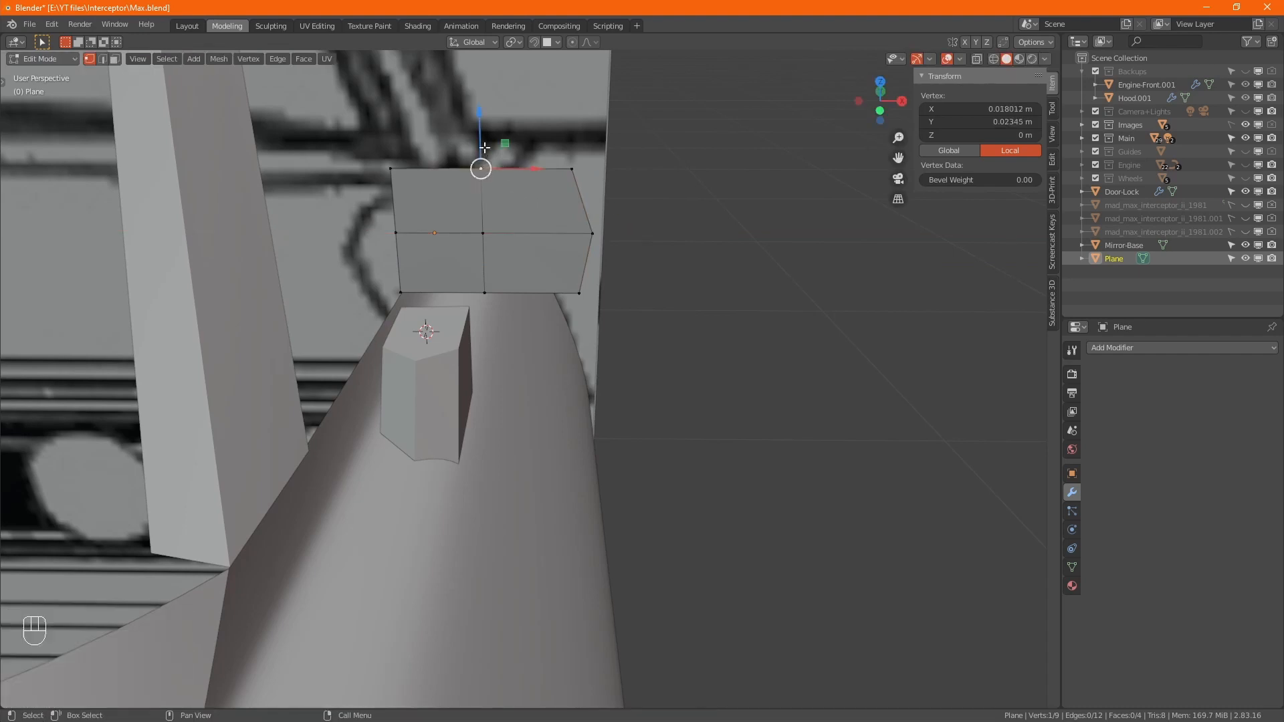
left_click(572, 169, "shift")
left_click_drag(473, 112, 495, 139)
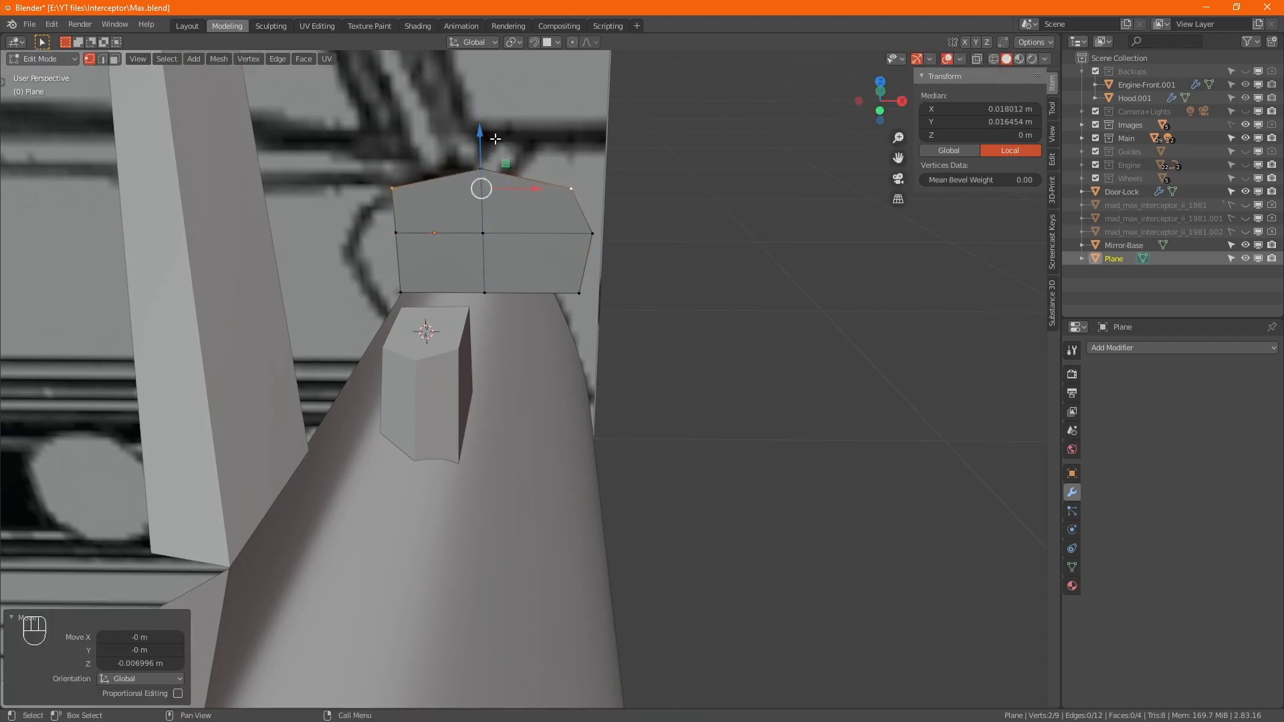
left_click(412, 284)
left_click(579, 293)
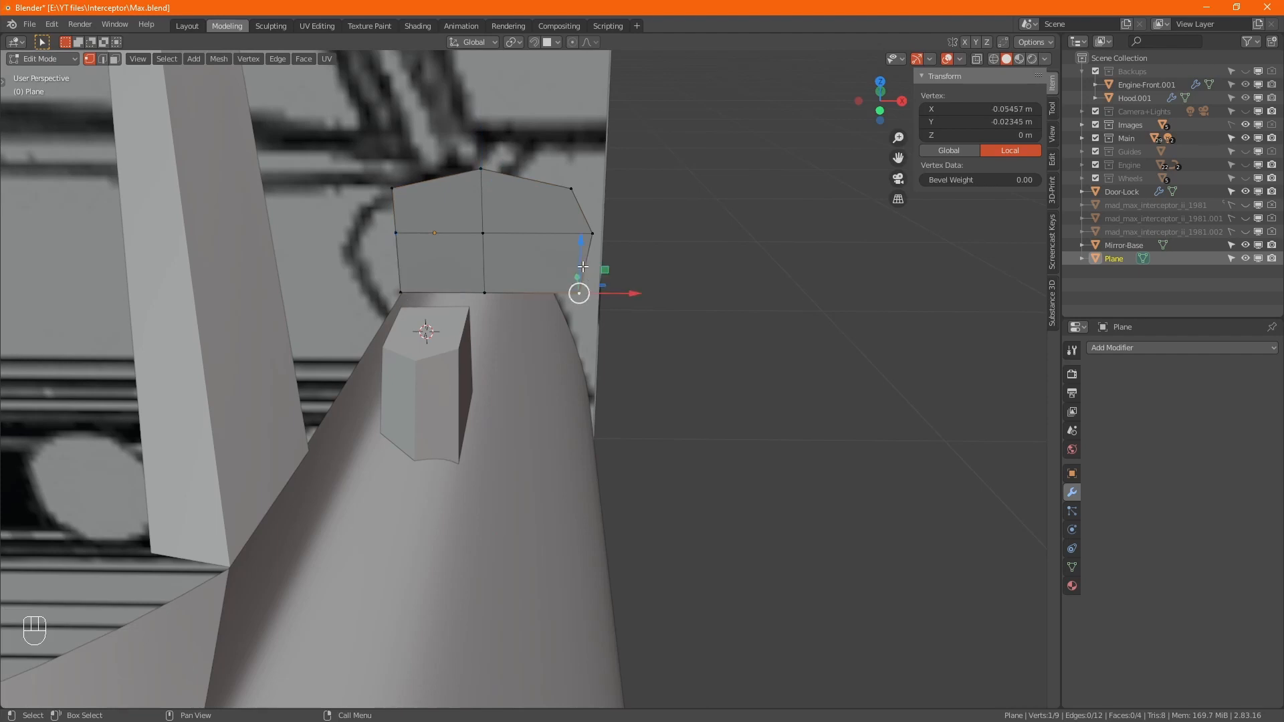
left_click_drag(582, 262, 582, 248)
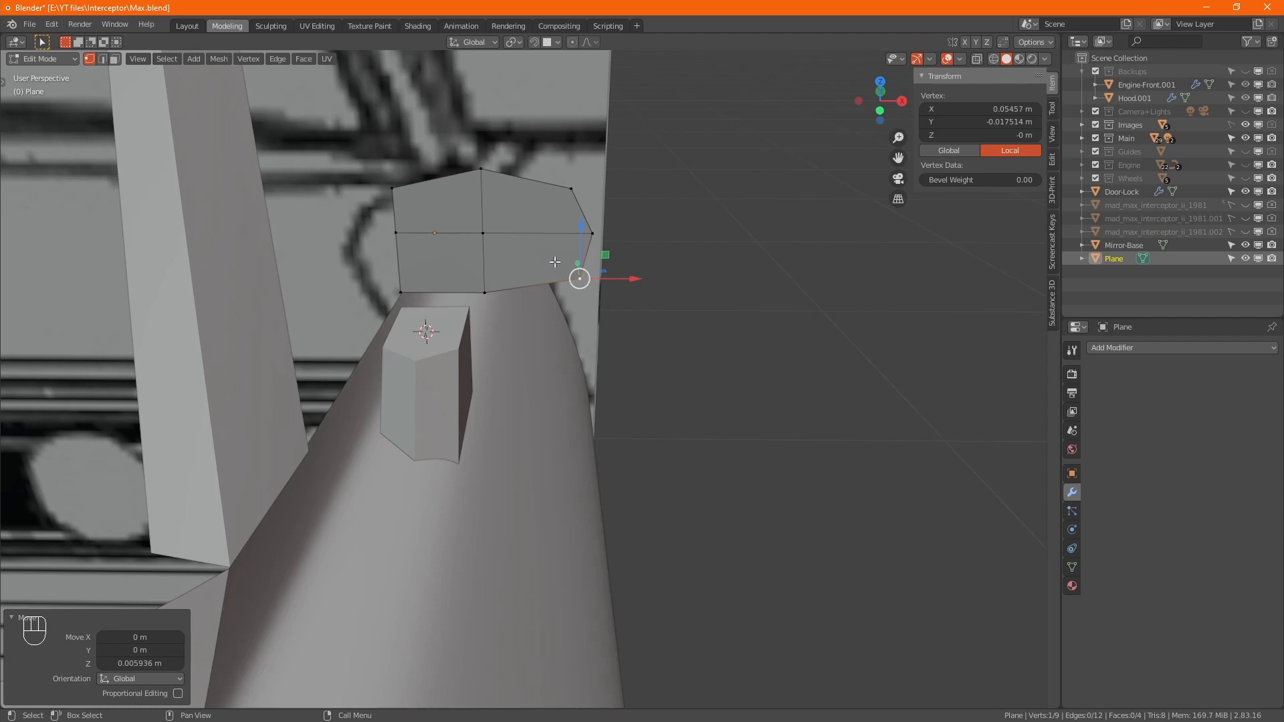
- Extrude the entire shaped plane about 0.055 m forwards along Y to form the mirror housing's body
key("a")
left_click_drag(620, 303, 484, 316, "alt")
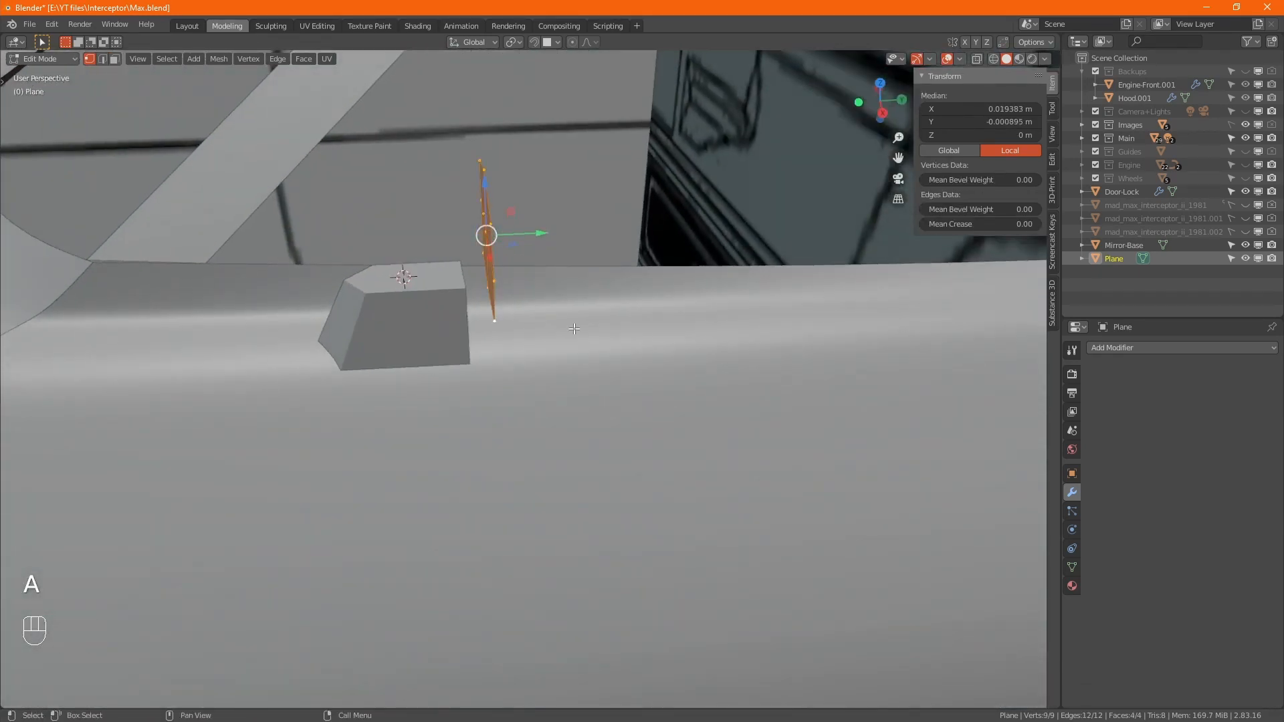
key("e")
key("y")
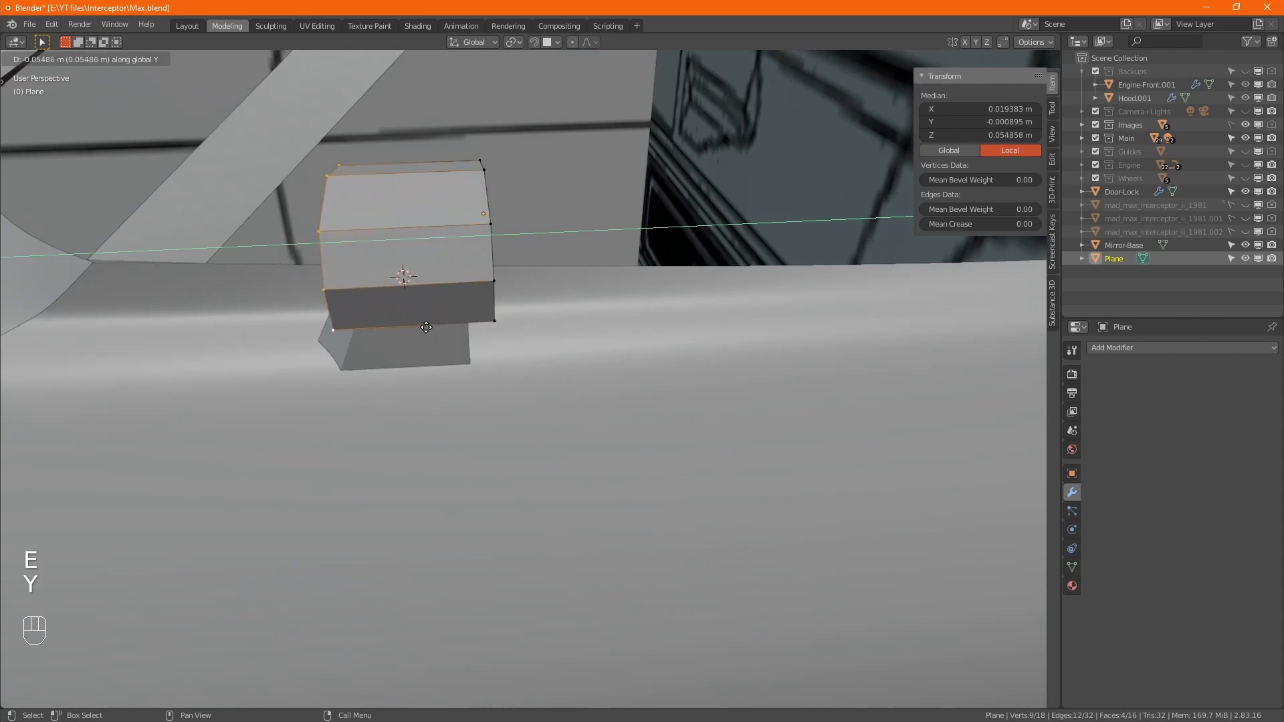
left_click(427, 327)
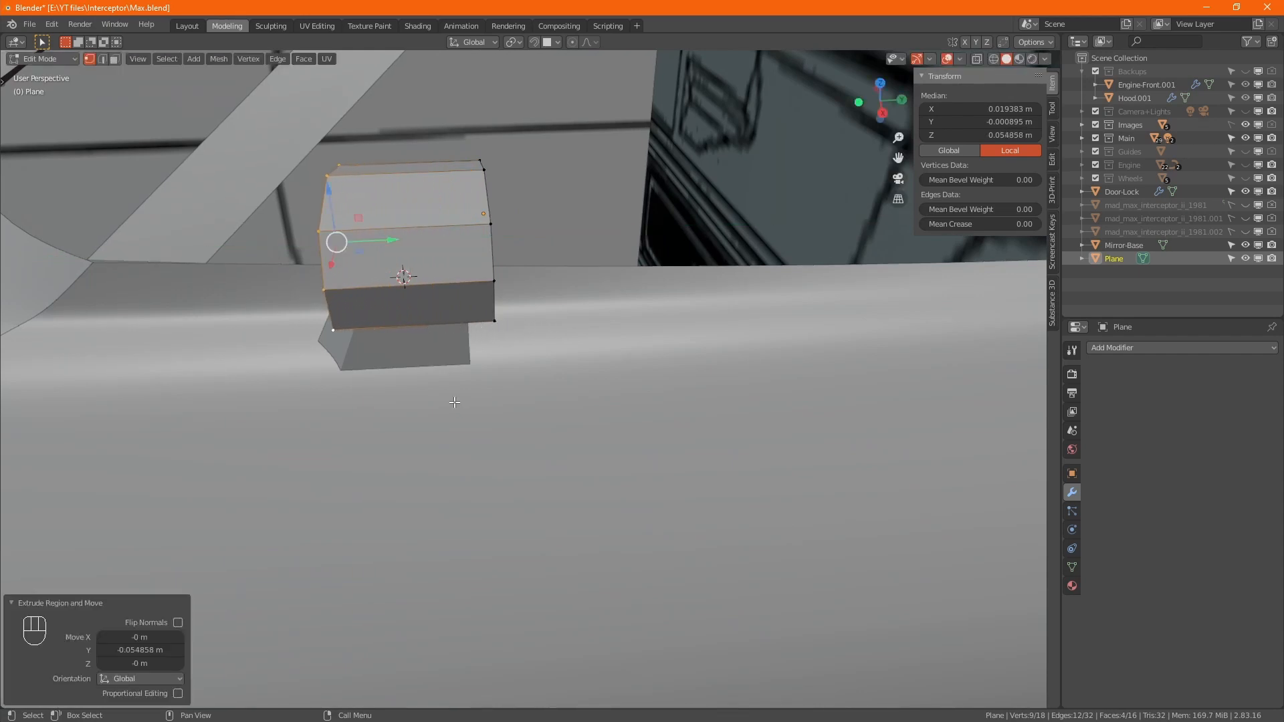
- Extrude the housing's front faces a further 0.025 m or so forwards along Y
left_click_drag(454, 402, 473, 367, "alt")
key("e")
key("y")
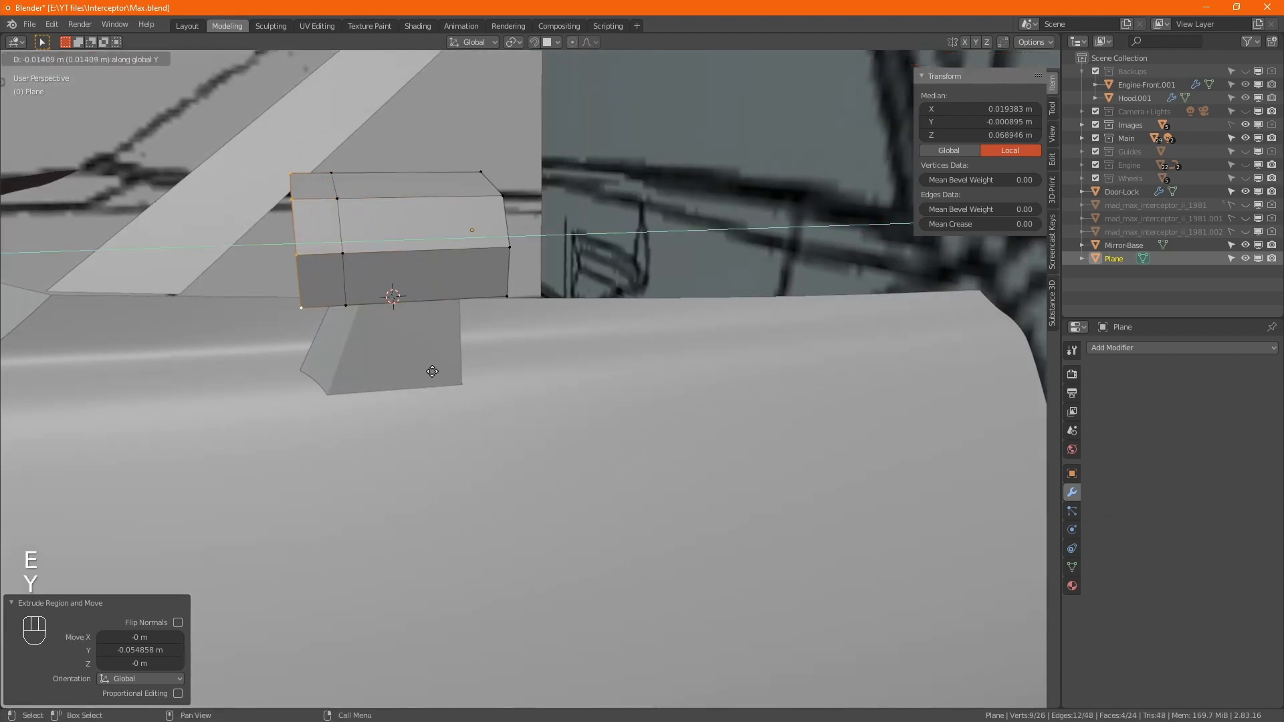
left_click(406, 365)
- Move the edge loop between the two extruded sections about 0.005 m forwards along Y
left_click_drag(406, 366, 421, 339, "alt")
mouse_move(349, 316)
middle_mouse_down("alt")
mouse_move(384, 320)
mouse_move(344, 307)
middle_mouse_up("alt")
left_click(337, 263, "alt")
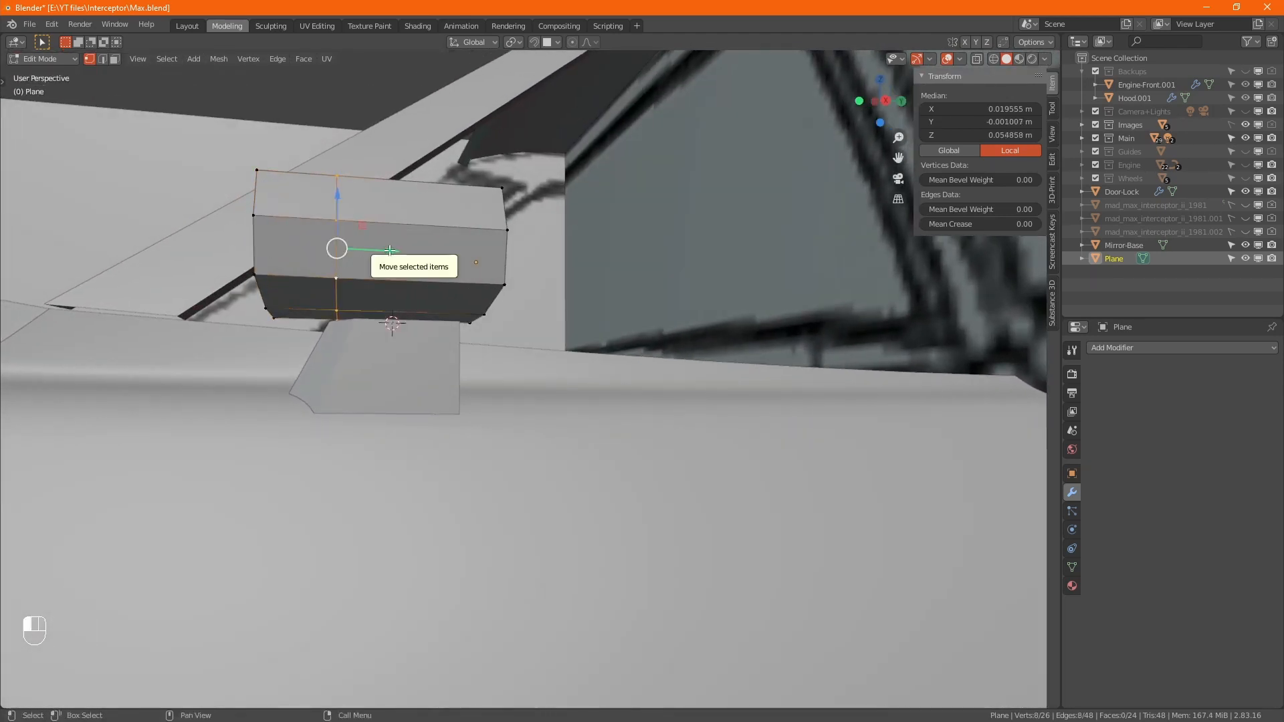
left_click_drag(392, 251, 377, 256)
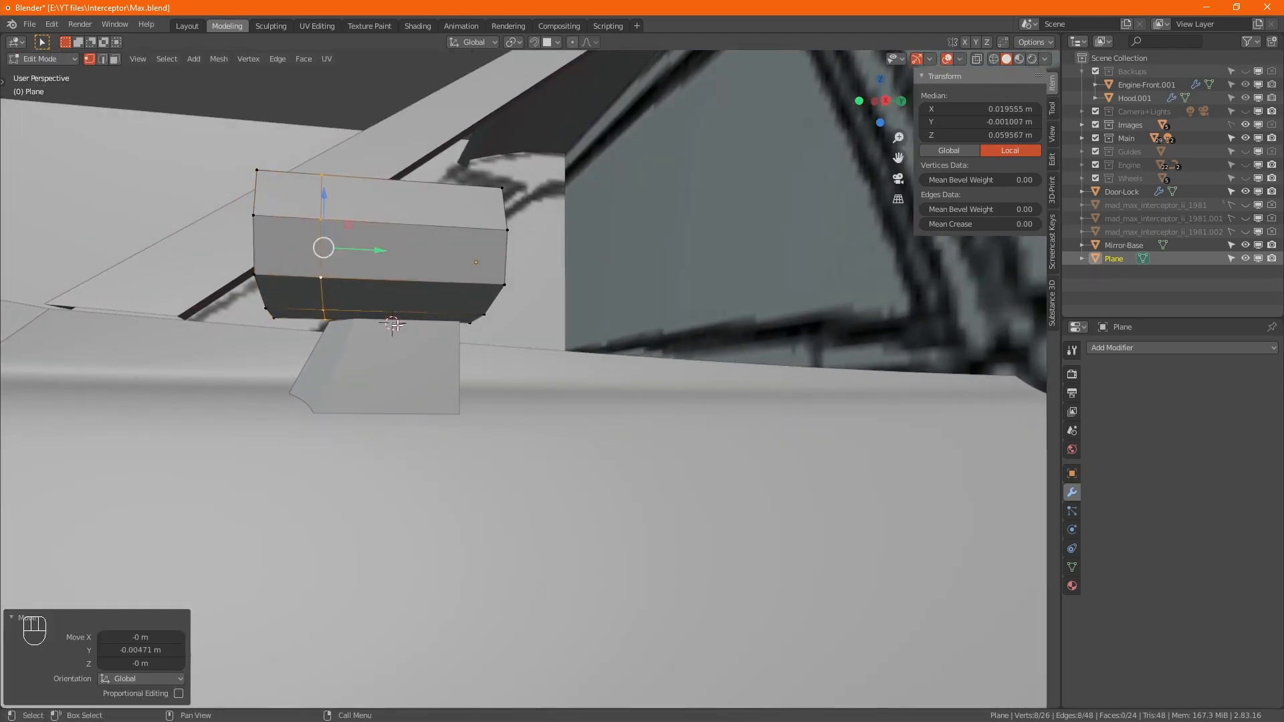
- Taper the housing's front by scaling its front end faces uniformly to about 0.517
middle_click_drag(396, 325, 311, 252, "alt")
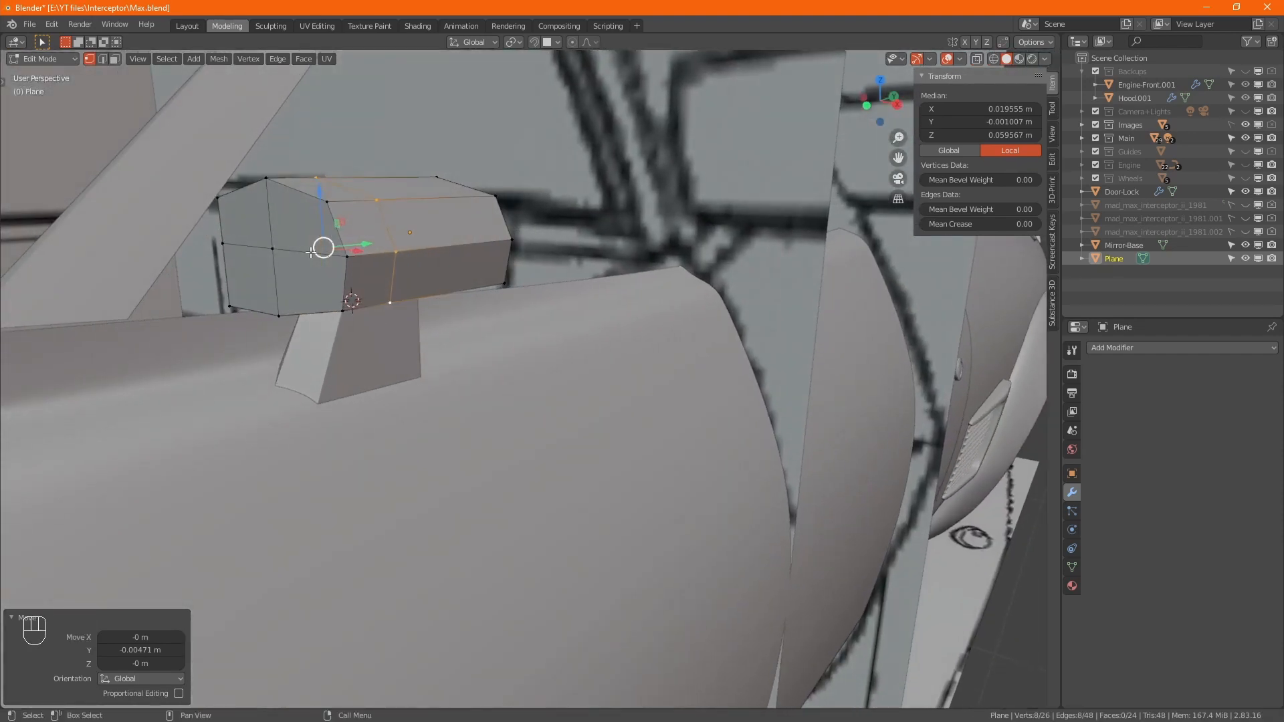
left_click(272, 248)
key("ctrl+KP_Add")
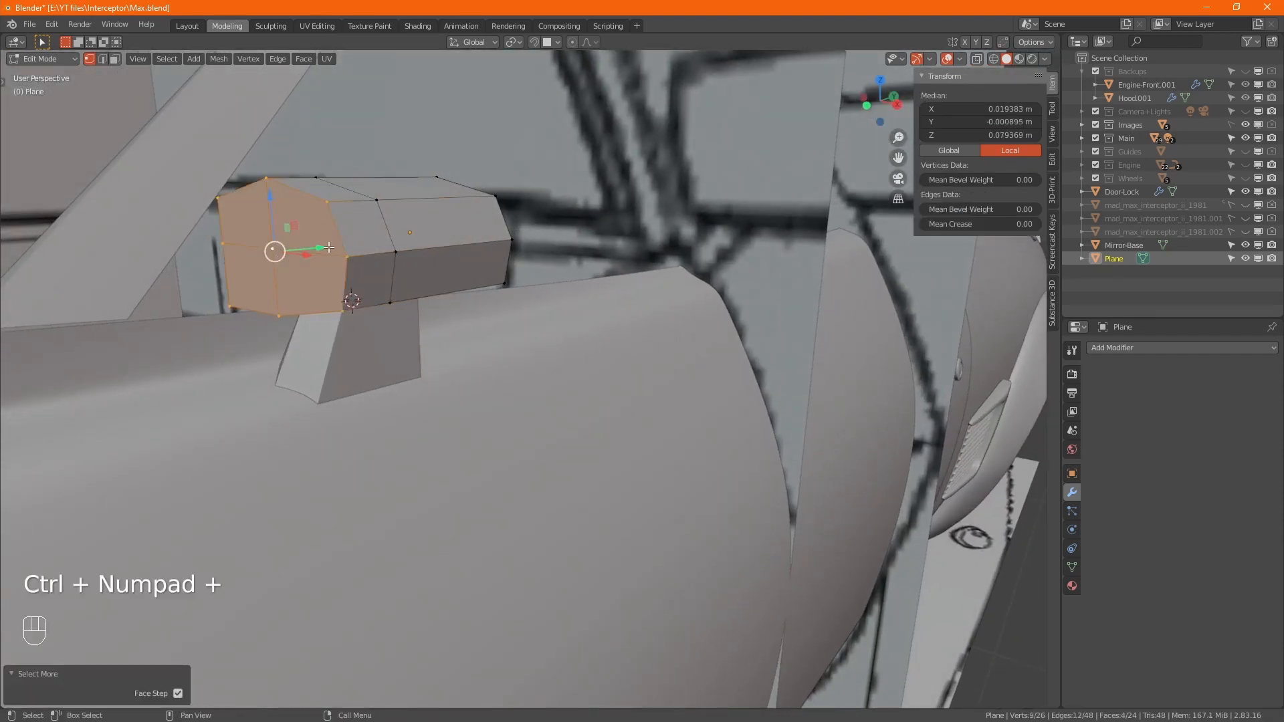
key("s")
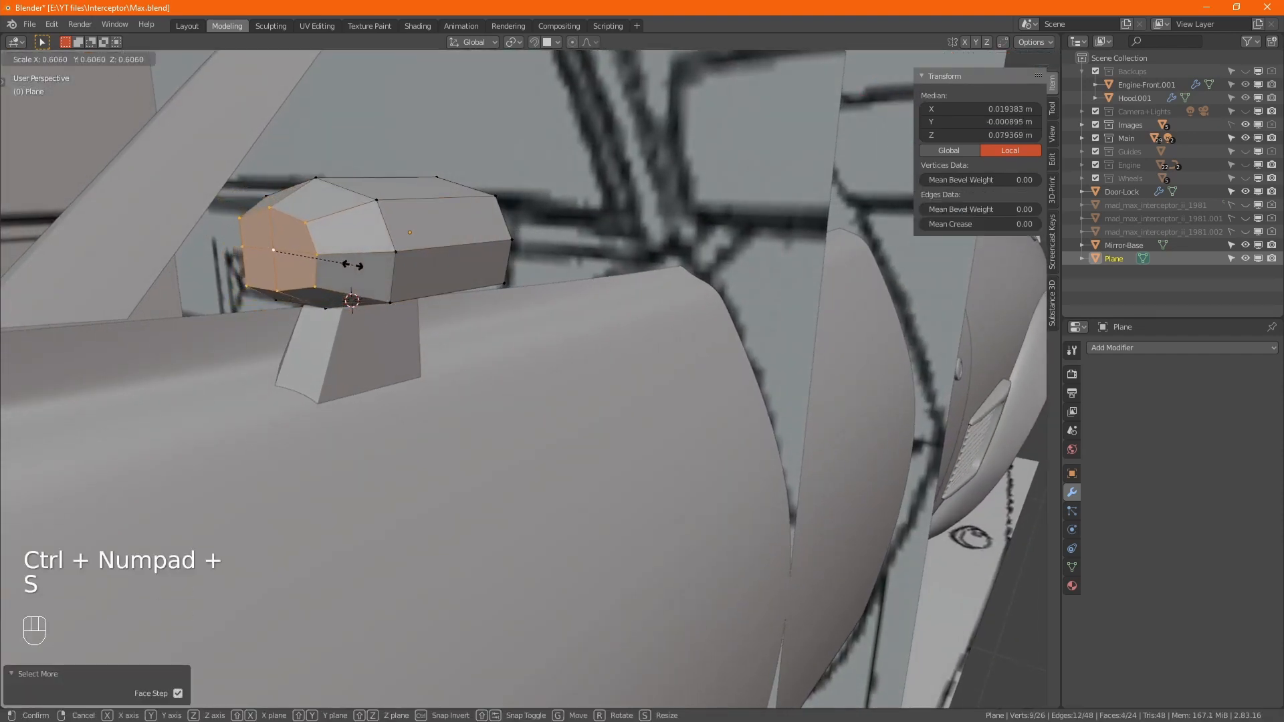
left_click(342, 256)
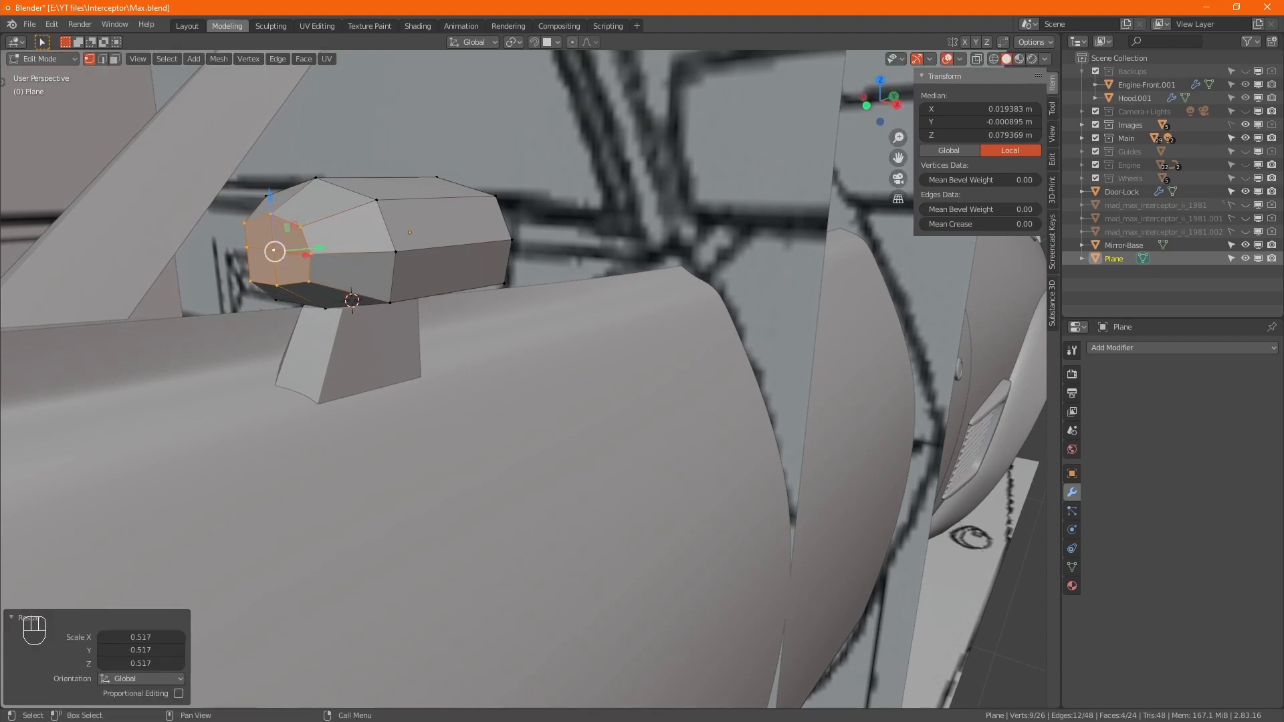
- Compare the housing with the door mirror's shape in the side.jpg and front.jpg reference photos
key("alt+Tab")
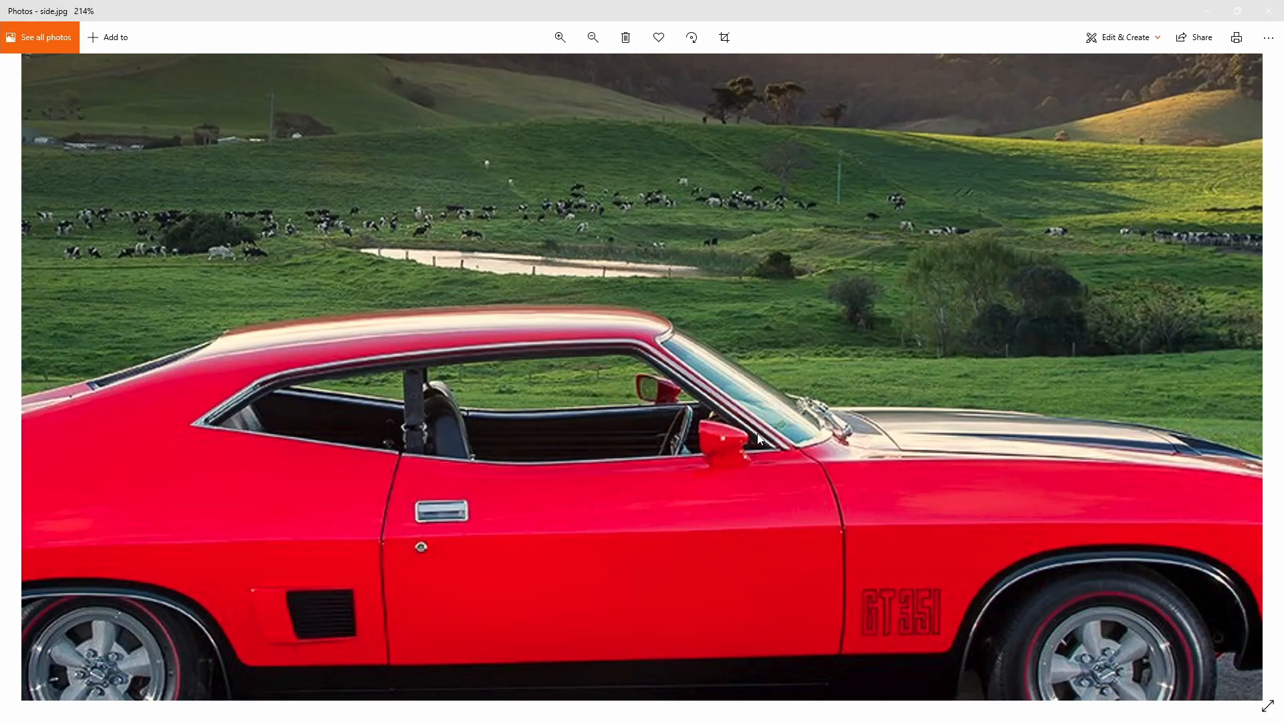
scroll(759, 438, "down", 4)
scroll(759, 438, "up", 3)
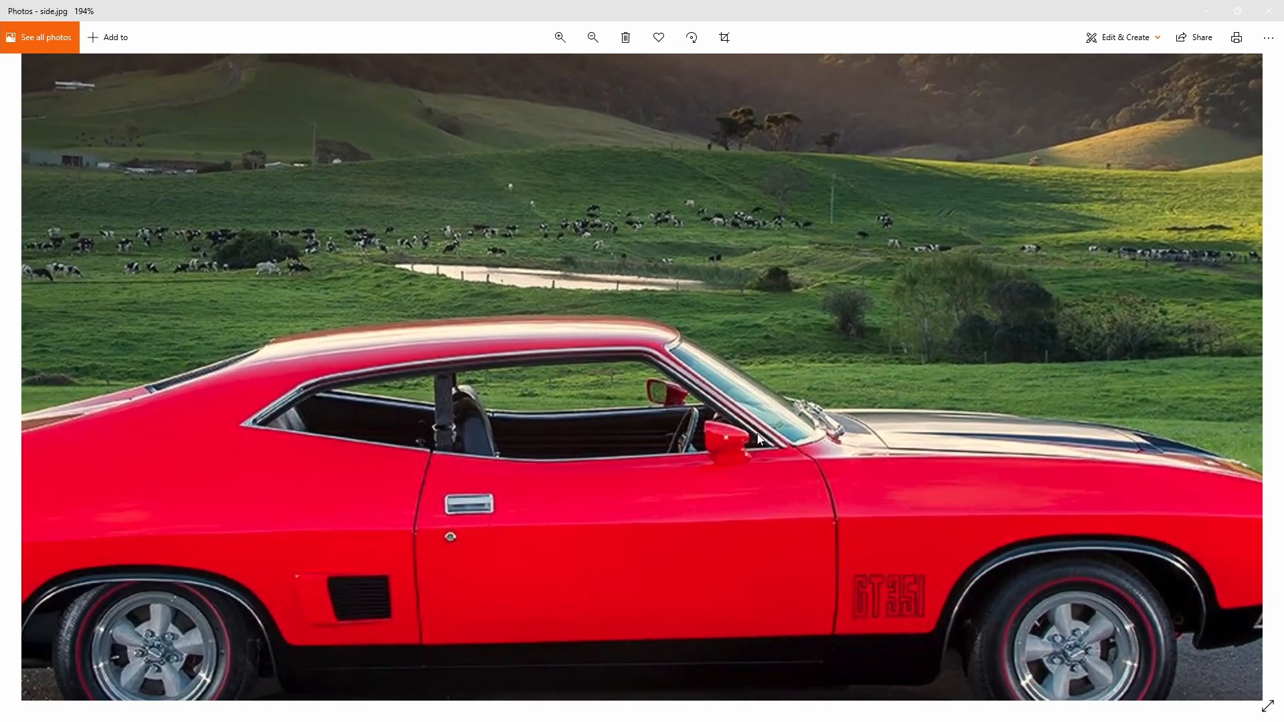
scroll(758, 438, "down", 3)
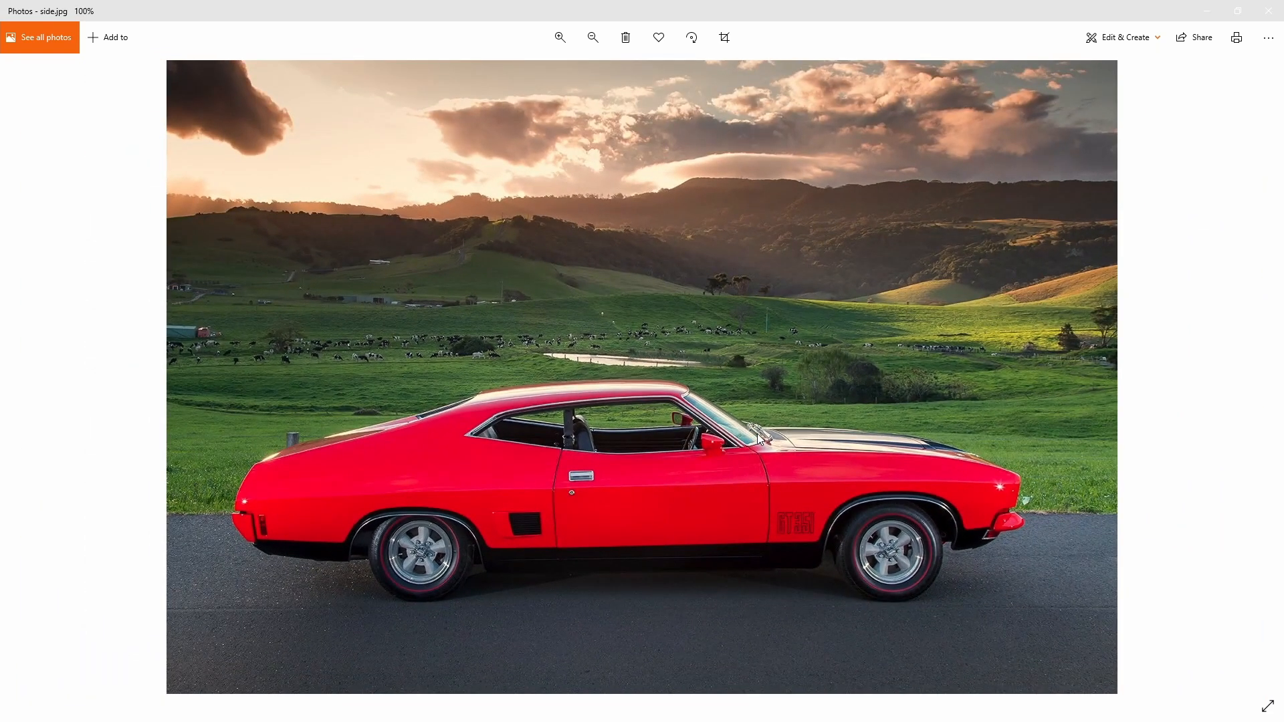
key("Left")
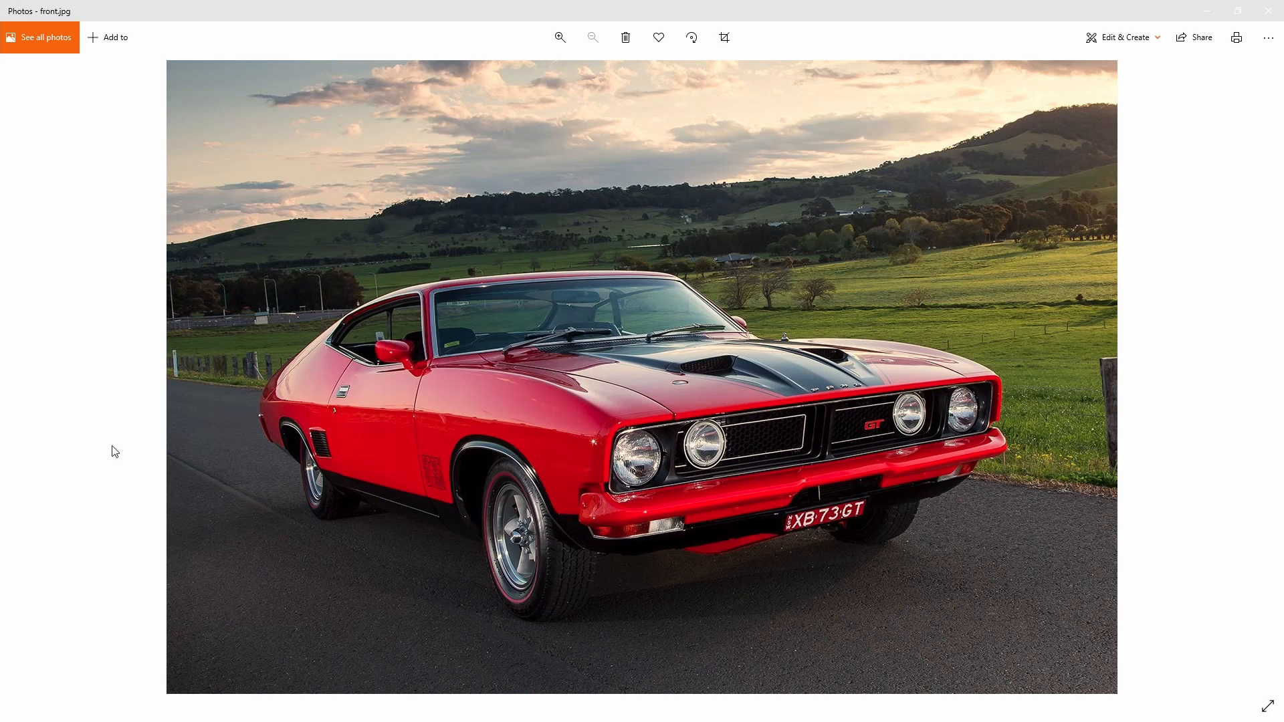
key("alt+Tab")
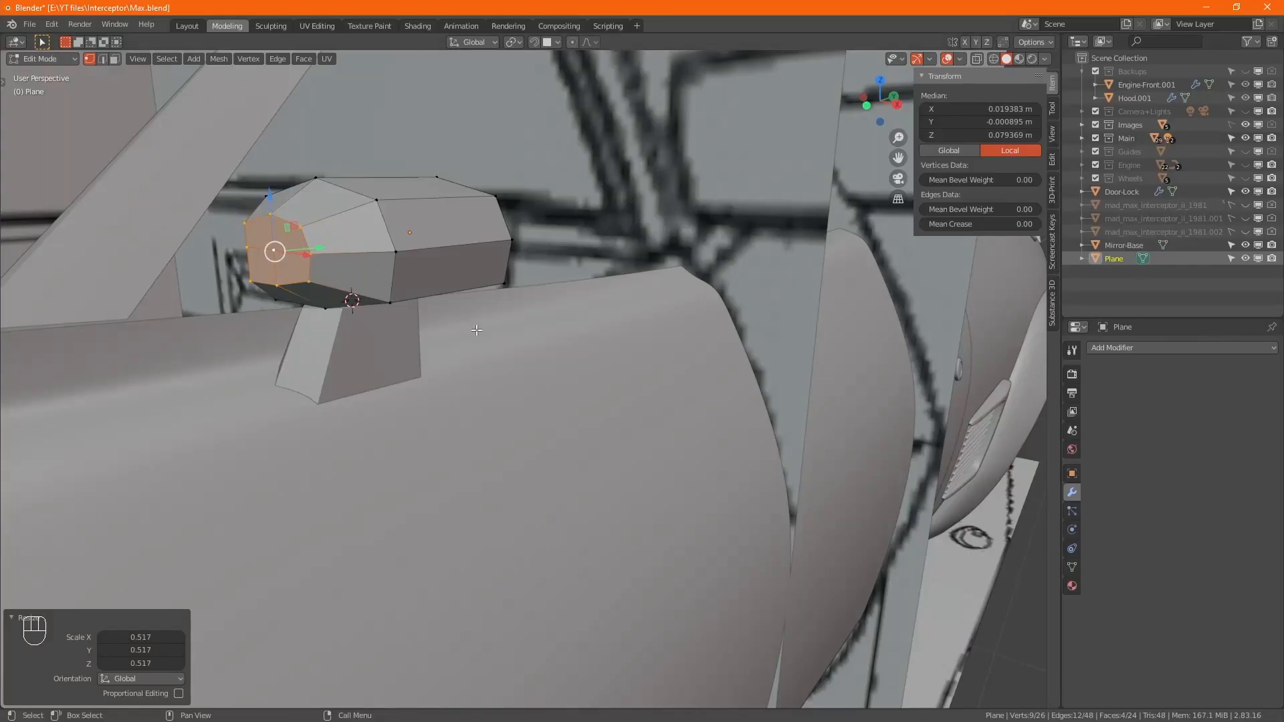
- Add a Subdivision Surface modifier with two viewport levels to the mirror housing and shade it smooth
middle_click_drag(476, 330, 643, 361, "alt")
left_click(1185, 348)
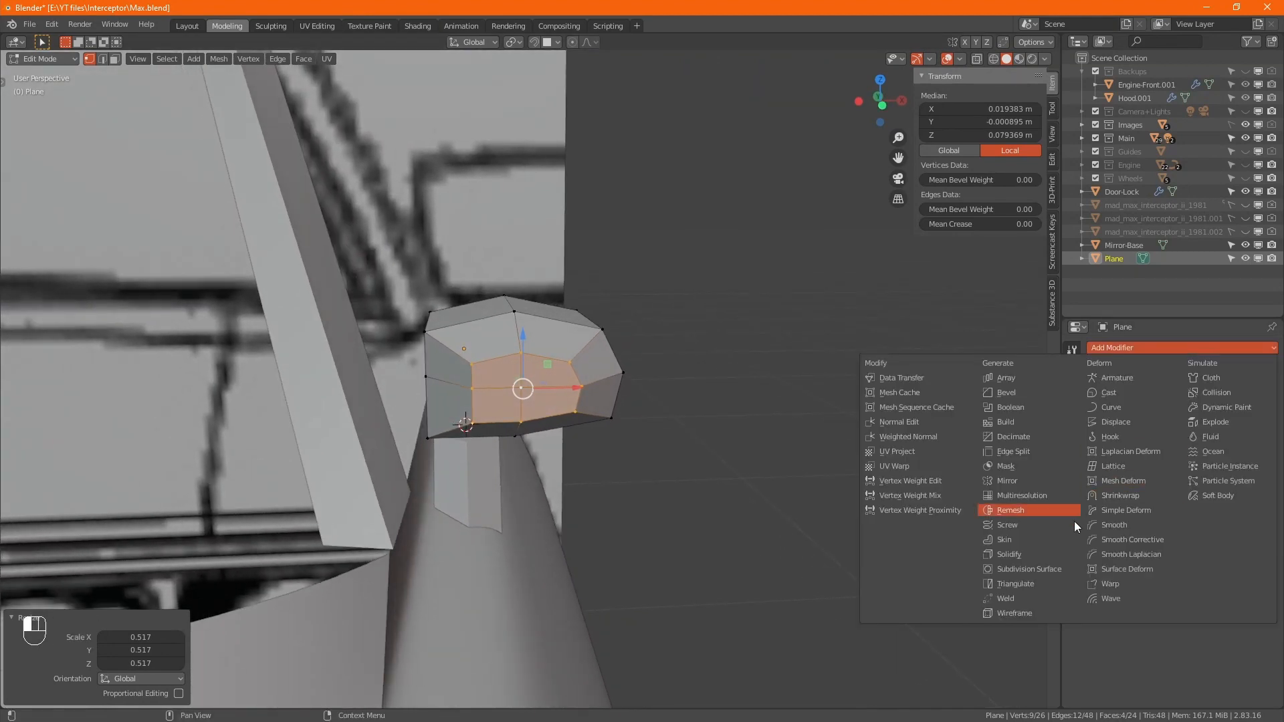
left_click(1053, 565)
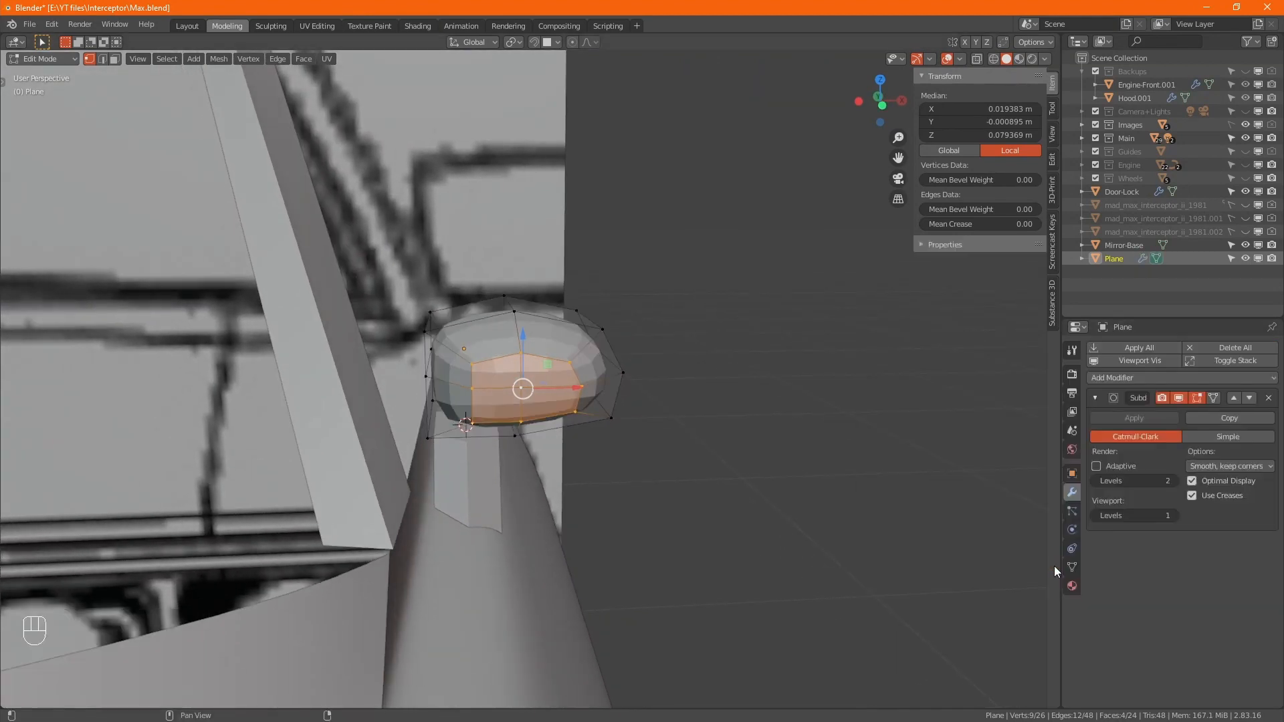
left_click(1173, 515)
key("Tab")
right_click(553, 372)
mouse_move(553, 371)
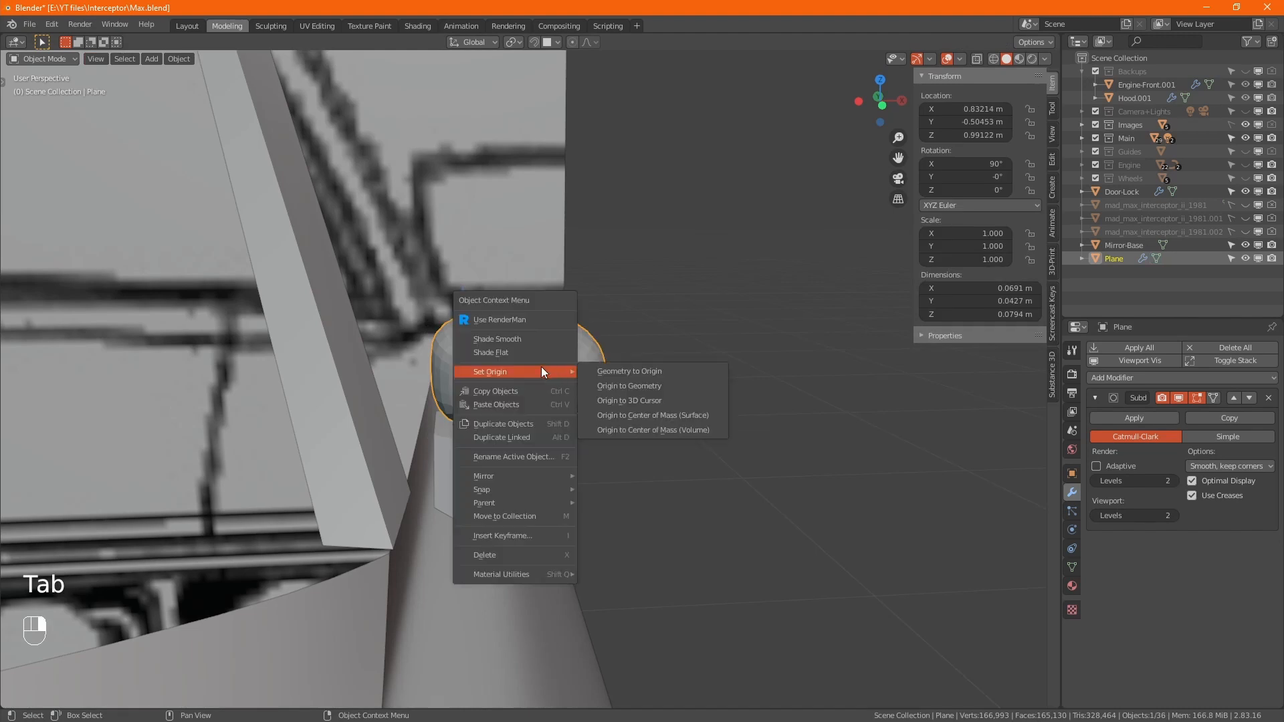
left_click(523, 340)
- Scale the outer half of the housing's middle edge loop inwards along X about its bottom-centre vertex, using the Active Element pivot and X-ray
middle_click_drag(644, 424, 662, 522, "alt")
key("Tab")
key("alt+z")
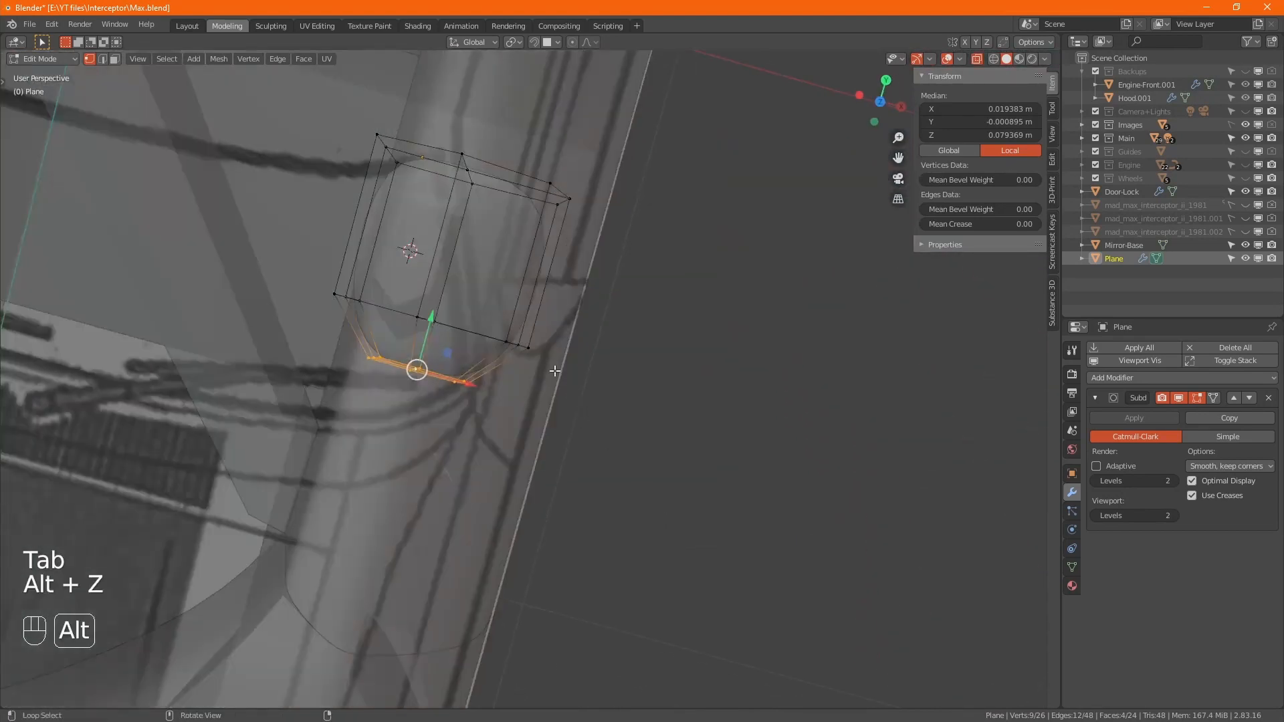
left_click(489, 332, "alt")
mouse_move(495, 395)
middle_mouse_down("alt")
mouse_move(530, 409)
mouse_move(507, 400)
middle_mouse_up("alt")
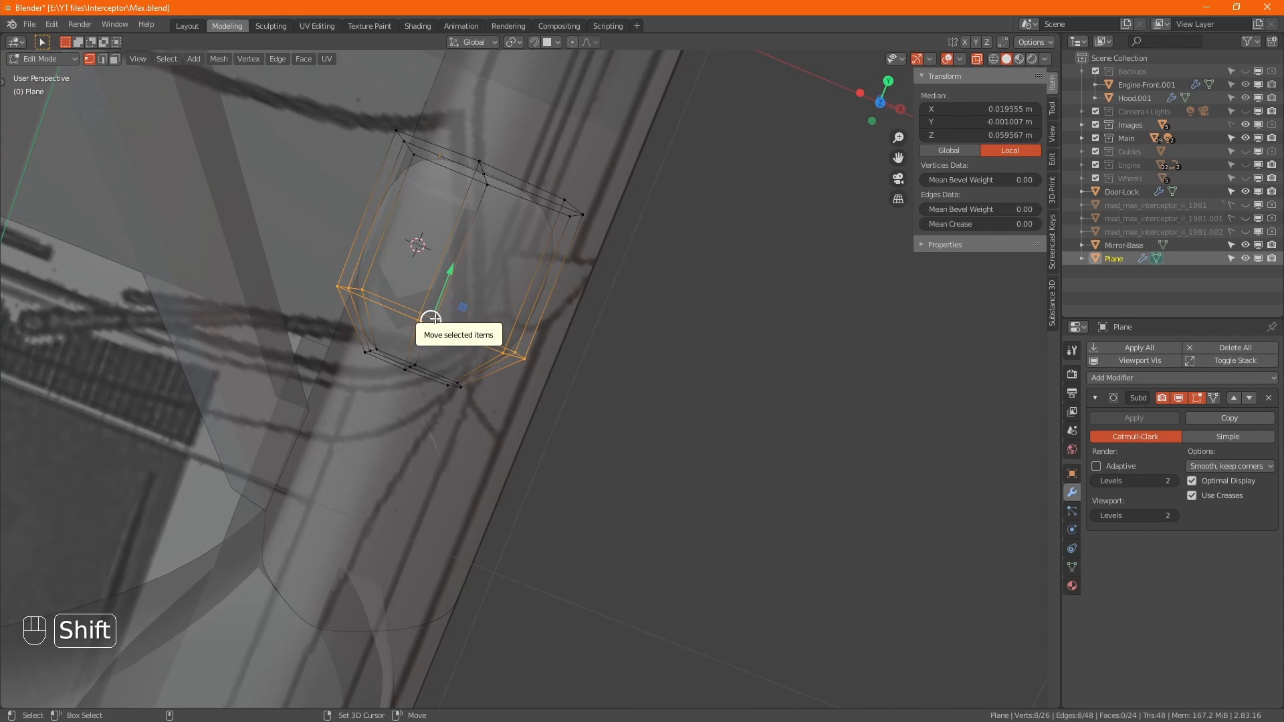
key("period")
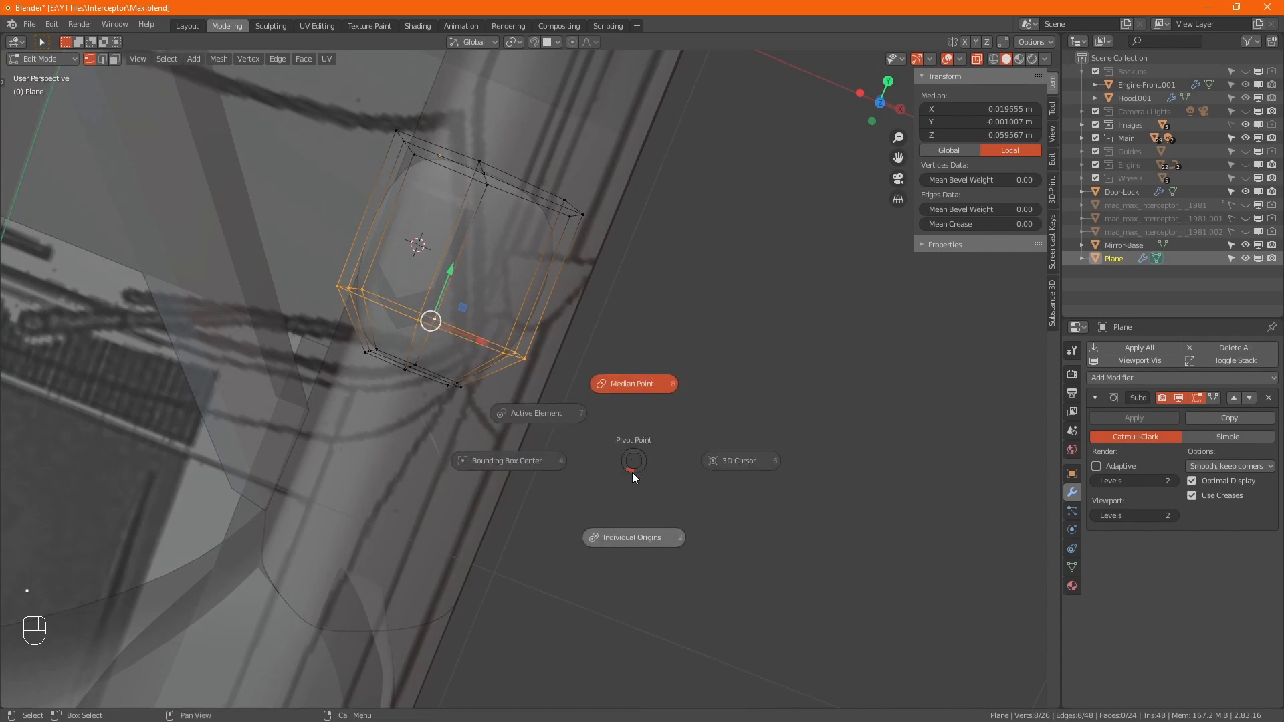
left_click(552, 409)
middle_click_drag(573, 530, 519, 428, "alt")
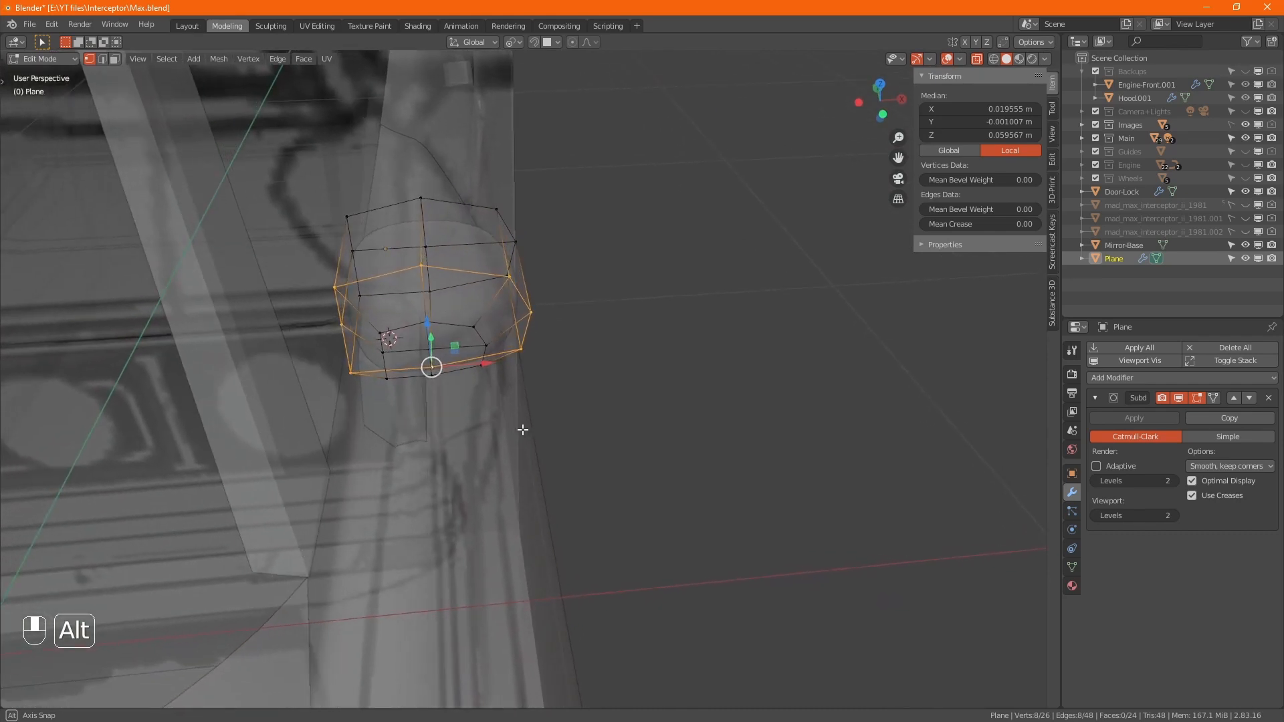
left_click(352, 378, "shift")
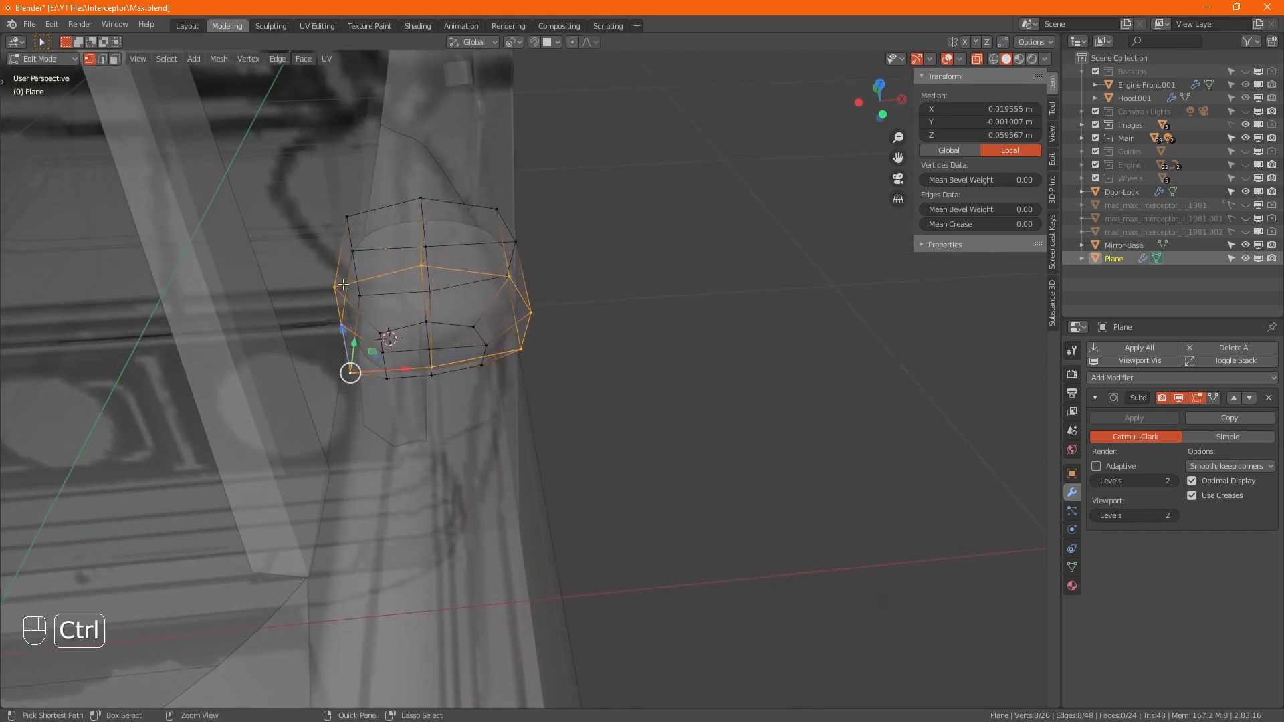
left_click(428, 364, "ctrl")
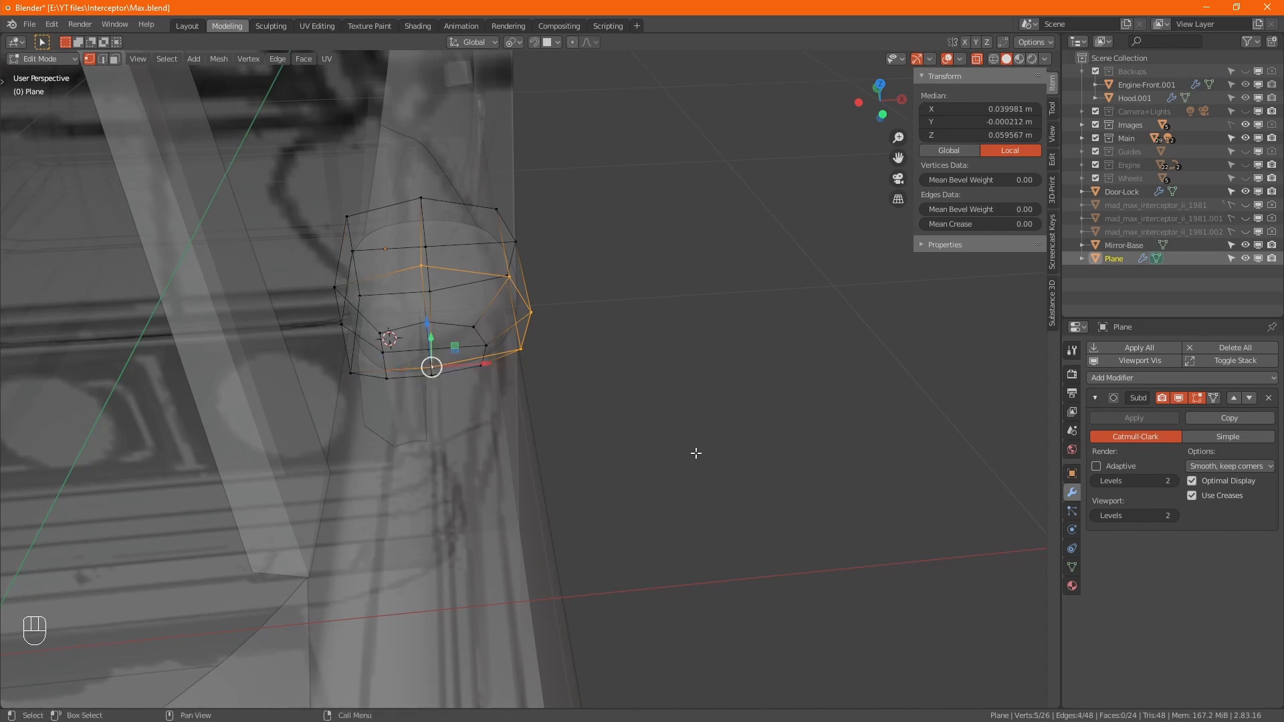
key("s")
key("x")
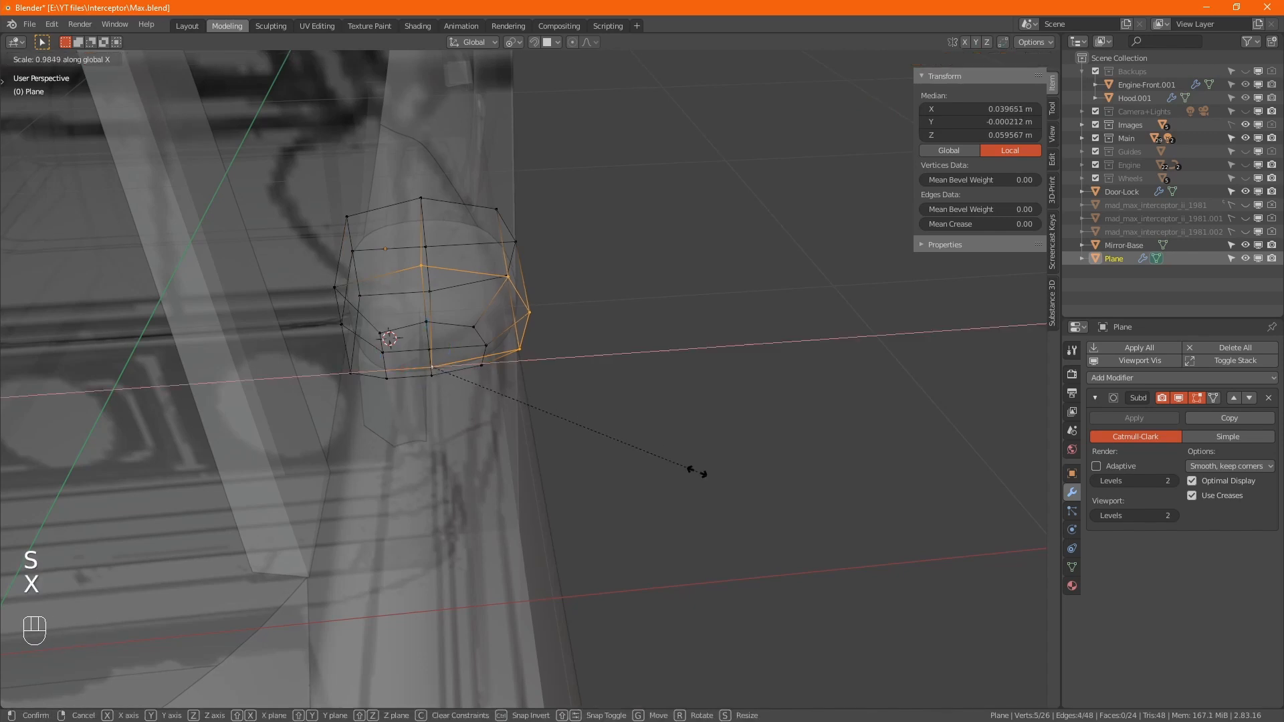
left_click(646, 461)
- Scale the outer vertices of the housing's front end along X to 0.665 about the end's bottom-centre vertex
left_click(475, 328)
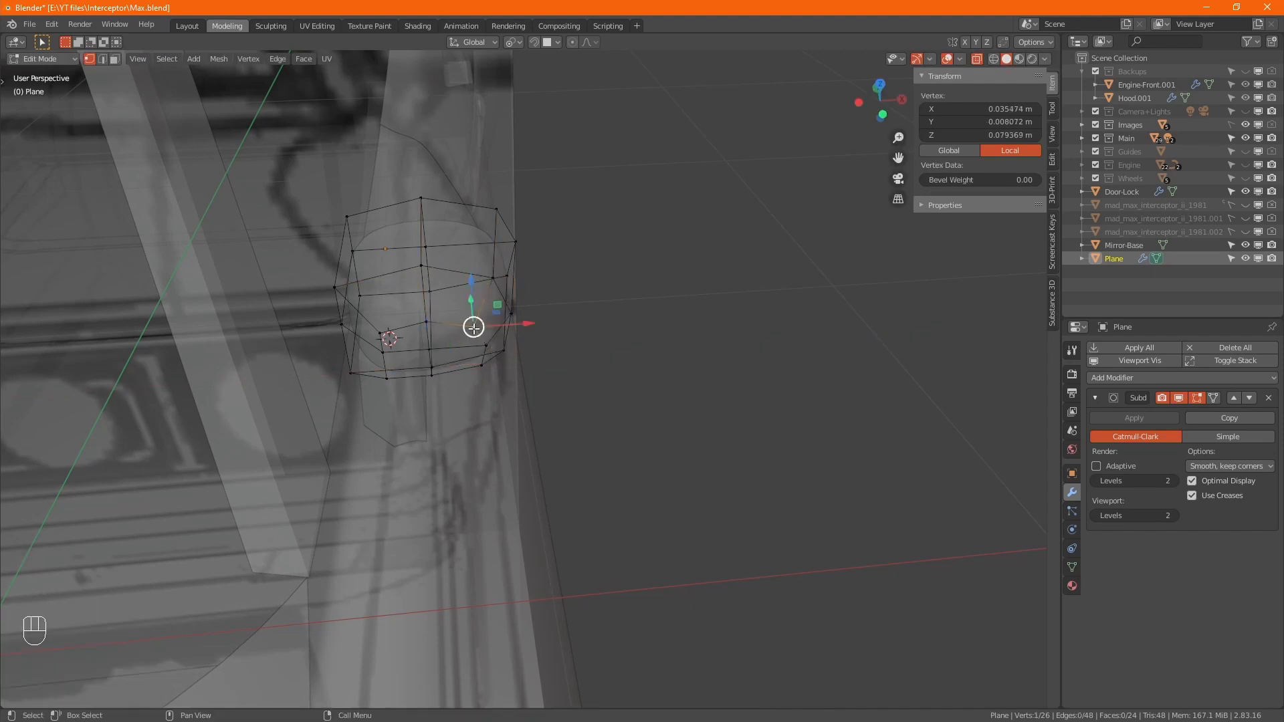
left_click(481, 366, "ctrl")
left_click(432, 377, "shift")
left_click_drag(471, 398, 616, 492, "alt")
key("s")
key("x")
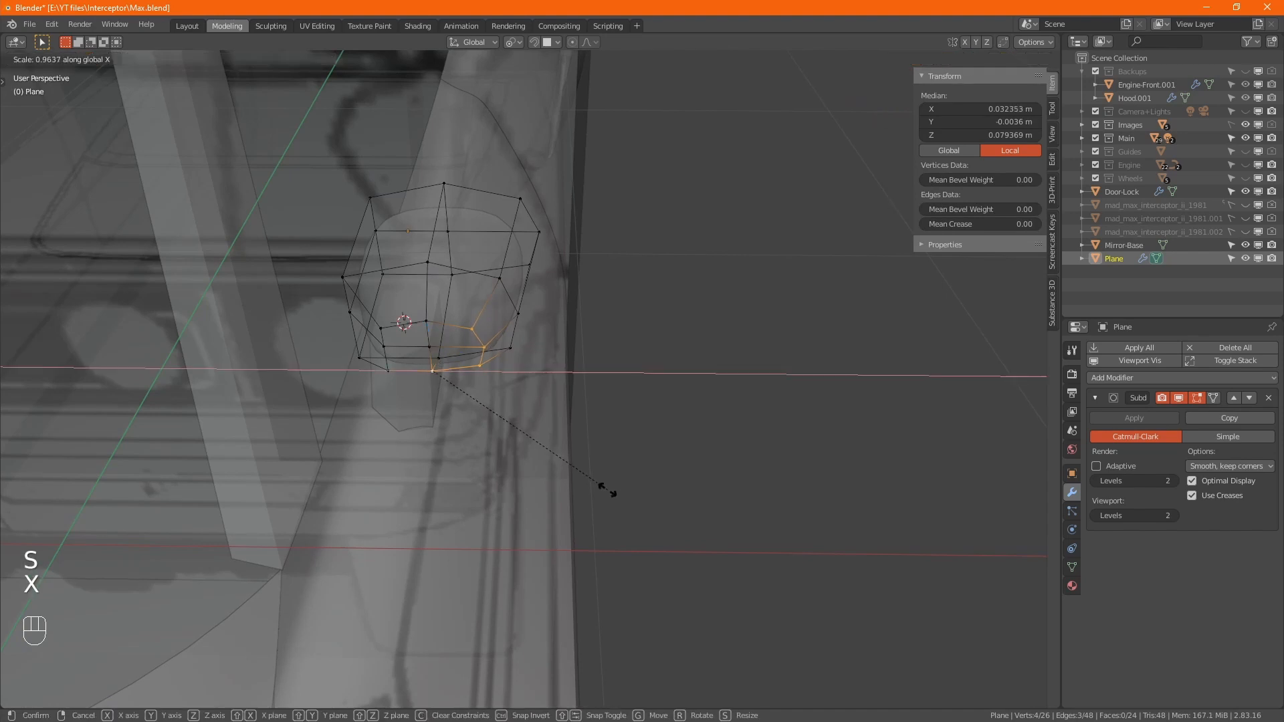
left_click(530, 472)
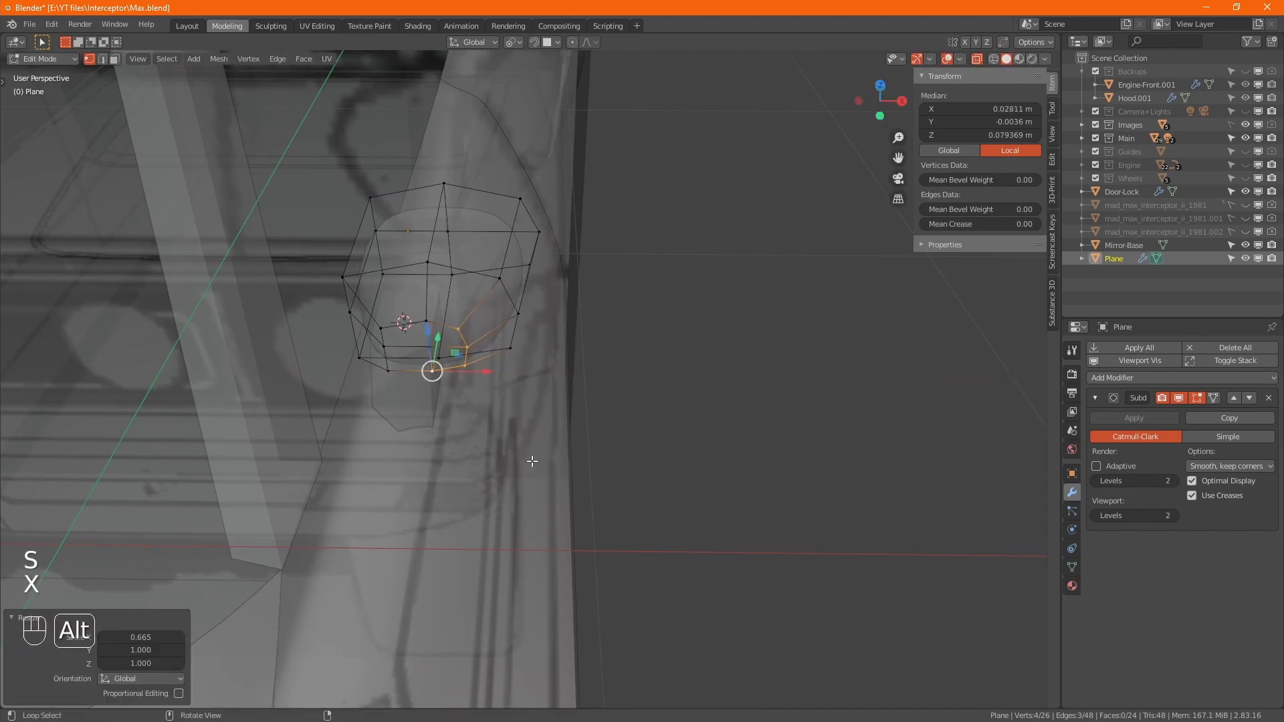
- Check the mirror in the front.jpg photo and raise the housing's front end faces about 0.006 m along Z
mouse_move(530, 458)
left_mouse_down("alt")
mouse_move(624, 497)
mouse_move(452, 425)
mouse_move(396, 418)
left_mouse_up("alt")
key("alt+z")
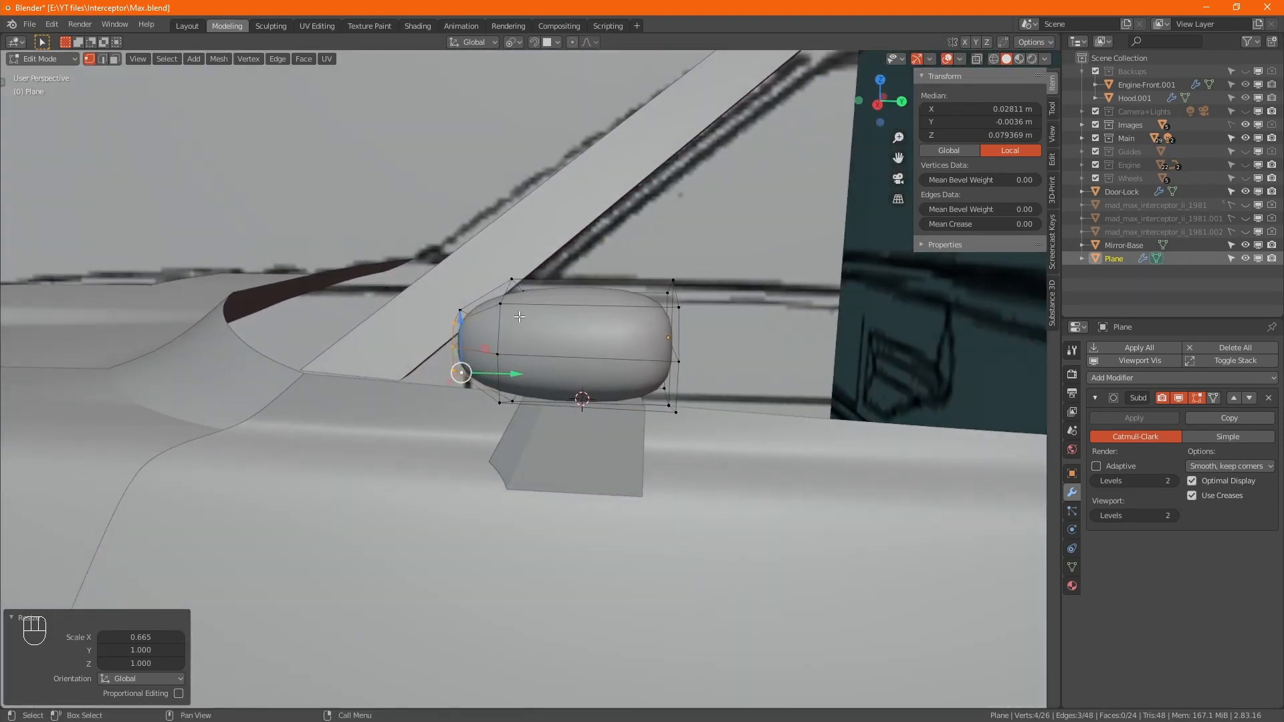
key("alt+Tab")
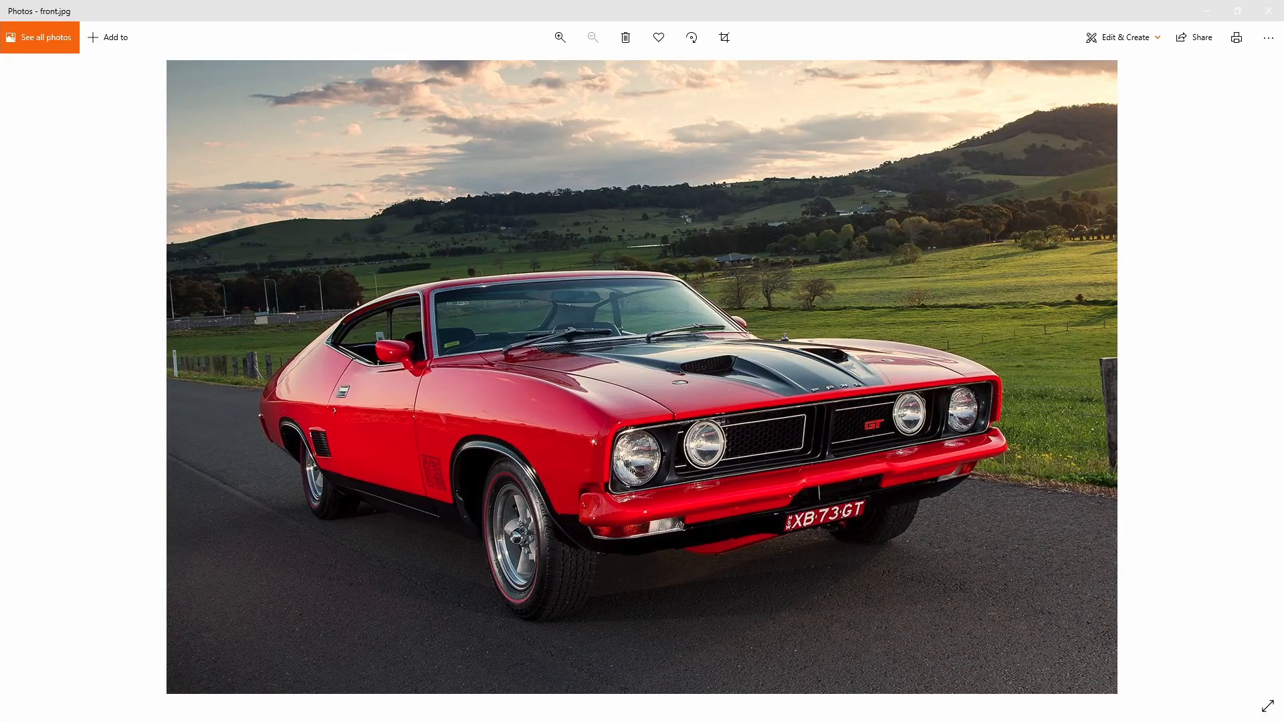
key("alt+Tab")
middle_click_drag(509, 375, 539, 376, "alt")
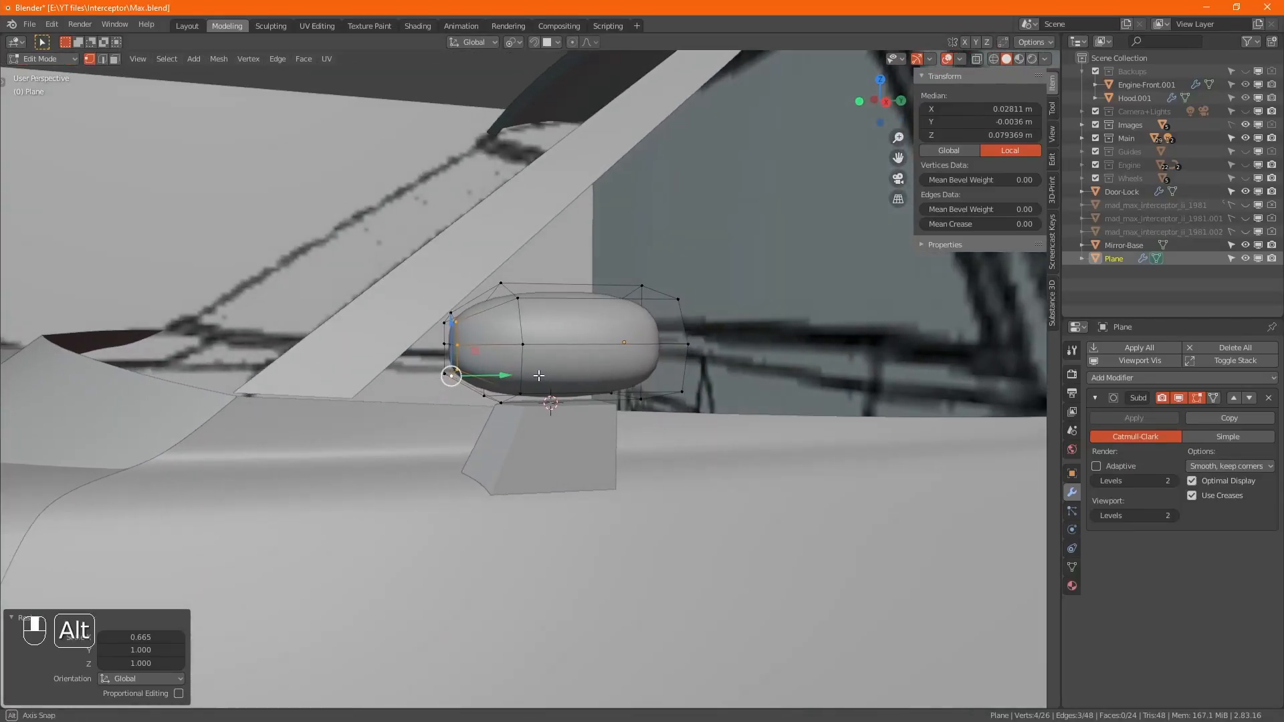
left_click_drag(458, 393, 365, 238)
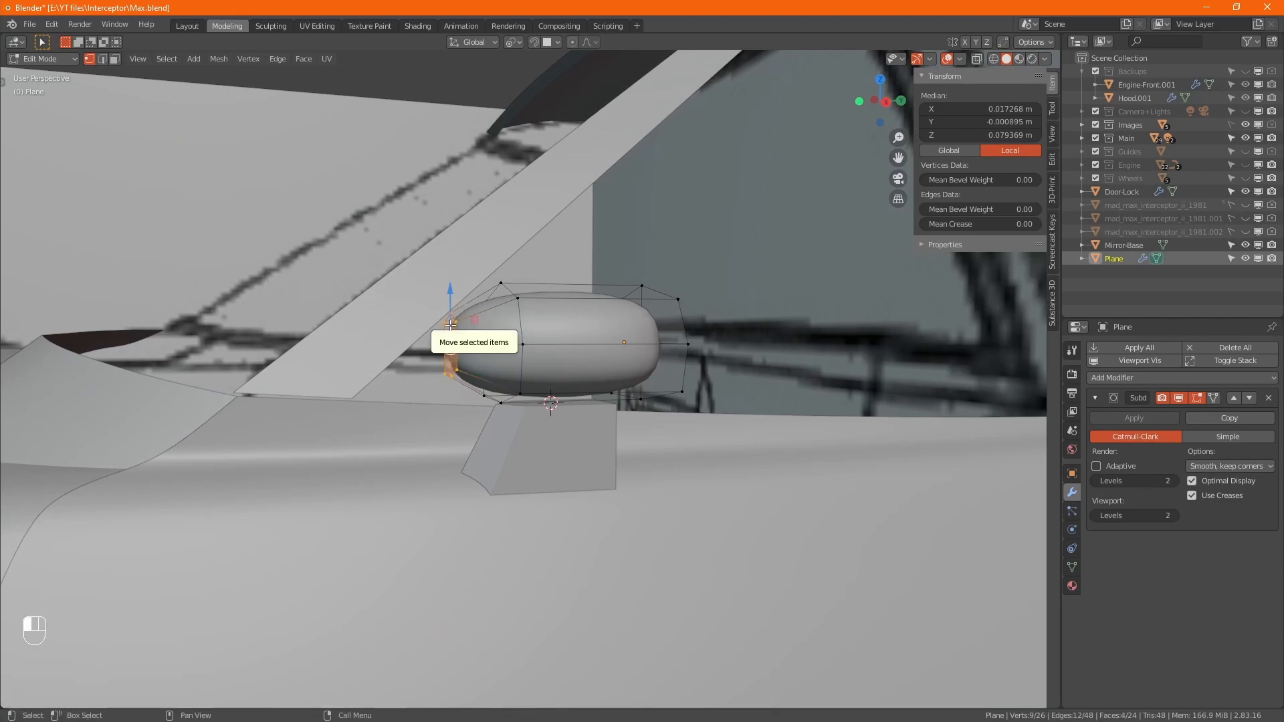
left_click_drag(451, 324, 451, 313)
middle_click_drag(450, 314, 455, 390, "alt")
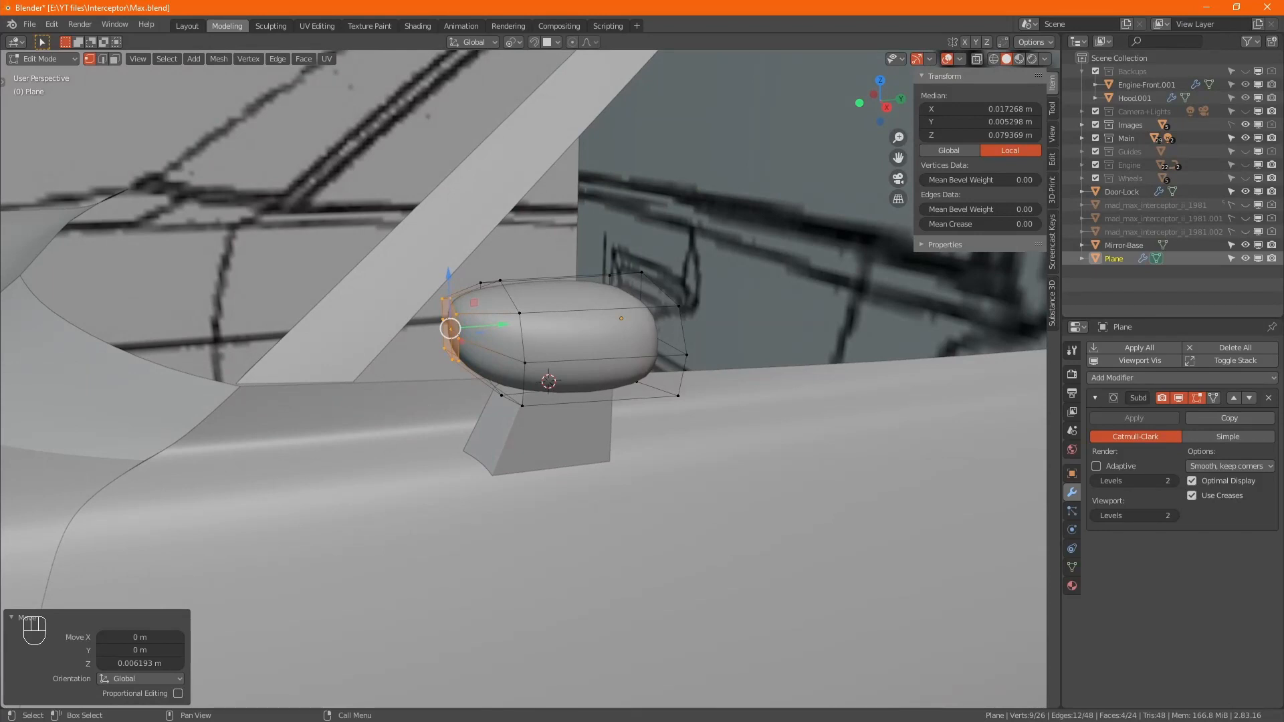
- Add an edge loop around the housing's rear section and slide it close to the rear end to sharpen that edge
key("alt+Tab")
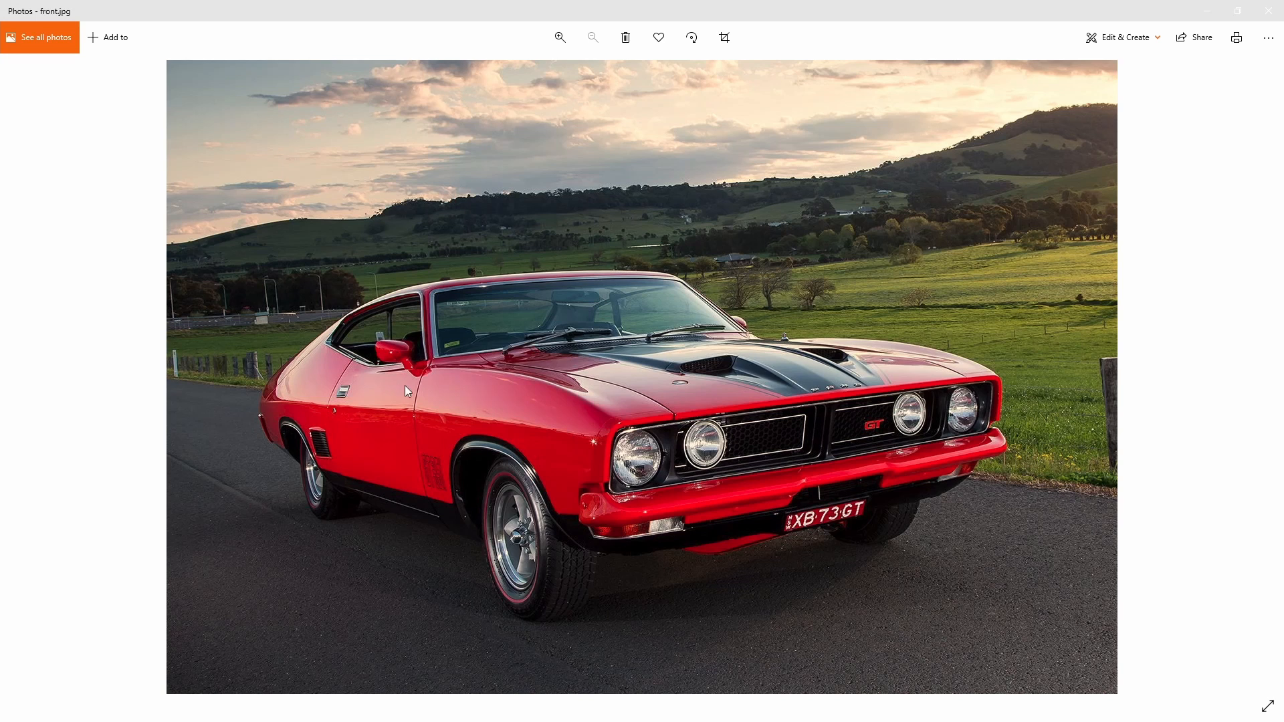
key("alt+Tab")
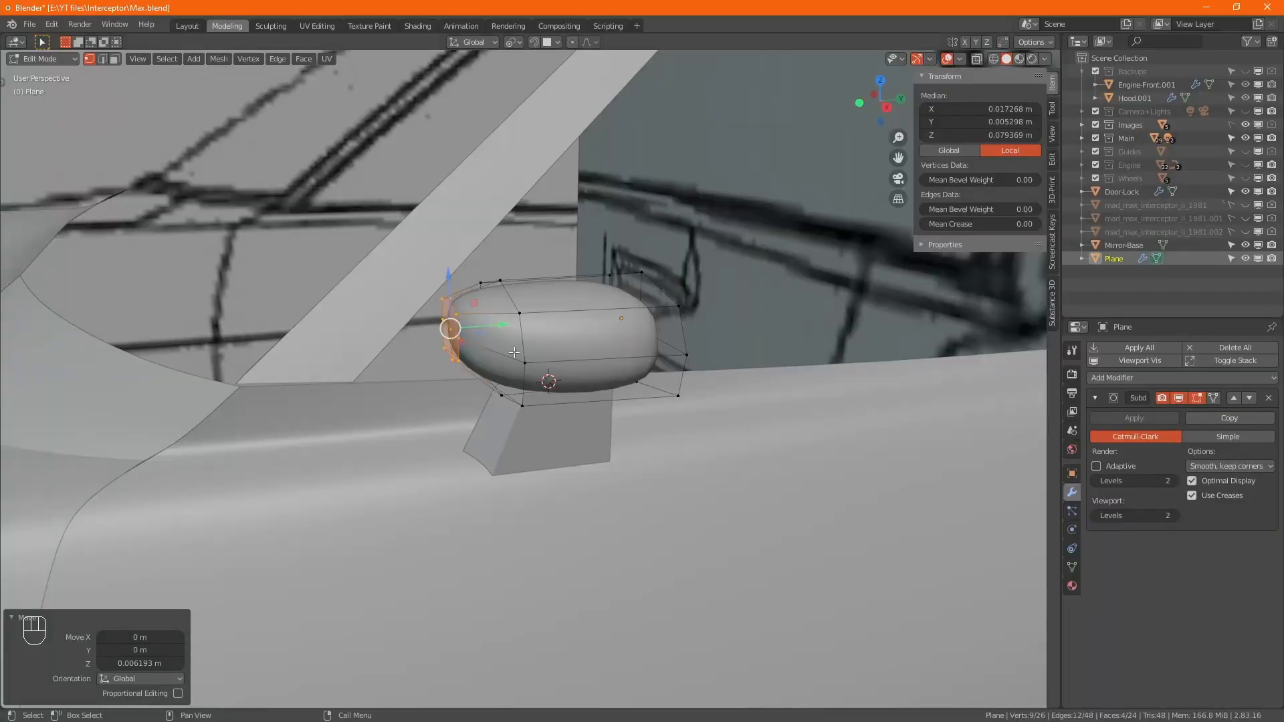
middle_click_drag(548, 397, 582, 354)
key("ctrl+r")
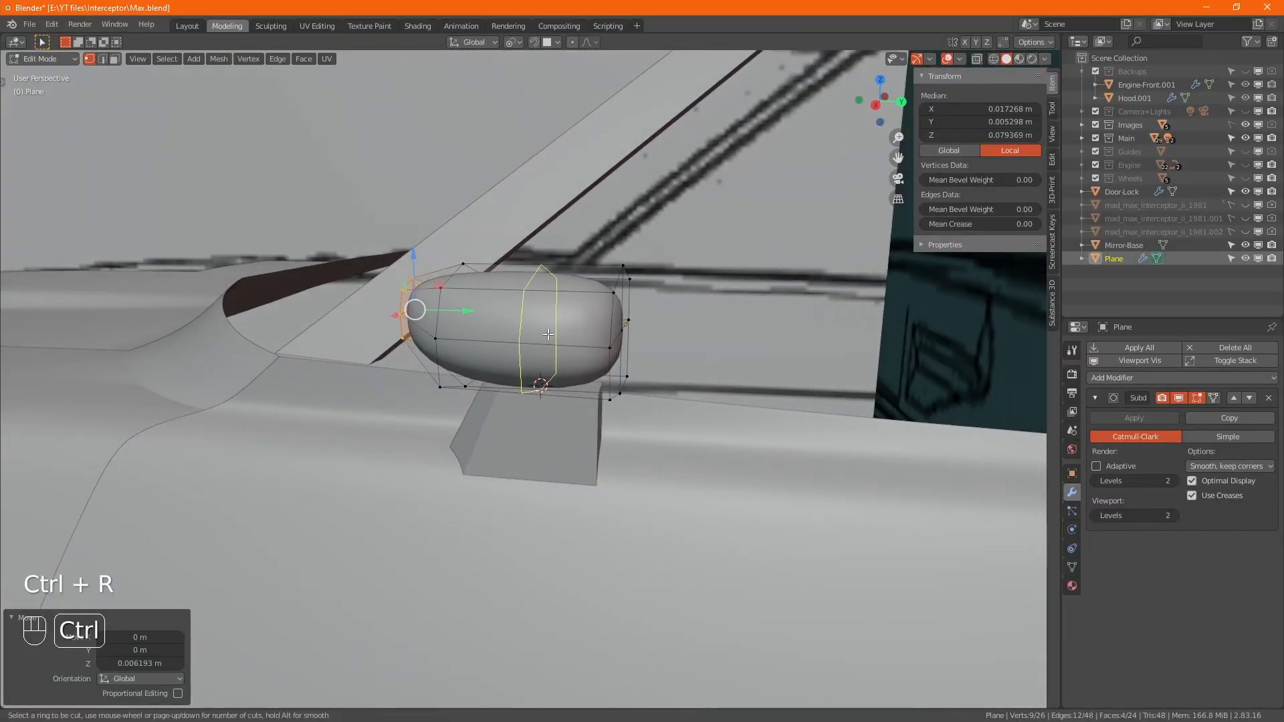
left_click(548, 333)
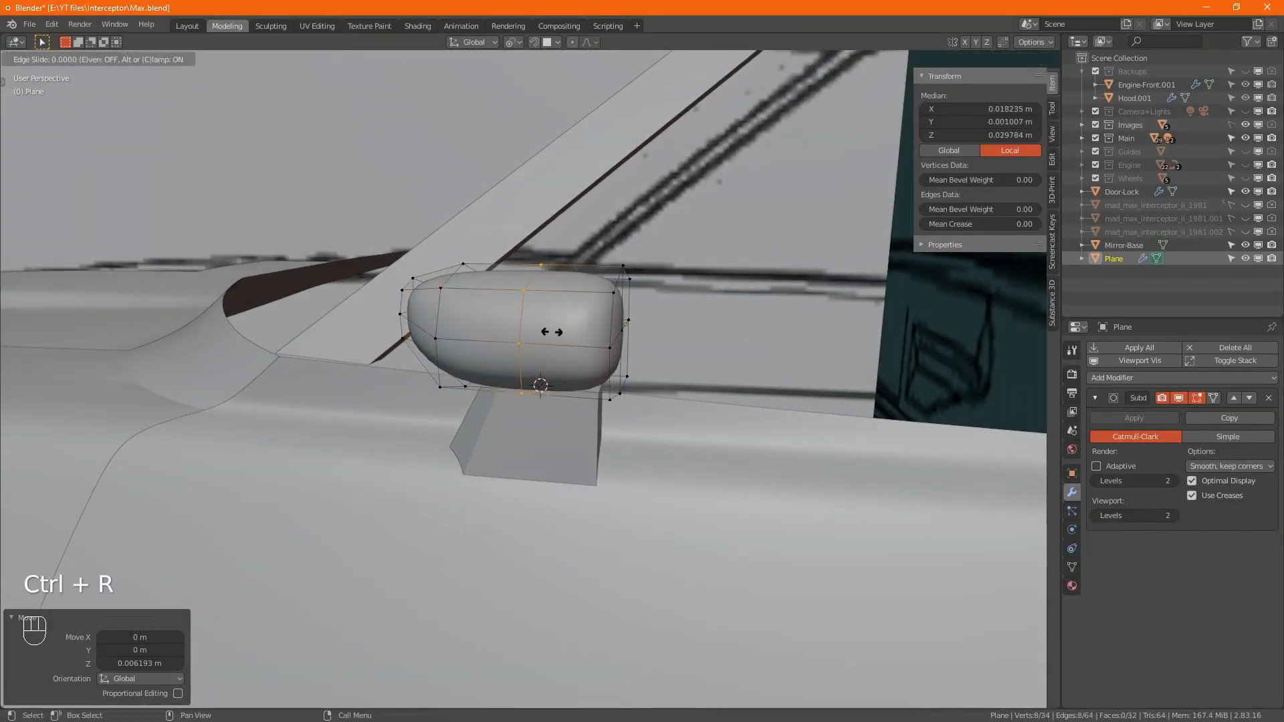
left_click(621, 326)
- Inset the four faces of the housing's rear end by about 0.0026 m
middle_click_drag(613, 325, 617, 346, "alt")
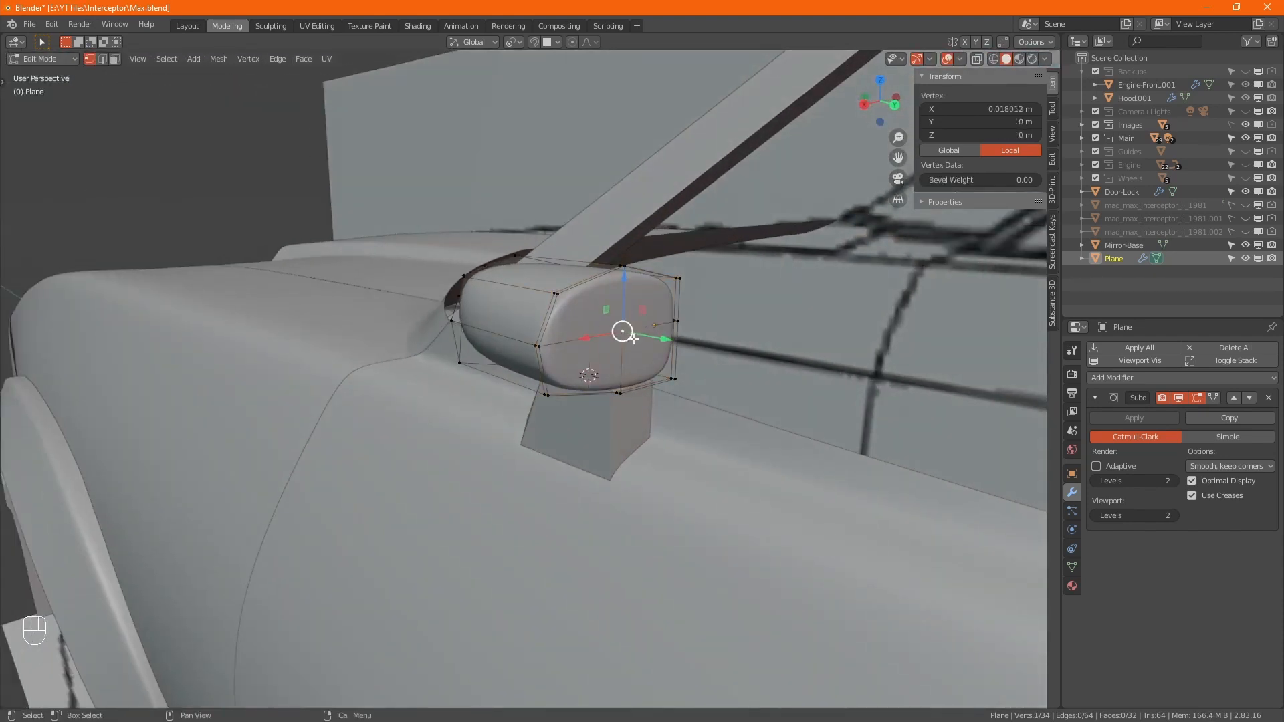
key("ctrl+KP_Add")
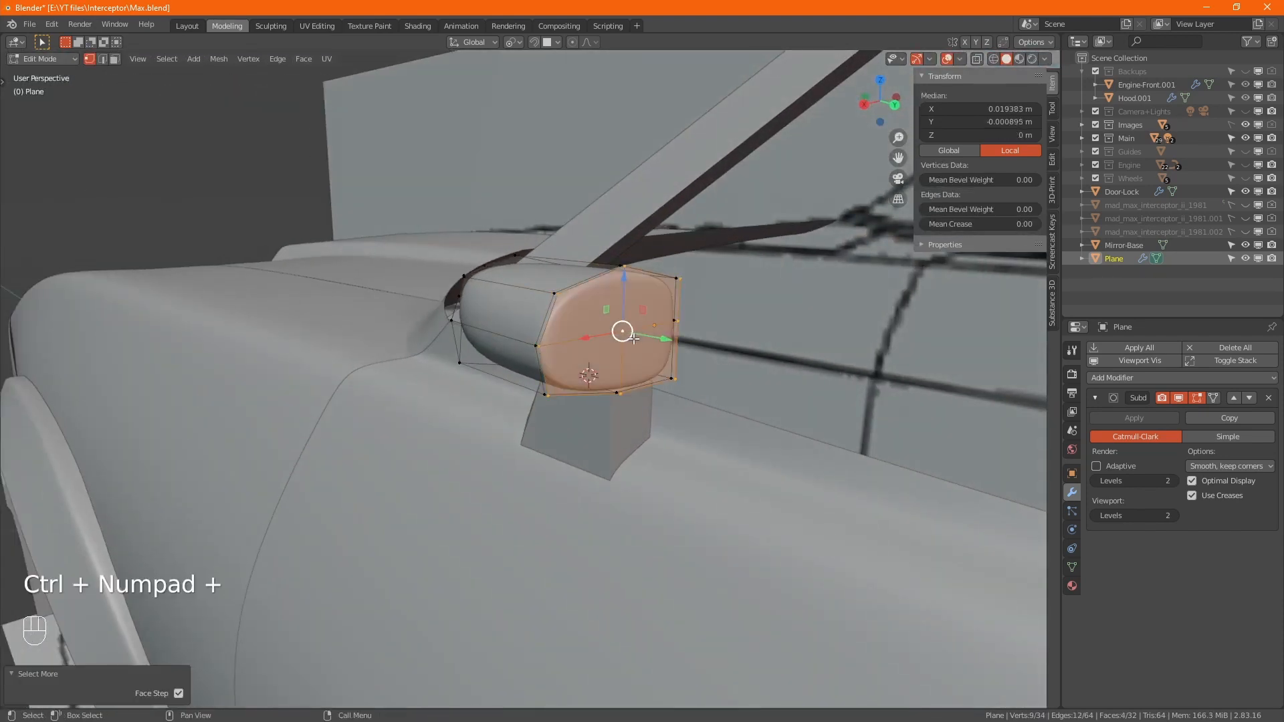
key("i")
left_click(662, 384)
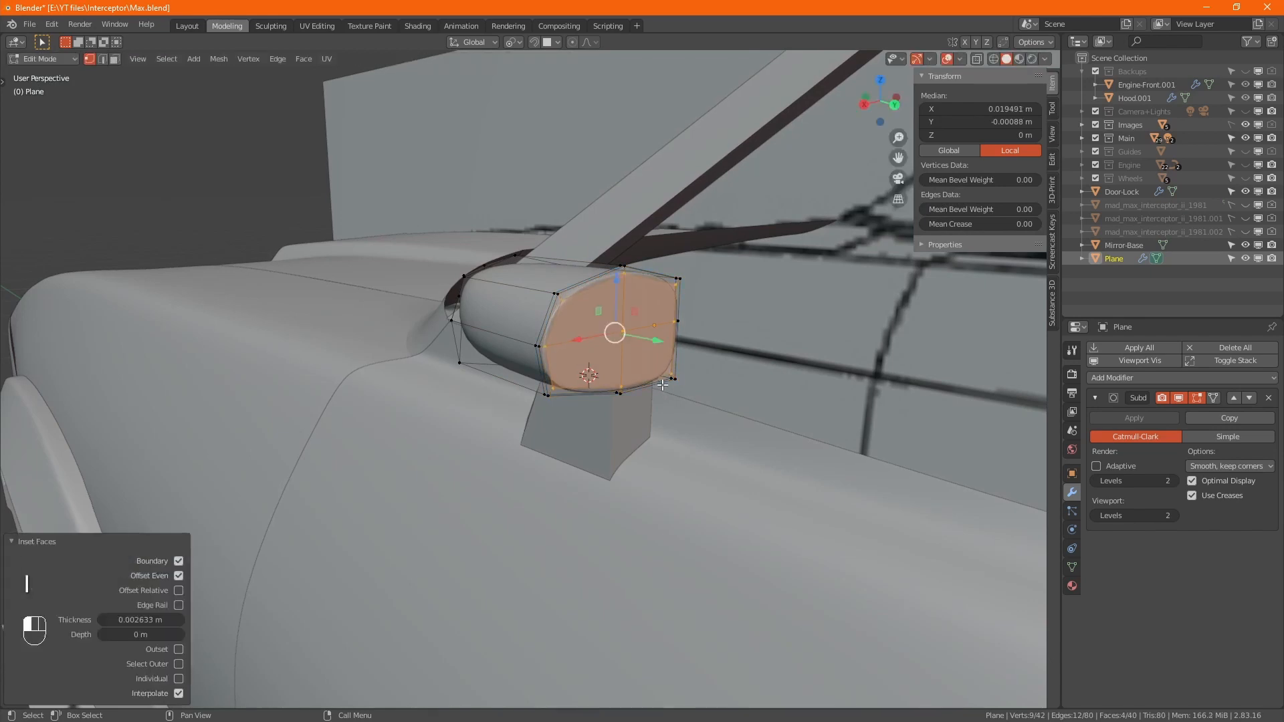
- Extrude the inset rear faces about 0.004 m into the housing along Y and inset them again by about 0.0011 m
middle_click_drag(662, 384, 695, 461, "alt")
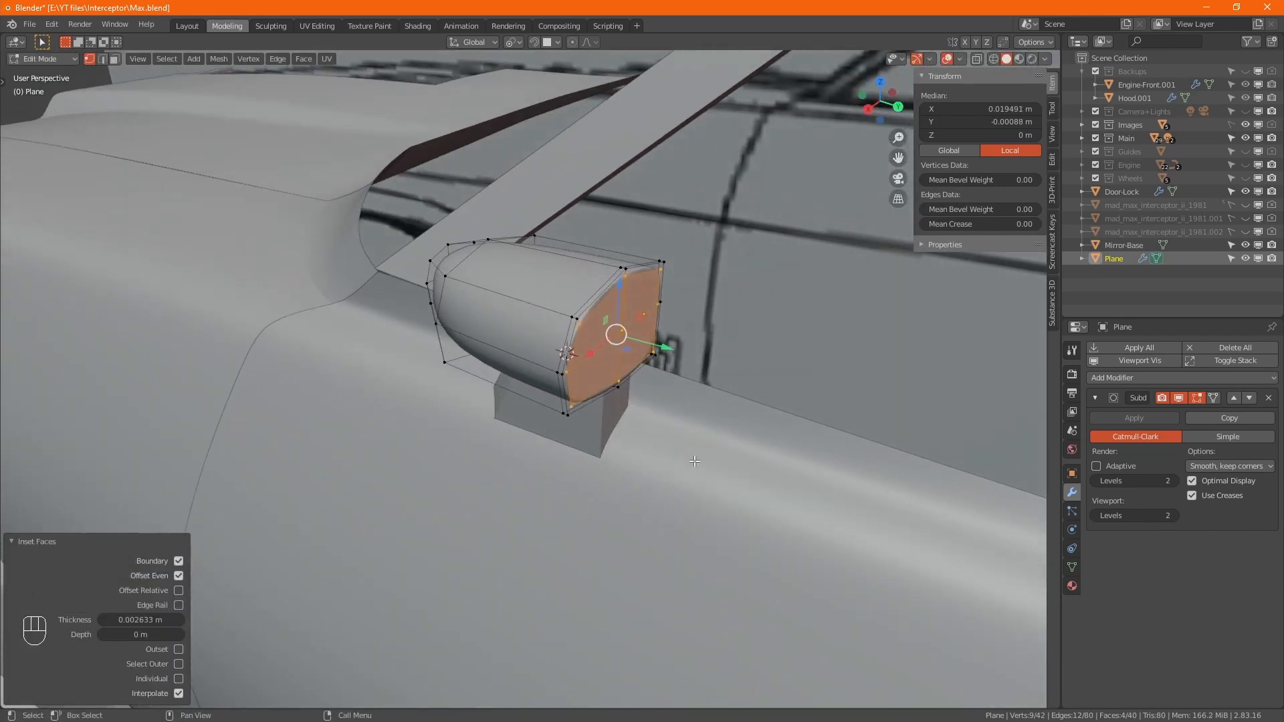
key("e")
key("y")
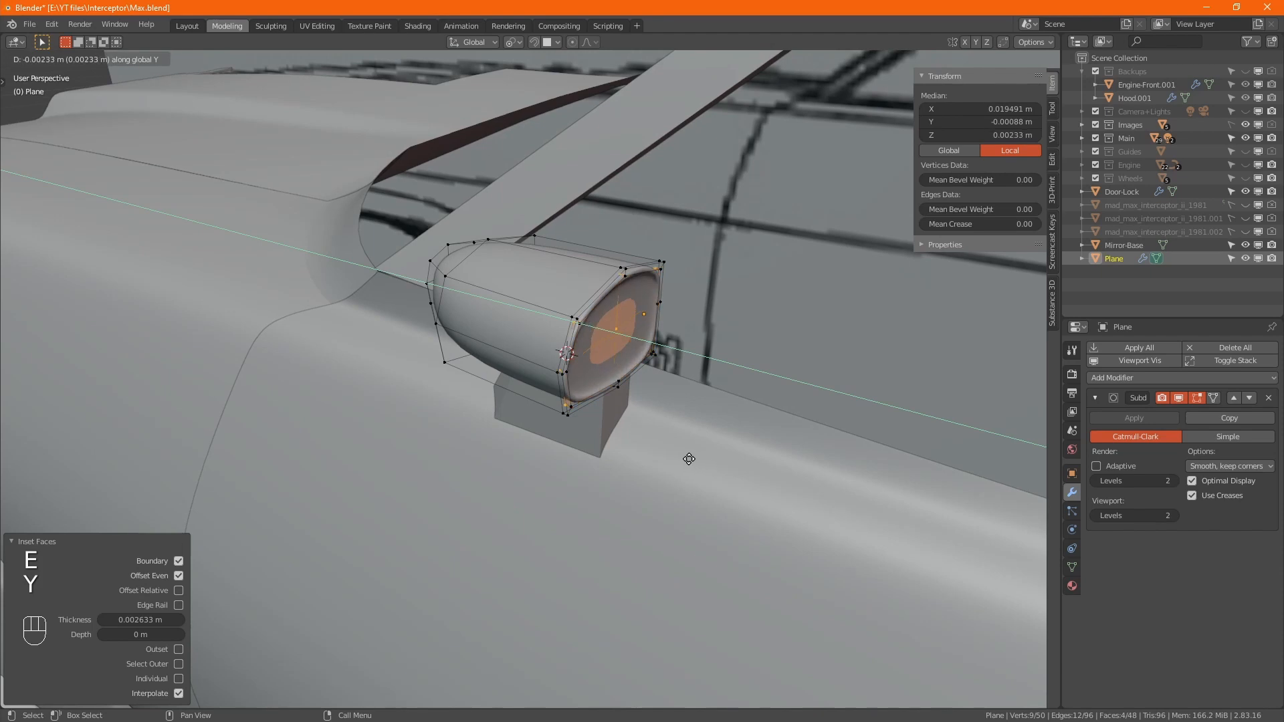
left_click(686, 456)
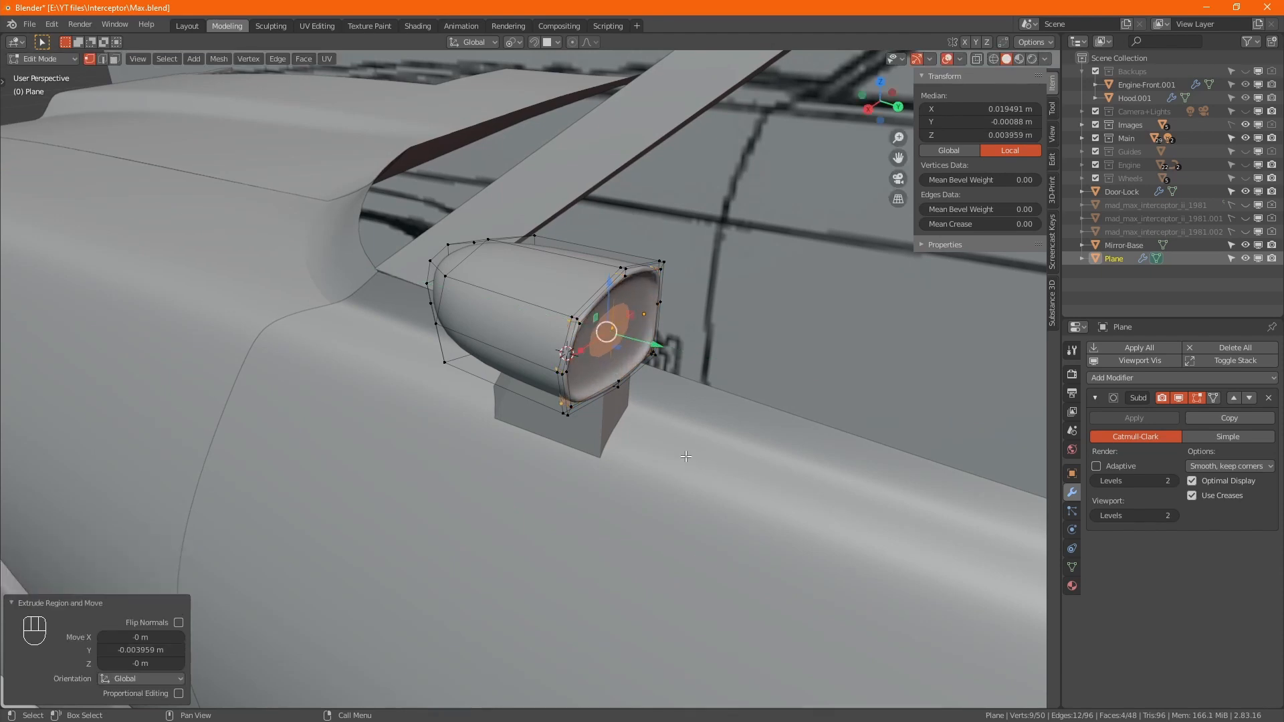
key("i")
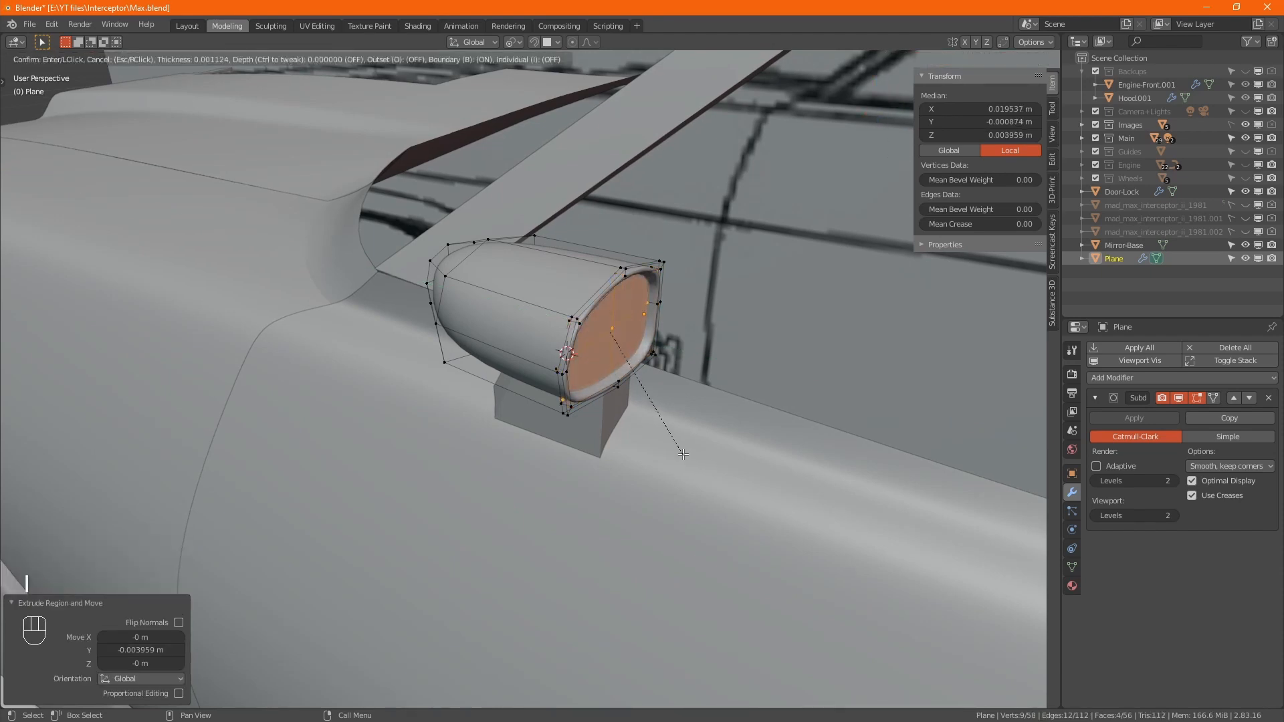
left_click(678, 444)
- Compare the smoothed housing from several angles with the door mirror in the front.jpg and side.jpg reference photos
middle_click_drag(678, 444, 885, 430, "alt")
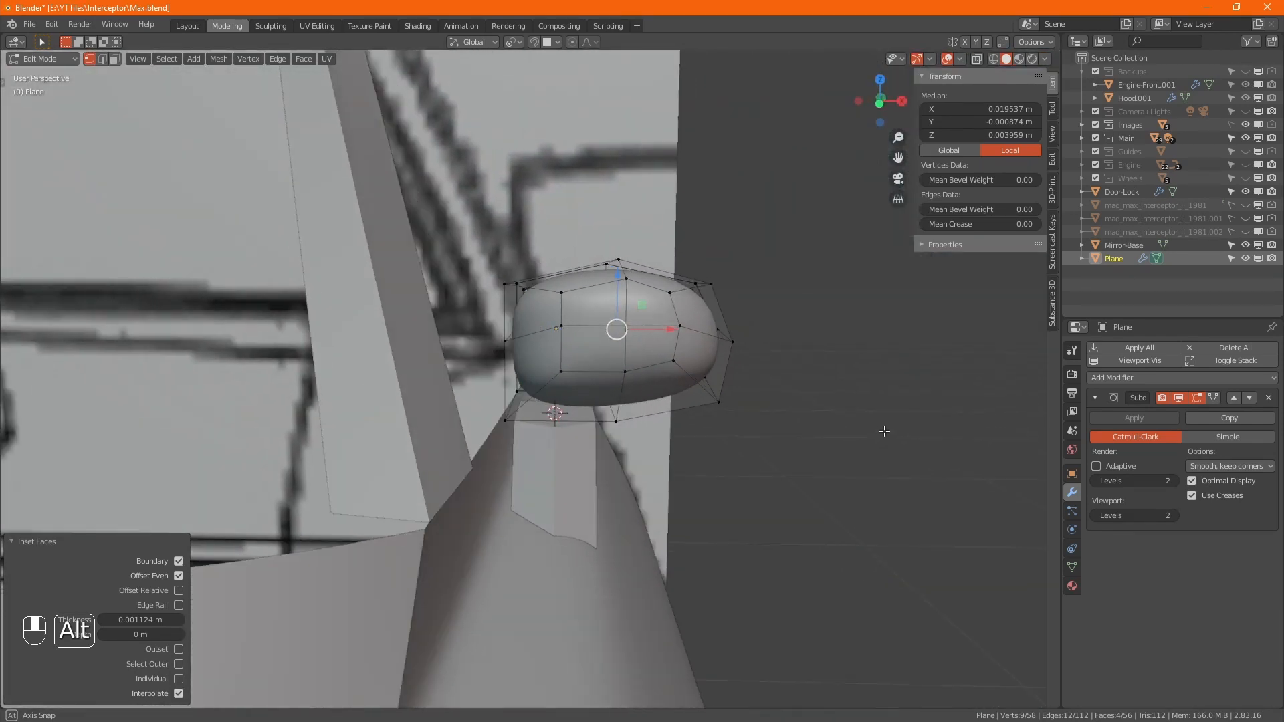
key("Tab")
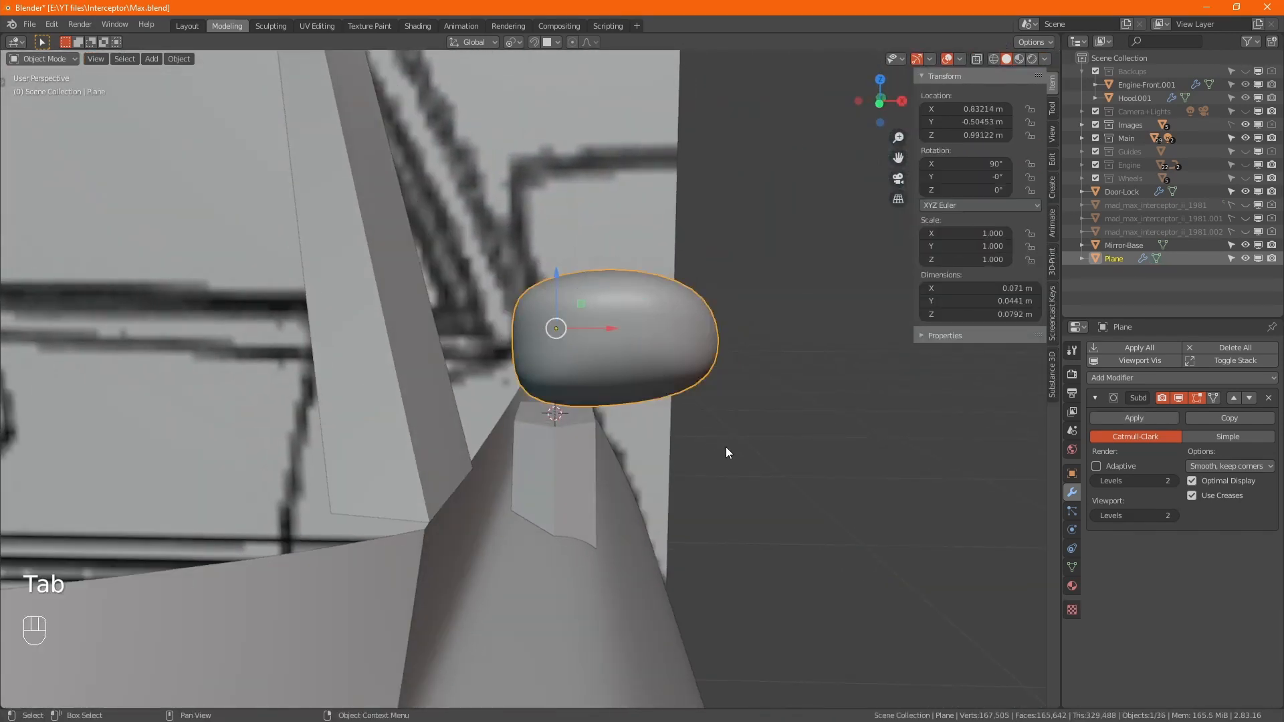
middle_click_drag(853, 463, 737, 485, "alt")
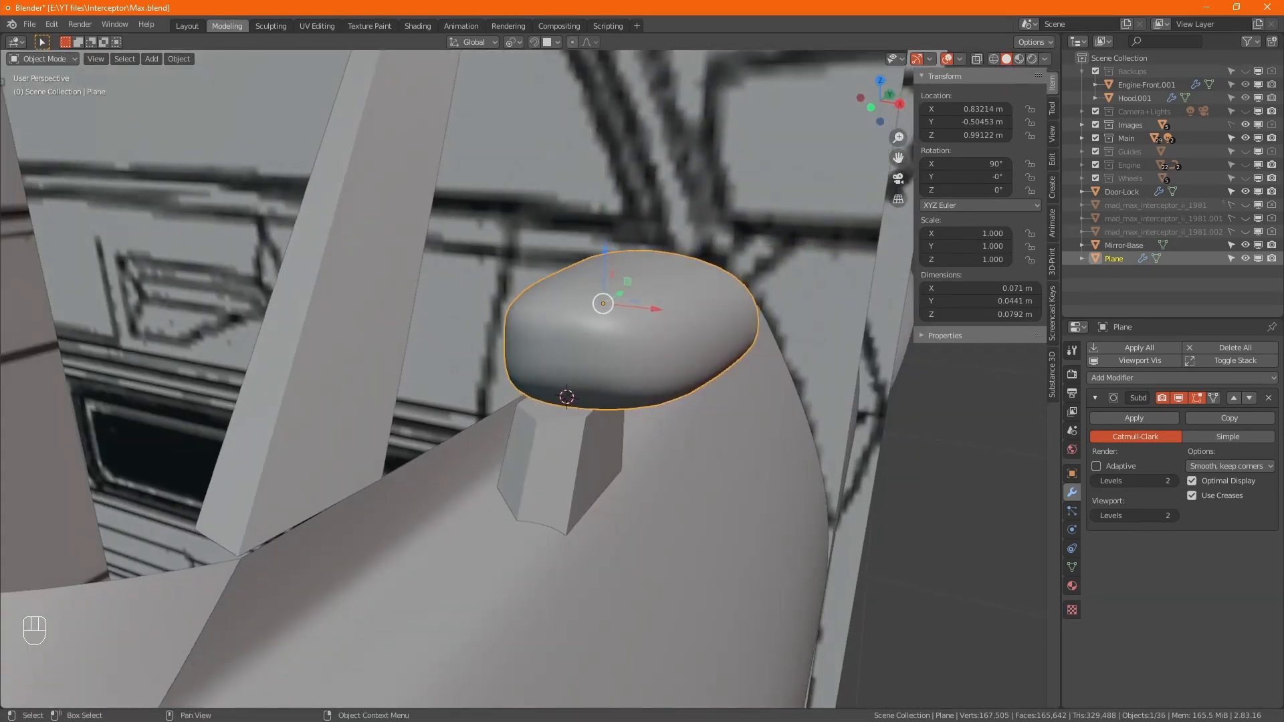
key("alt+Tab")
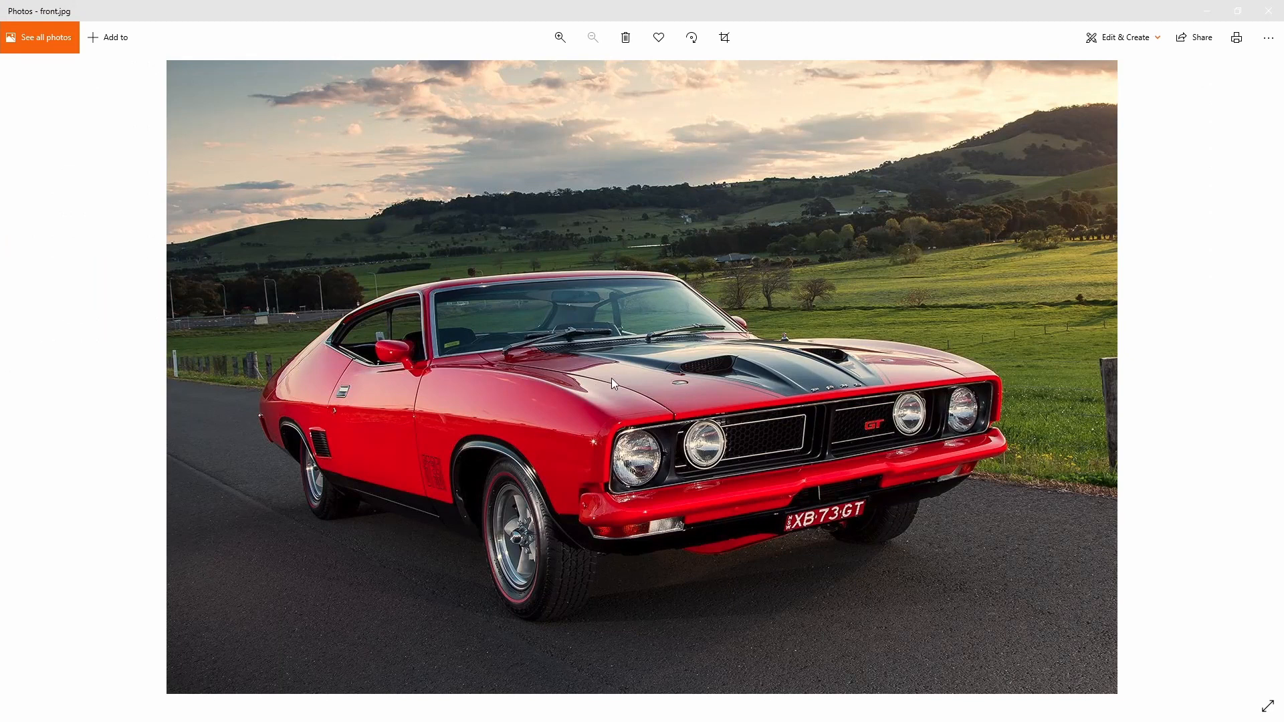
key("Right")
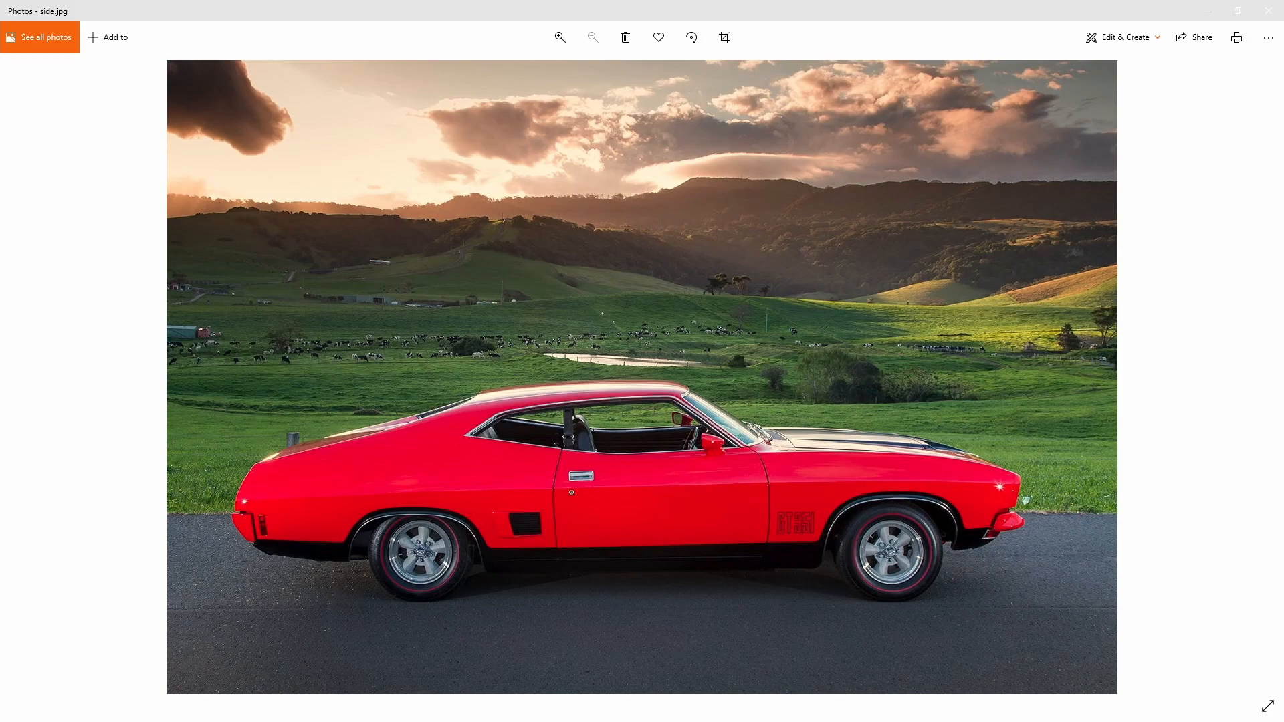
key("alt+Tab")
middle_click_drag(676, 361, 784, 378, "alt")
key("Tab")
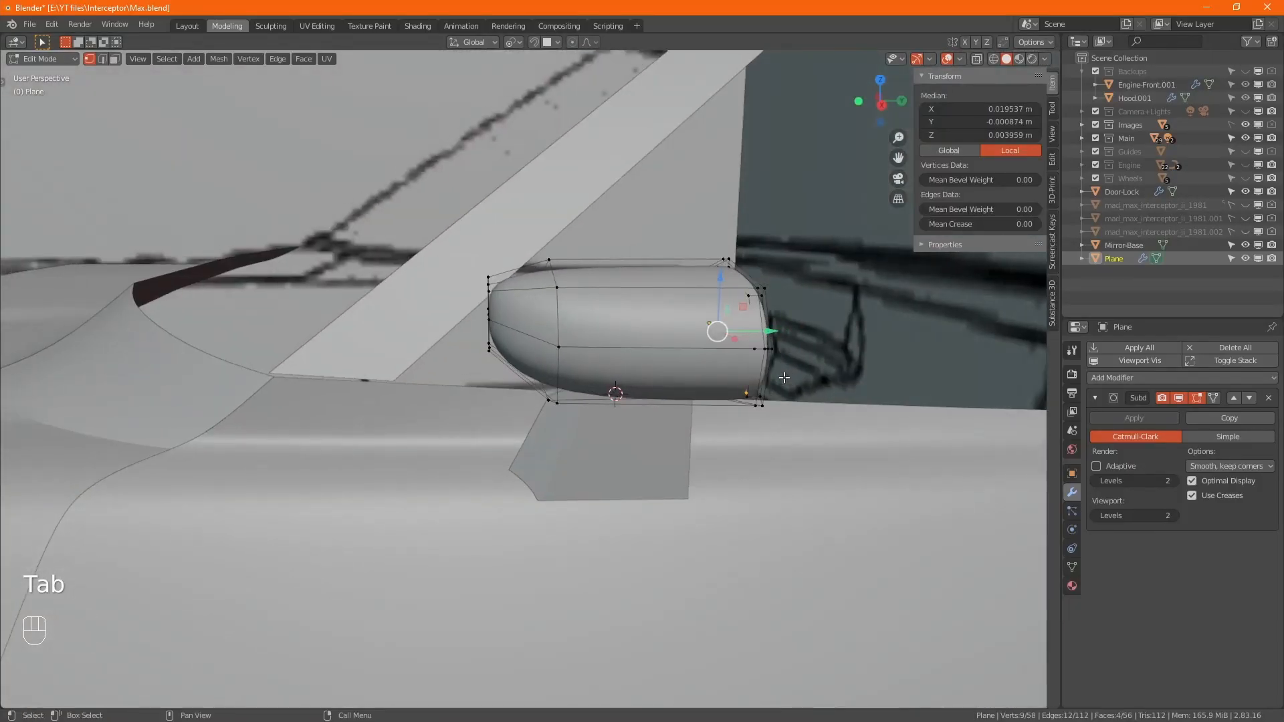
- Raise the upper vertices of the housing's rear section vertically, selecting through the mesh in the right side view
key("KP_3")
key("alt+z")
scroll(554, 373, "up", 6)
scroll(554, 374, "up", 1)
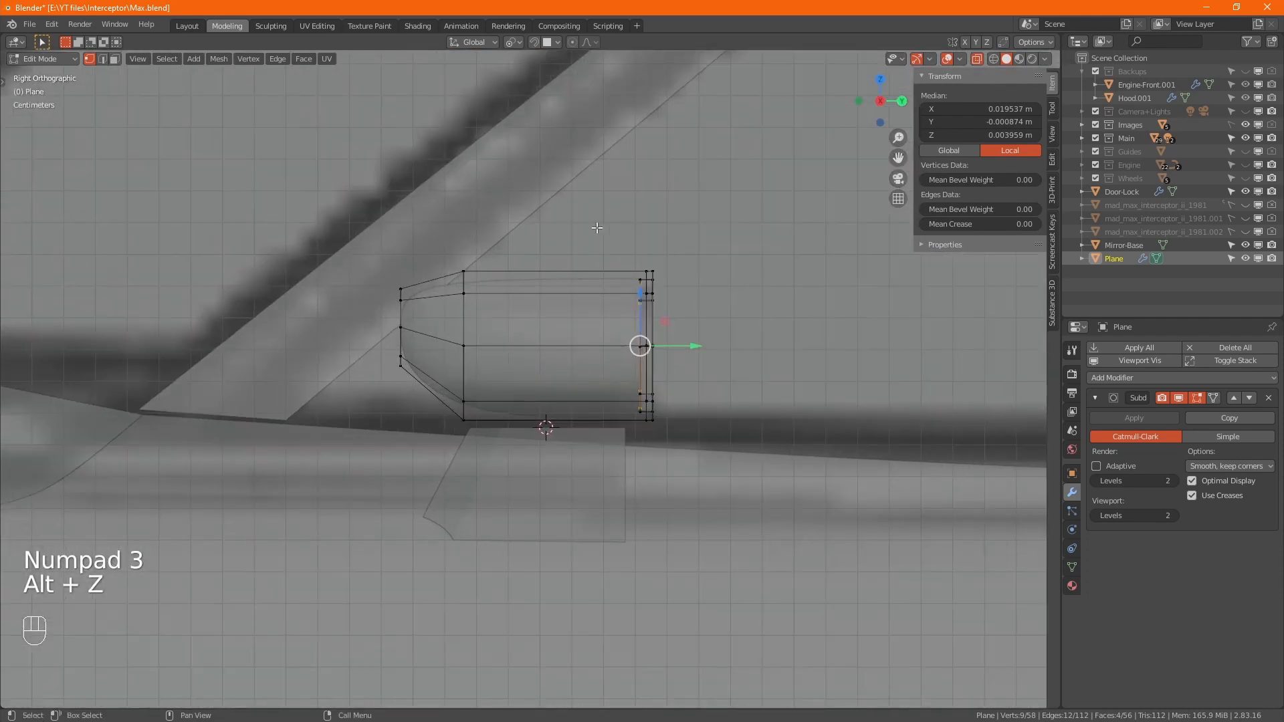
left_click_drag(597, 226, 696, 348)
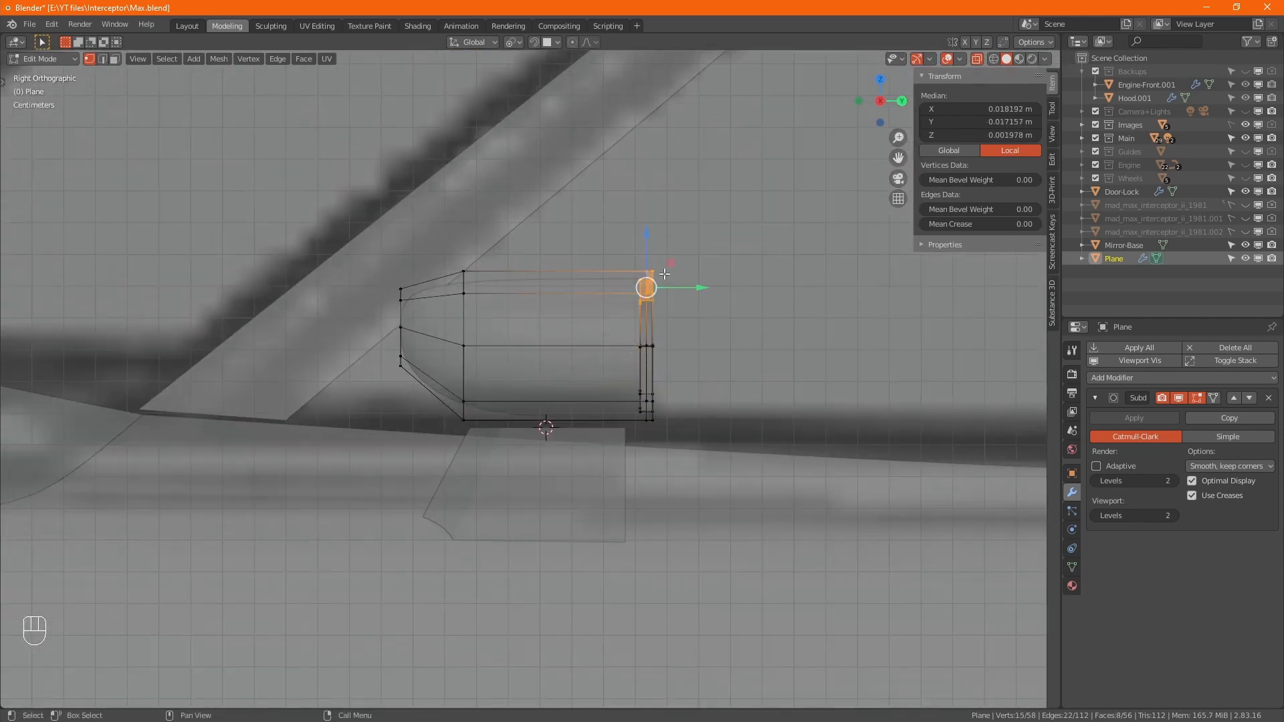
left_click_drag(645, 249, 660, 213)
- Raise the upper vertices of the housing's front section slightly along Z
left_click_drag(367, 233, 480, 304)
left_click_drag(439, 247, 439, 239)
key("alt+z")
scroll(690, 399, "down", 1)
middle_click_drag(690, 399, 439, 510)
key("KP_Decimal")
key("Tab")
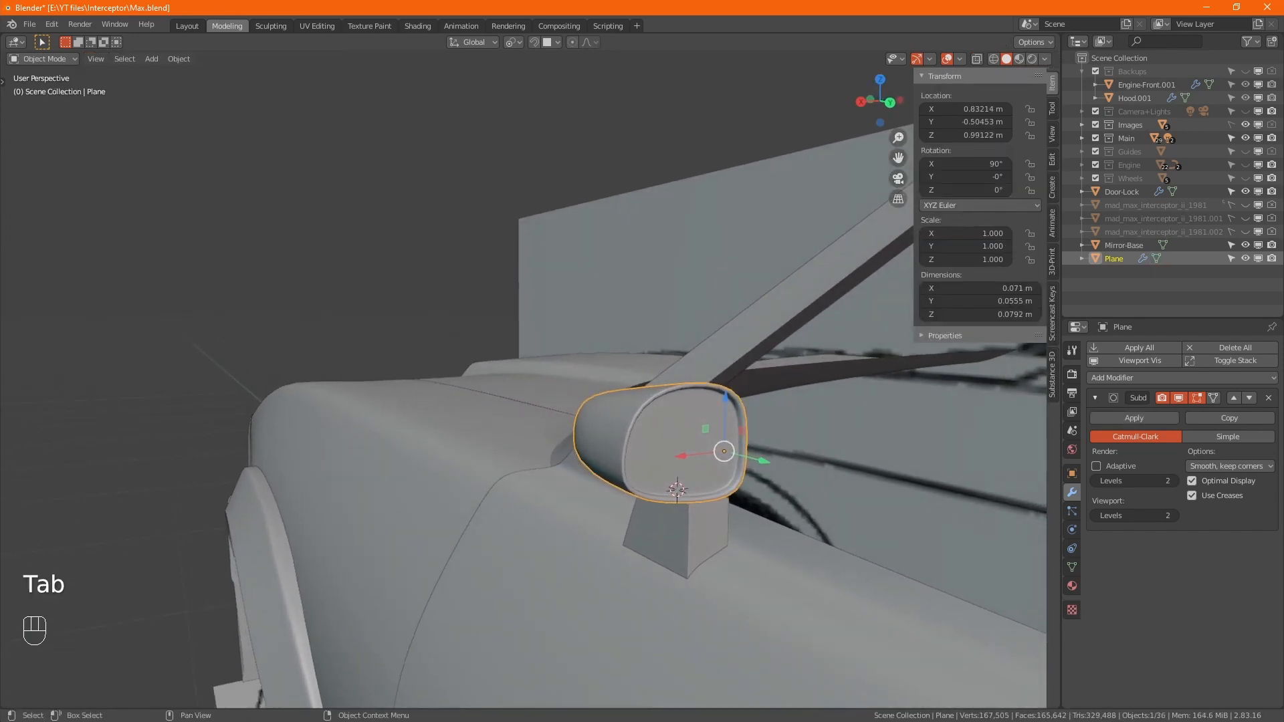
- Compare the housing's mirror face and corner shape with the door mirror in the rear.jpg reference photo
key("alt+Tab")
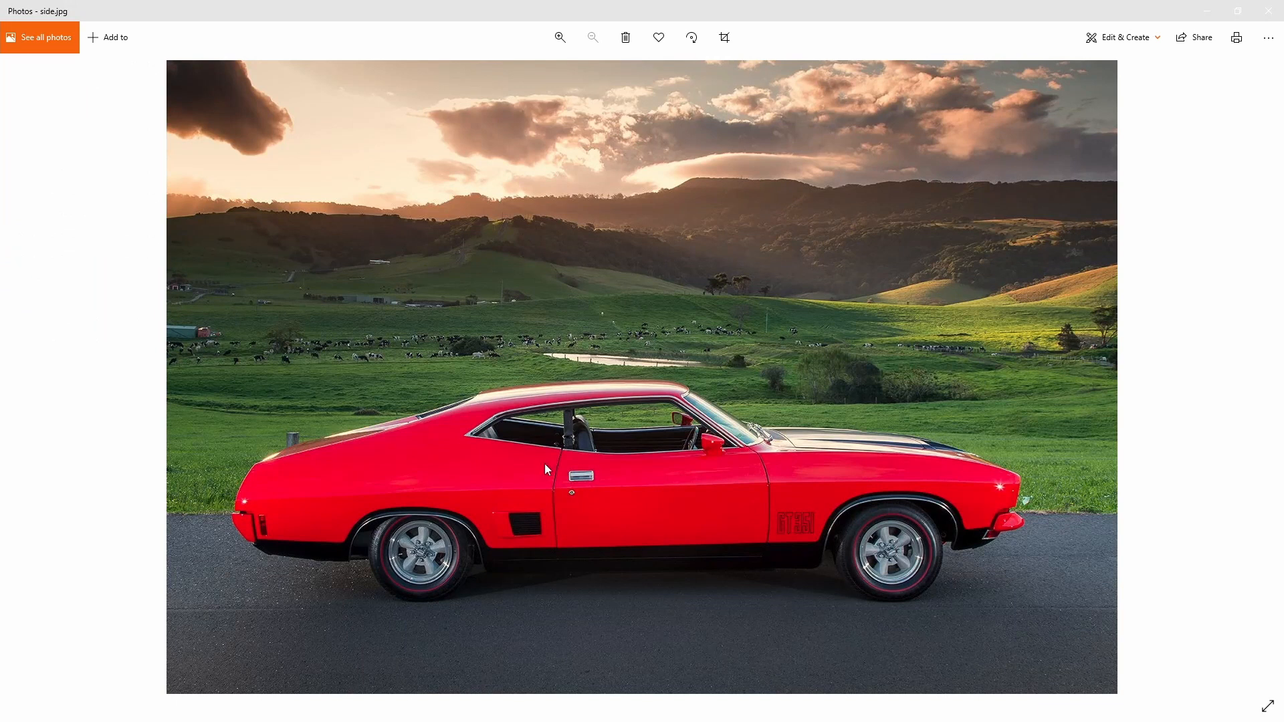
key("Right")
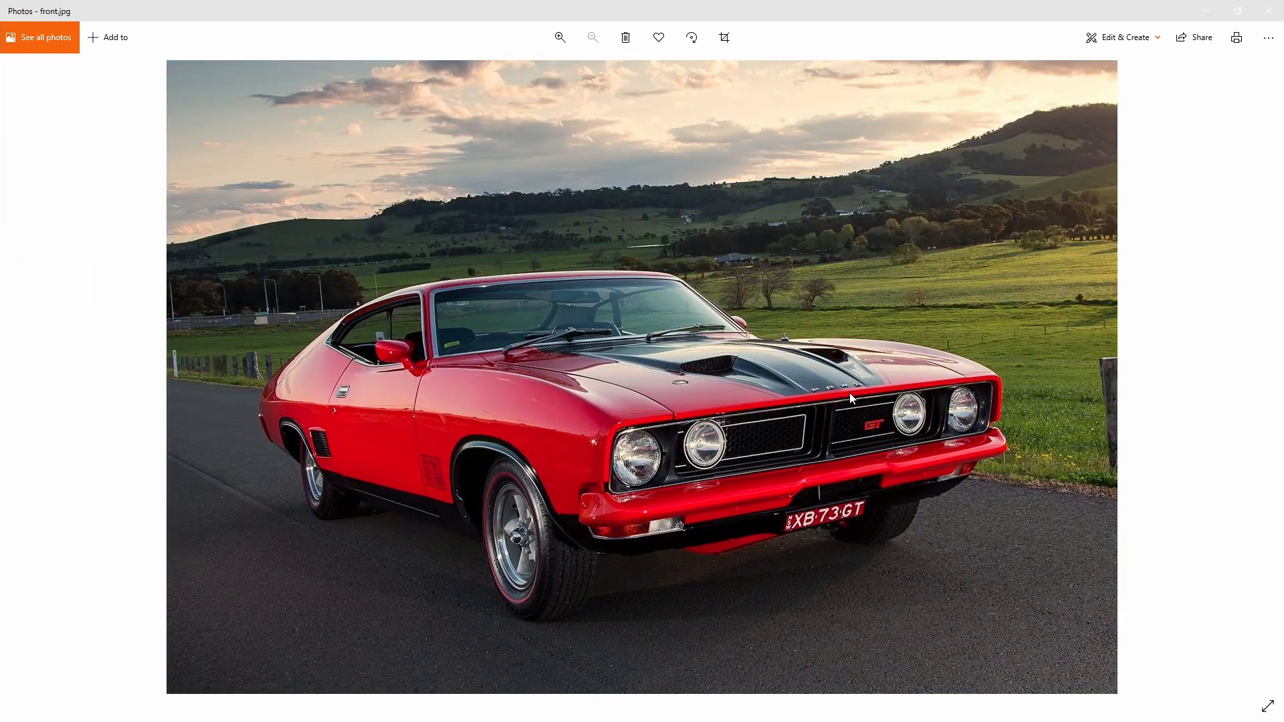
key("Right")
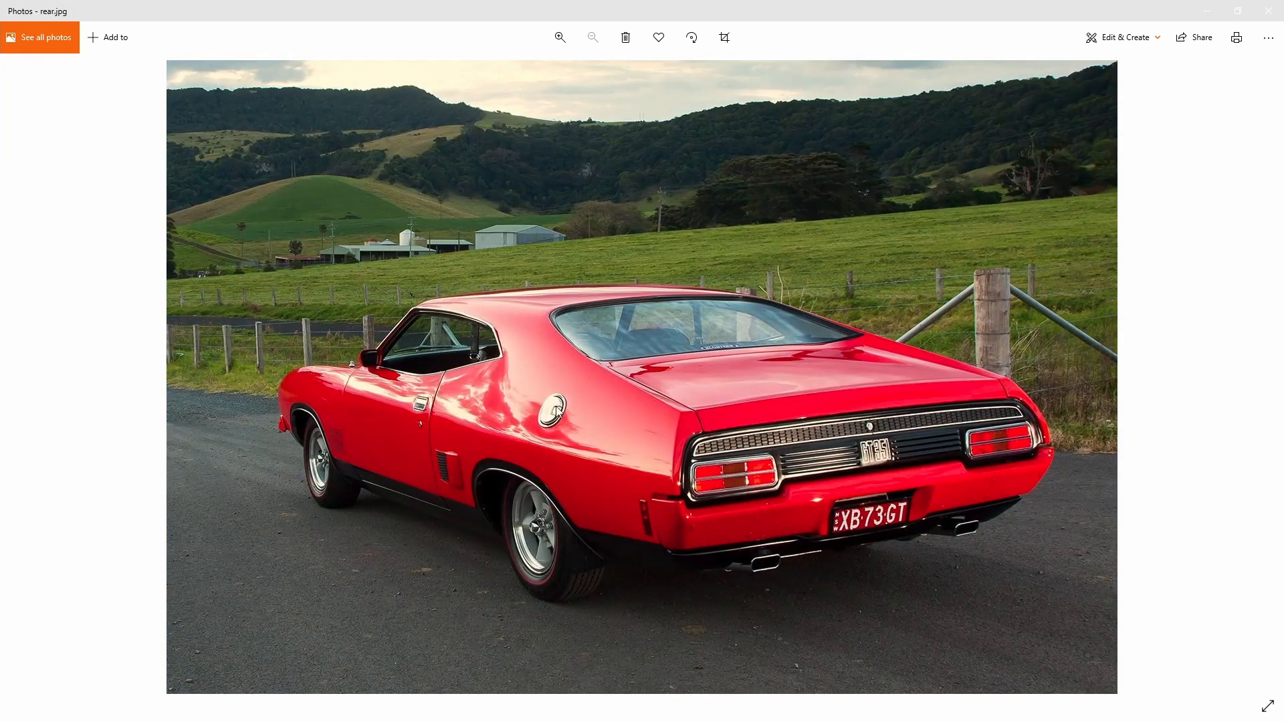
scroll(371, 364, "up", 5, "ctrl")
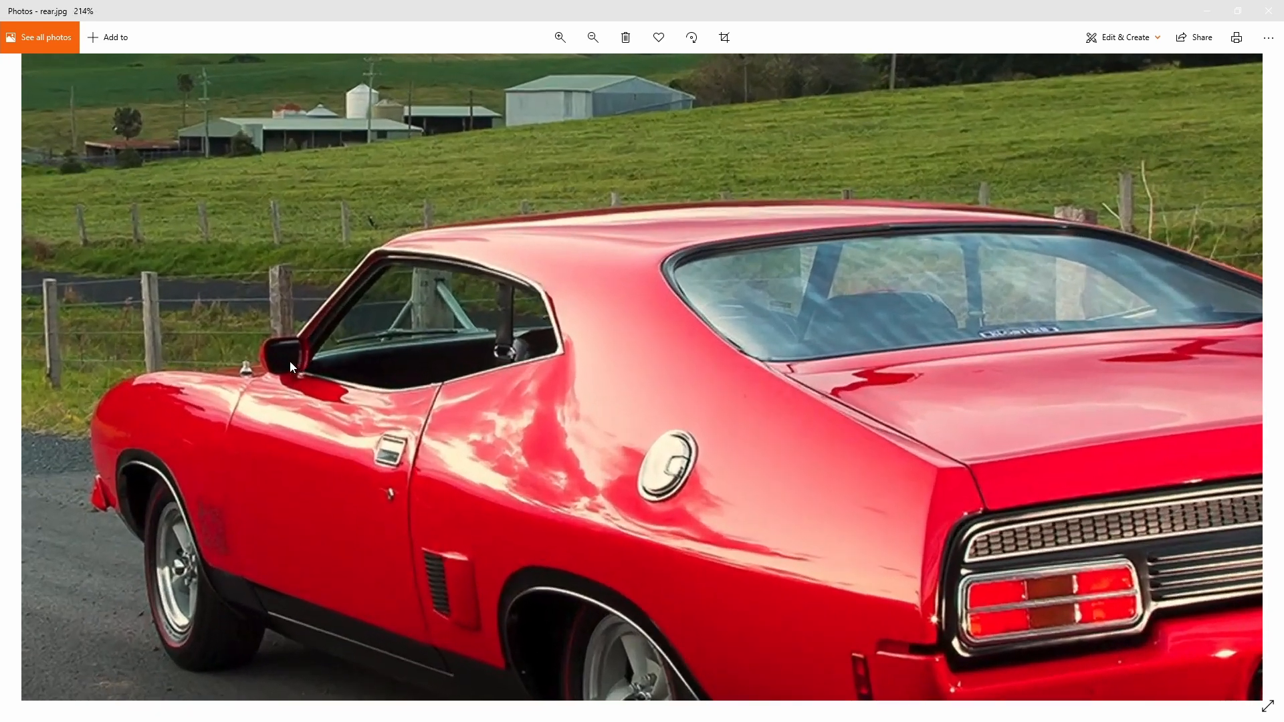
scroll(297, 368, "up", 2, "ctrl")
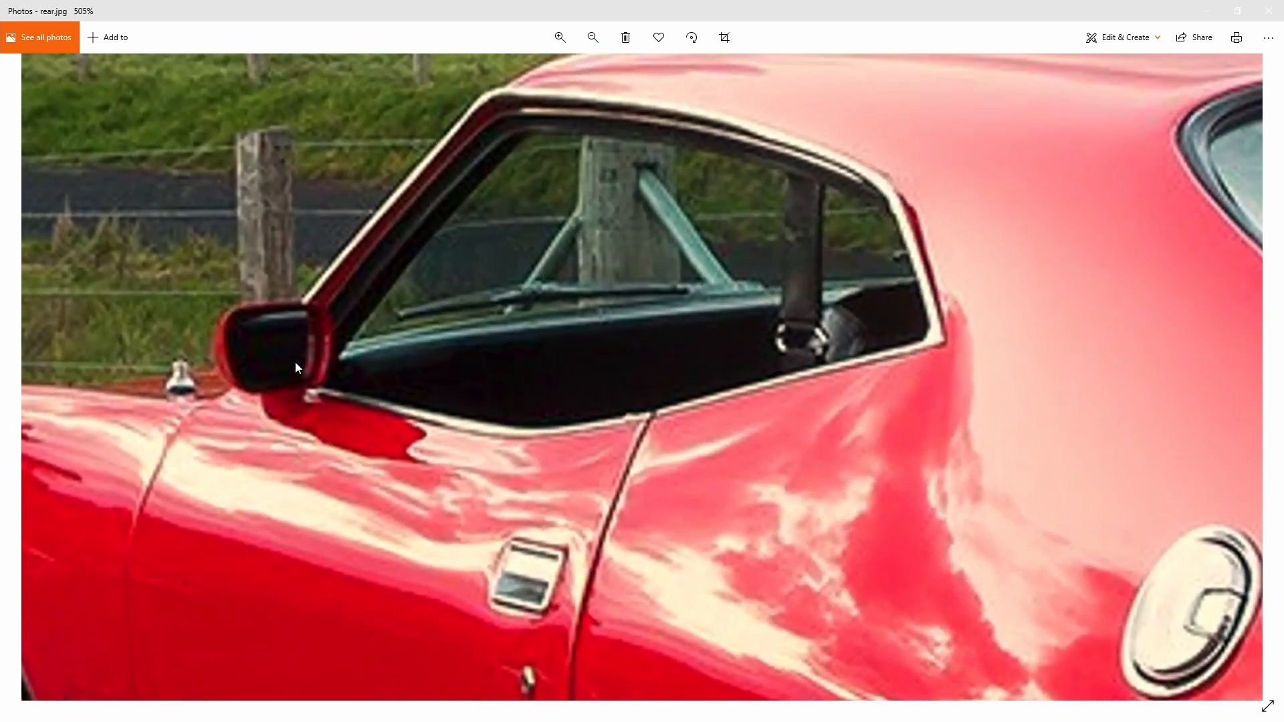
scroll(295, 363, "down", 1, "ctrl")
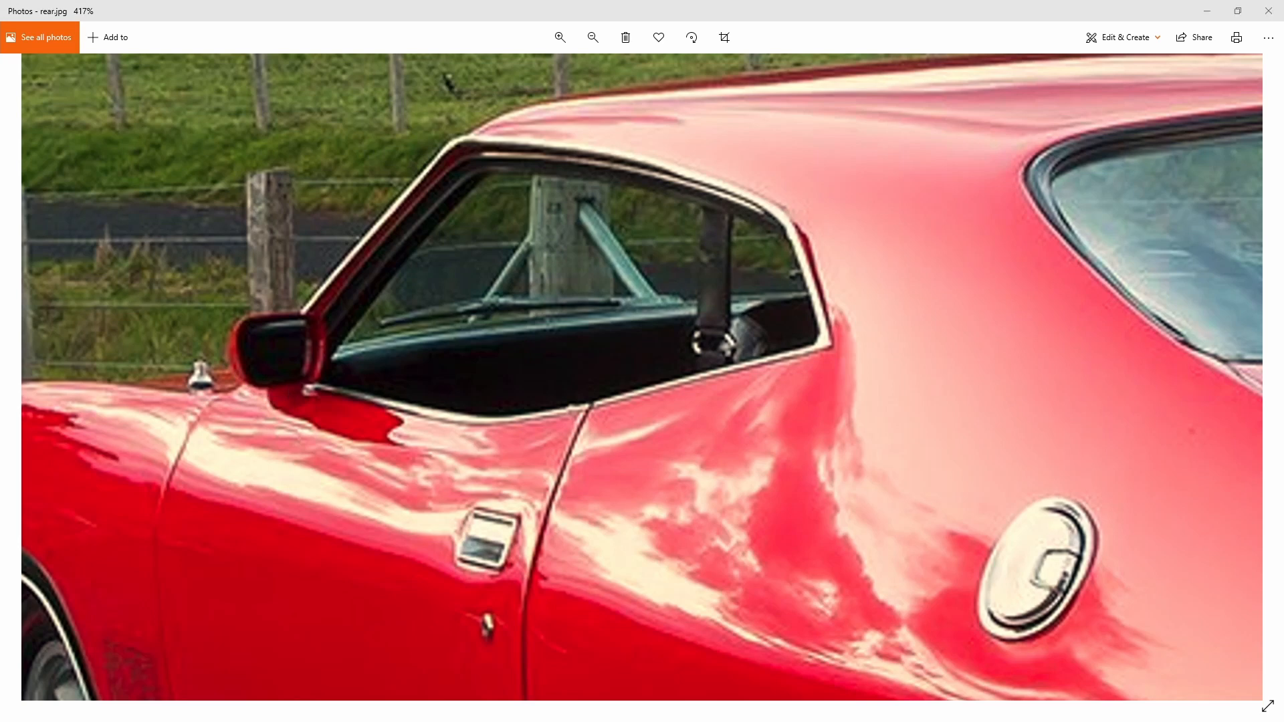
key("alt+Tab")
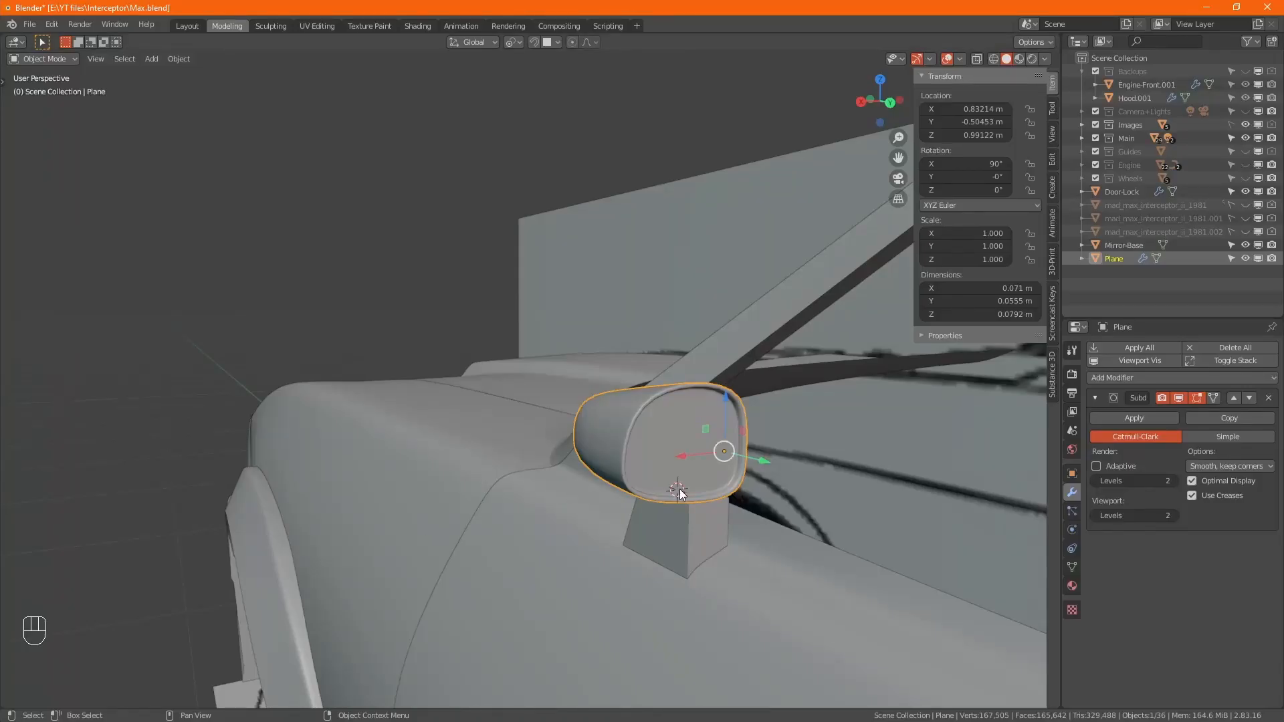
mouse_move(700, 487)
left_mouse_down("alt")
mouse_move(719, 499)
mouse_move(702, 498)
left_mouse_up("alt")
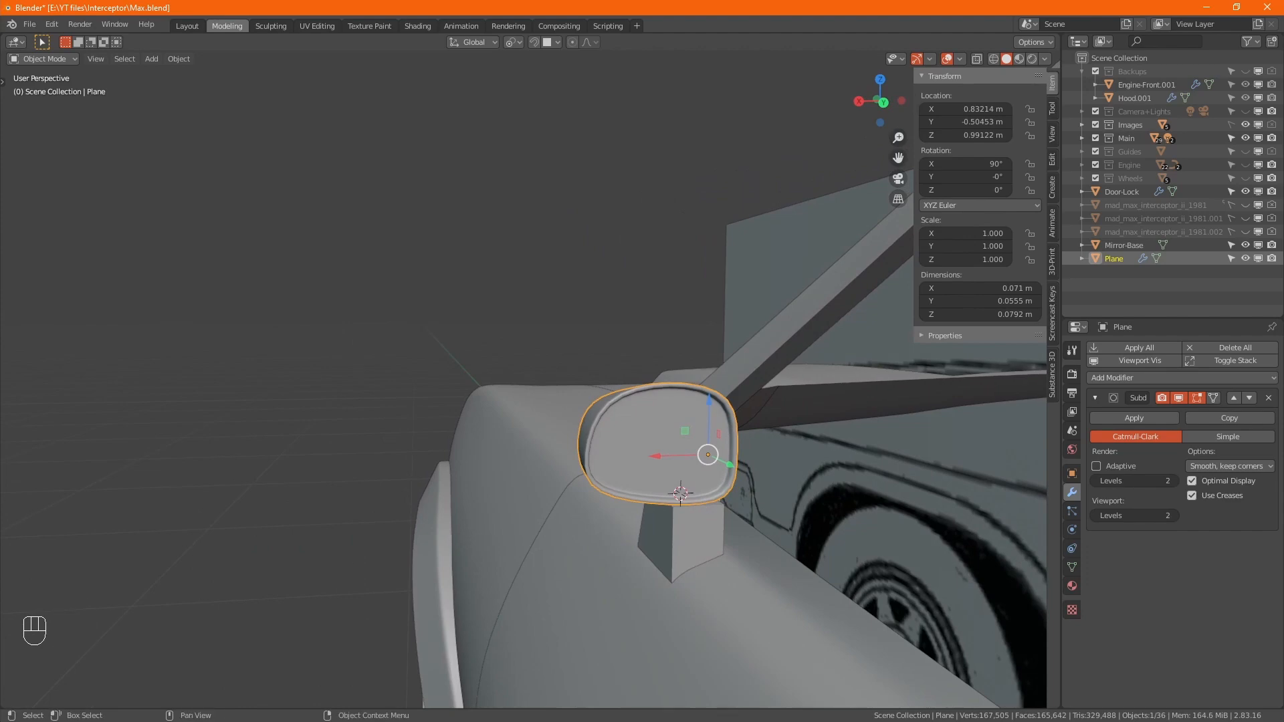
key("alt+Tab")
key("alt+Tab")
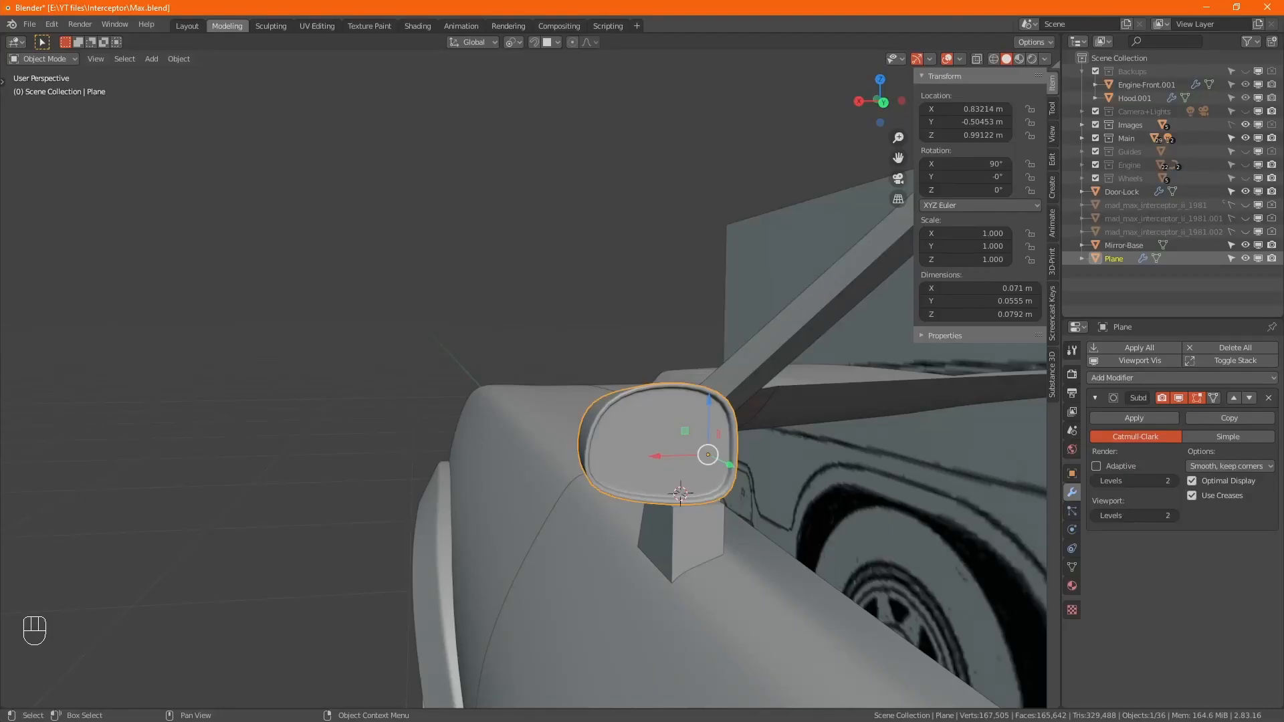
- Move the lower outer corner vertices of the housing's rear end about 0.0076 m inward along X
key("Tab")
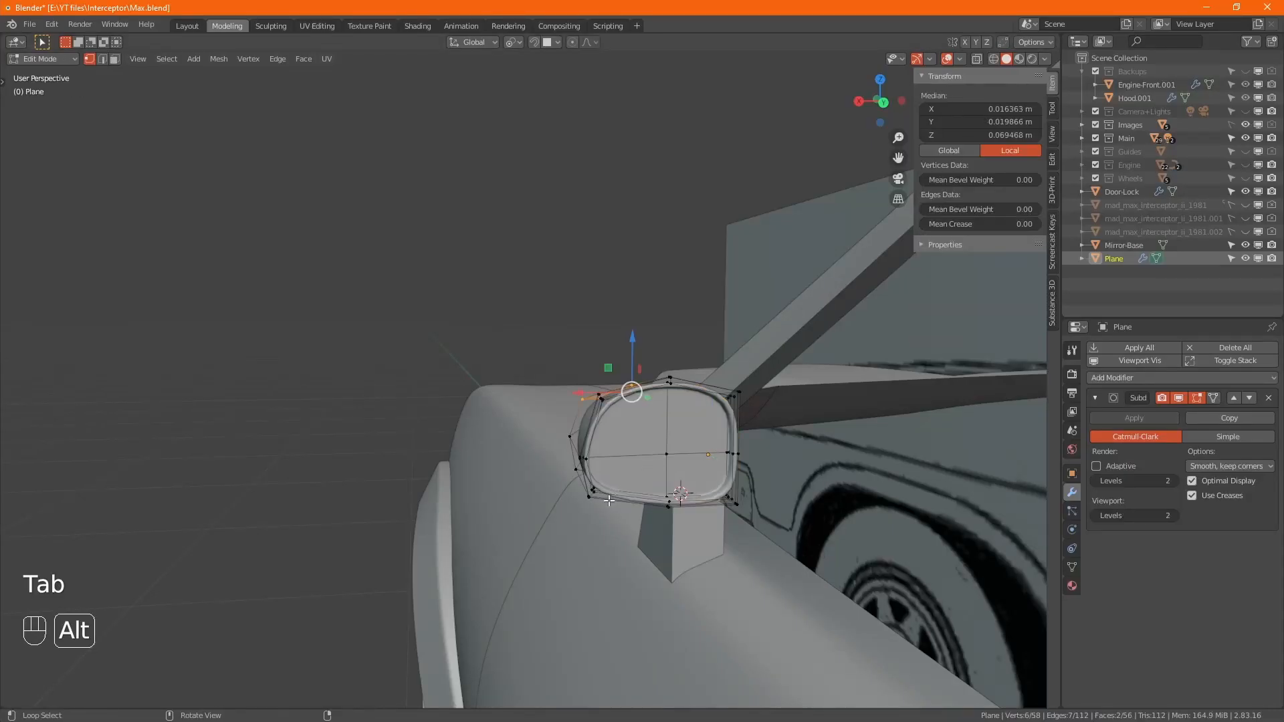
key("alt+z")
key("alt+z")
mouse_move(592, 491)
left_mouse_down("alt")
mouse_move(633, 488)
mouse_move(591, 493)
mouse_move(588, 518)
mouse_move(568, 496)
left_mouse_up("alt")
- Raise the upper outer corner vertices of the housing's rear end along Z by about 0.0017 m and another 0.005 m
key("alt+z")
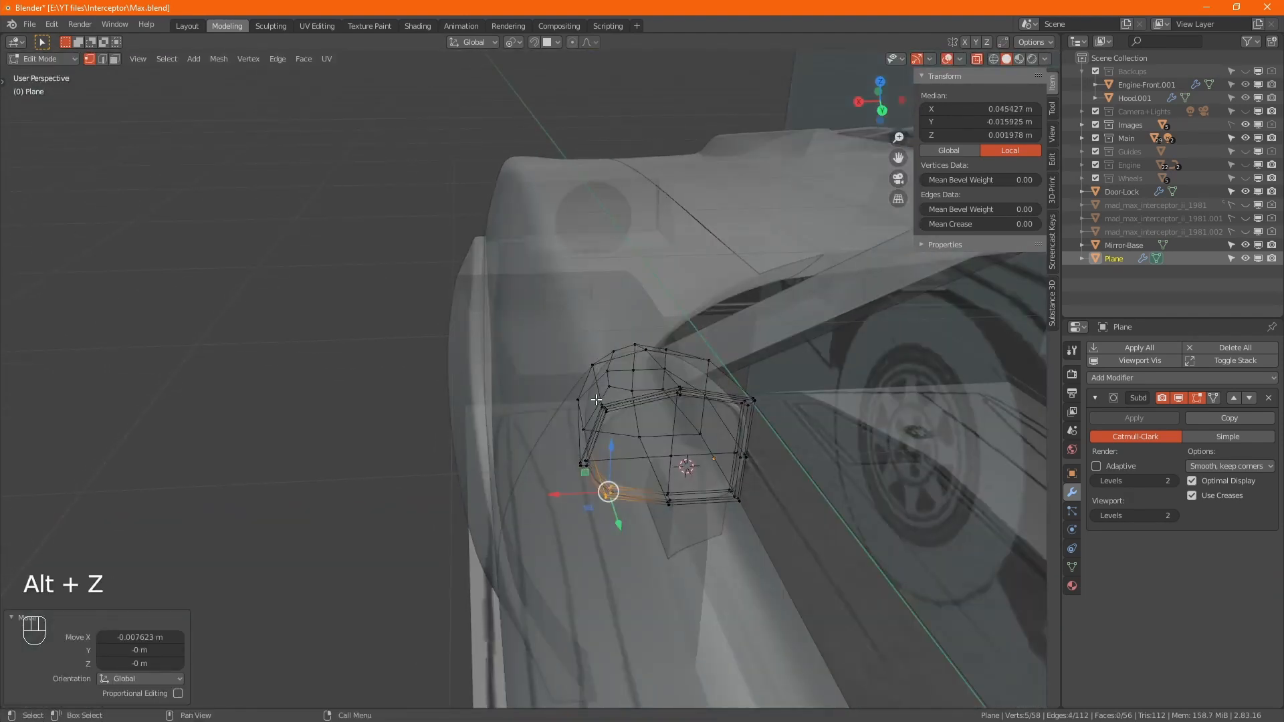
left_click_drag(595, 400, 591, 351)
key("alt+z")
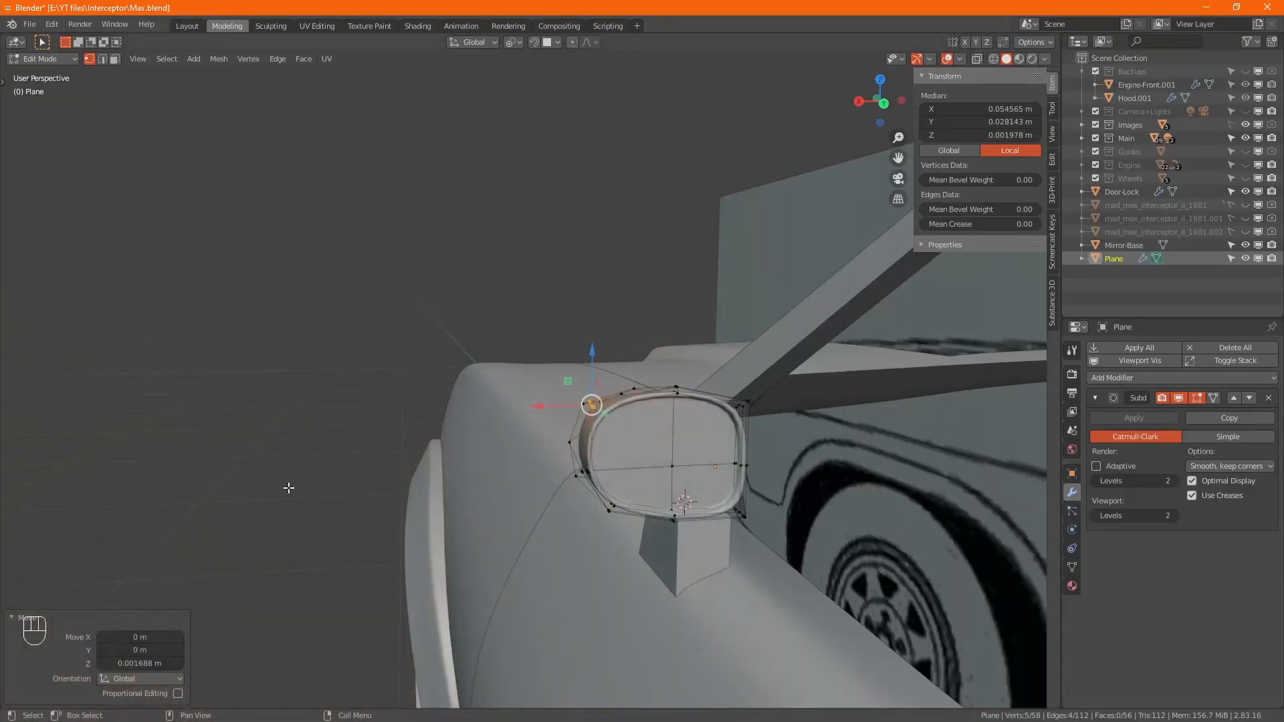
left_click_drag(595, 367, 598, 352)
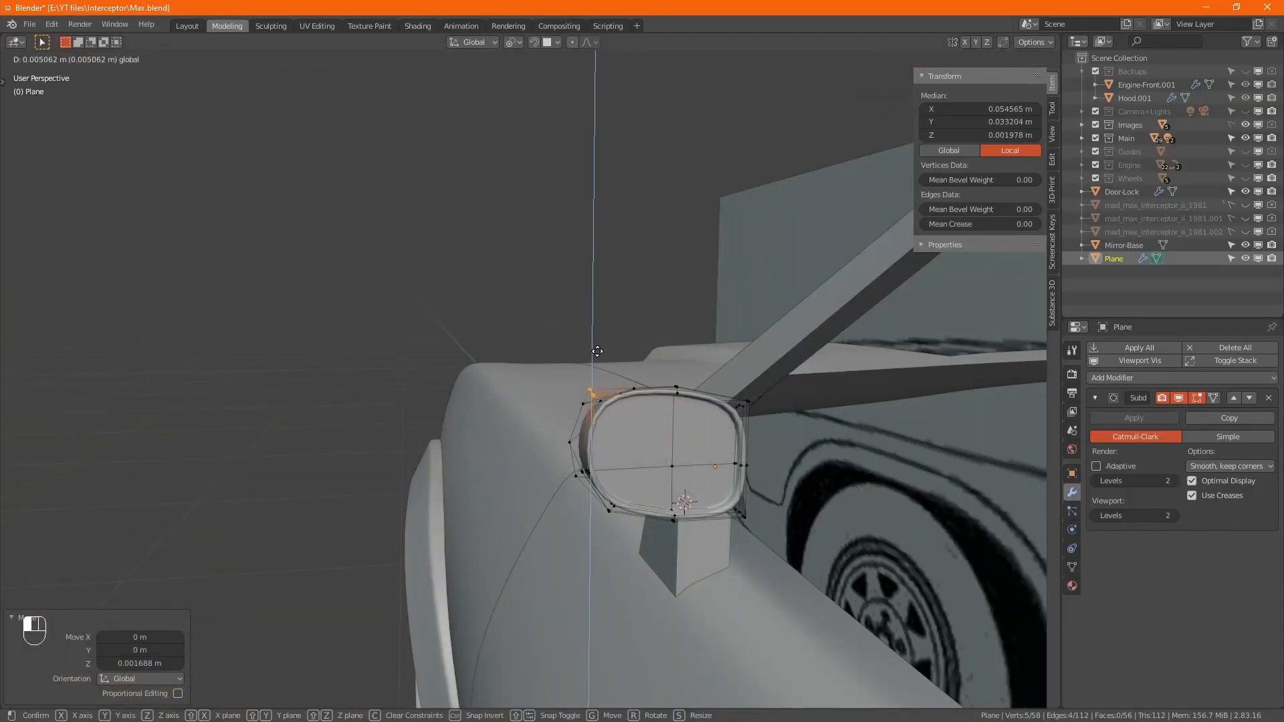
- Raise the upper inner corner vertices of the housing's rear end by about 0.0056 m along Z
key("alt+z")
left_click(741, 403)
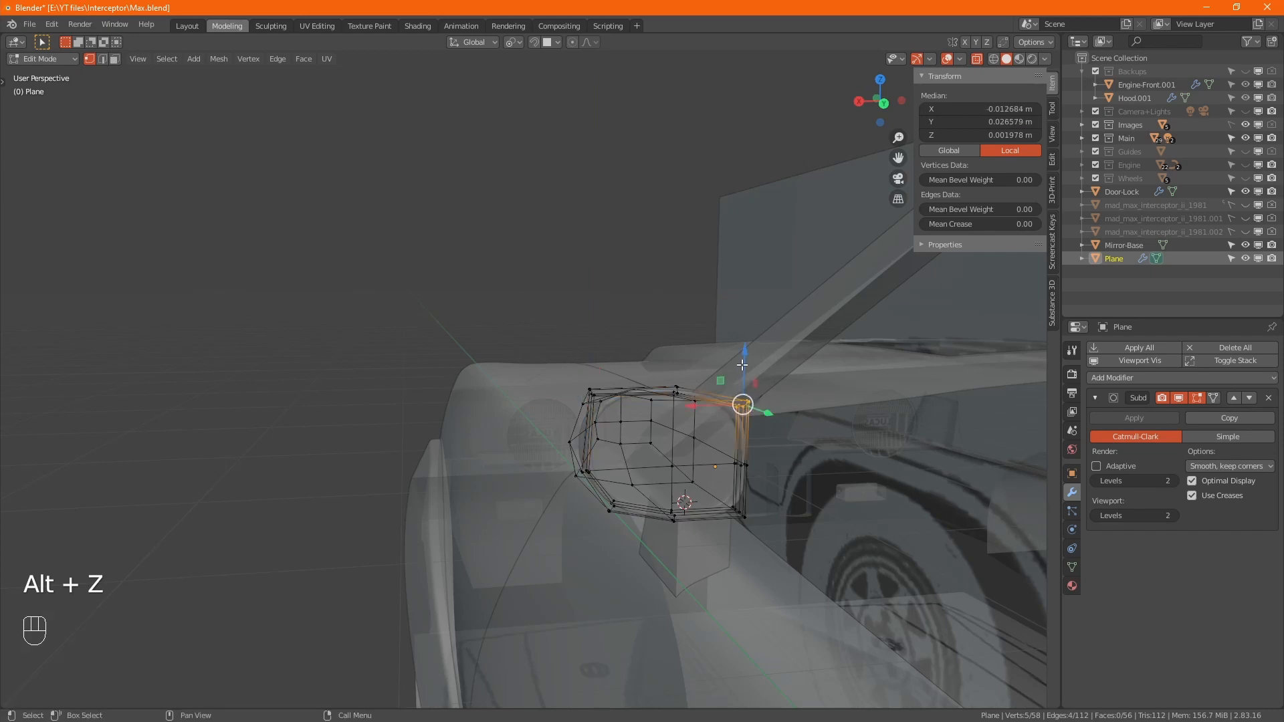
left_click_drag(743, 364, 748, 349)
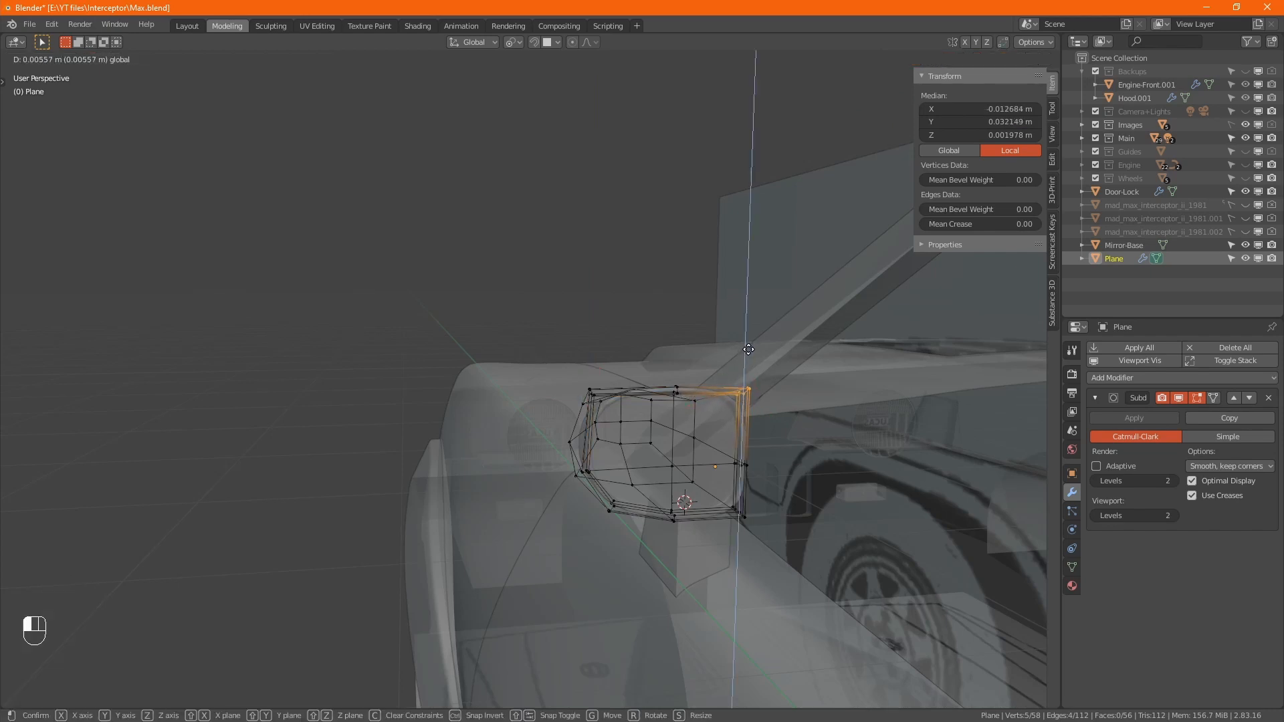
key("alt+z")
key("Tab")
left_click_drag(741, 404, 844, 455, "alt")
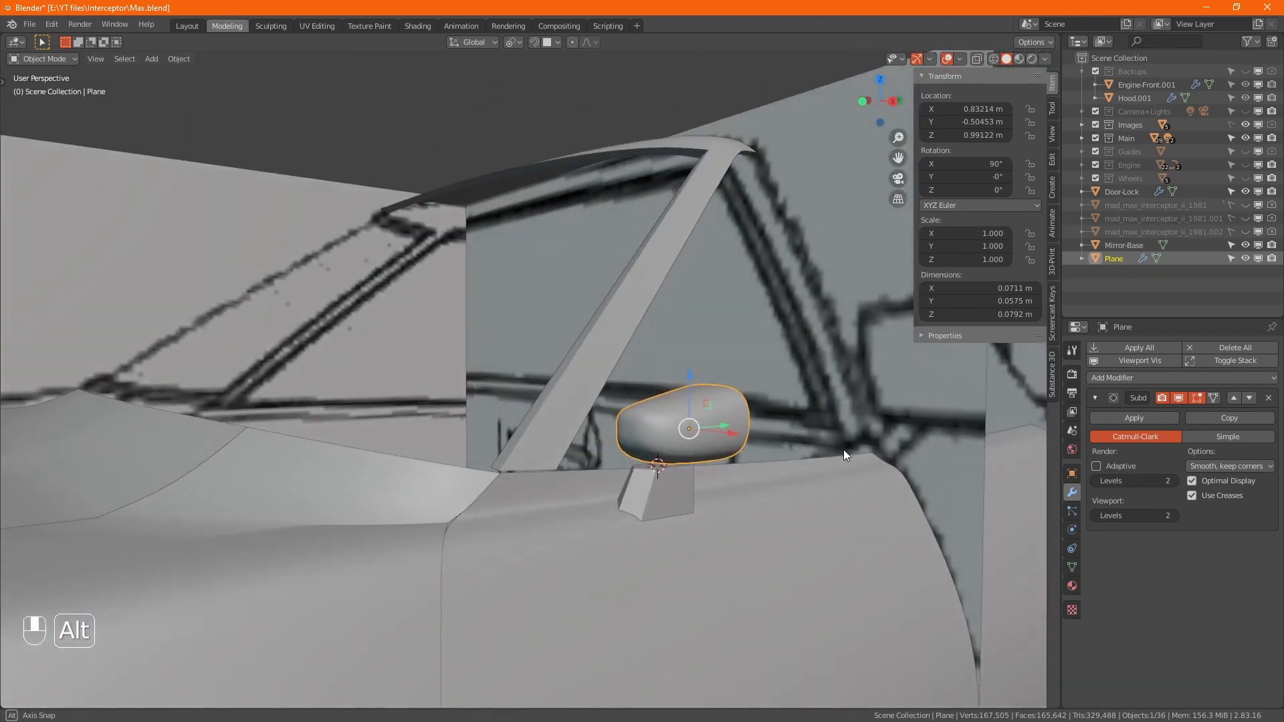
- Examine the door mirror's shape in the rear.jpg, front.jpg and side.jpg reference photos
key("alt+Tab")
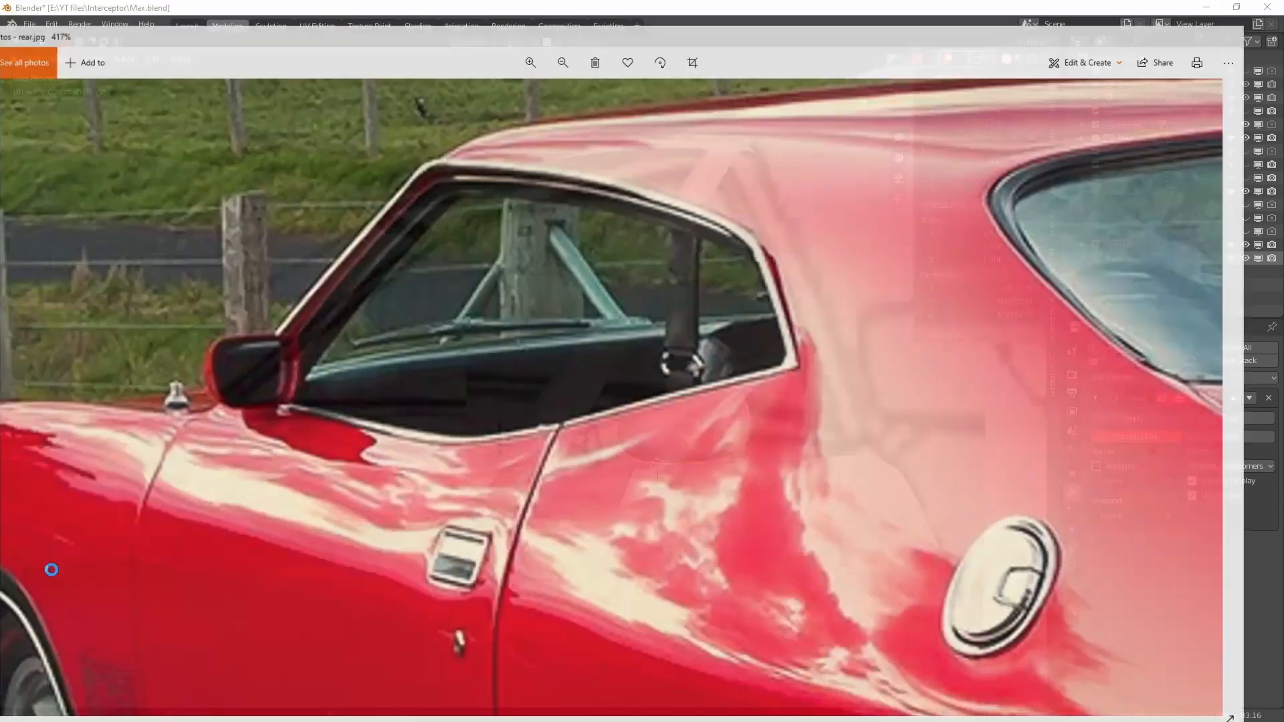
scroll(697, 332, "down", 6)
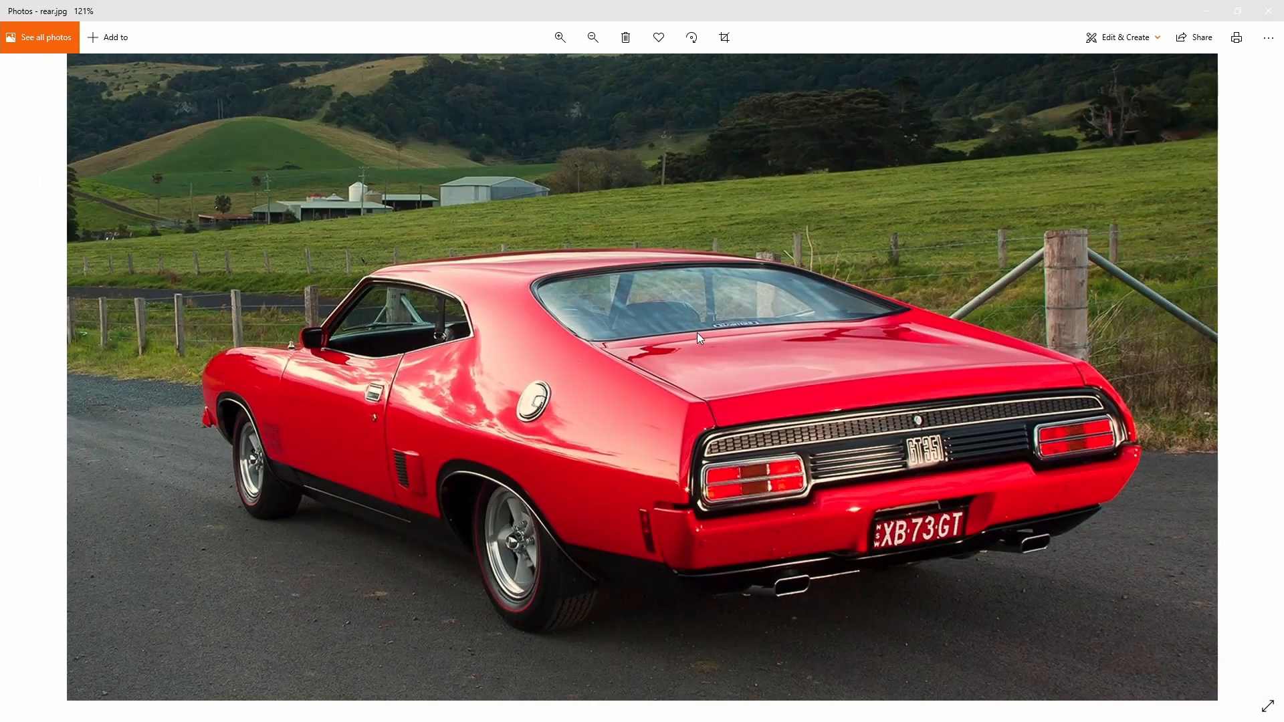
scroll(697, 331, "down", 1)
key("Right")
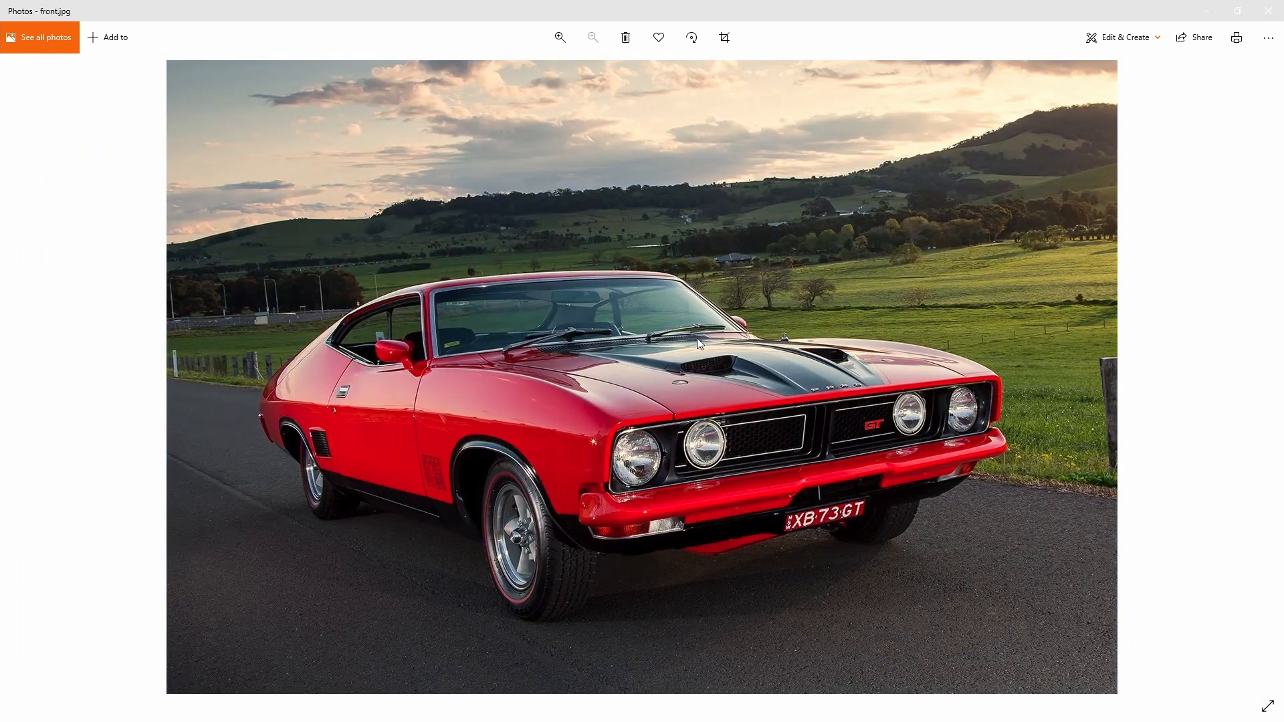
key("Left")
key("Right")
key("Left")
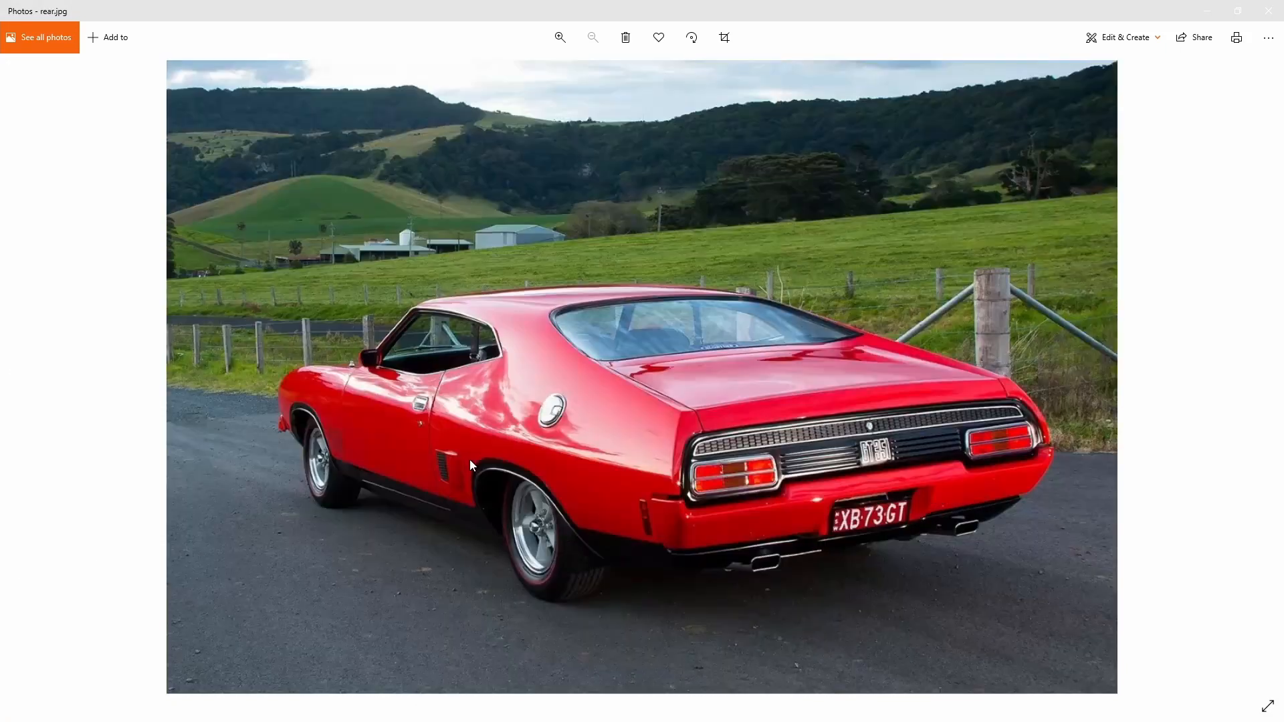
key("Right")
key("Left")
key("Right")
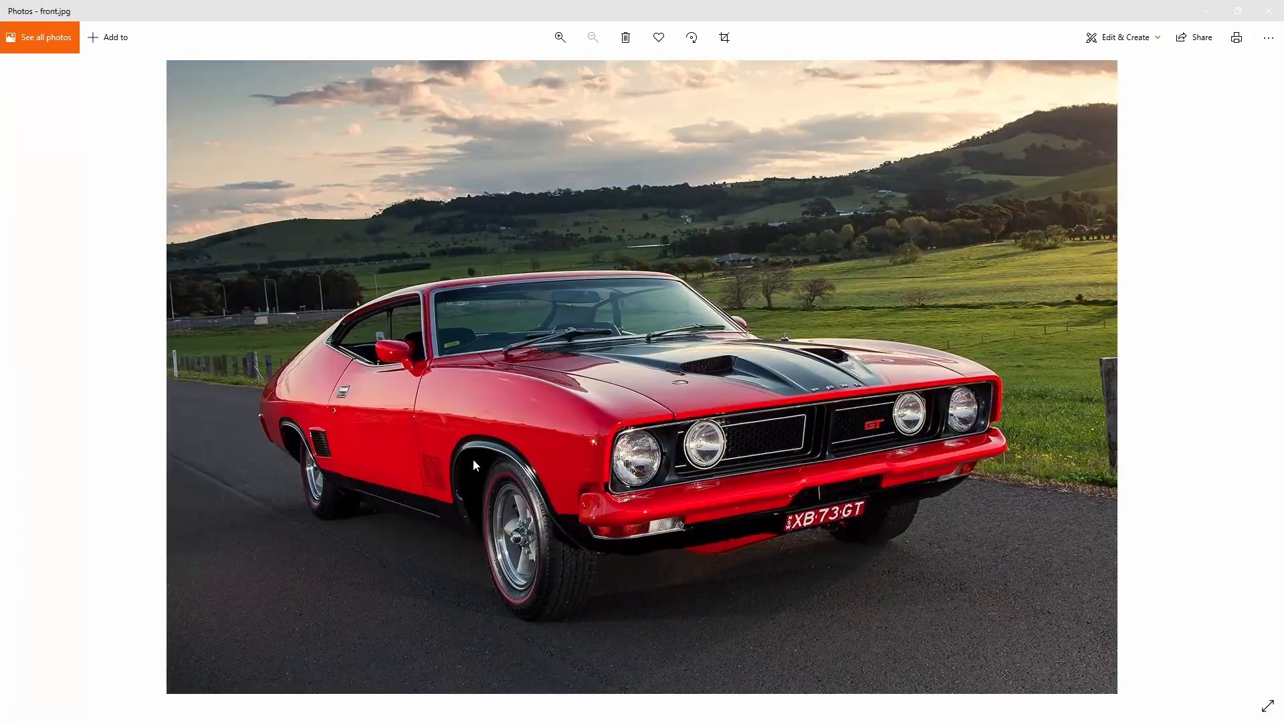
key("Left")
key("Right")
key("Left")
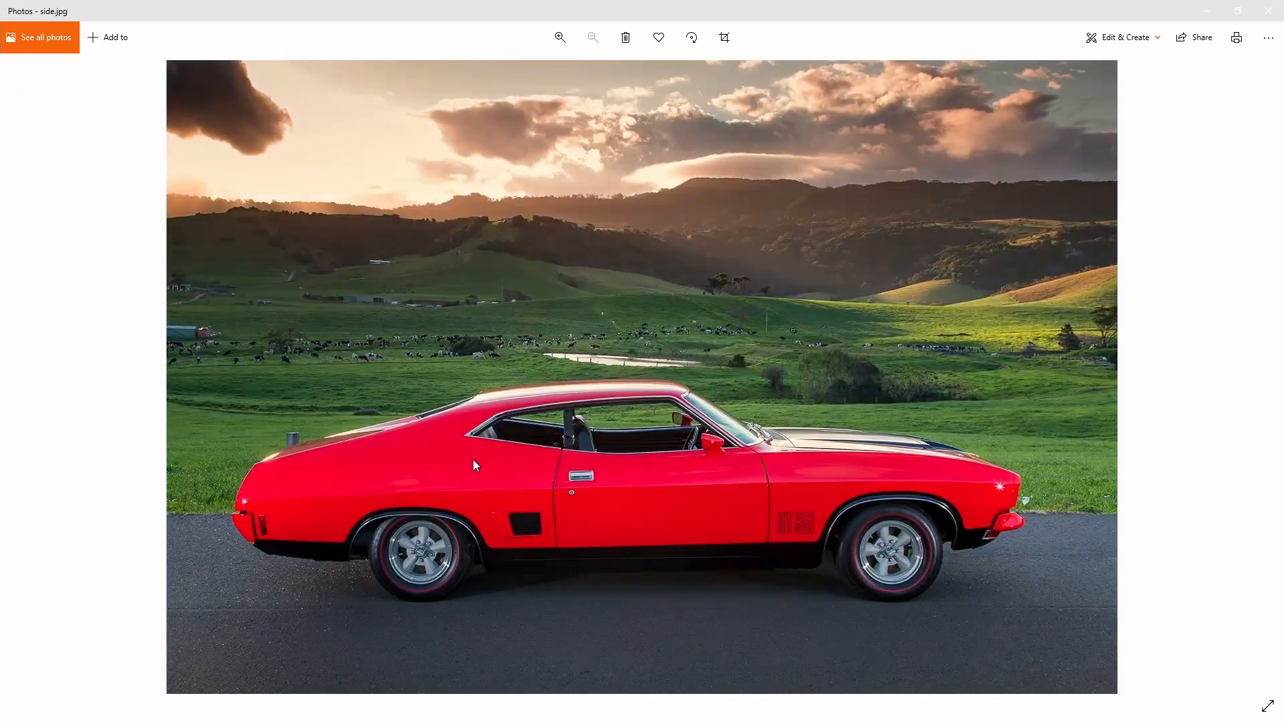
key("Right")
key("alt+Tab")
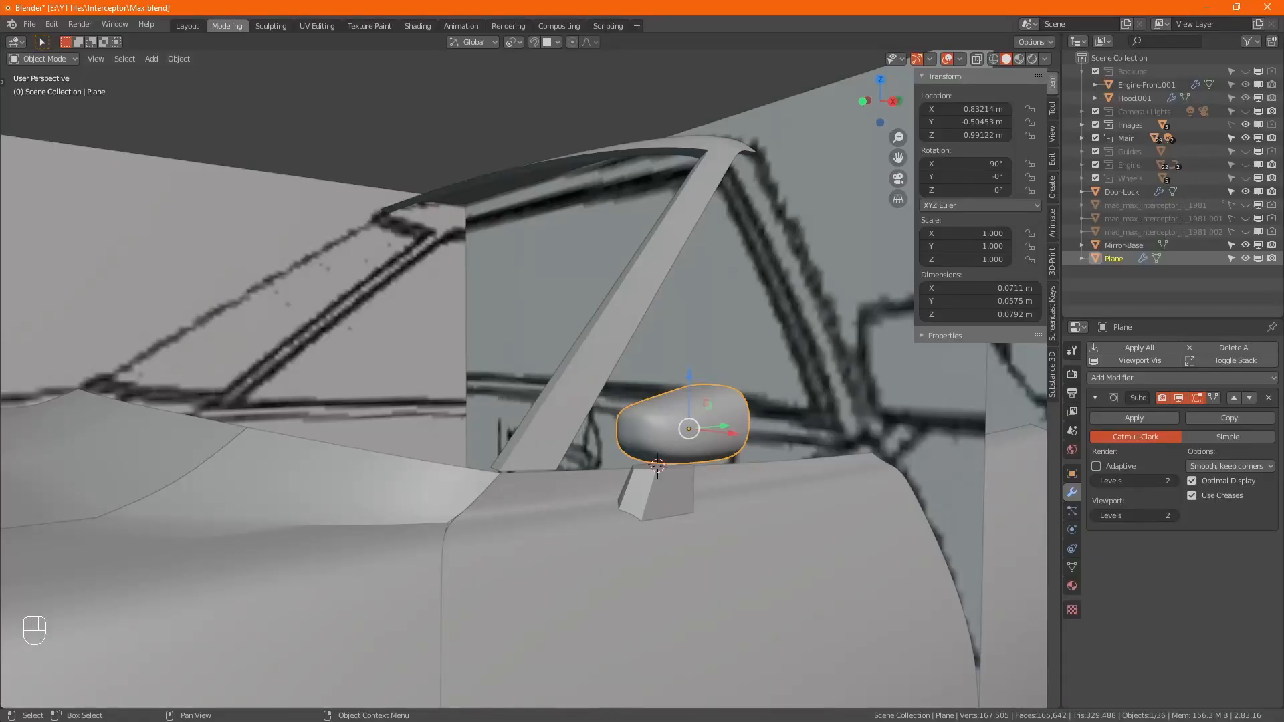
- Move the middle row of three vertices on the housing's front end about 0.0032 m forward along Y
key("Tab")
middle_click_drag(659, 437, 601, 430, "alt")
scroll(600, 430, "up", 5)
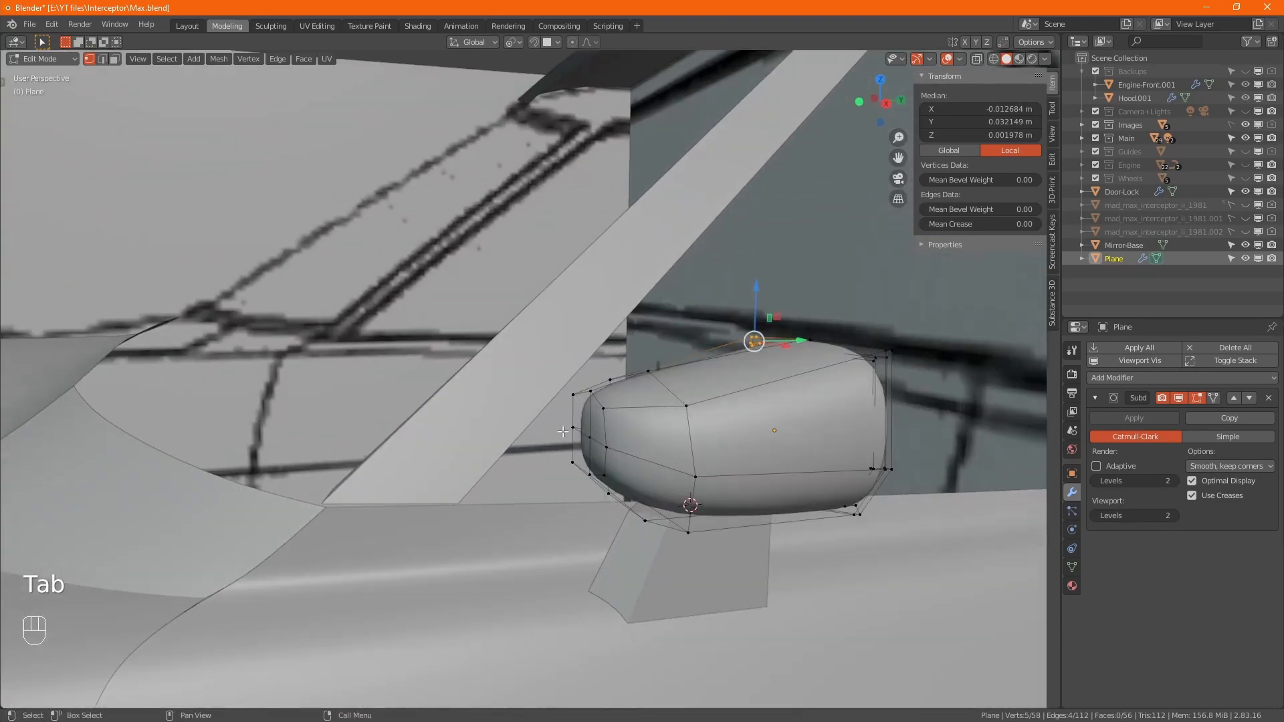
left_click(571, 429)
left_click(610, 452, "ctrl")
middle_click_drag(619, 458, 645, 462, "alt")
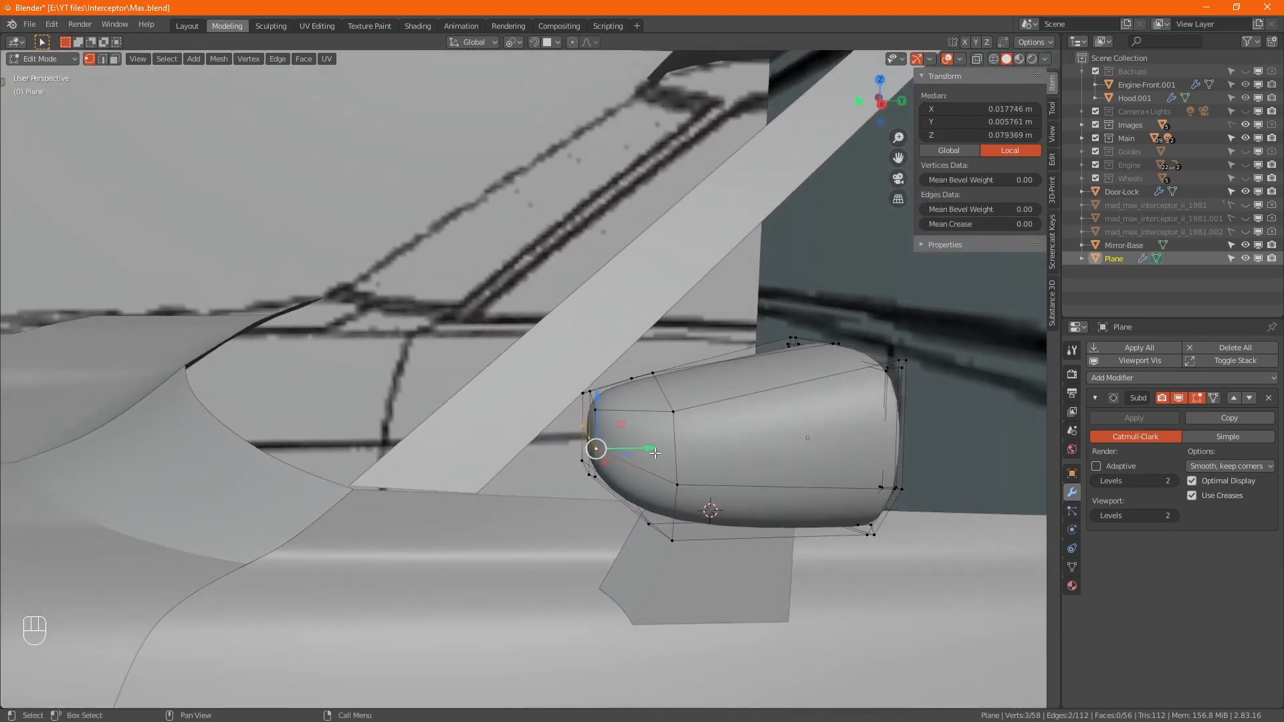
left_click_drag(655, 453, 639, 451)
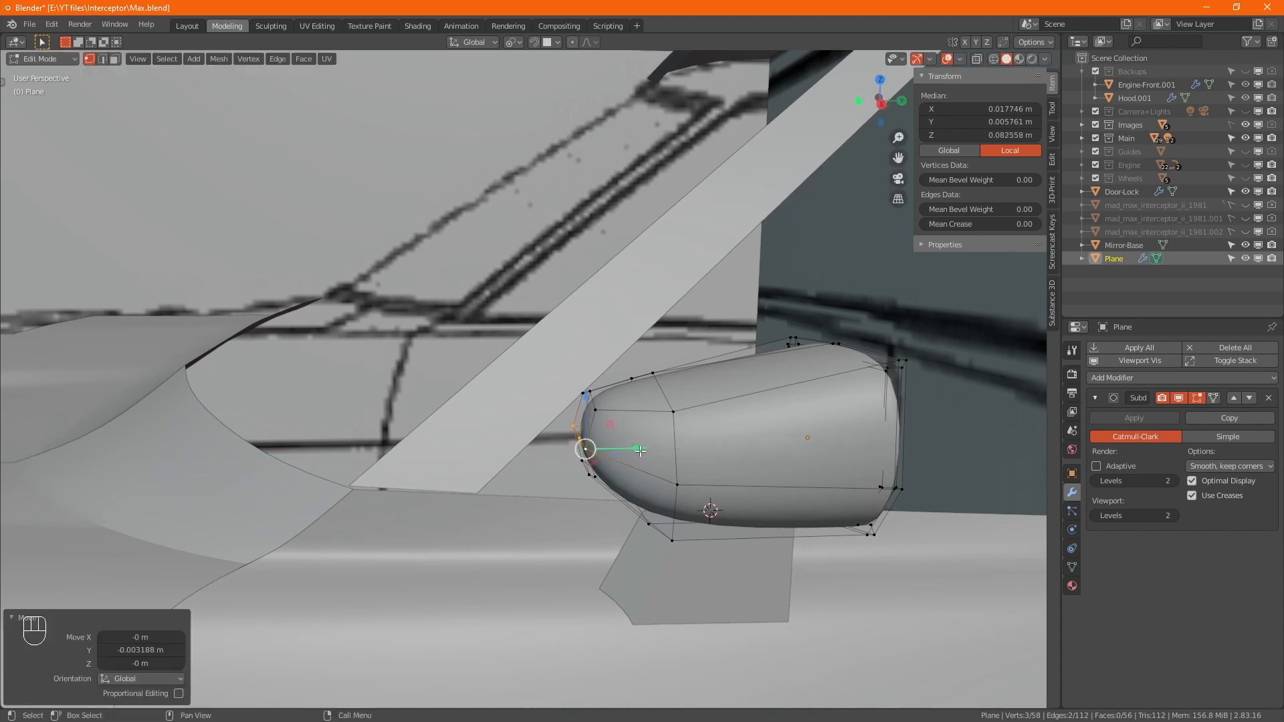
- Move the two end vertices of that front row back along Y by about 0.0014 m and another 0.0018 m
middle_click_drag(640, 450, 592, 437, "alt")
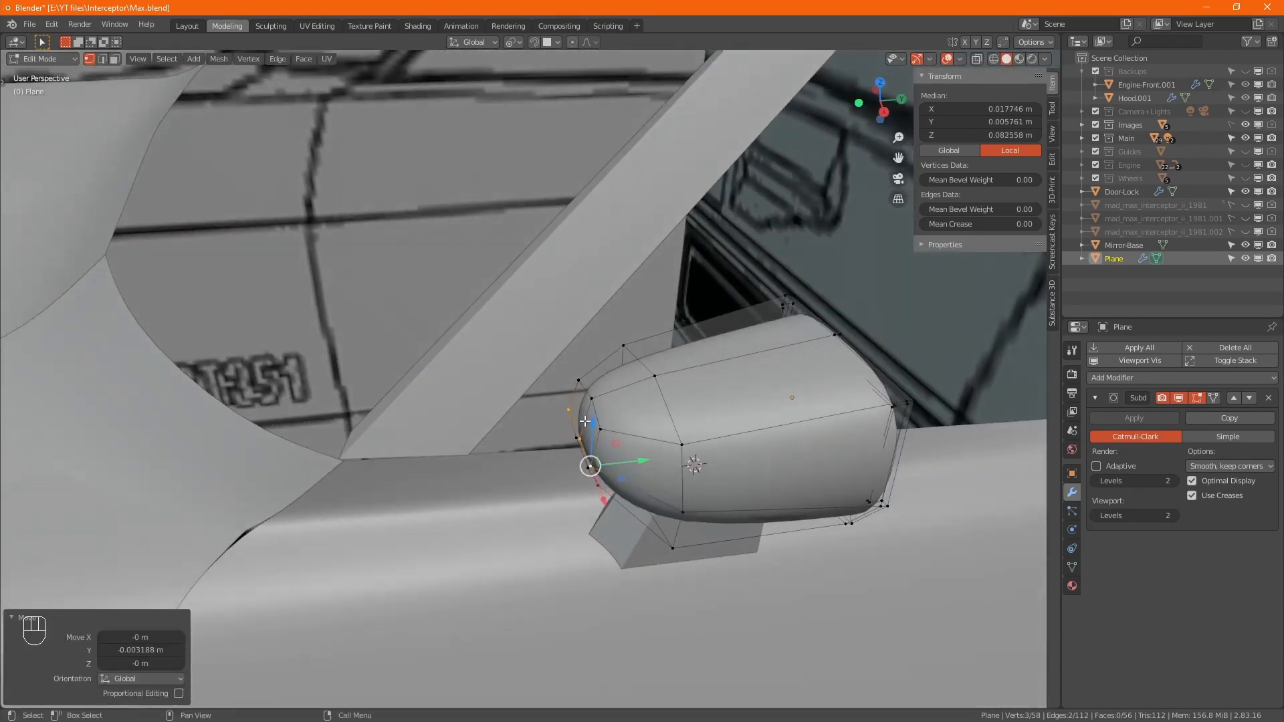
left_click(569, 408)
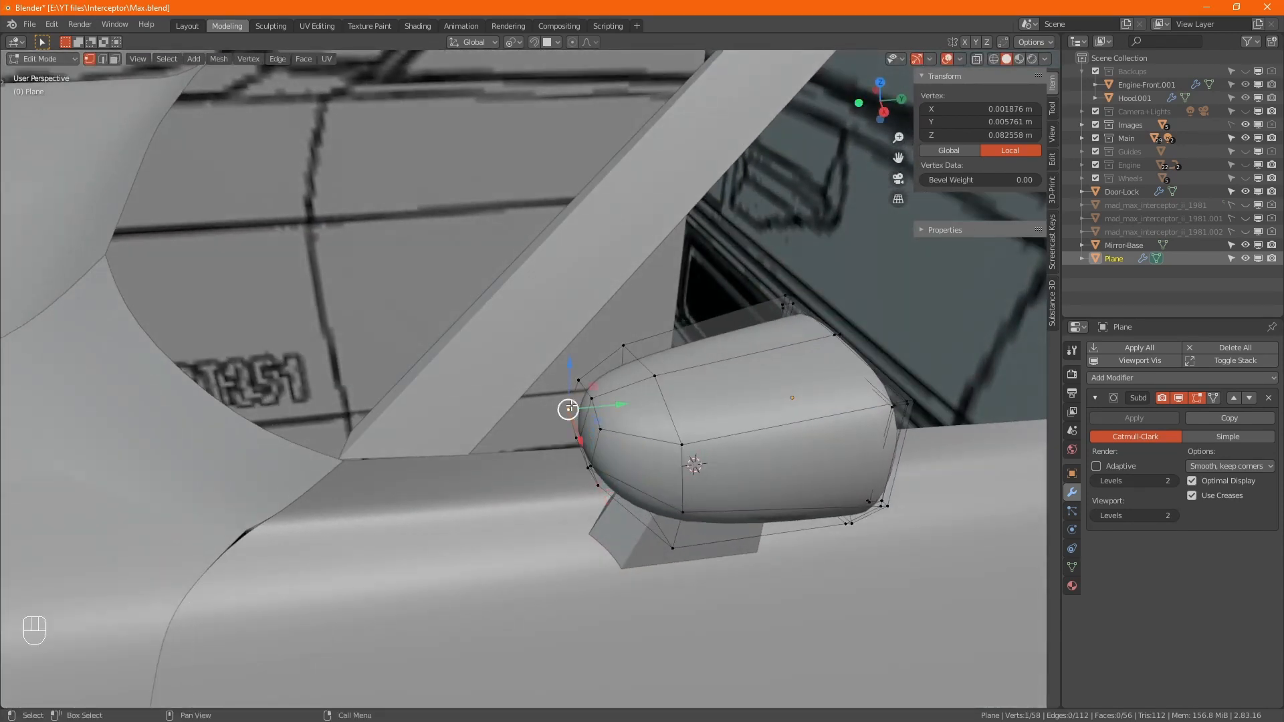
left_click(594, 465, "shift")
key("g")
key("y")
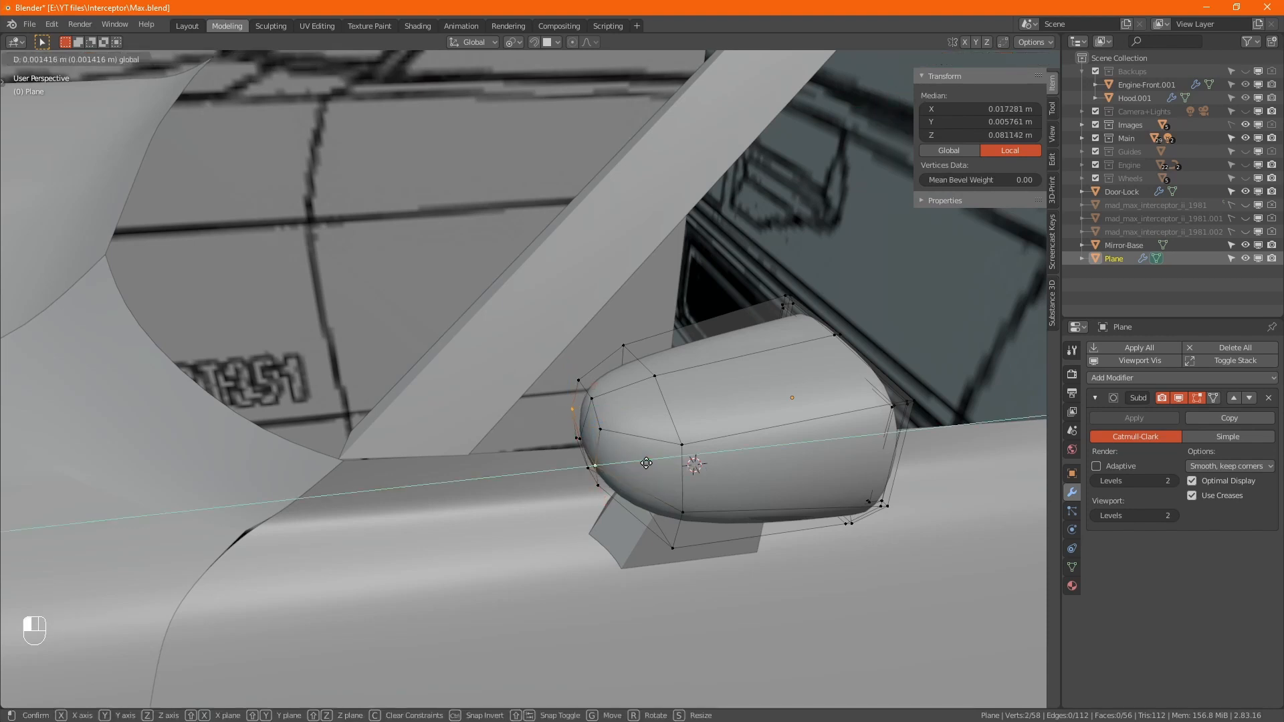
left_click(645, 462)
key("g")
key("y")
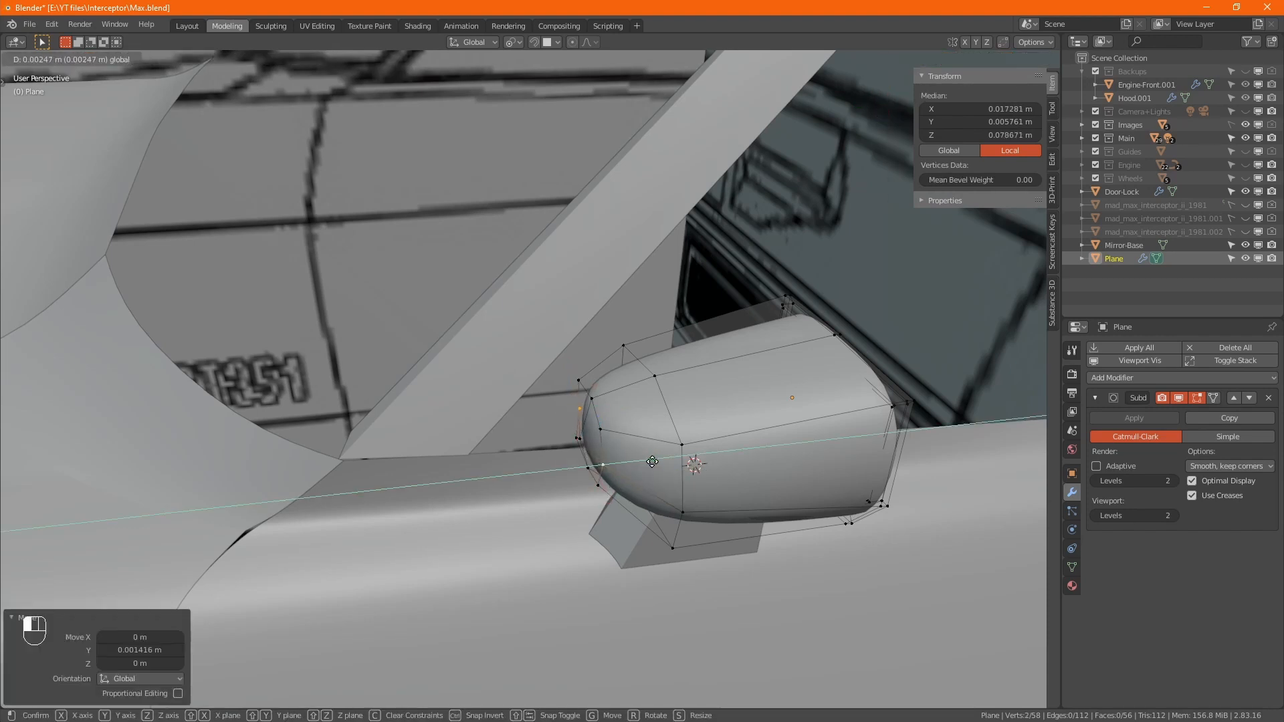
left_click_drag(650, 462, 650, 463)
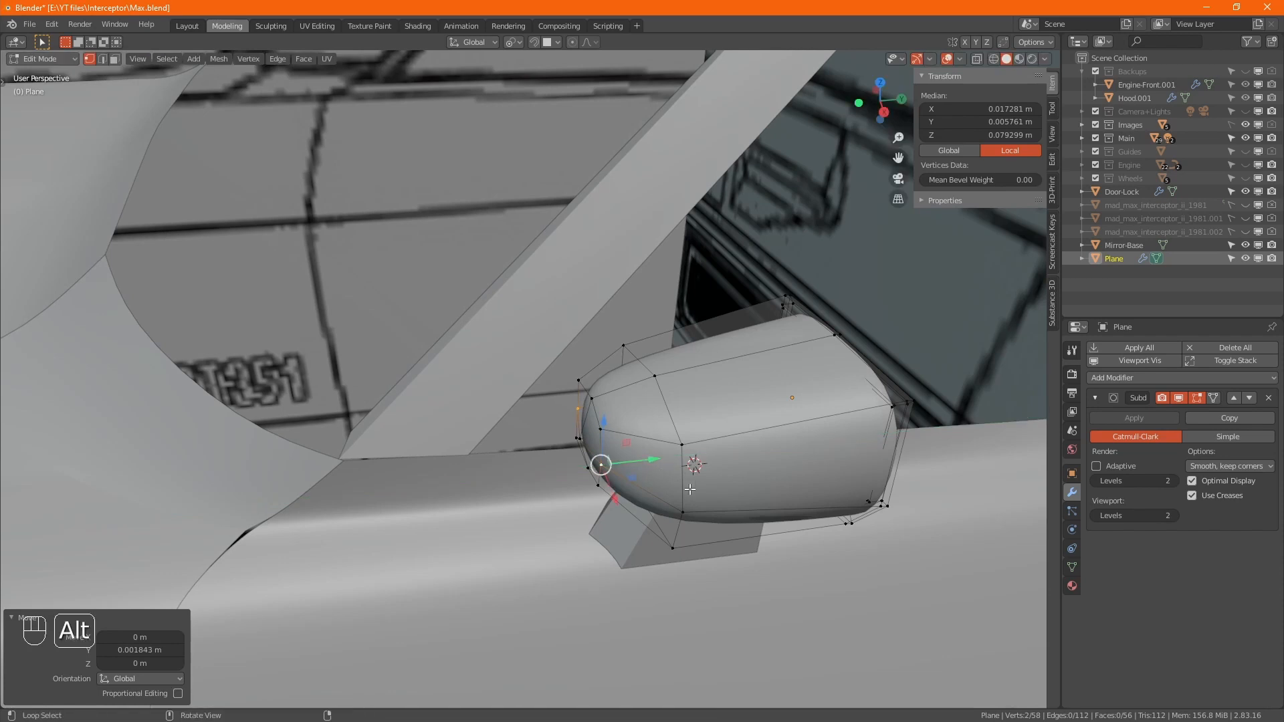
middle_click_drag(654, 463, 670, 426, "alt")
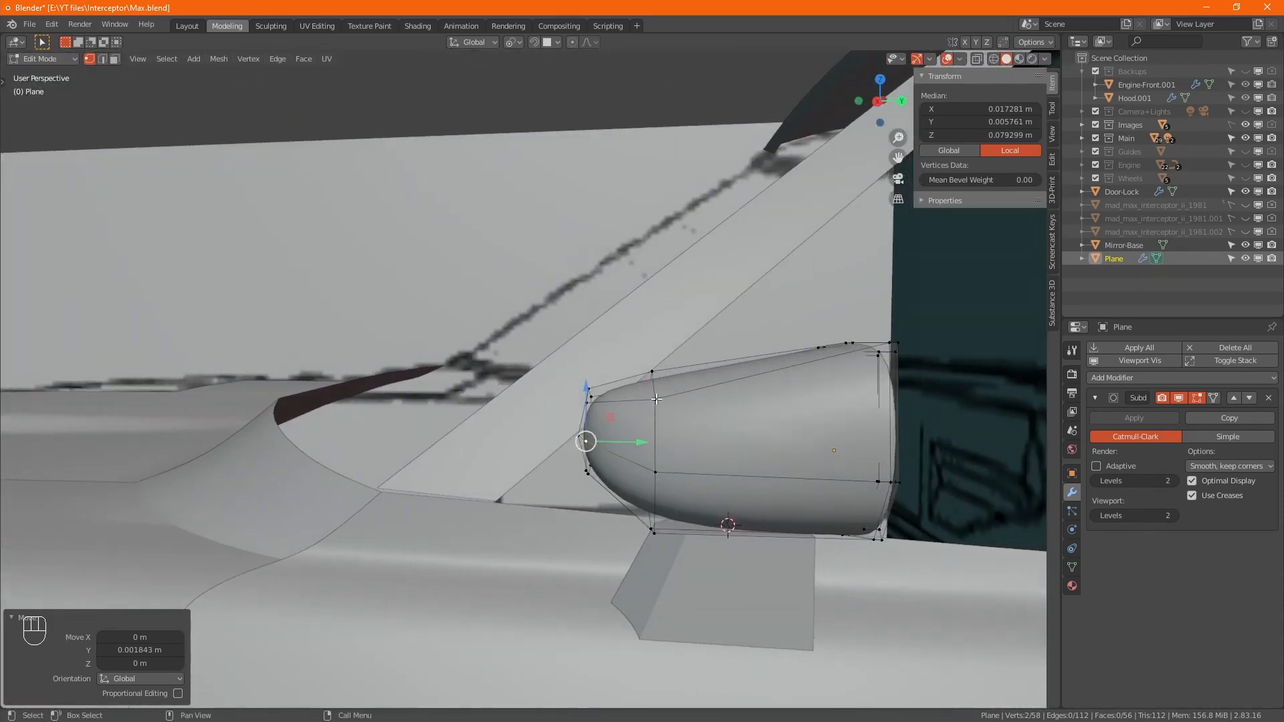
- Raise the outer upper vertex behind the housing's front end slightly along Z and compare the shape with the front.jpg photo
left_click(657, 399)
left_click_drag(658, 349, 666, 328)
middle_click_drag(667, 328, 562, 437, "alt")
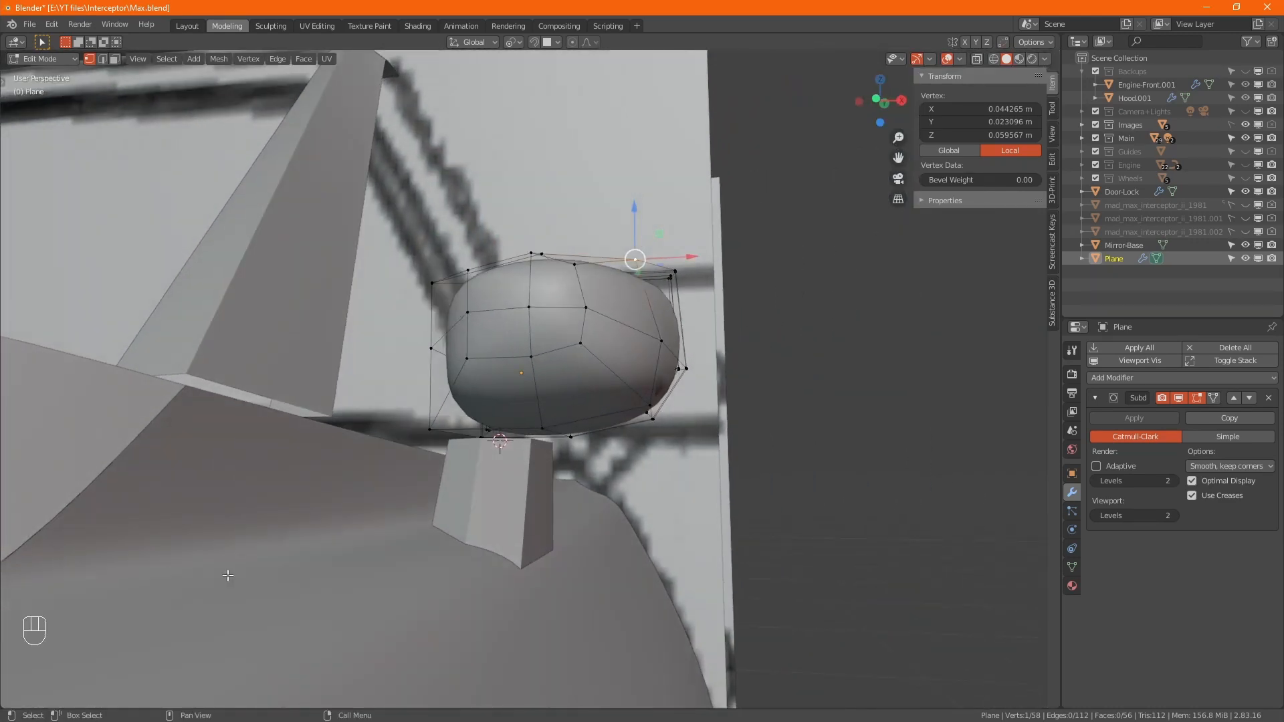
key("alt+Tab")
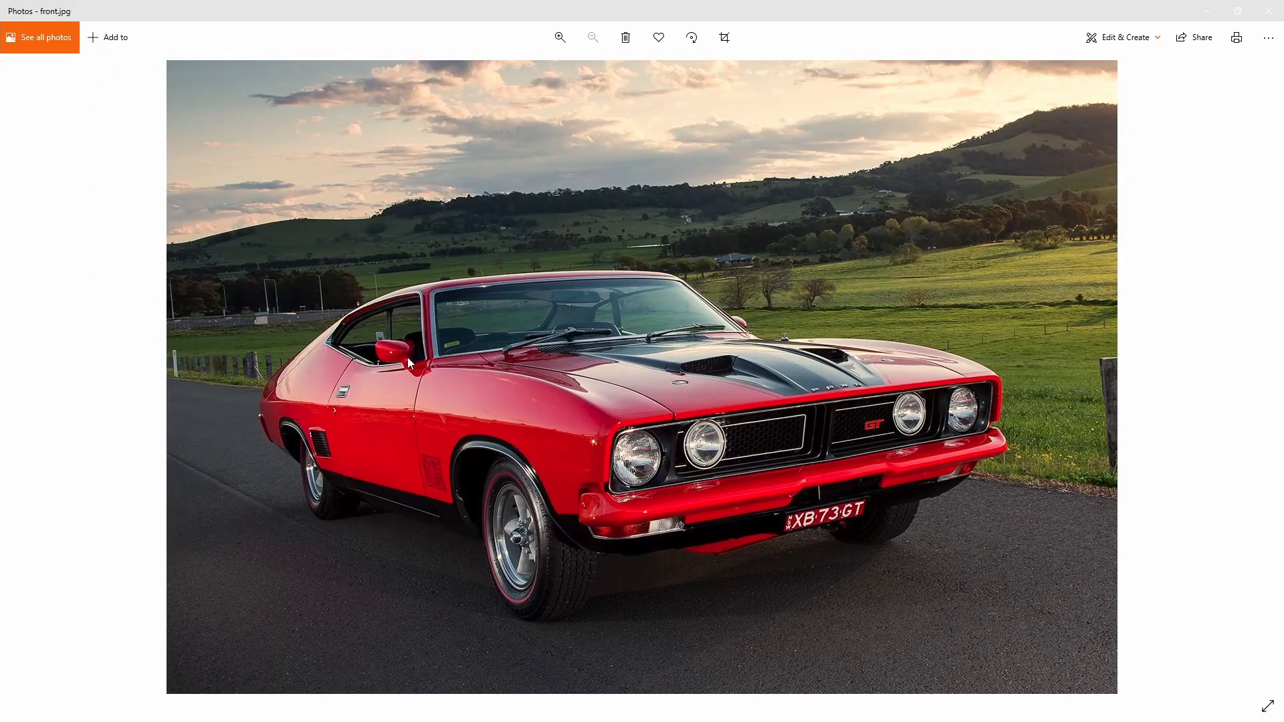
key("alt+Tab")
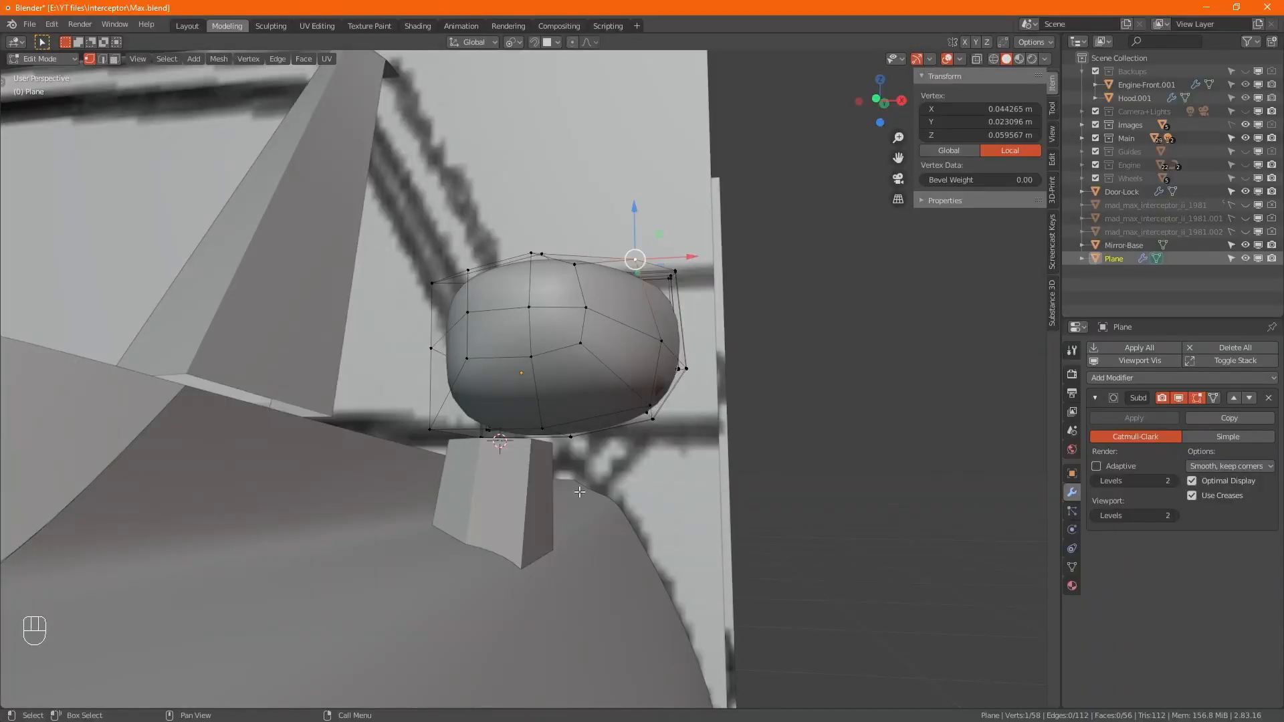
- Inset the face on the housing's underside above the base by about 0.0013 m
middle_click_drag(612, 477, 496, 464, "alt")
key("3")
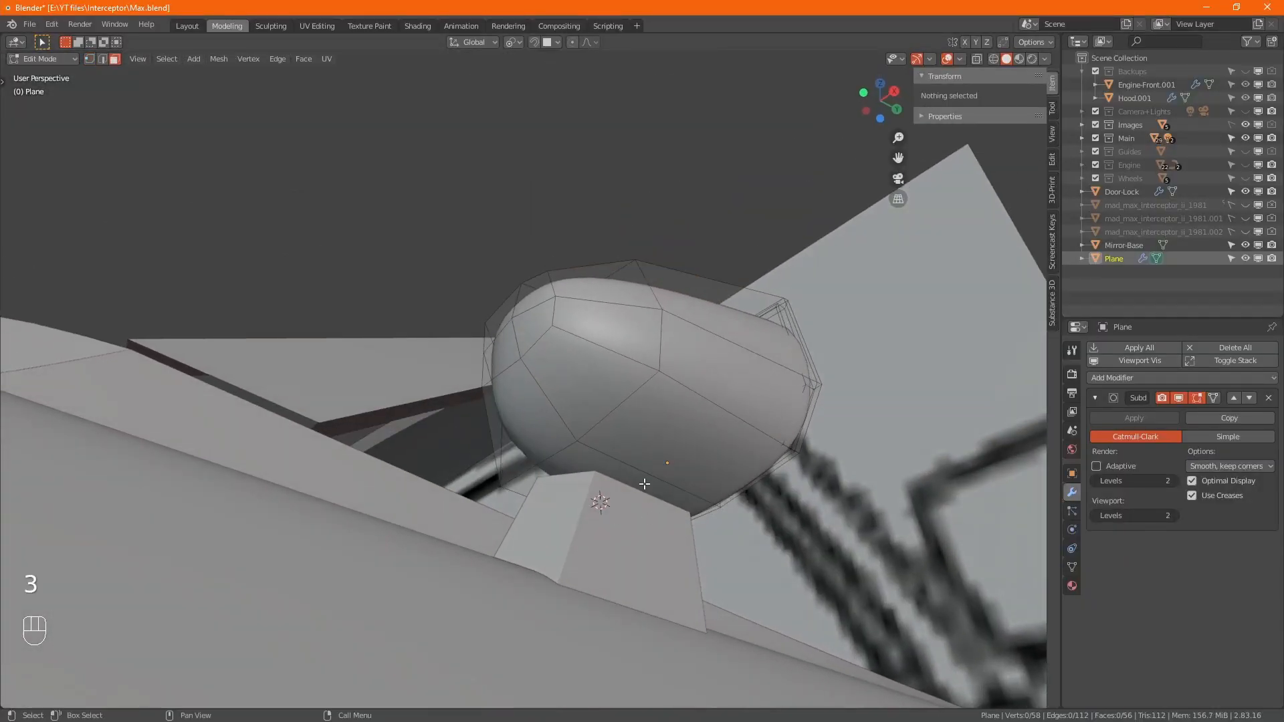
left_click(647, 499)
key("i")
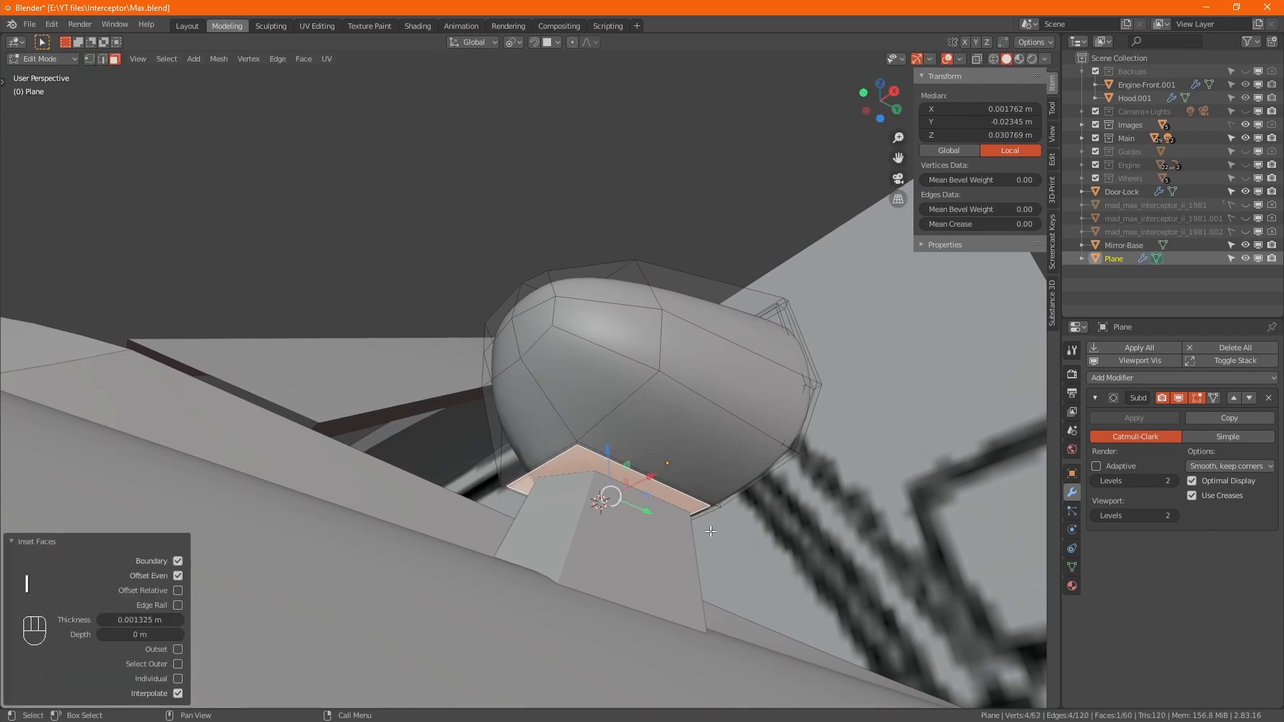
- Extrude the inset underside face and lower it about 0.036 m along Z to form a stem
key("e")
key("z")
right_click(701, 585)
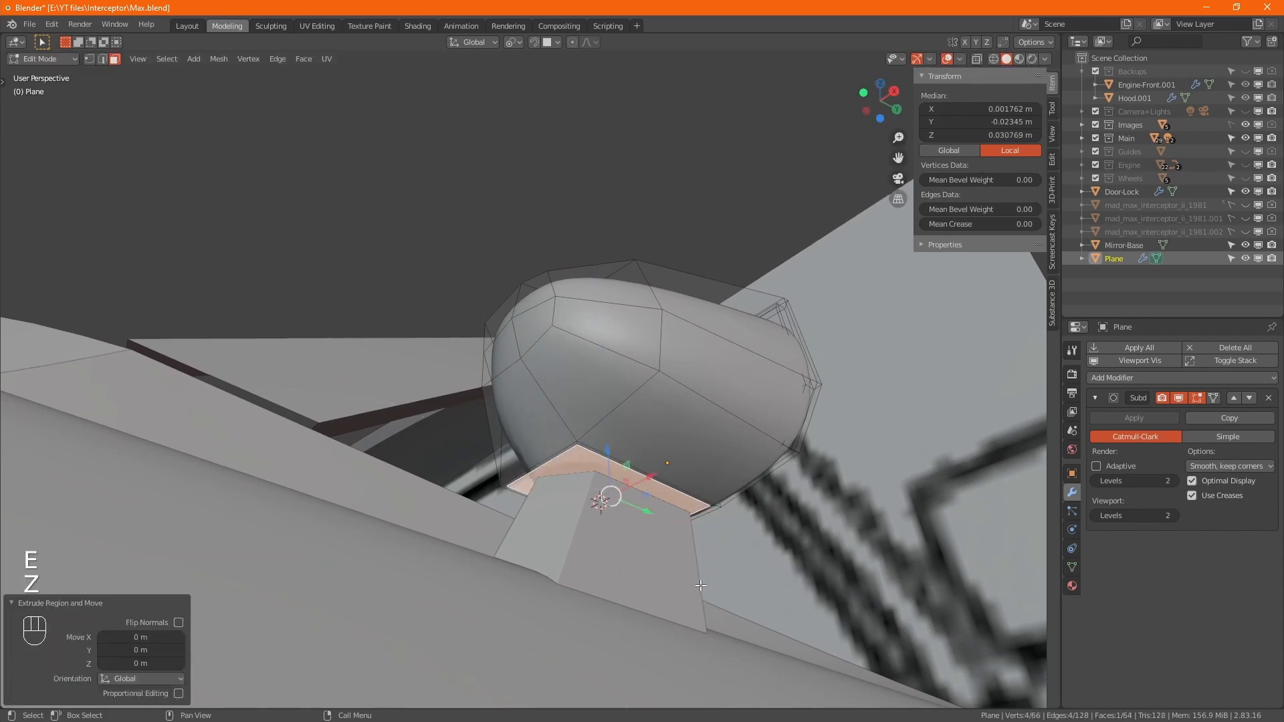
left_click_drag(626, 465, 619, 595)
middle_click_drag(619, 595, 684, 513)
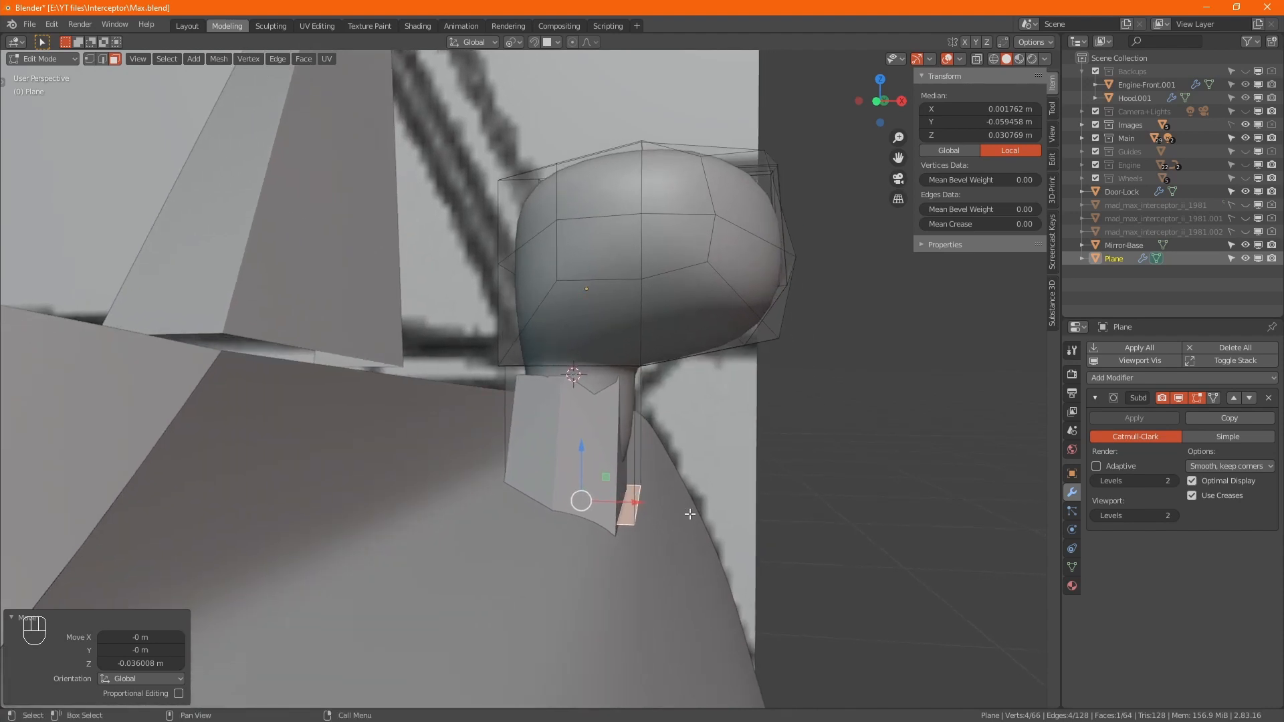
- Isolate the stem's bottom face and raise it along Z by about 0.0091 m and another 0.0005 m
key("shift+h")
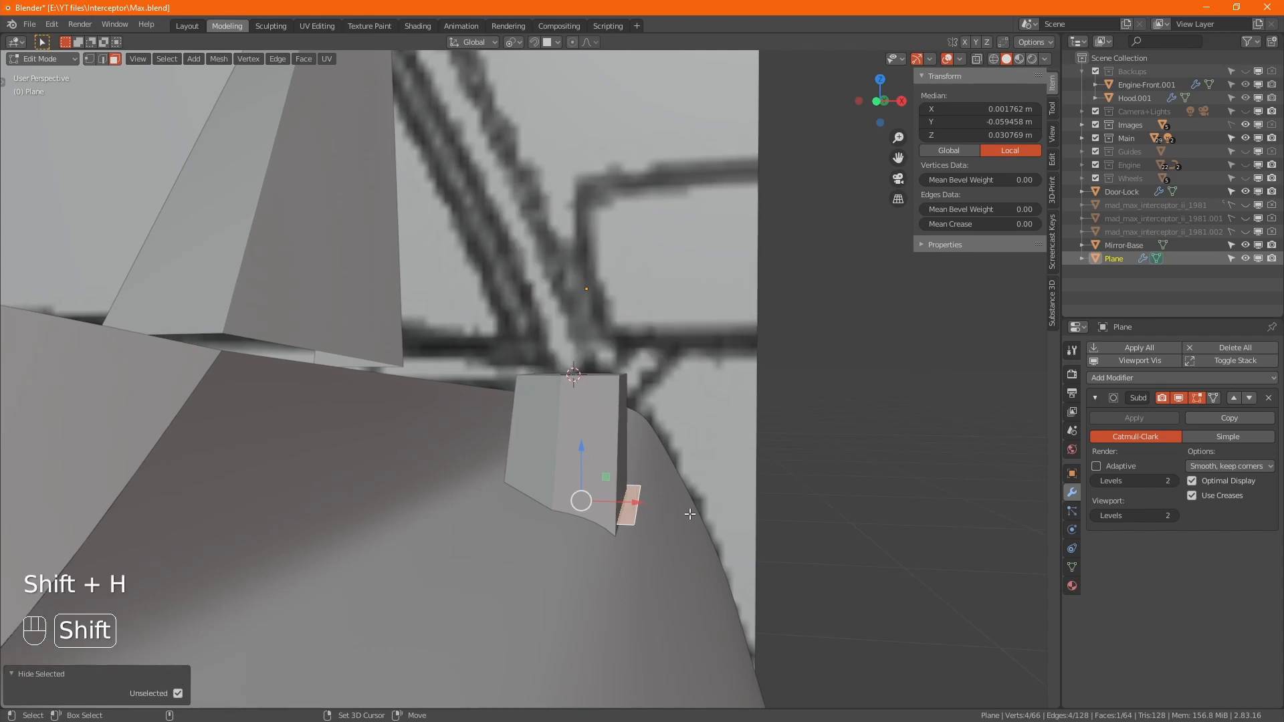
key("alt+z")
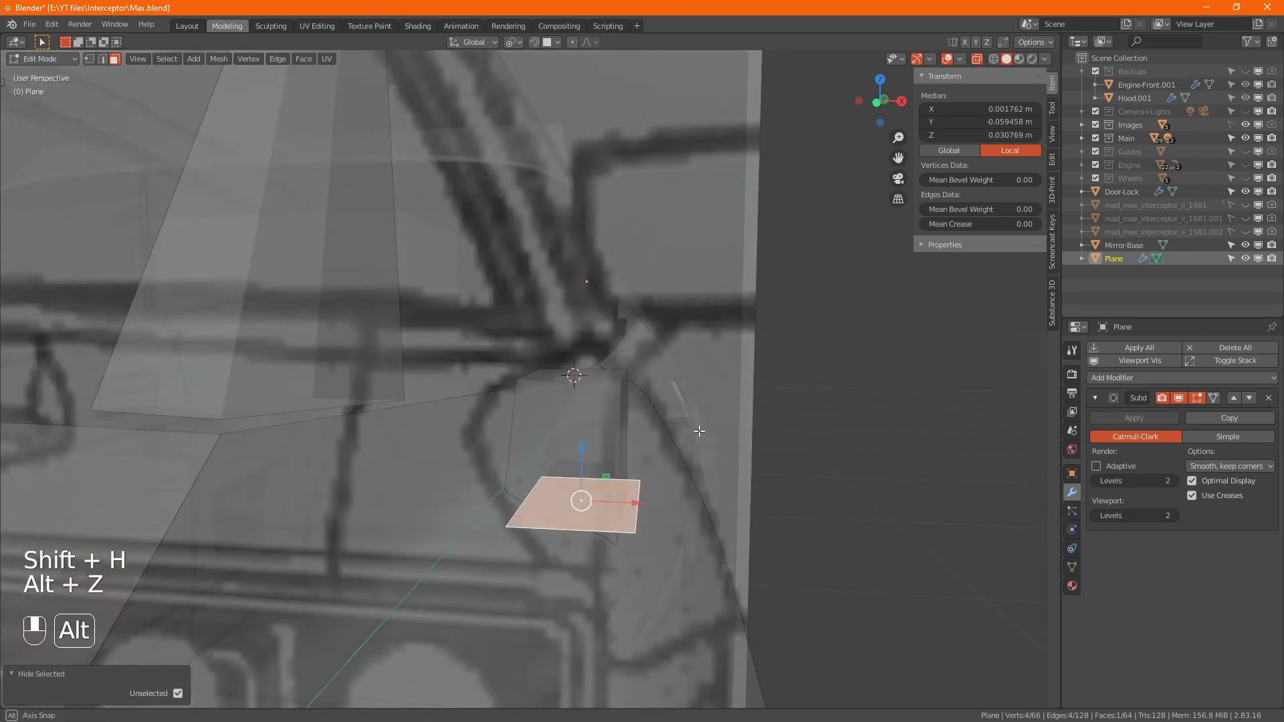
left_click_drag(582, 447, 580, 417)
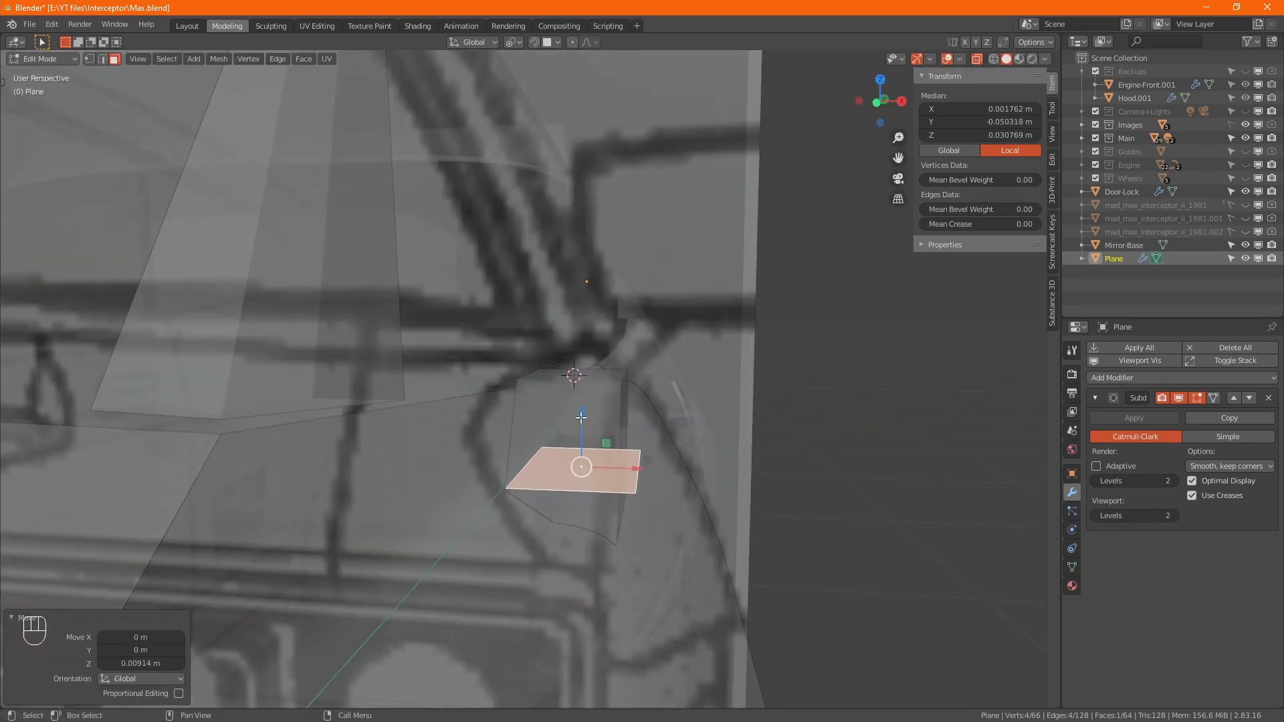
key("alt+z")
middle_click_drag(593, 420, 542, 416)
left_click_drag(577, 415, 579, 410)
middle_click_drag(579, 411, 578, 558, "alt")
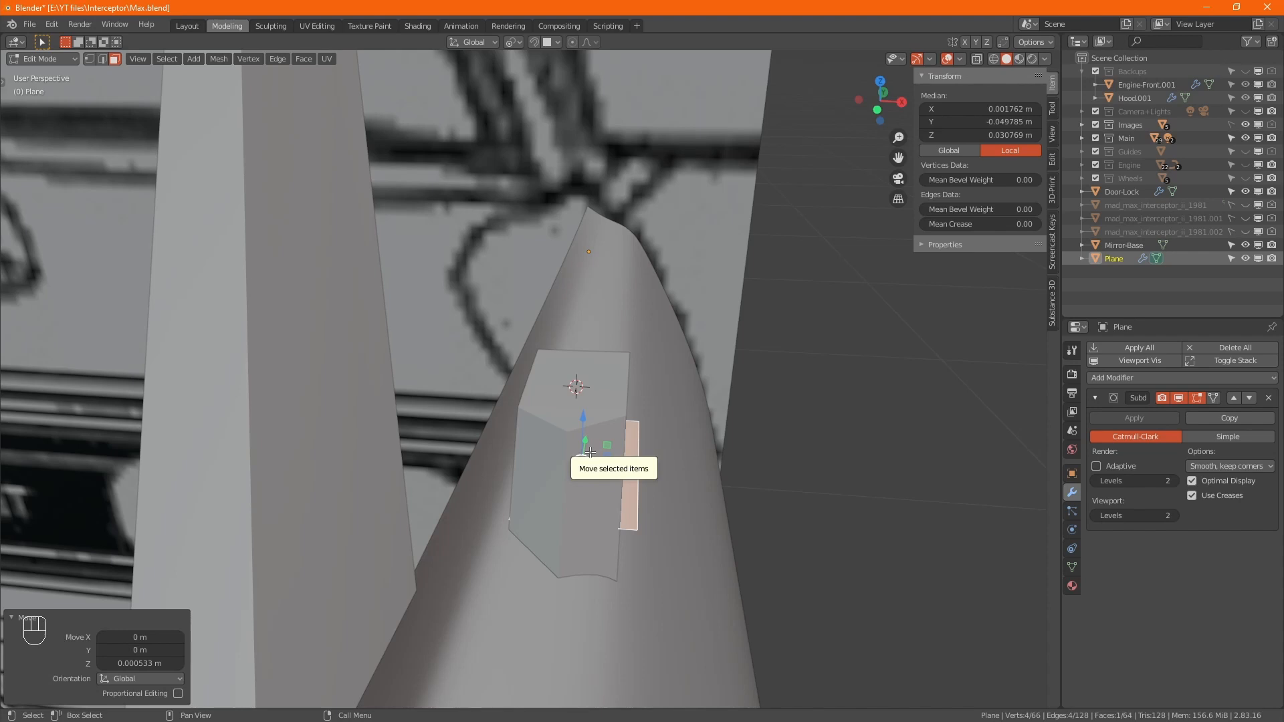
- Reveal the hidden housing mesh and add one centred loop cut running through the stem and the housing
key("alt+h")
key("alt+z")
key("alt+z")
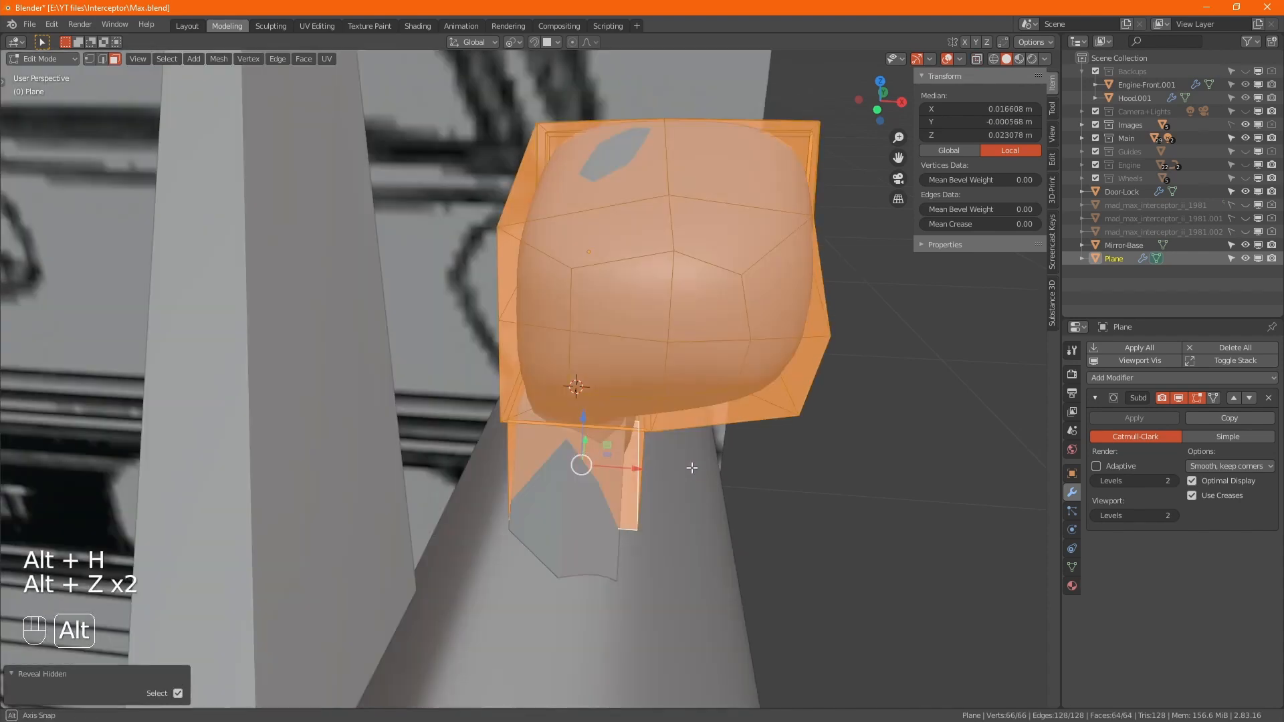
middle_click_drag(590, 452, 677, 460, "alt")
key("ctrl+r")
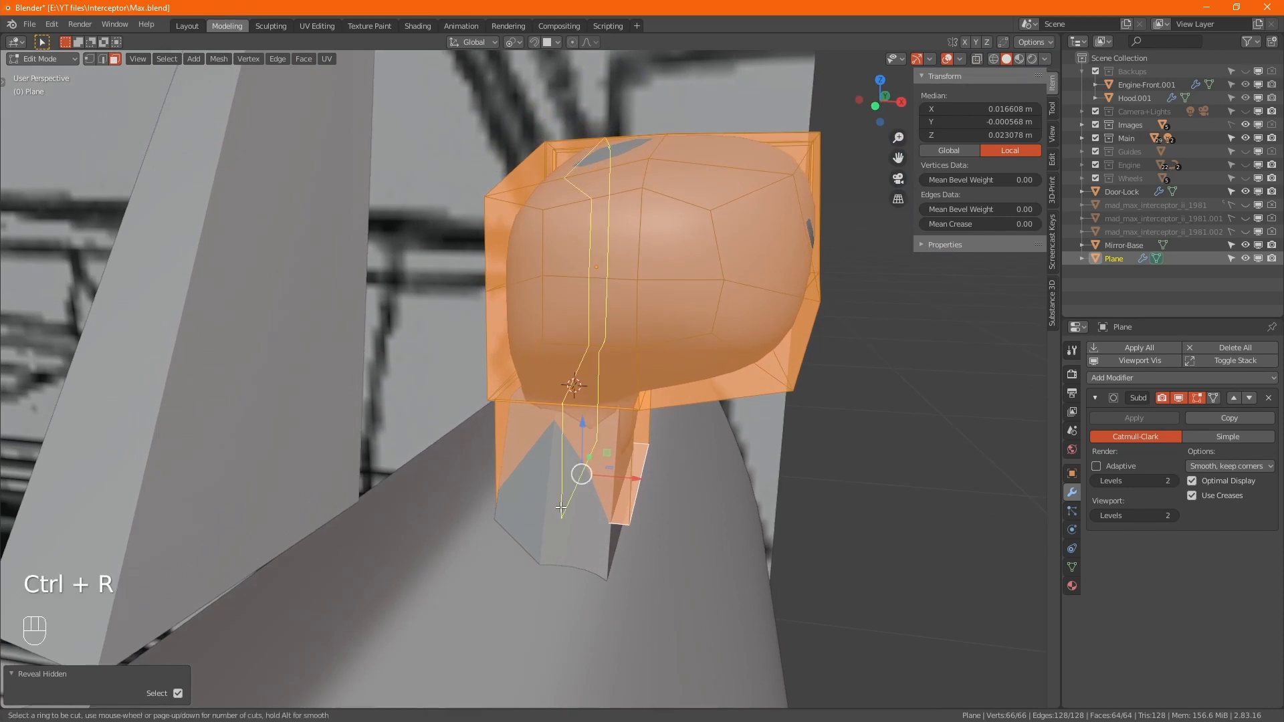
left_click(561, 508)
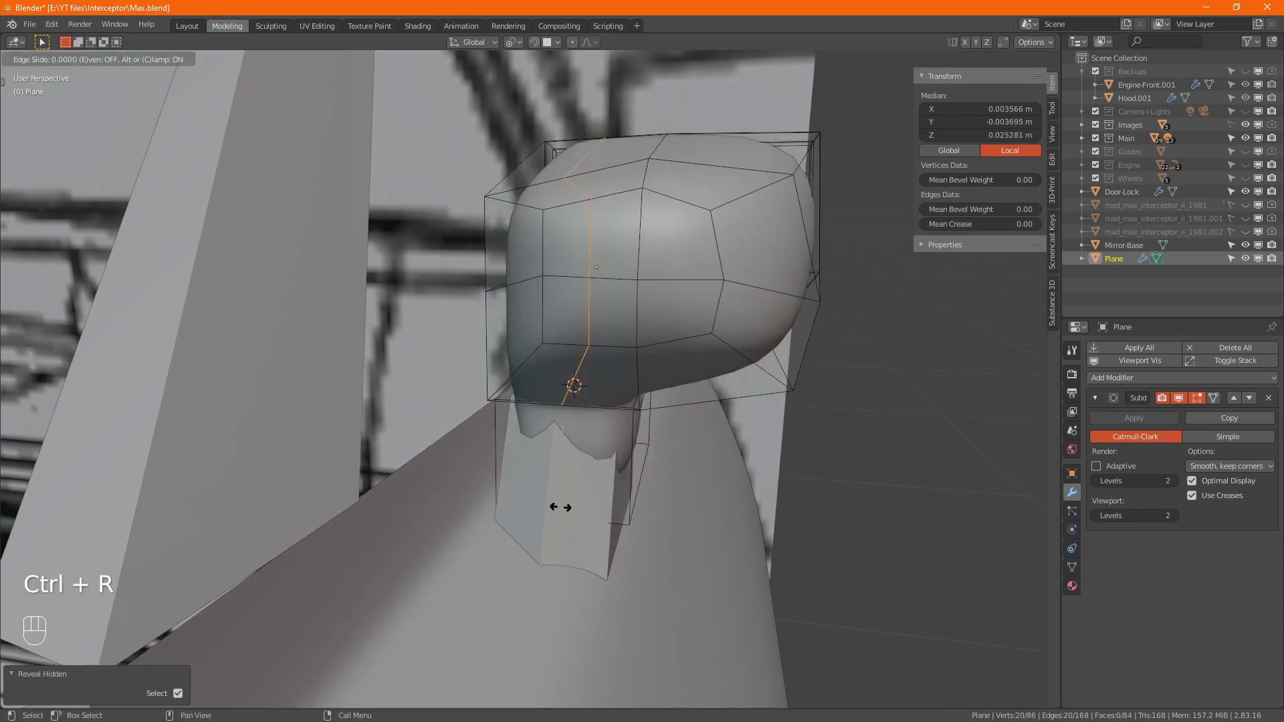
left_click(561, 508)
middle_click_drag(560, 508, 491, 500, "alt")
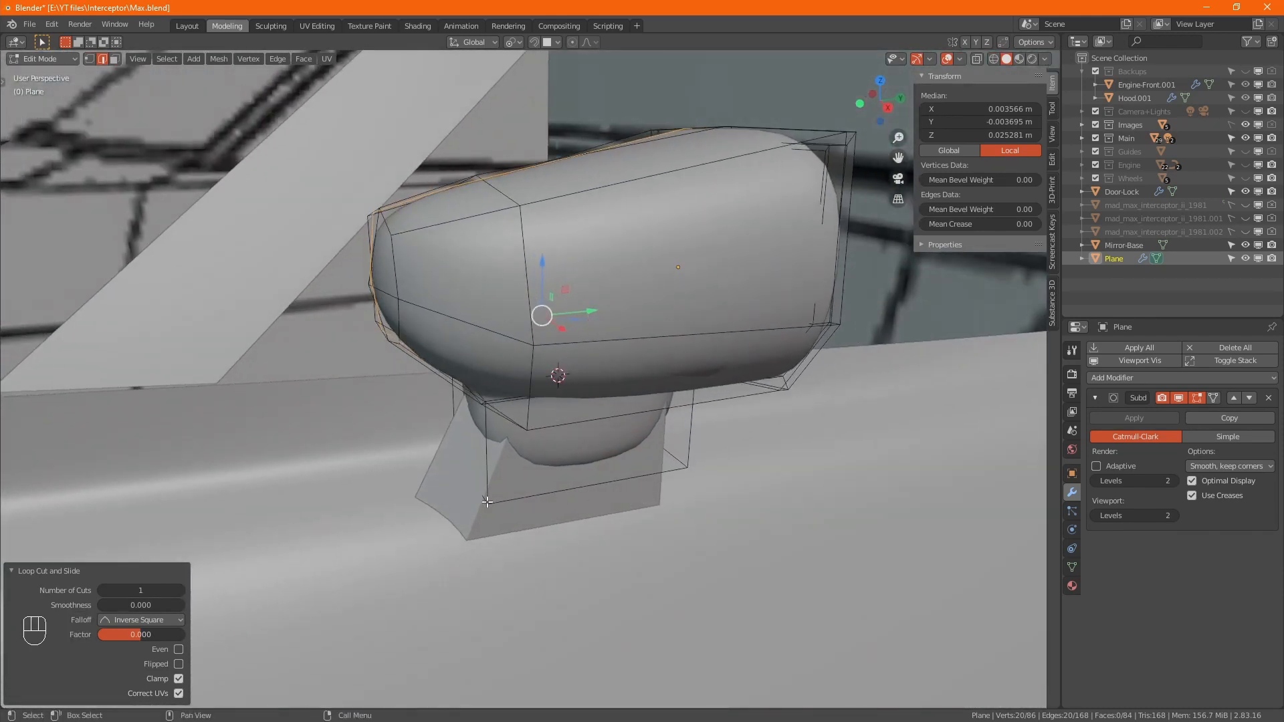
- Move the middle front vertex of the stem's bottom about 0.014 m forward along Y
key("1")
key("alt+z")
left_click(497, 480)
left_click_drag(511, 470, 451, 469)
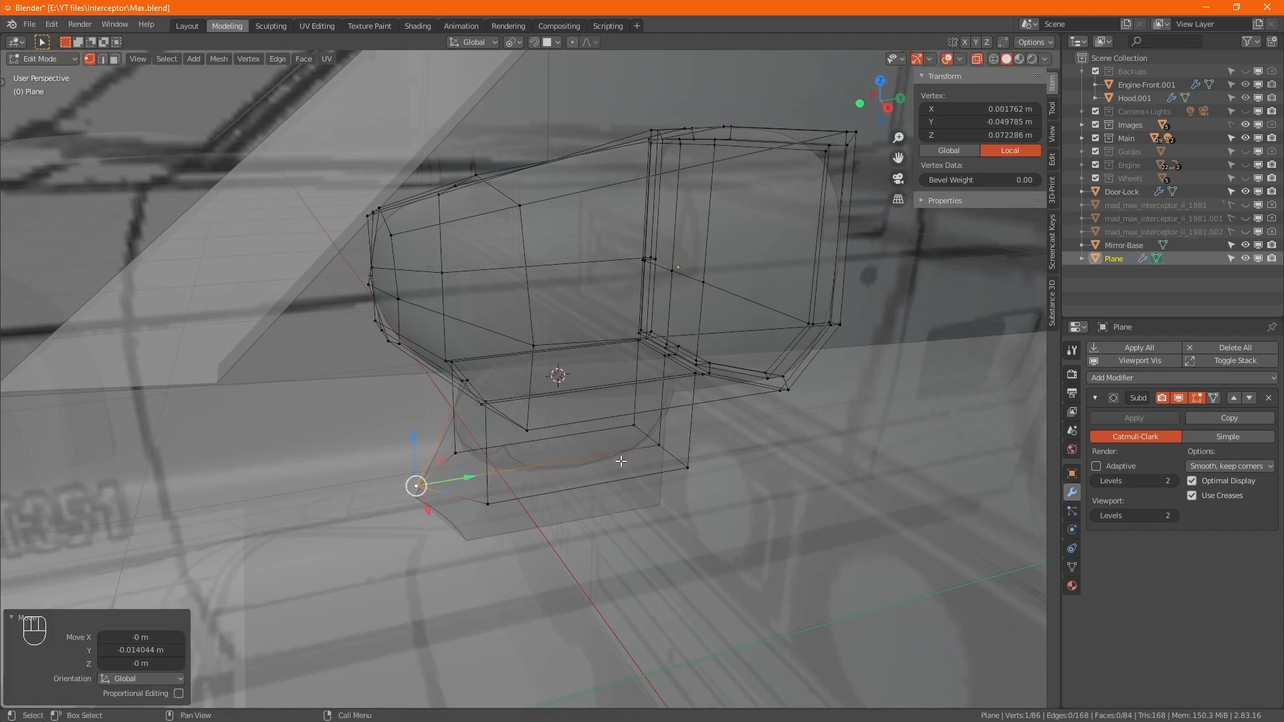
- Isolate the six vertices of the stem's bottom by hiding the rest of the housing mesh
left_click(564, 461, "alt")
left_click(566, 436, "alt+shift")
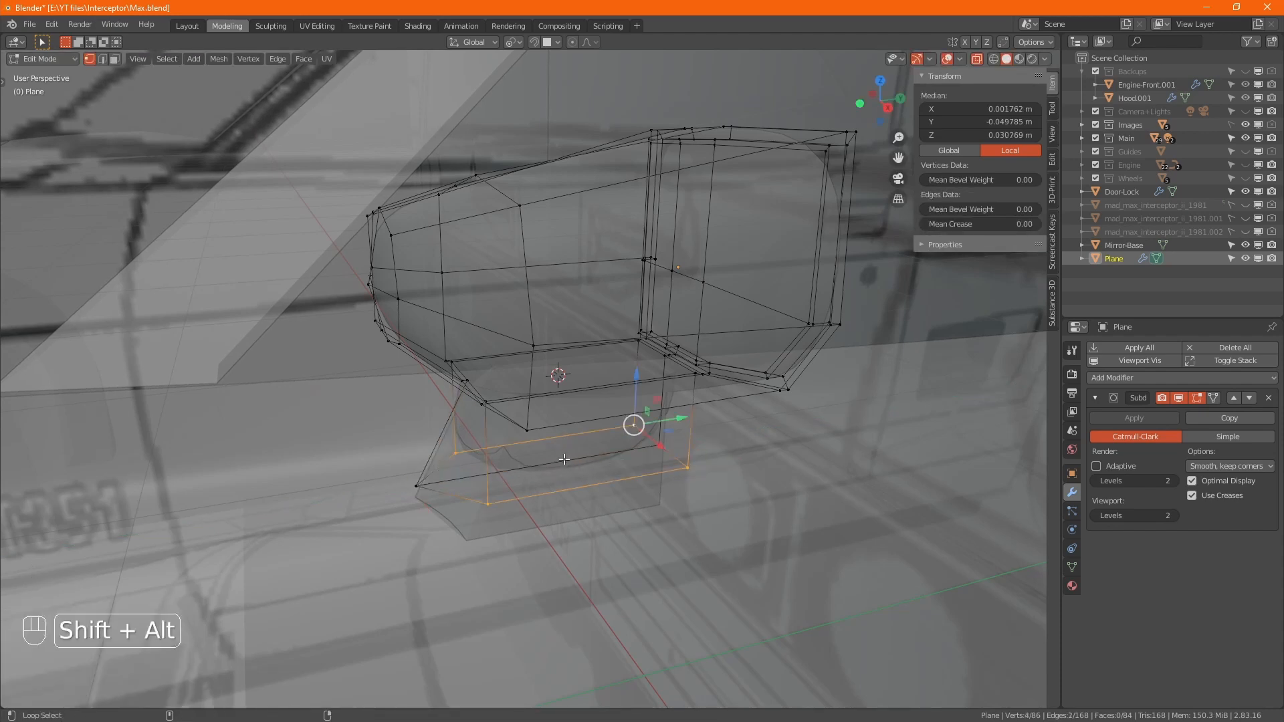
key("shift")
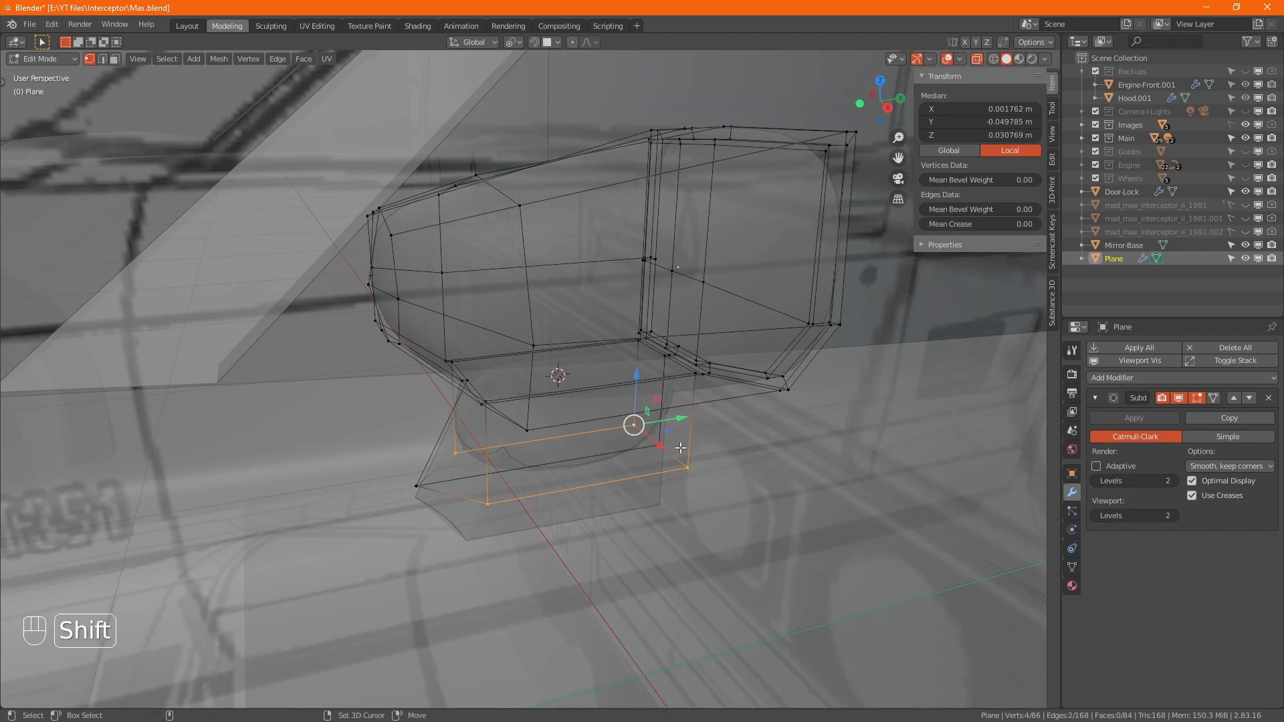
left_click(659, 445, "shift")
left_click(416, 486, "shift")
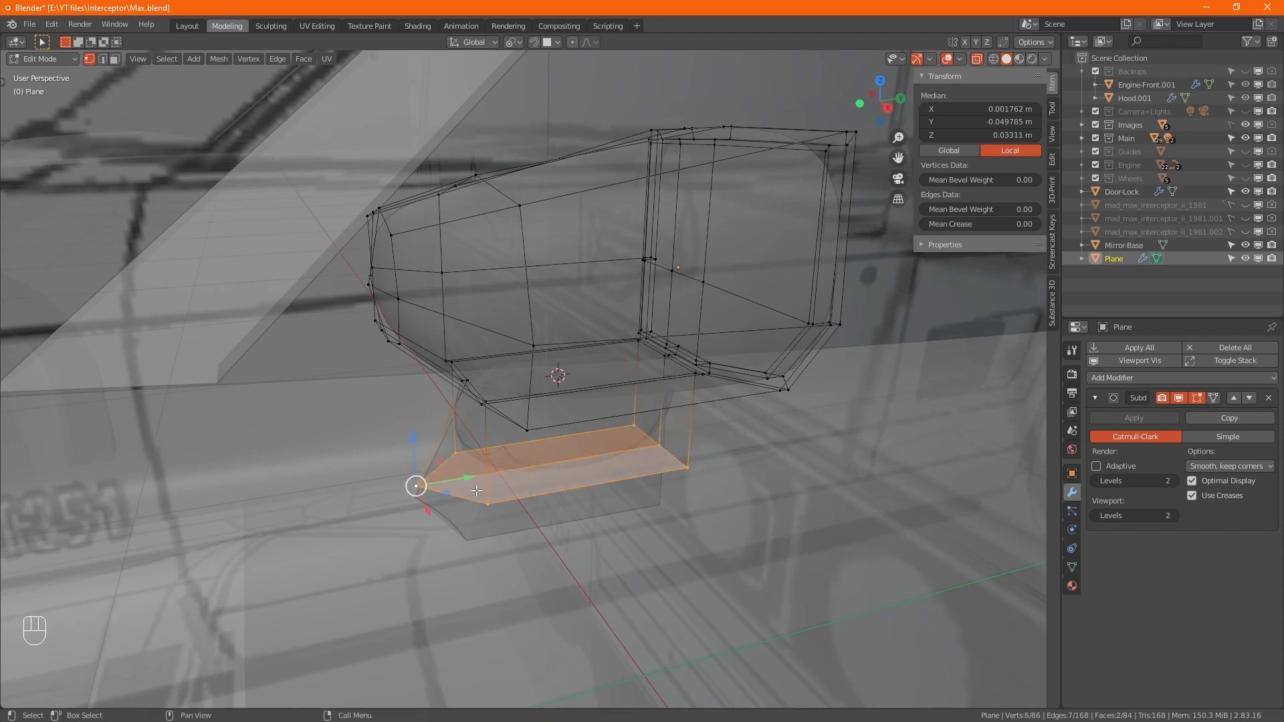
key("shift+h")
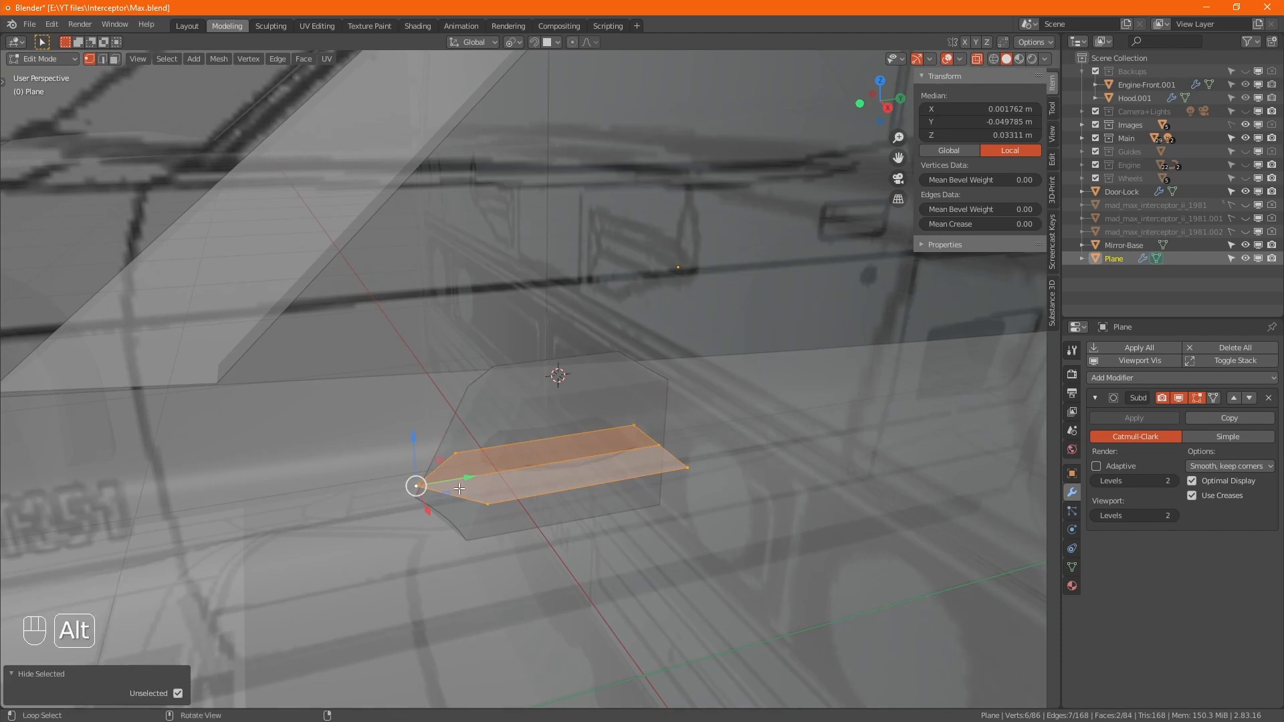
- Snap the stem's isolated bottom vertices onto the surface beneath them, as seen from above
middle_click_drag(459, 489, 714, 516, "alt")
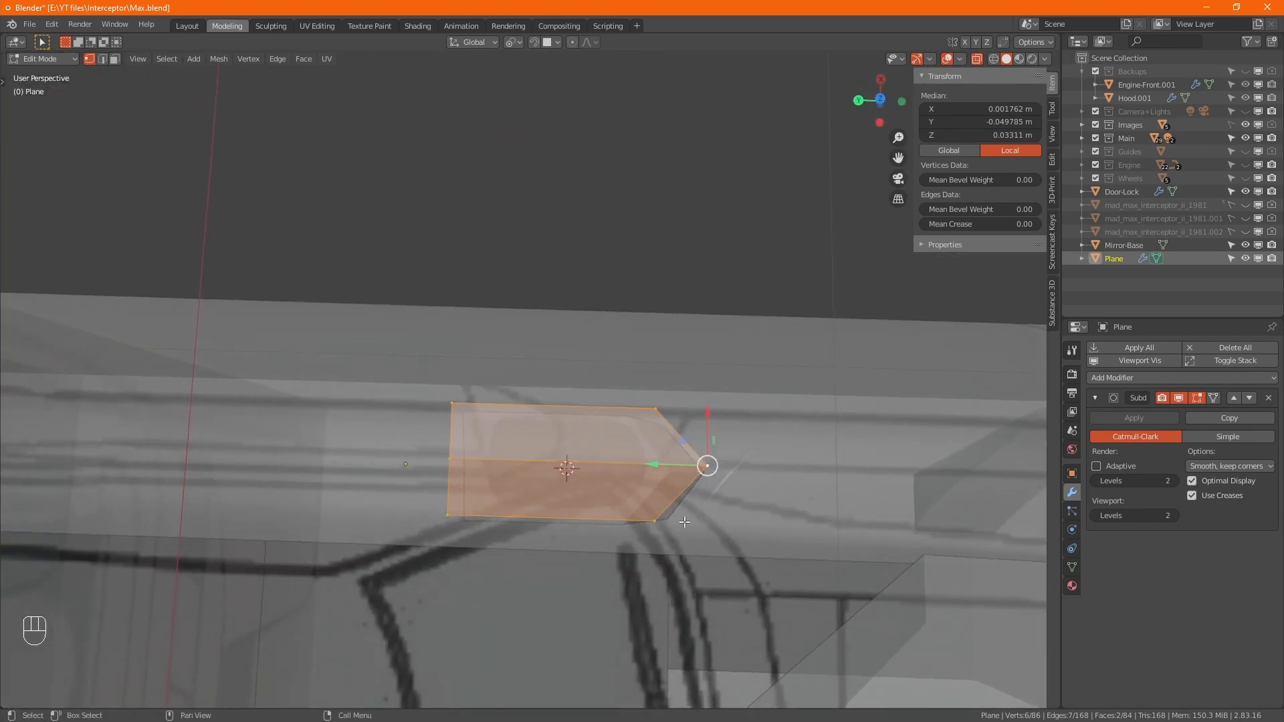
key("g")
key("ctrl+KP_Enter")
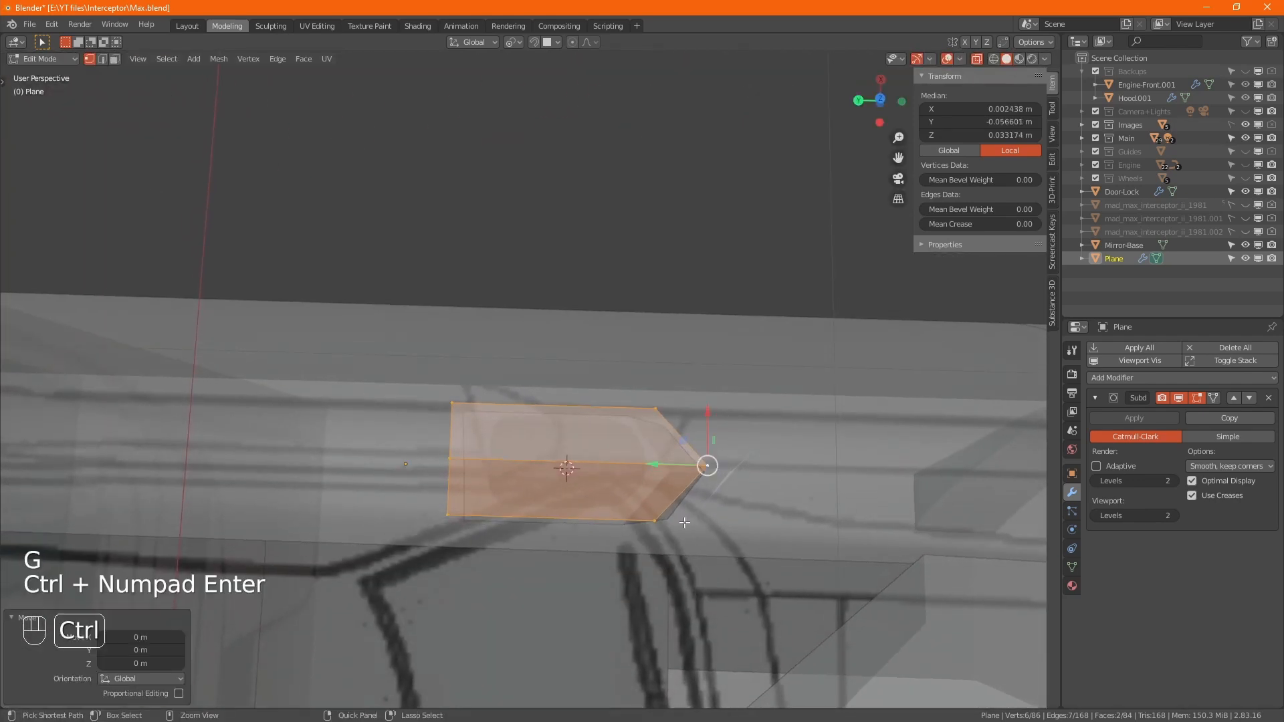
- Leave mesh editing and hide the Mirror-Base object
middle_click_drag(707, 463, 714, 406, "alt")
key("Tab")
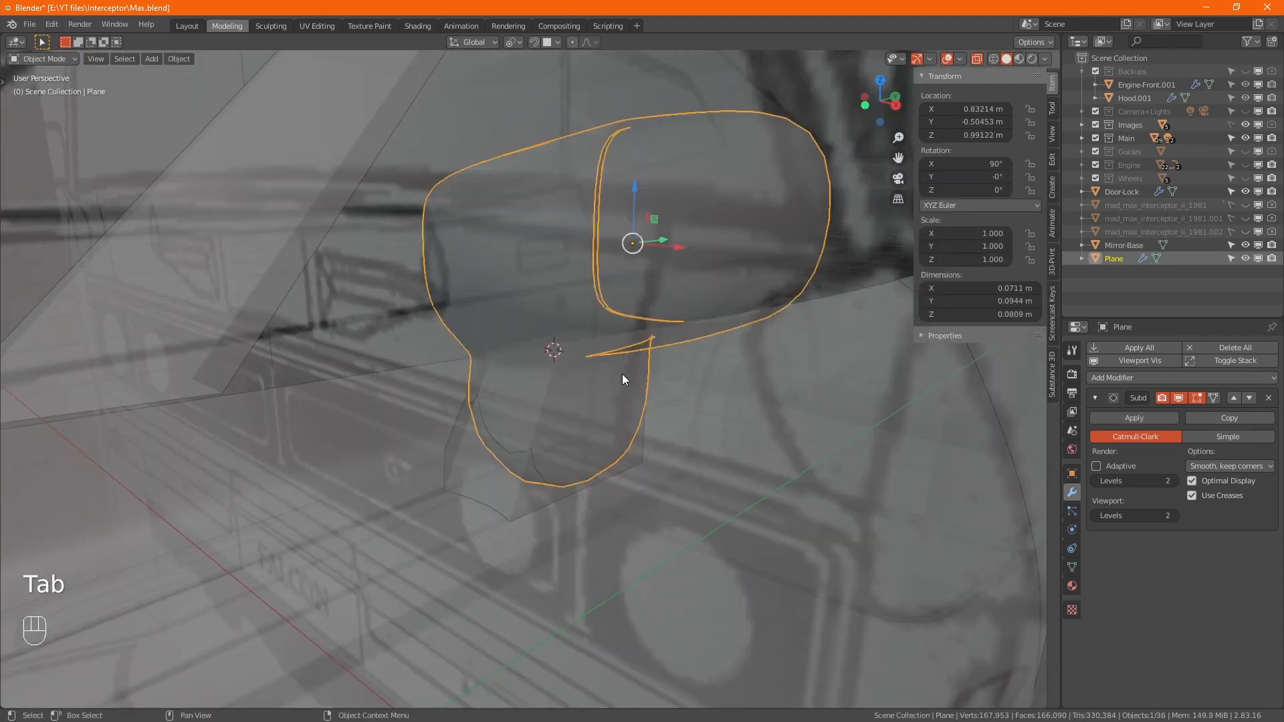
left_click(641, 459)
left_click(636, 460)
left_click(637, 461)
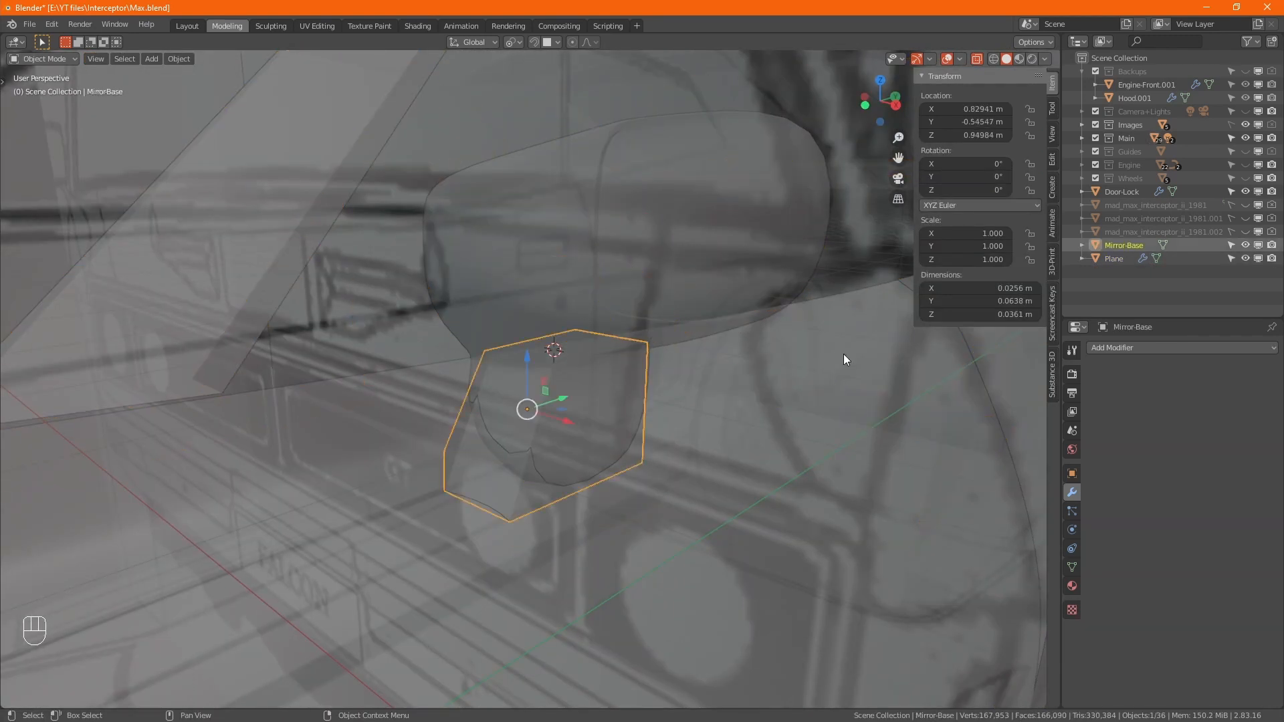
left_click(1245, 245)
- Reopen the housing mesh for editing and snap the stem's bottom vertices onto the door surface again
left_click(599, 428)
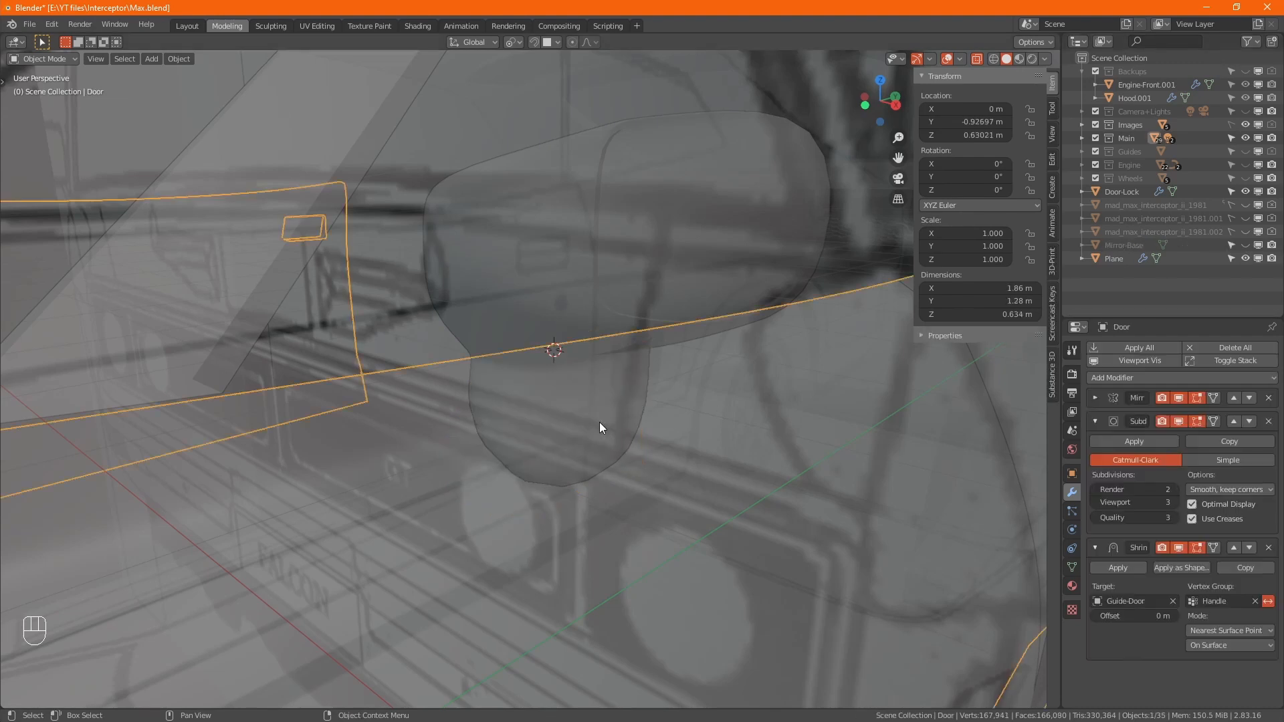
left_click(599, 428)
left_click(548, 189)
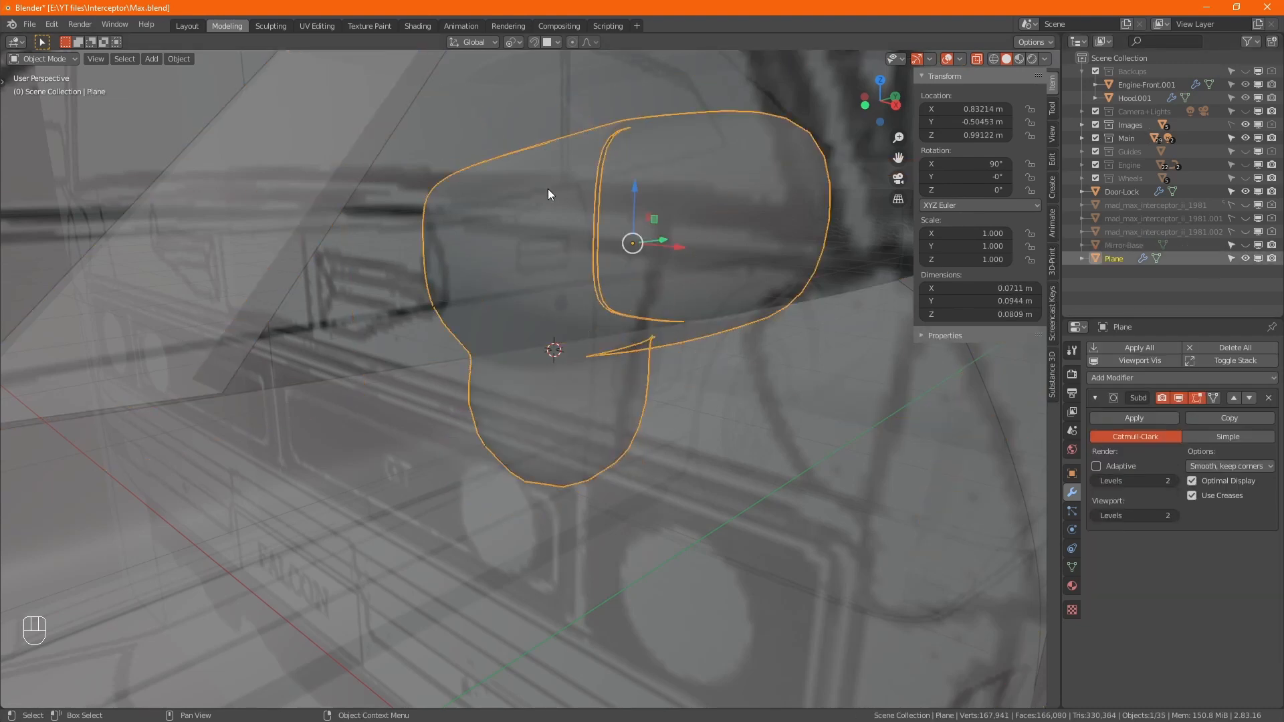
key("Tab")
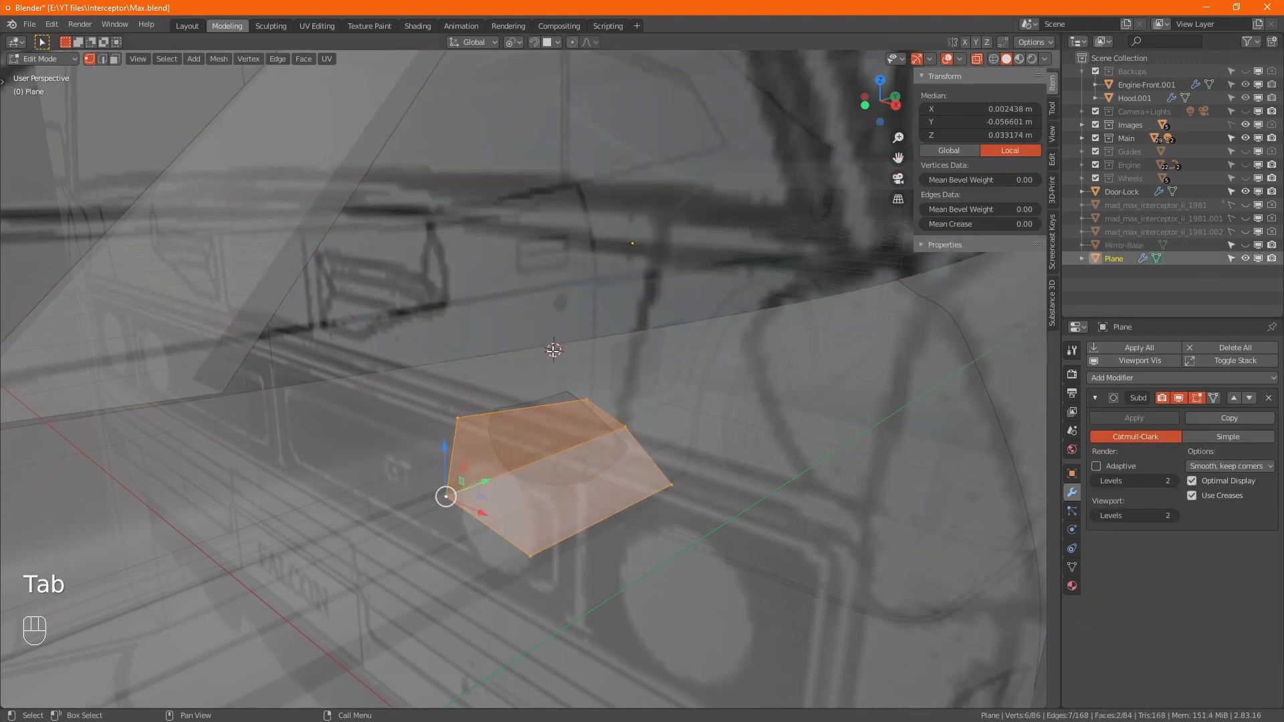
mouse_move(519, 390)
middle_mouse_down("alt")
mouse_move(730, 511)
mouse_move(549, 407)
mouse_move(401, 358)
mouse_move(499, 378)
middle_mouse_up("alt")
key("g")
key("ctrl+KP_Enter")
key("alt+z")
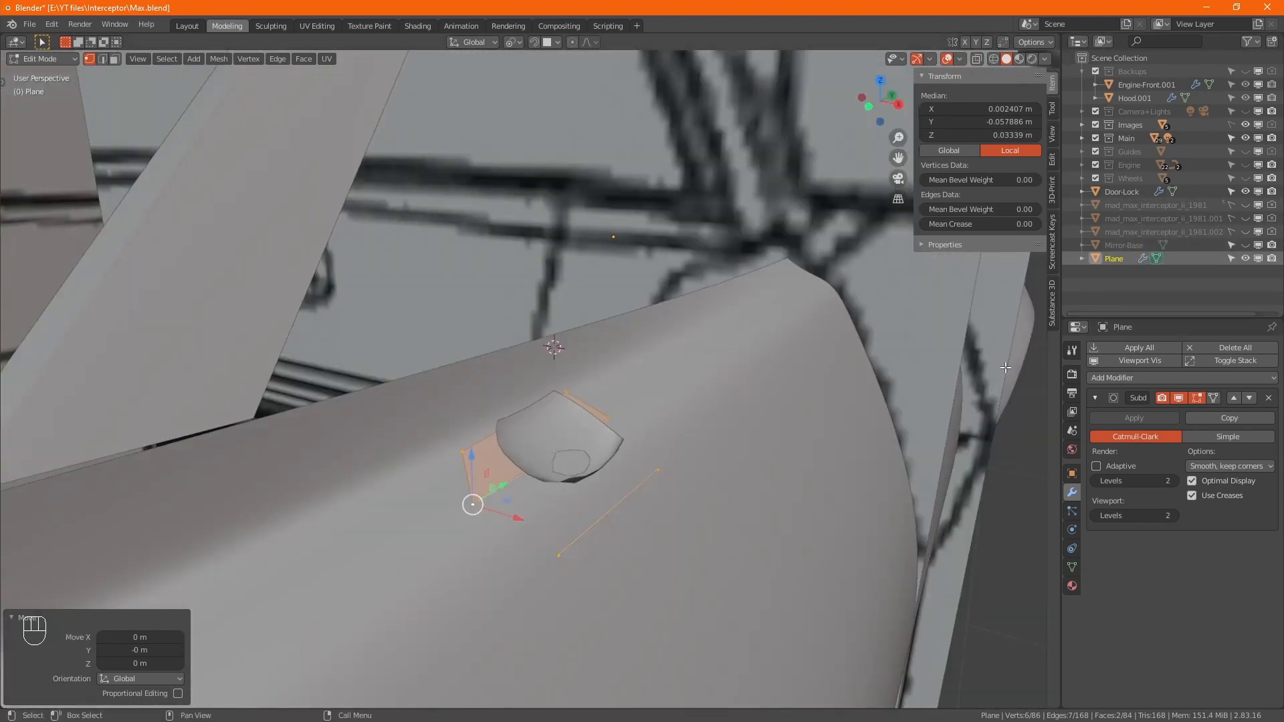
- Reveal the hidden mesh and set the mean crease of the six outline edges of the stem's bottom to 1
key("alt+h")
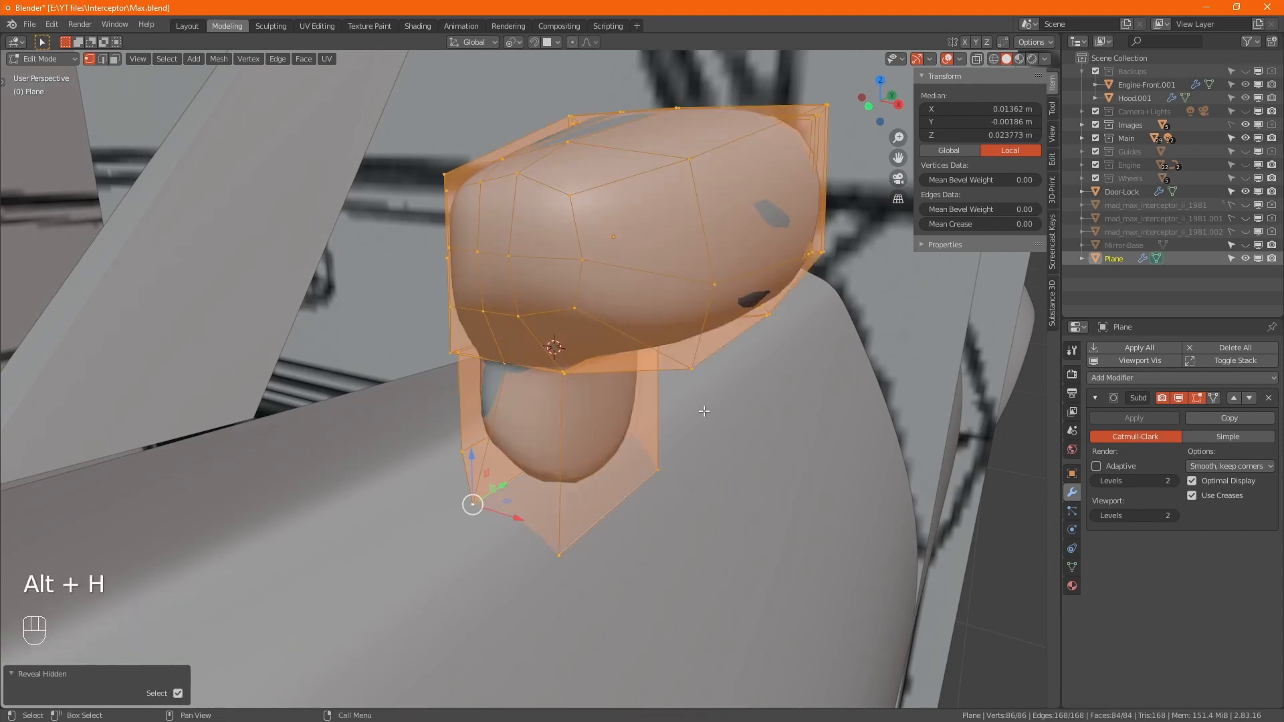
left_click(622, 473, "alt")
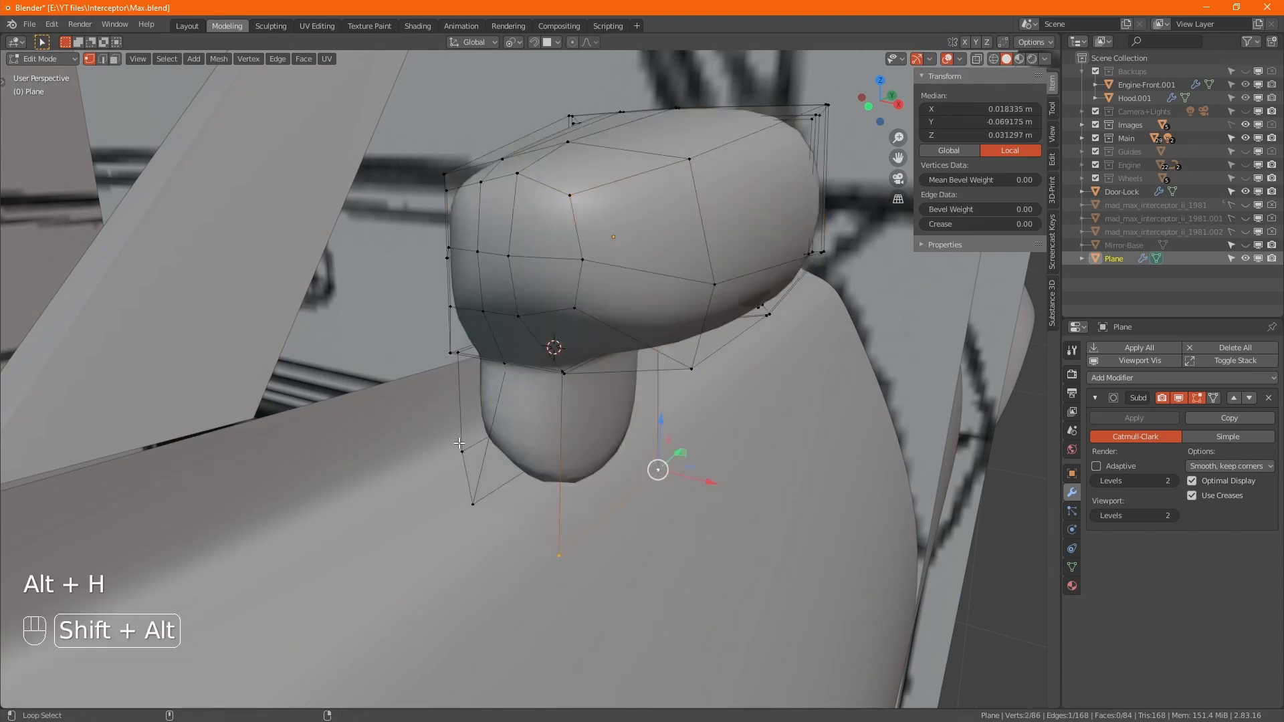
key("alt+z")
left_click(467, 466, "alt+shift")
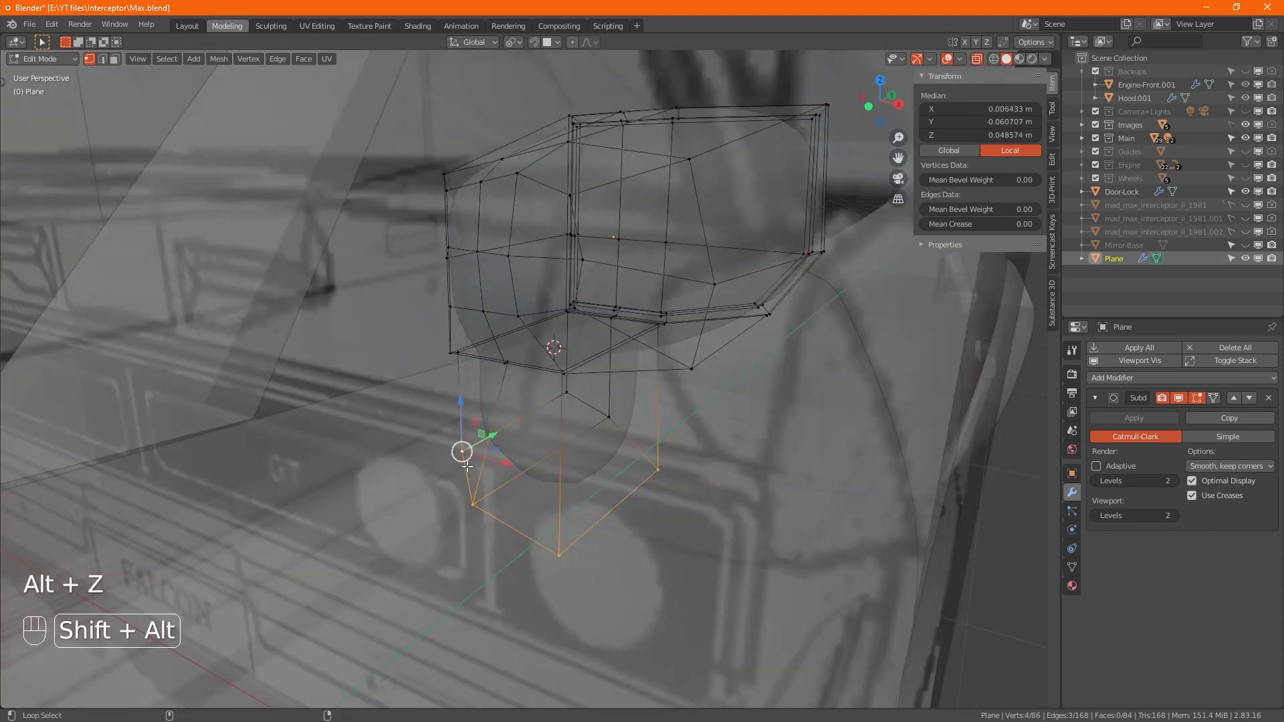
left_click(602, 425, "alt+shift")
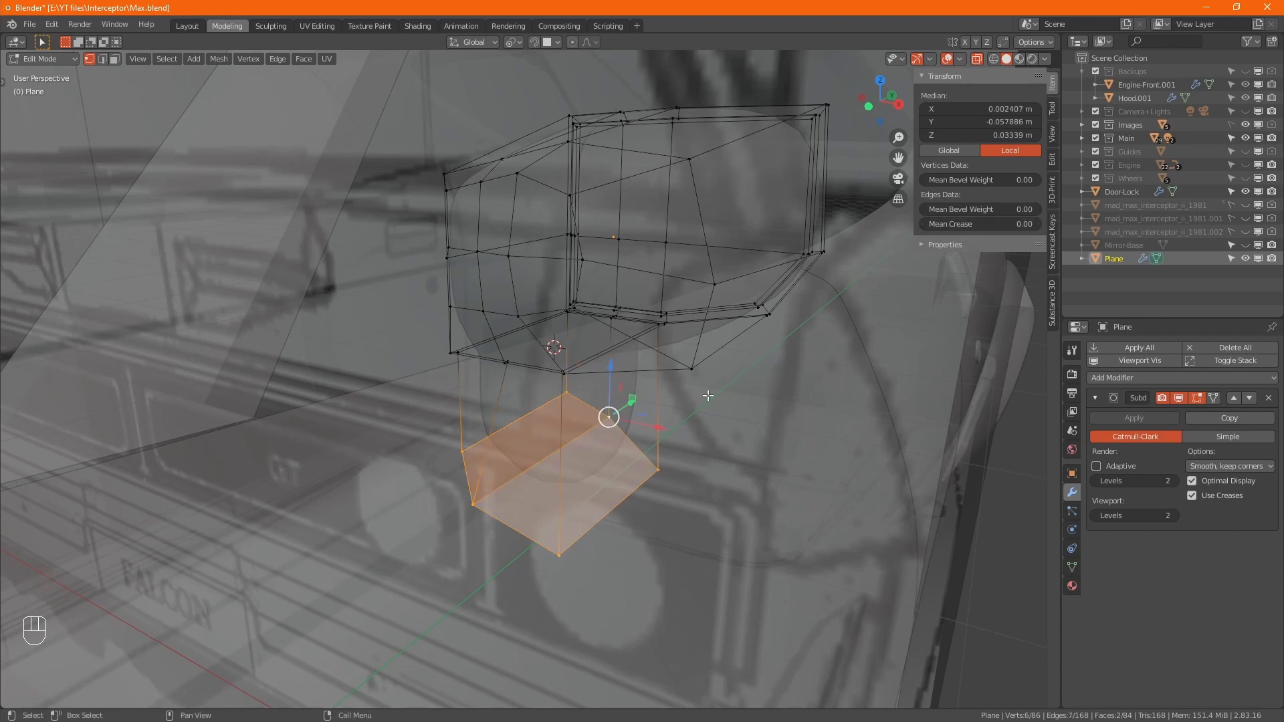
key("2")
left_click(583, 434, "shift")
left_click(972, 223)
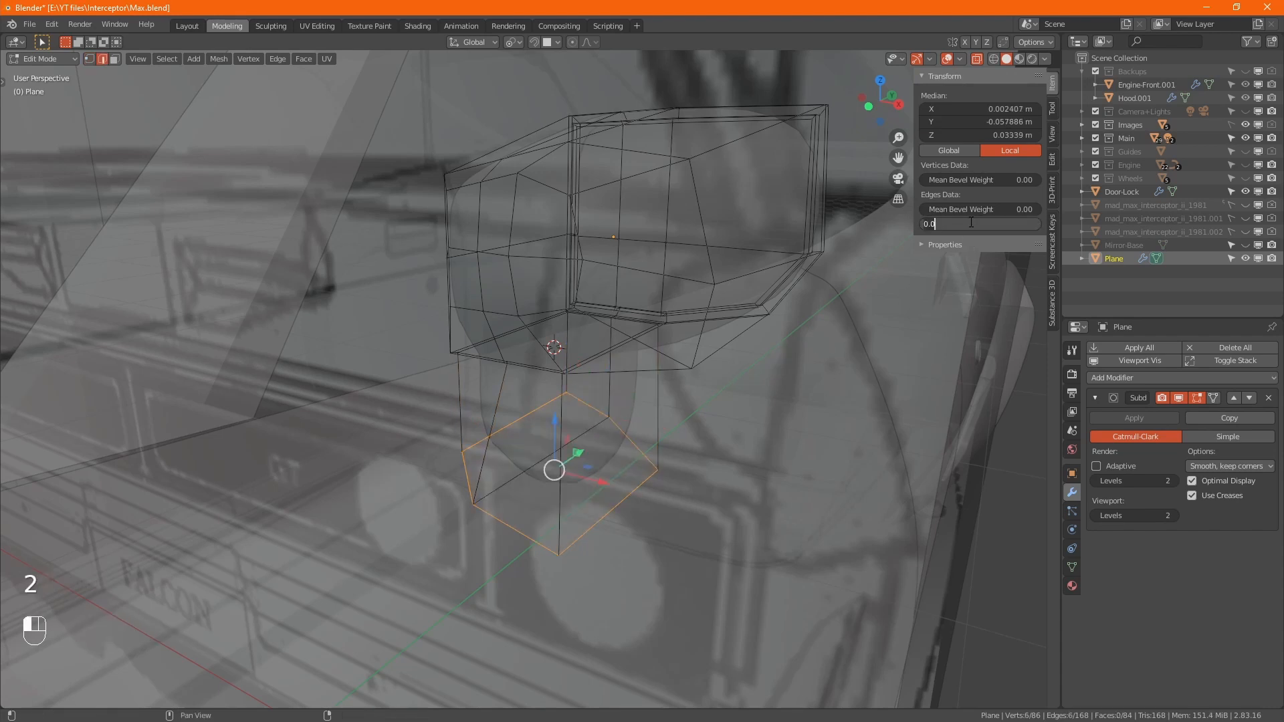
key("Return")
key("alt+z")
middle_click_drag(729, 399, 650, 381)
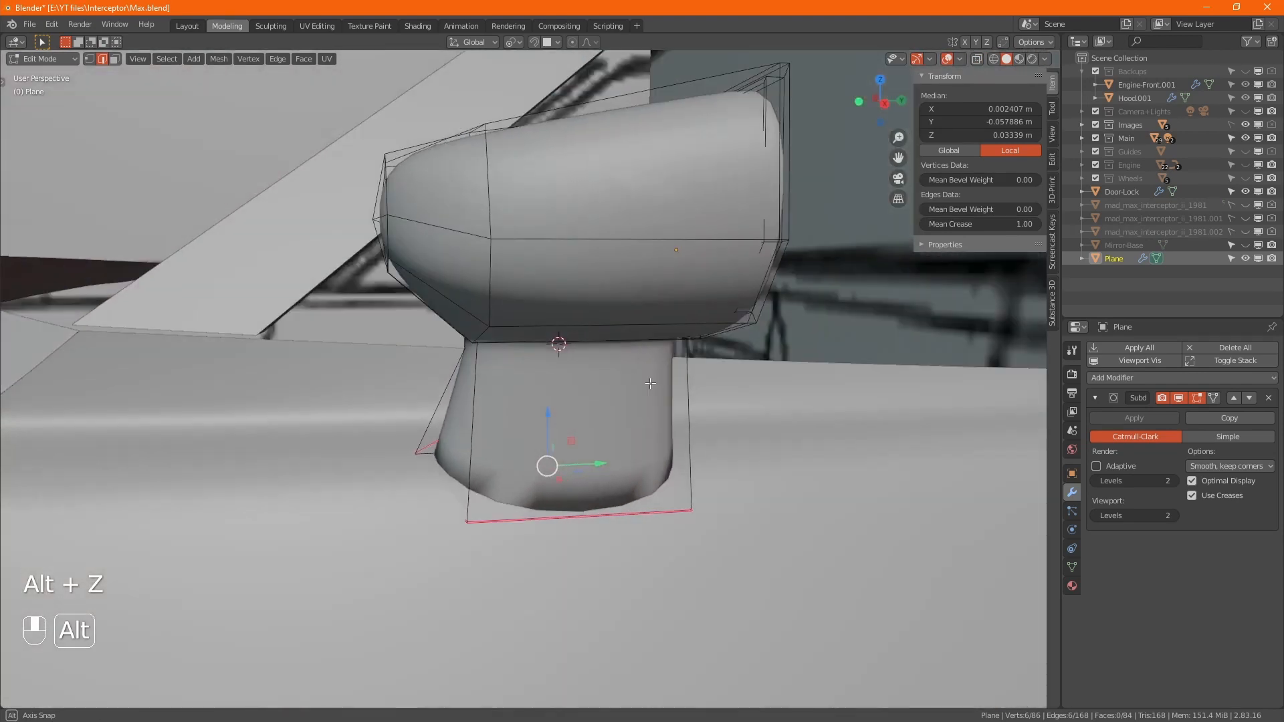
- Enable Auto Smooth at a 30° angle in the mirror mesh's normals settings
left_click(1072, 567)
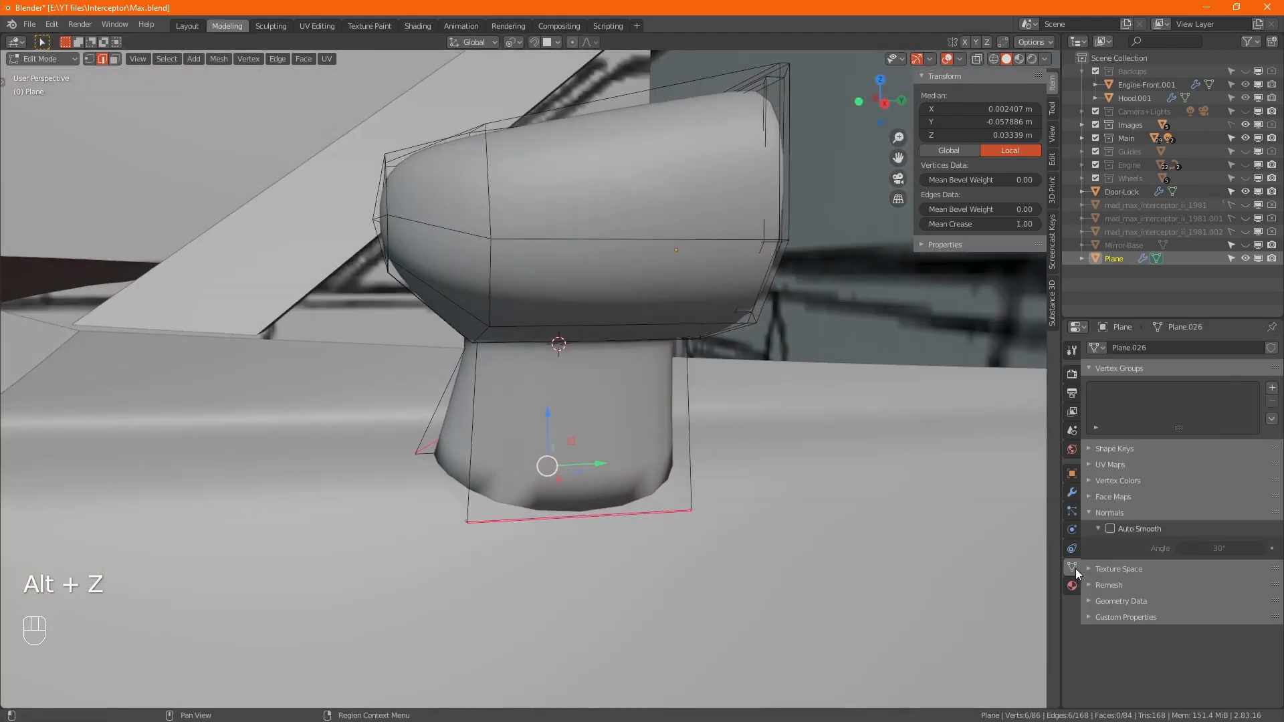
left_click(1110, 529)
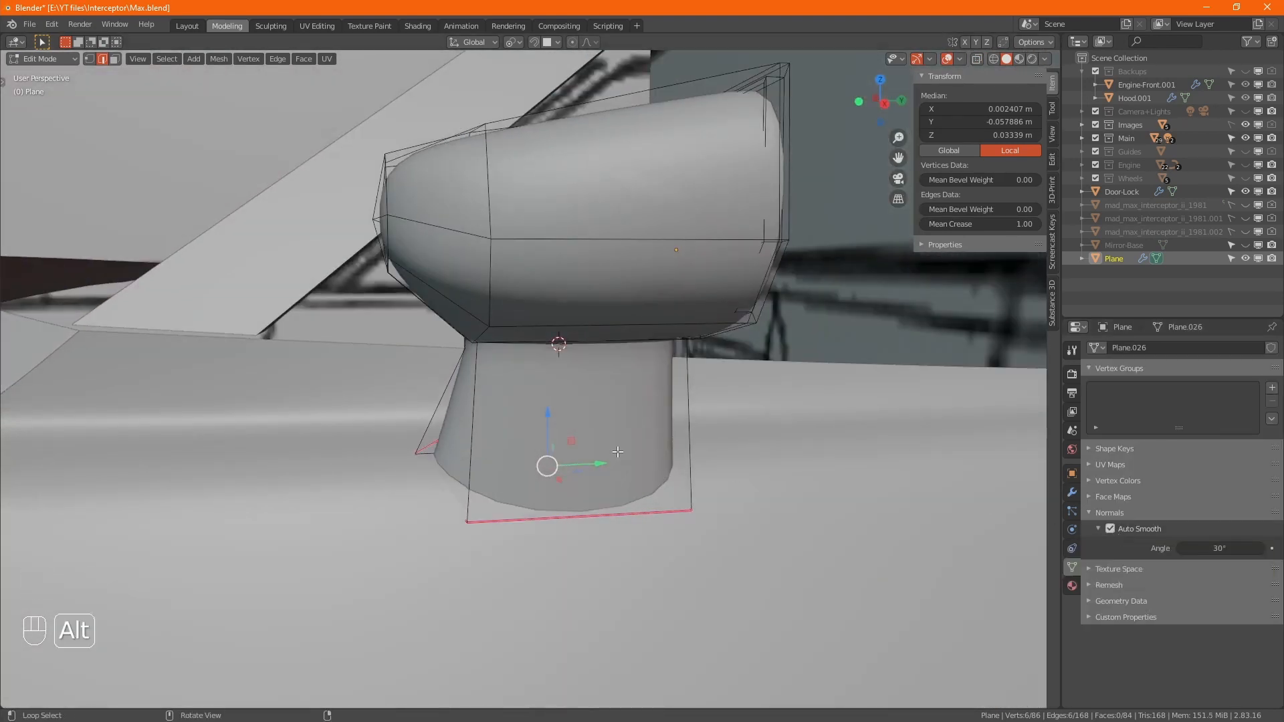
- Raise the two vertices on the housing's upper inner edge by about 0.0016 m along Z
mouse_move(669, 428)
middle_mouse_down("alt")
mouse_move(653, 441)
mouse_move(724, 453)
mouse_move(725, 436)
middle_mouse_up("alt")
middle_click_drag(615, 402, 535, 201, "alt")
key("1")
left_click(565, 158)
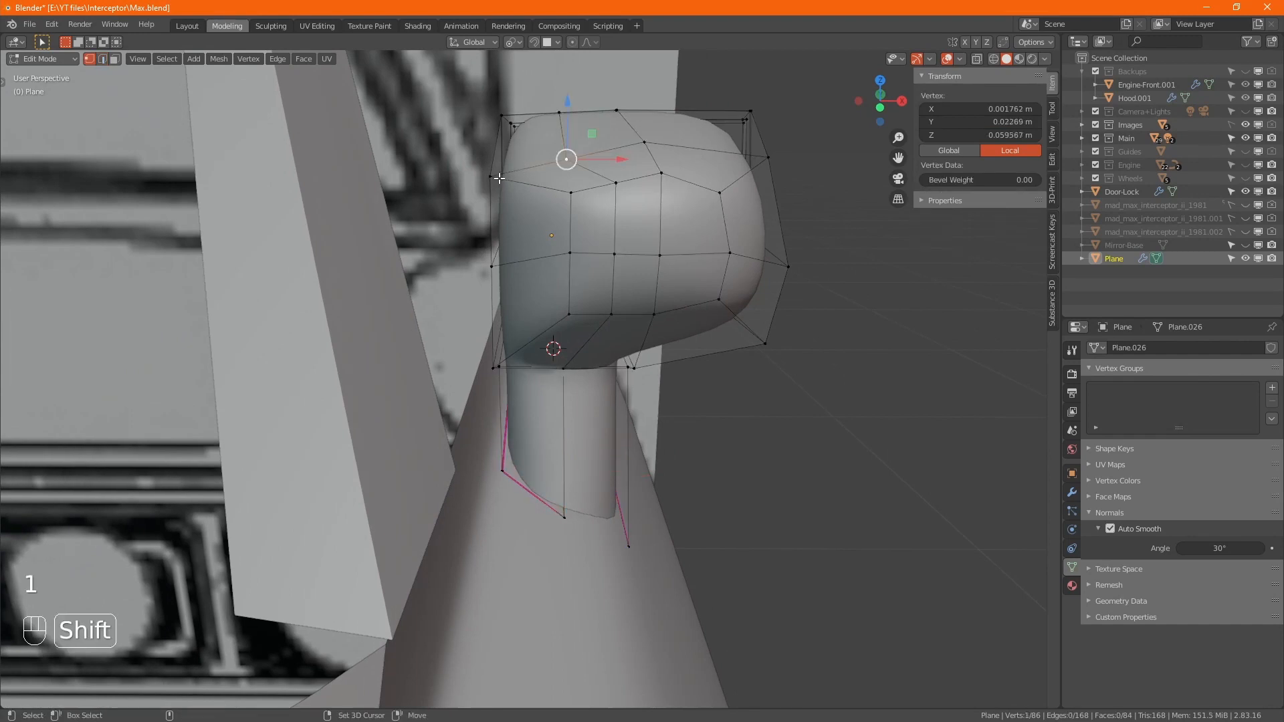
left_click(490, 175, "shift")
left_click_drag(490, 175, 487, 128)
middle_click_drag(487, 128, 791, 191, "alt")
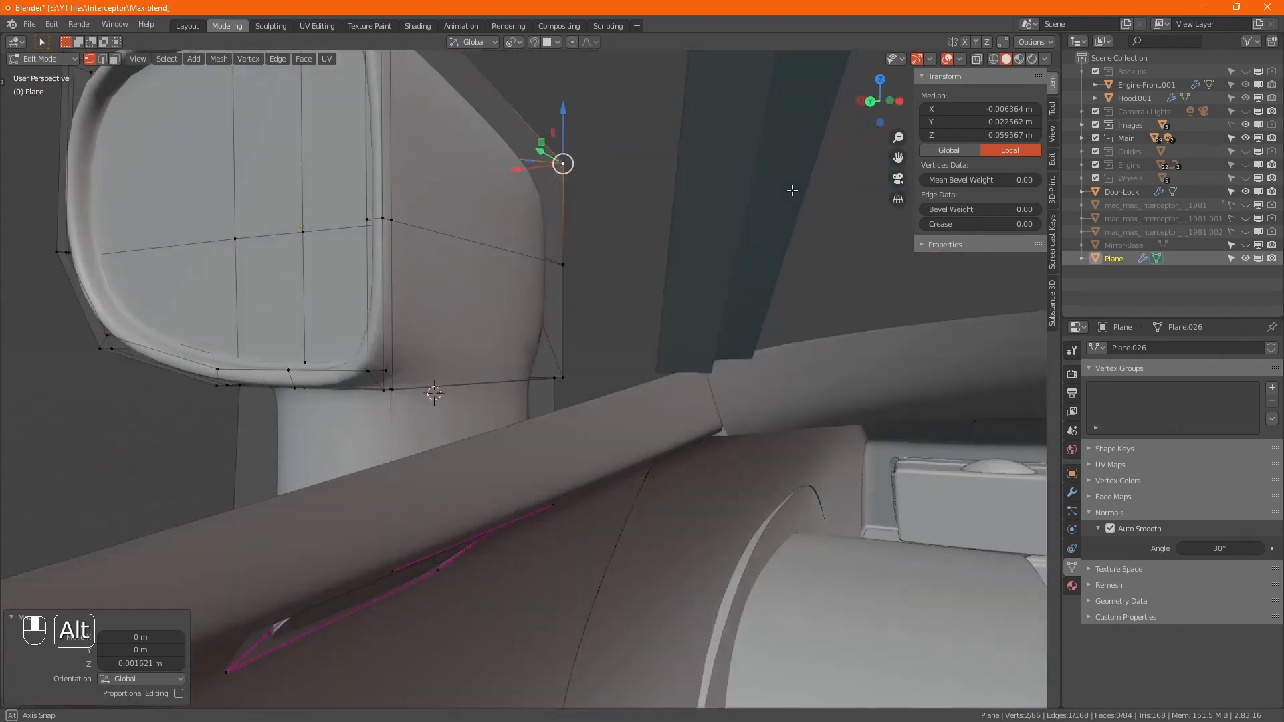
left_click_drag(792, 190, 503, 194, "alt")
- Add one edge loop around the stem and slide it up near the housing, at a factor of about 0.818
key("ctrl+r")
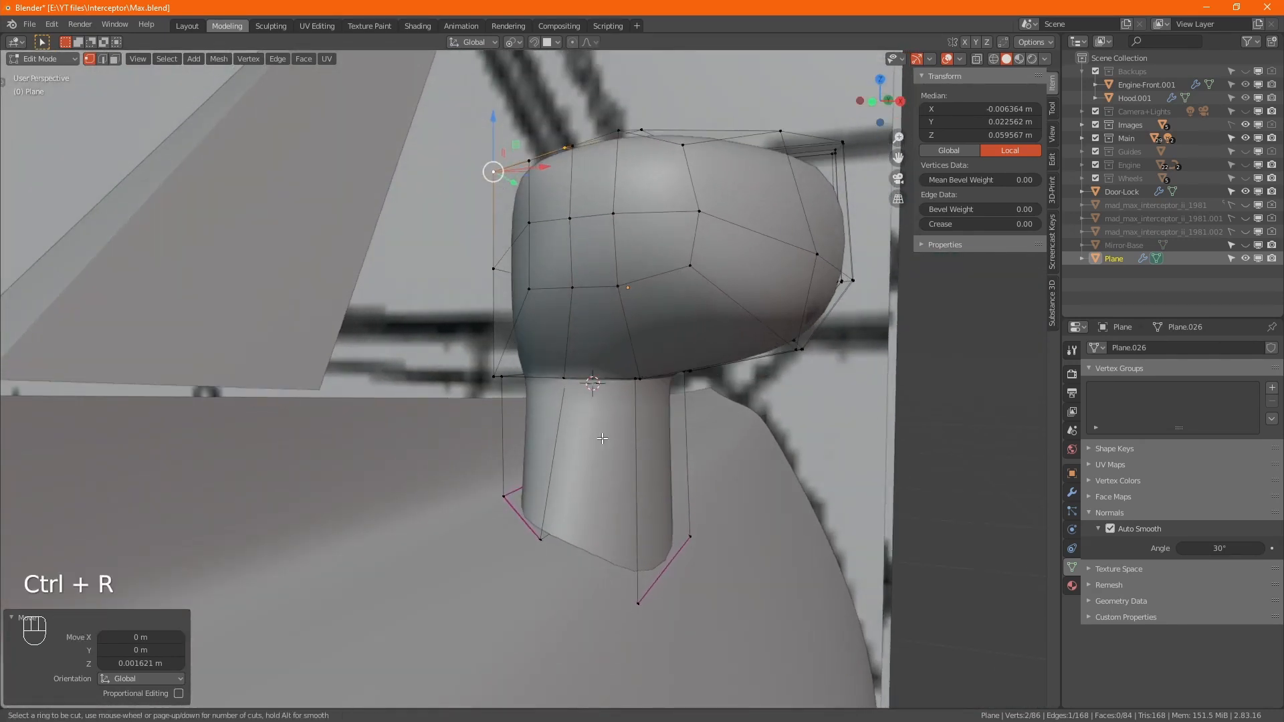
left_click(552, 443)
key("e")
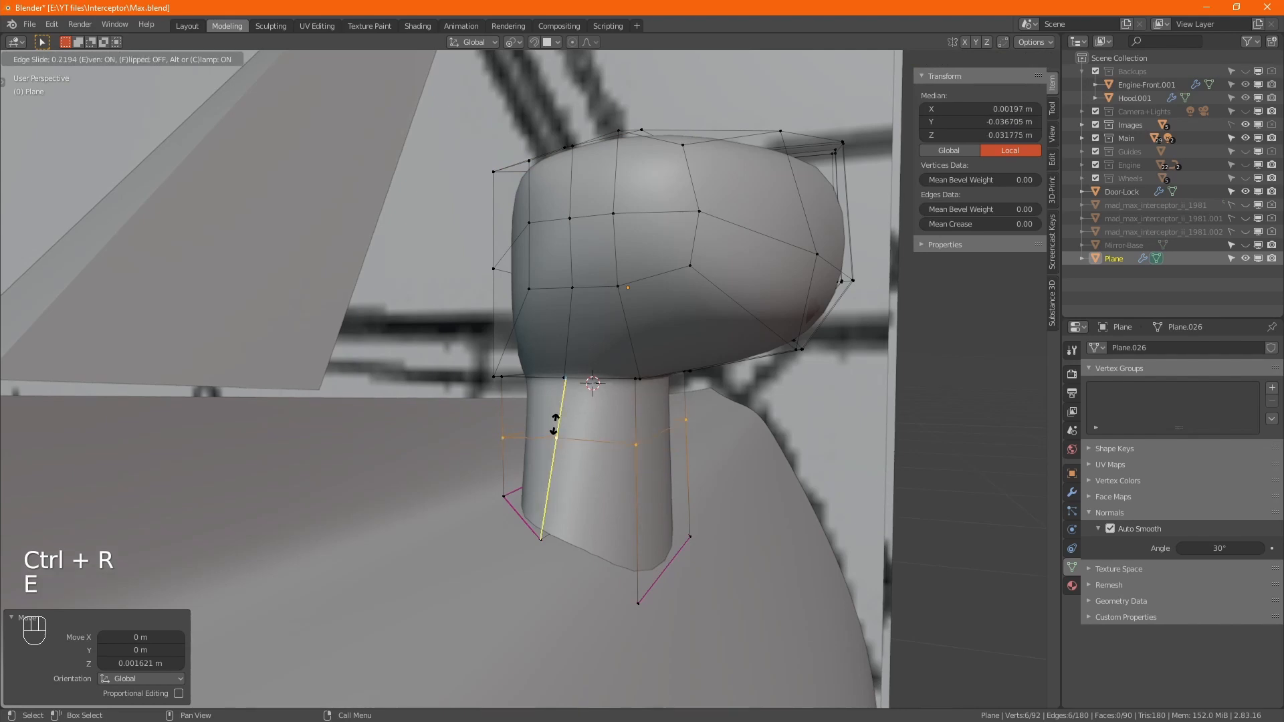
left_click(566, 379)
left_click_drag(567, 380, 581, 392, "alt")
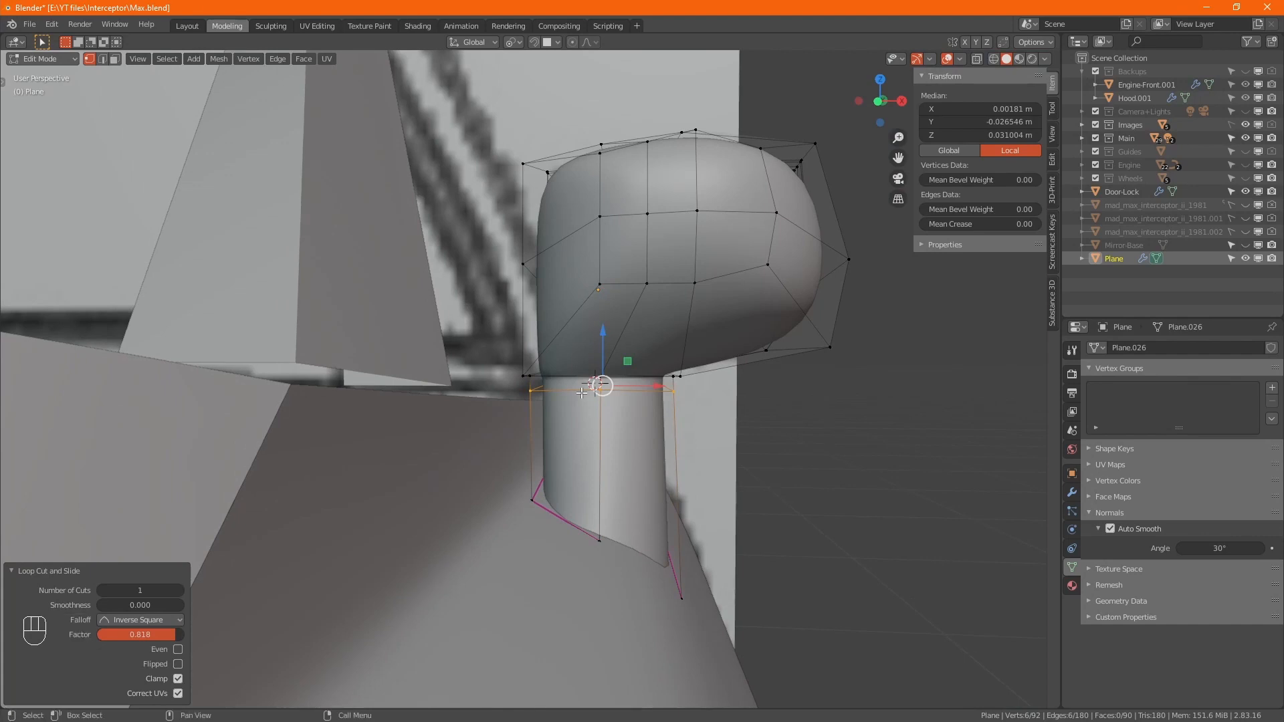
- Select the whole housing with the stem's new upper loop and move it outward about 0.0085 m along X
key("alt+z")
left_click_drag(469, 105, 861, 407)
key("alt+z")
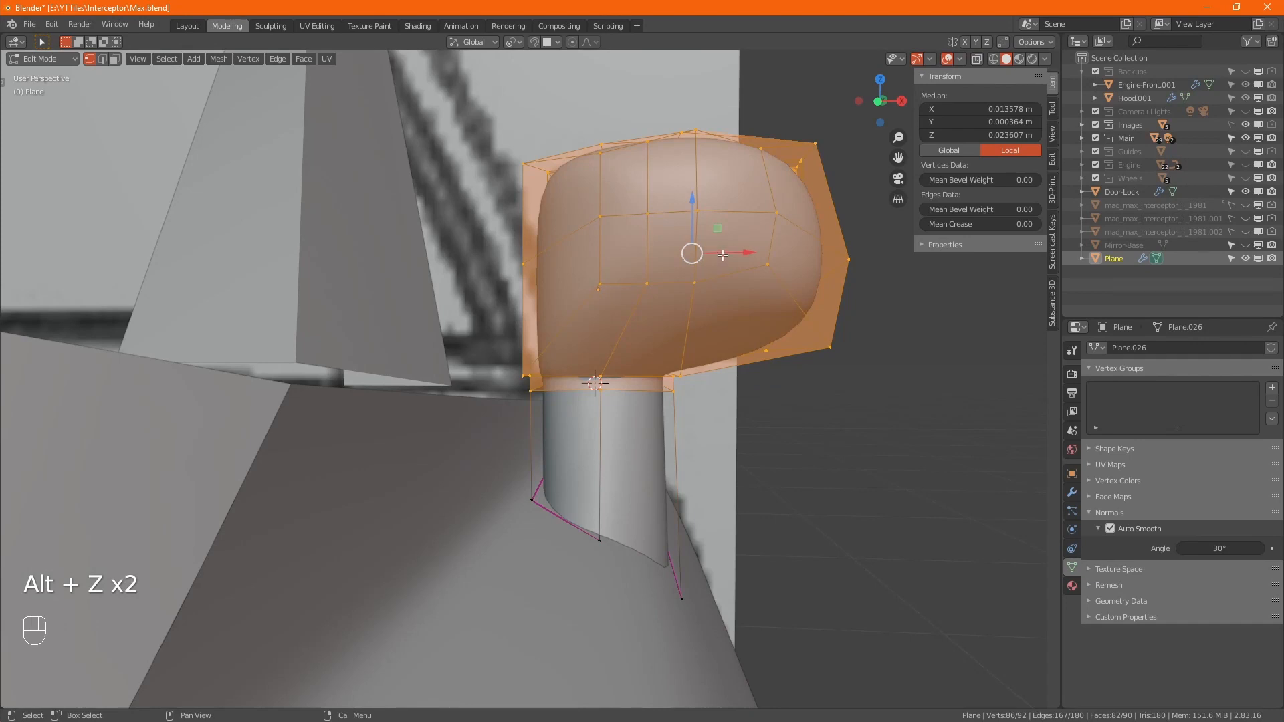
key("g")
key("x")
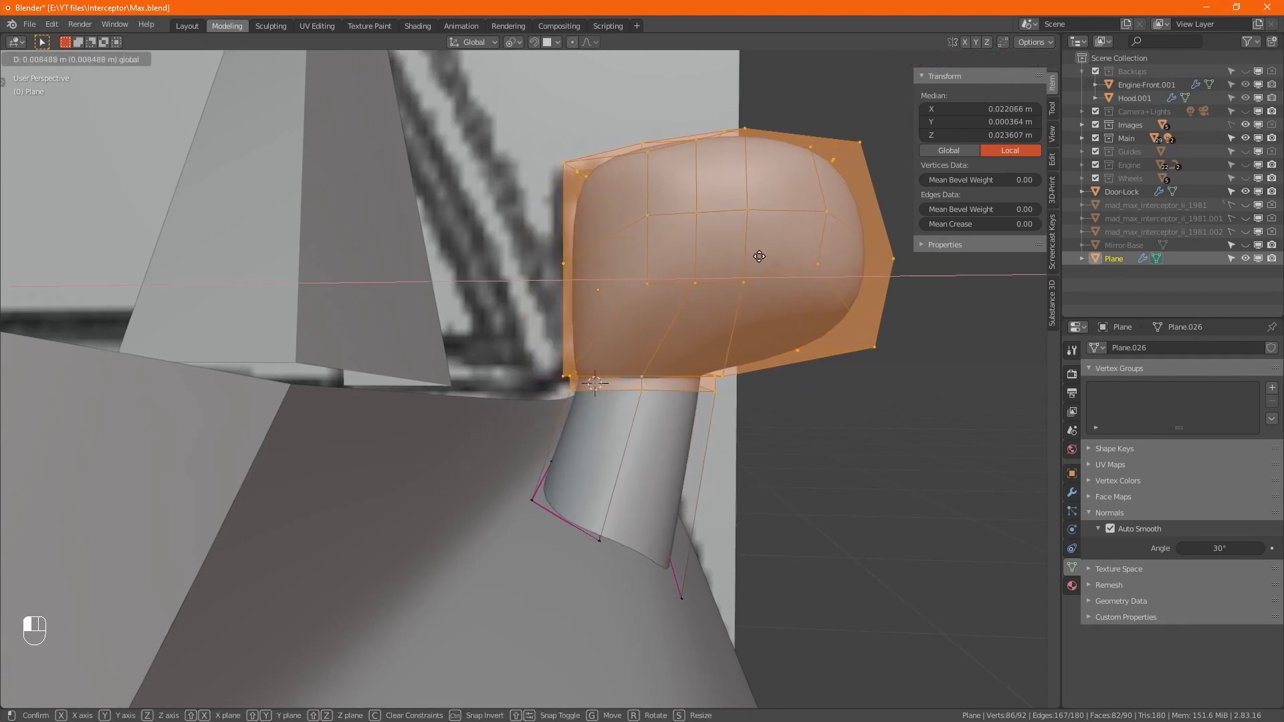
left_click(759, 256)
- Hide the Images collection so the mirror can be seen against the car body alone
middle_click_drag(759, 256, 631, 423, "alt")
scroll(580, 424, "down", 2)
left_click(1245, 125)
scroll(579, 424, "down", 4)
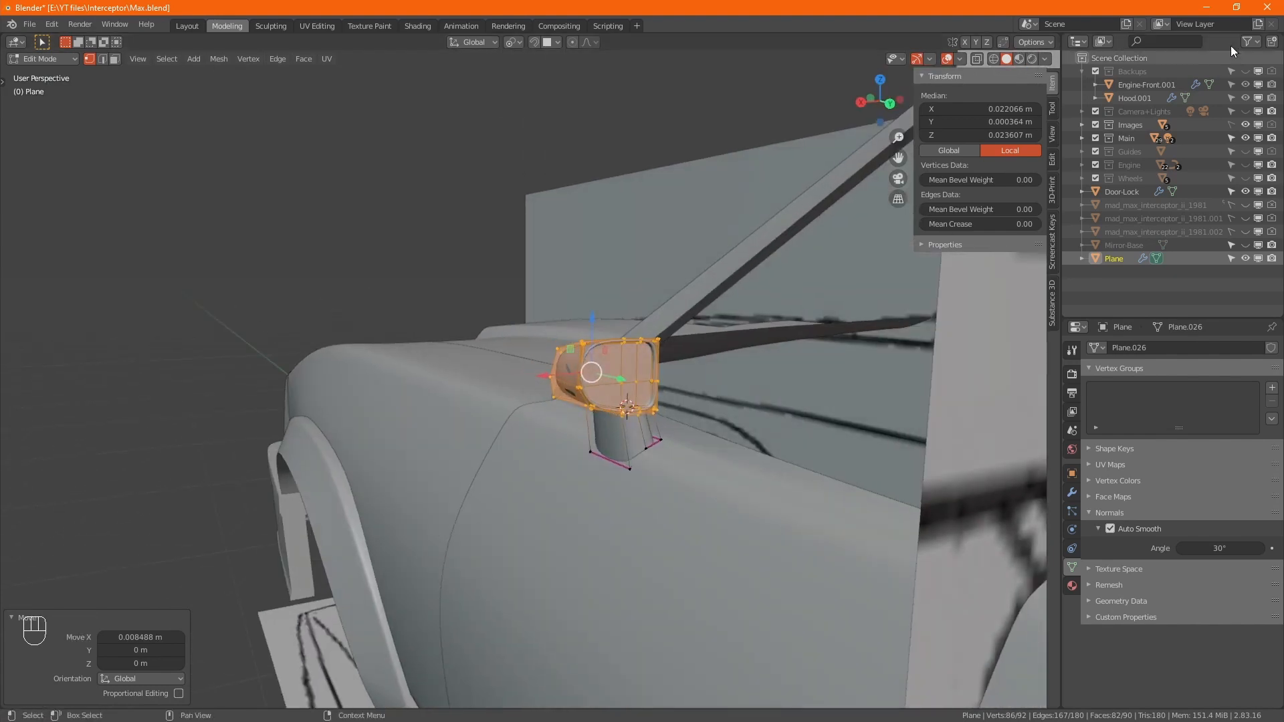
left_click(1245, 125)
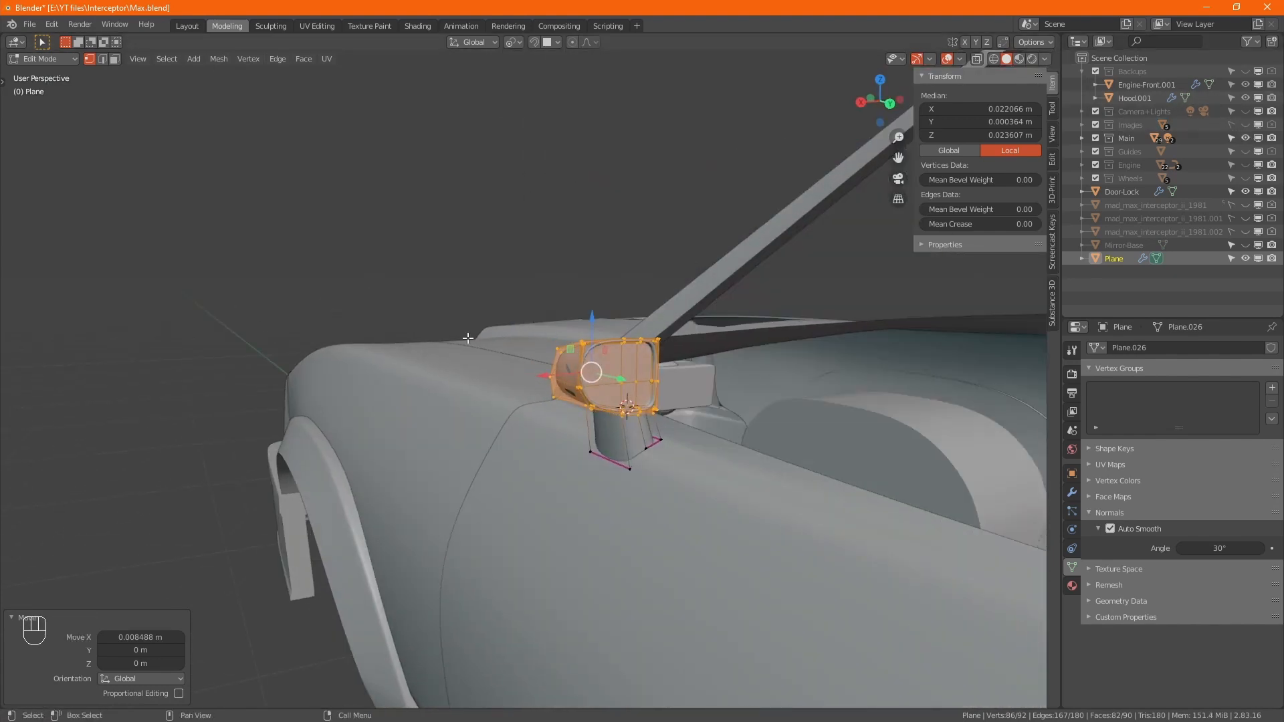
scroll(623, 376, "down", 7)
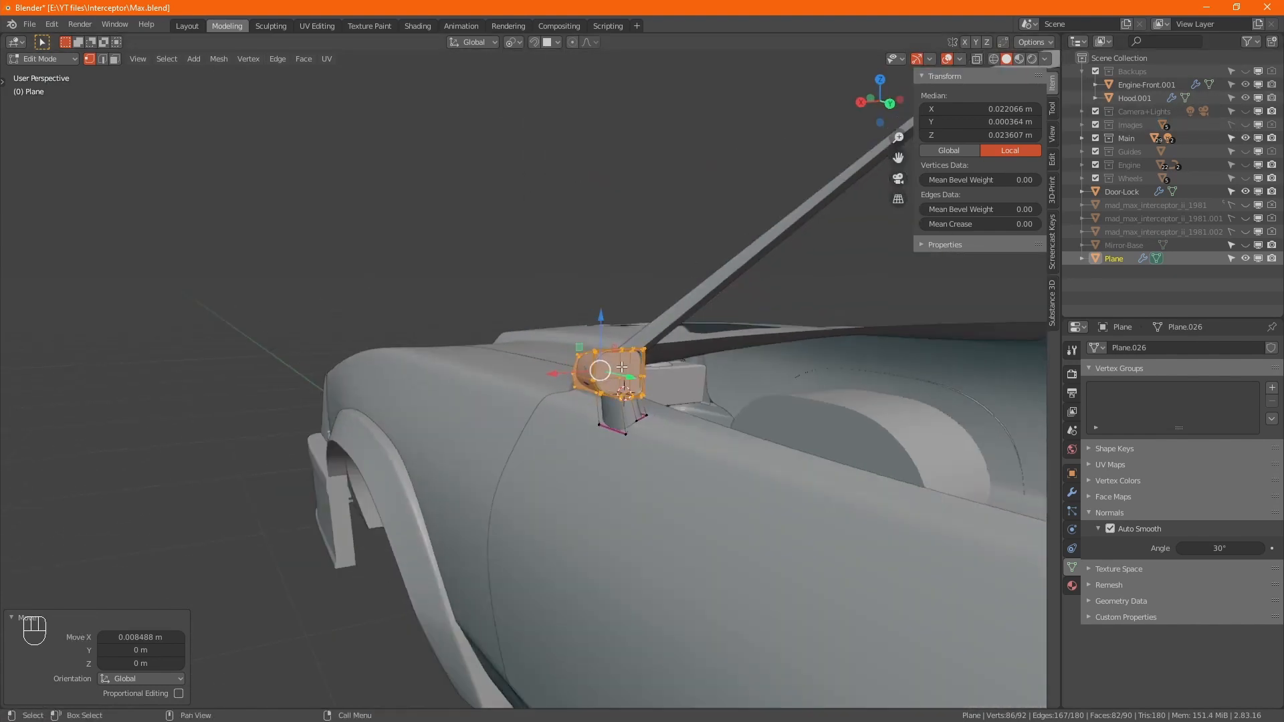
- Scale up the housing and shift it outward about 0.021 m in X and up about 0.028 m in Z, adjusting its lengthwise position
middle_click_drag(635, 384, 637, 350, "alt")
scroll(633, 361, "up", 4)
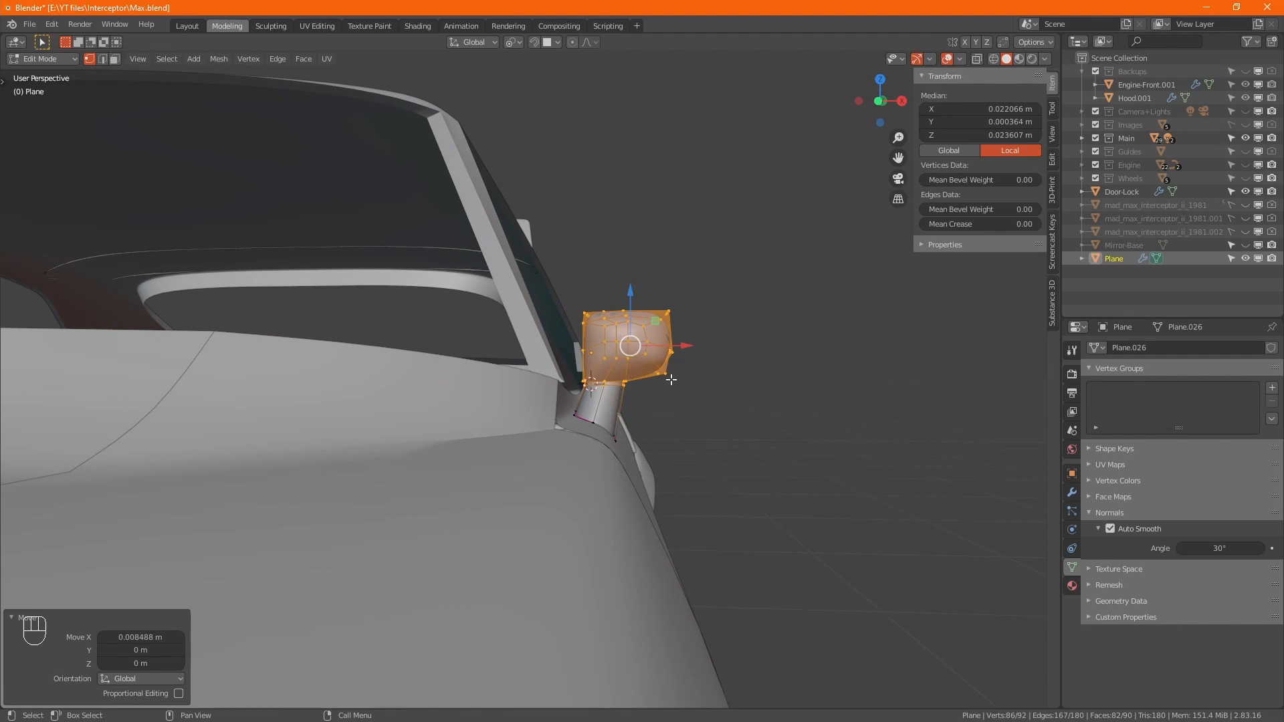
key("s")
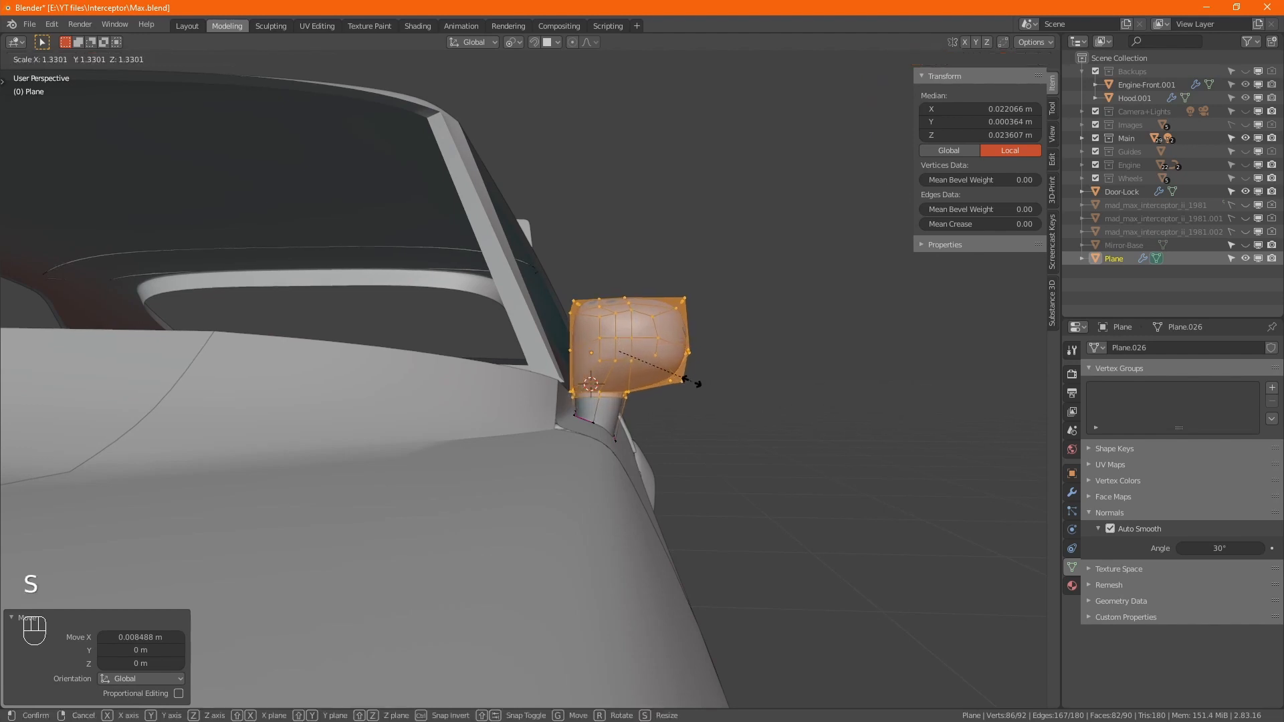
left_click(662, 344)
left_click_drag(664, 317, 692, 278)
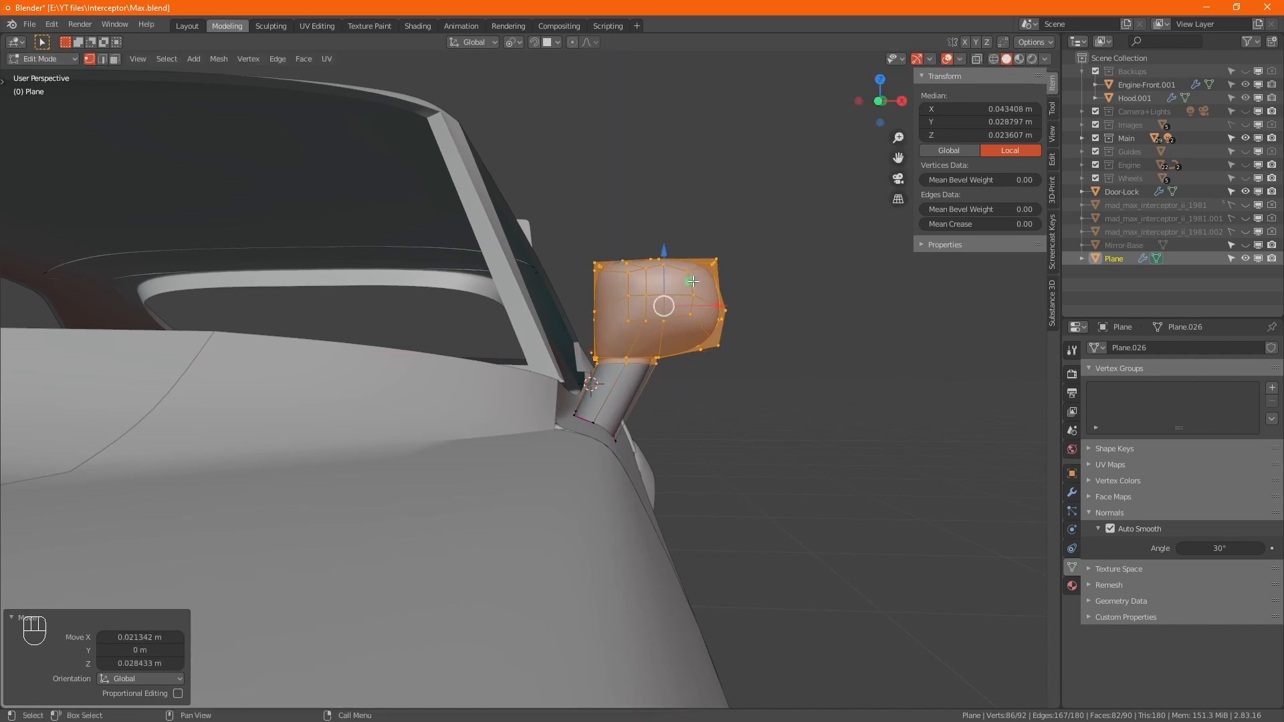
middle_click_drag(692, 278, 639, 314, "alt")
left_click_drag(667, 310, 686, 311)
- Move the rear vertices of the stem's bottom outline backward about 0.027 m along Y
key("alt+z")
left_click_drag(664, 401, 753, 420)
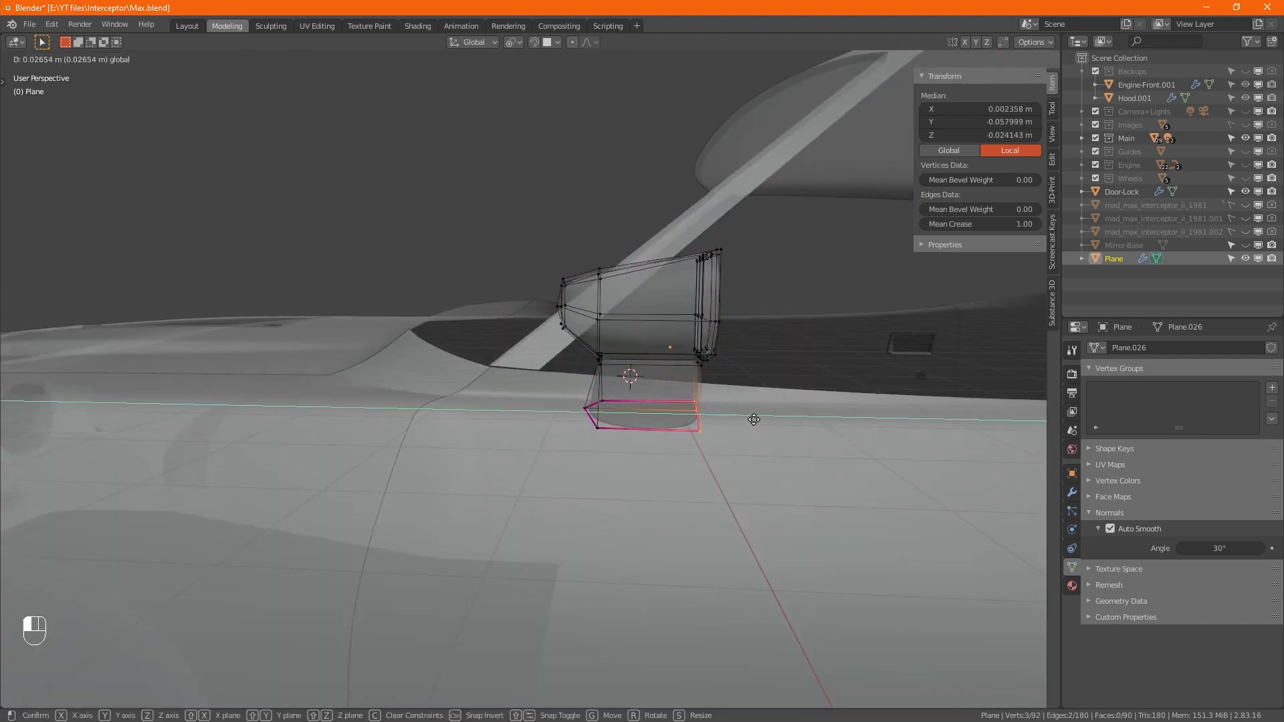
left_click(754, 421)
key("alt+z")
- Widen the housing by moving its outer-side vertices about 0.0097 m outward along X
middle_click_drag(753, 420, 889, 412)
key("alt+z")
left_click_drag(903, 440, 792, 243)
key("alt+z")
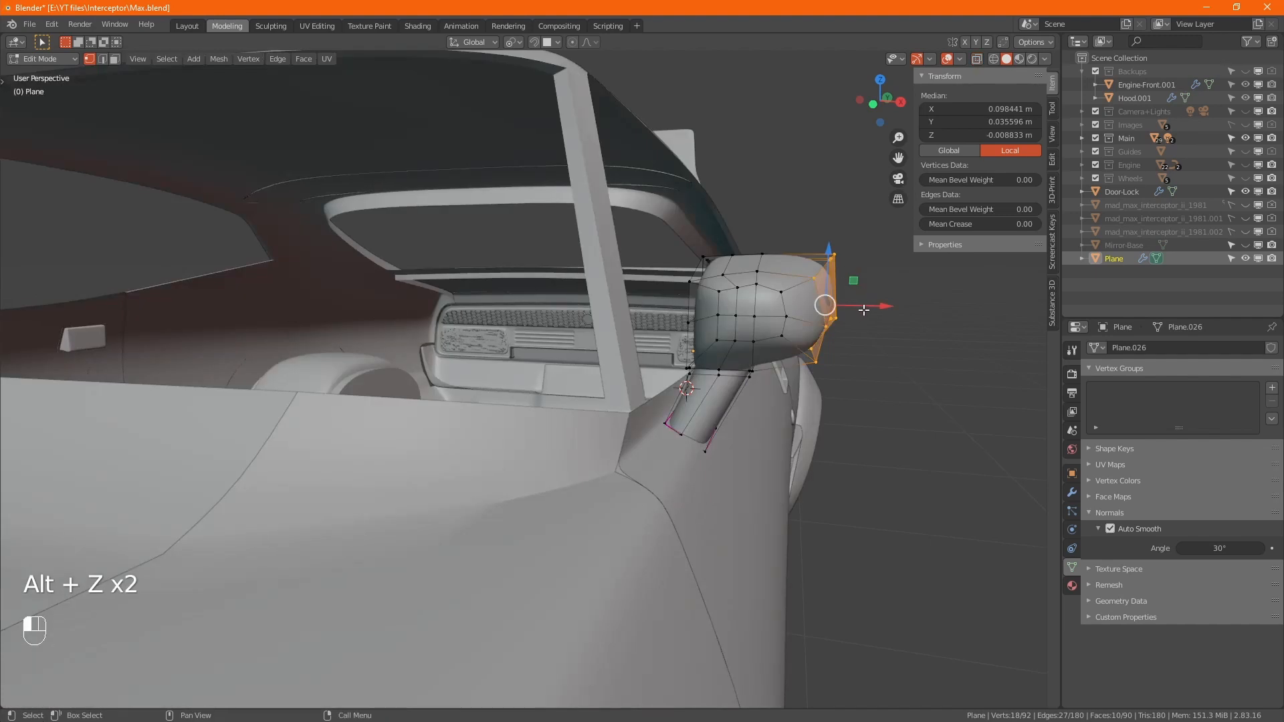
left_click_drag(864, 309, 879, 310)
- Leave mesh editing and compare the mirror with the front and side reference photos in the Photos app
key("alt+z")
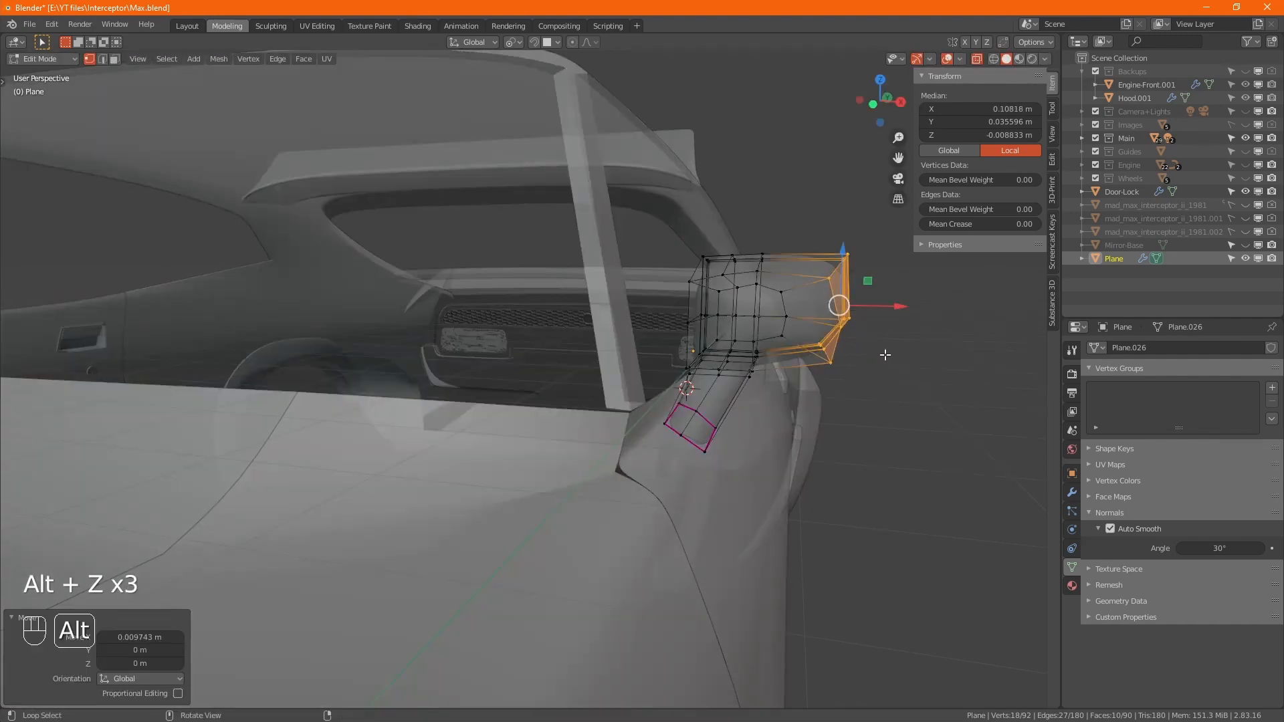
key("Tab")
key("alt+z")
left_click(880, 455)
middle_click_drag(880, 454, 629, 459)
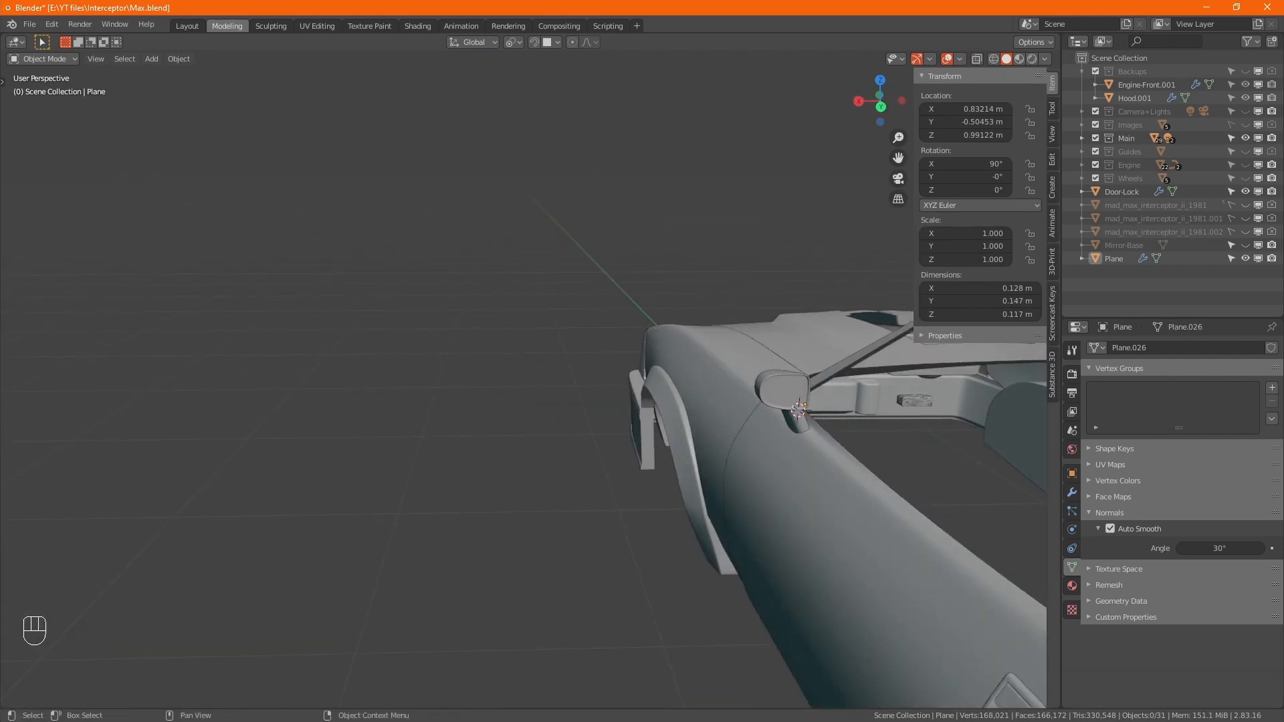
key("alt+Tab")
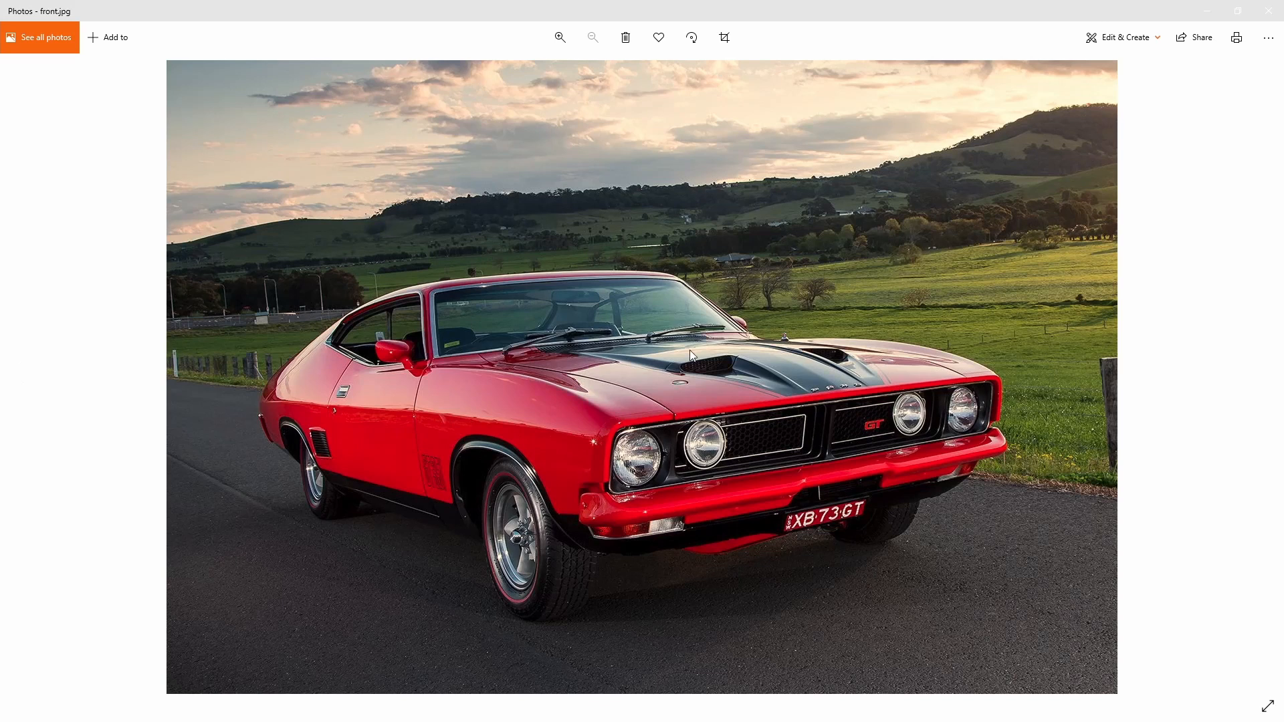
key("Right")
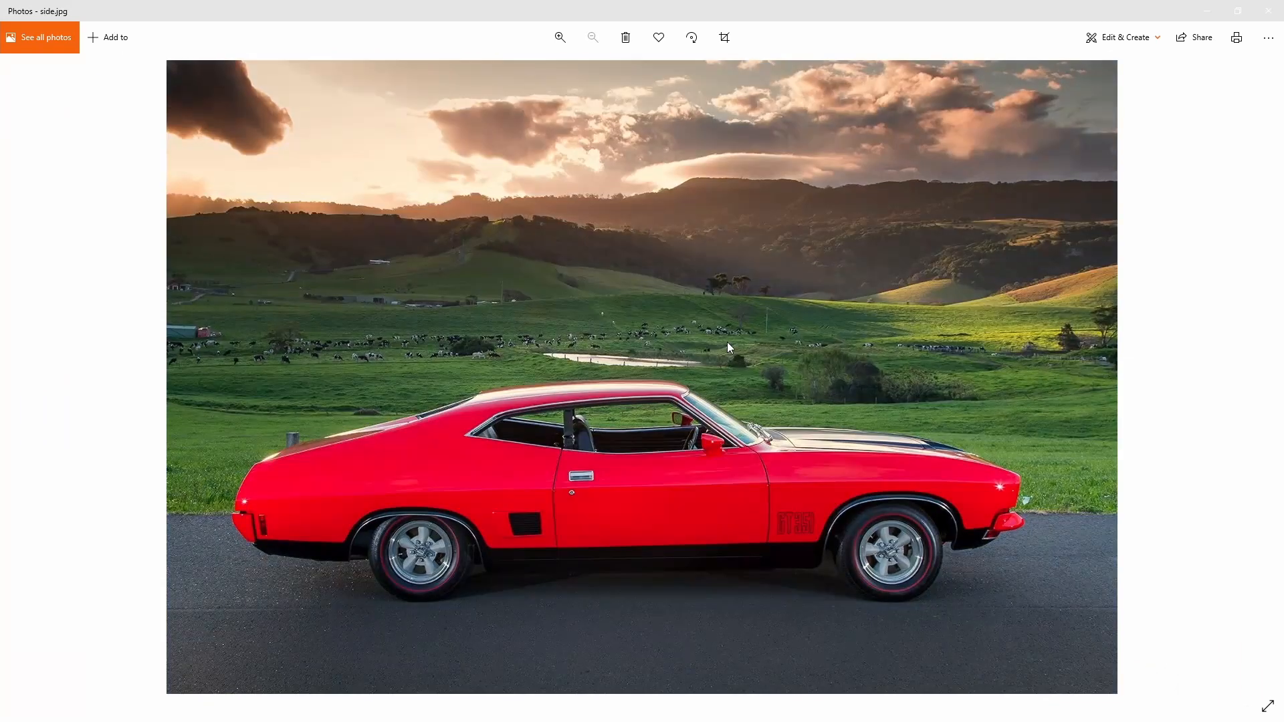
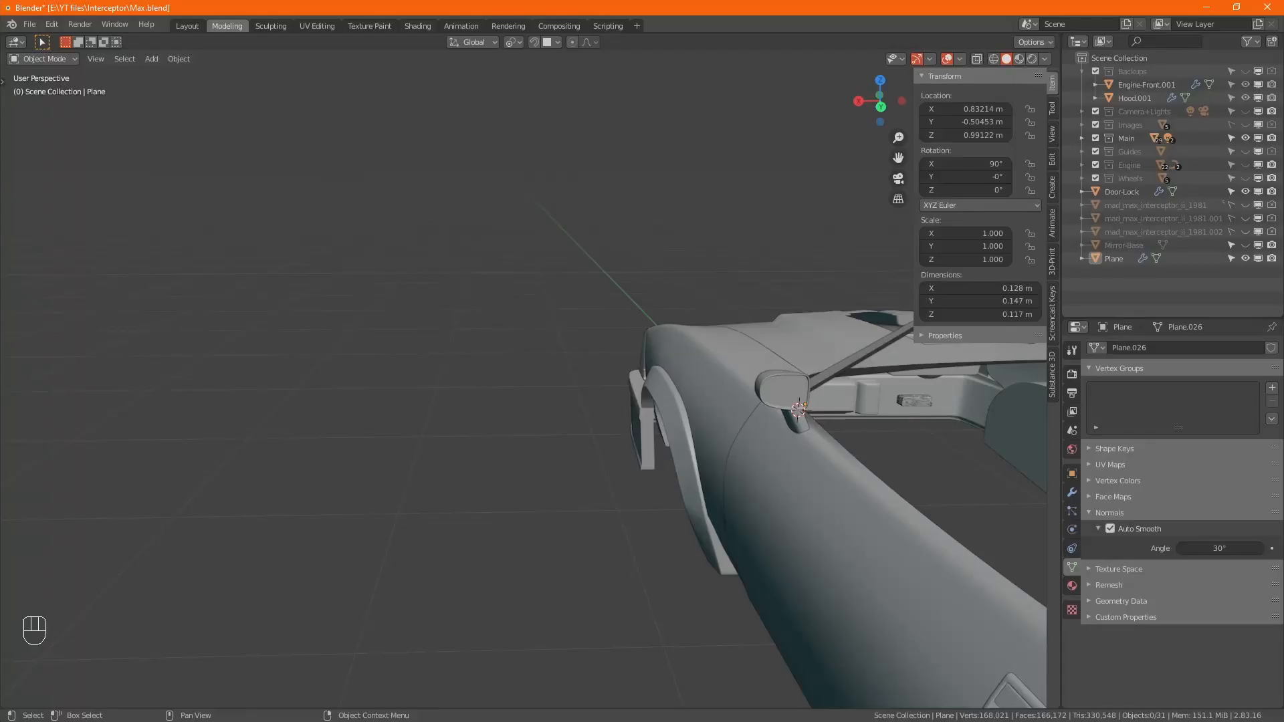
middle_click_drag(478, 481, 847, 480, "alt")
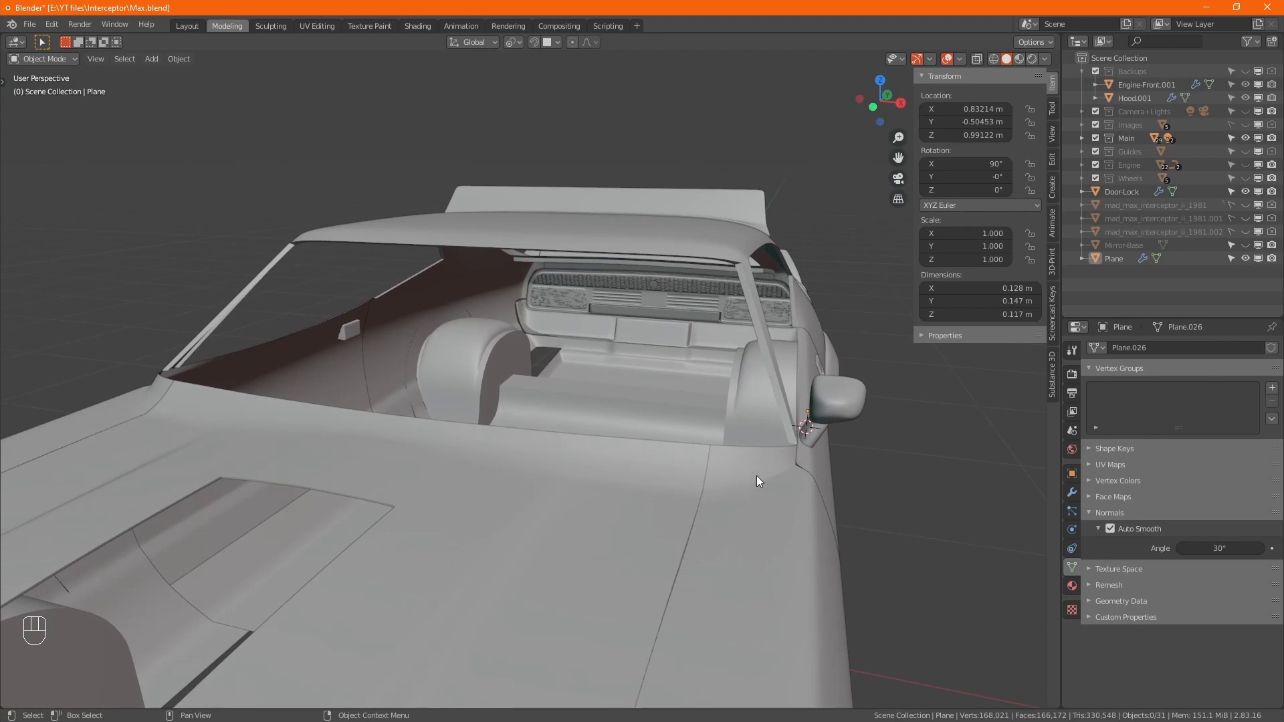
- Return the 3D cursor to the world origin and set the mirror object's origin to the cursor
key("shift+s")
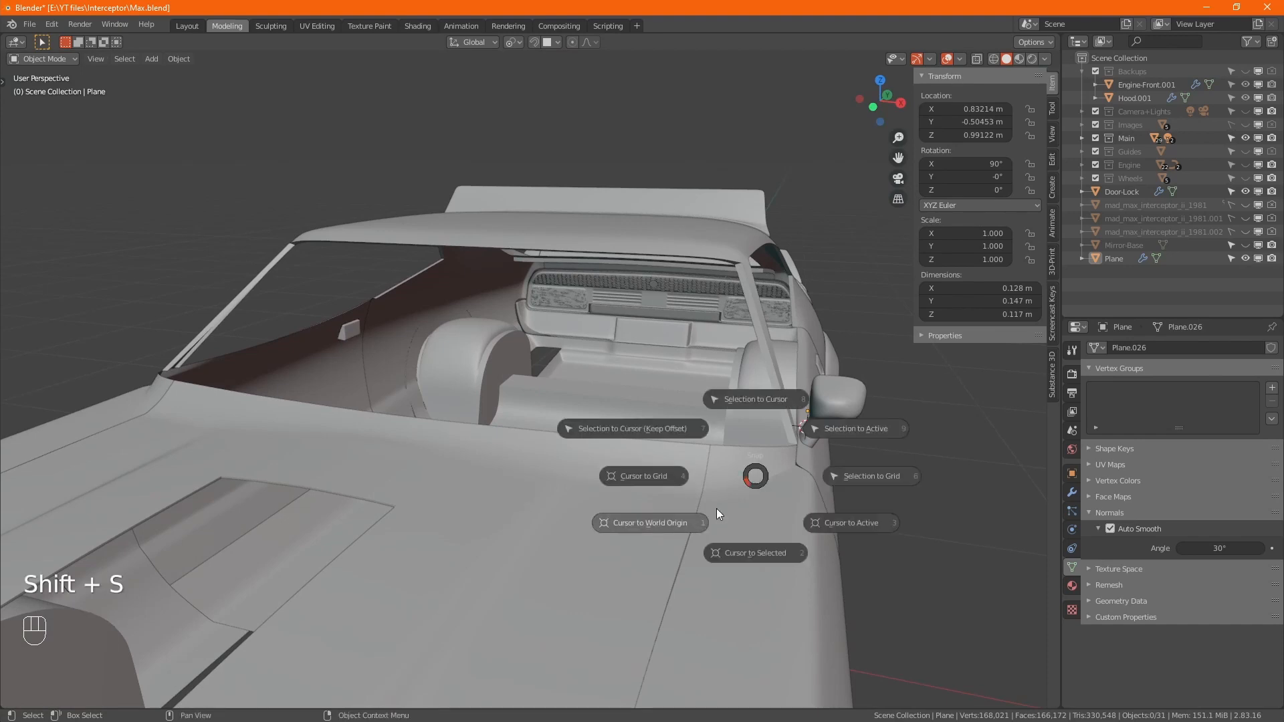
left_click(747, 551)
key("shift+s")
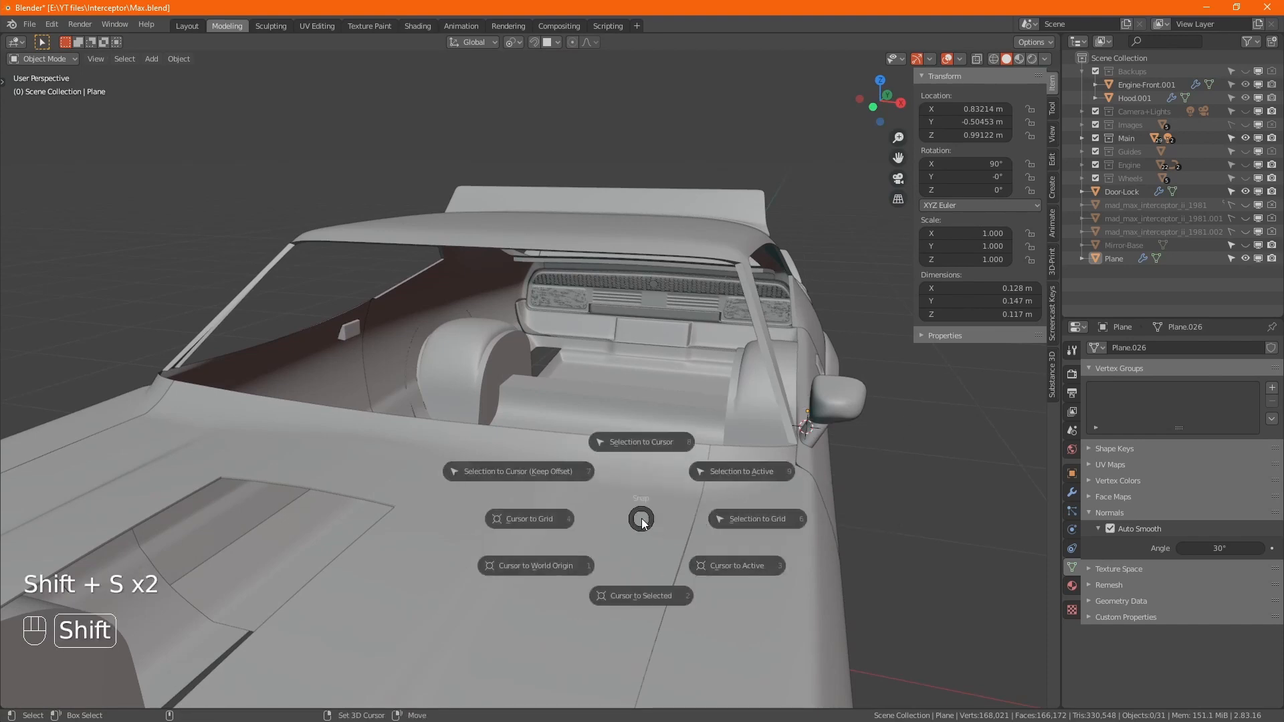
left_click(539, 565)
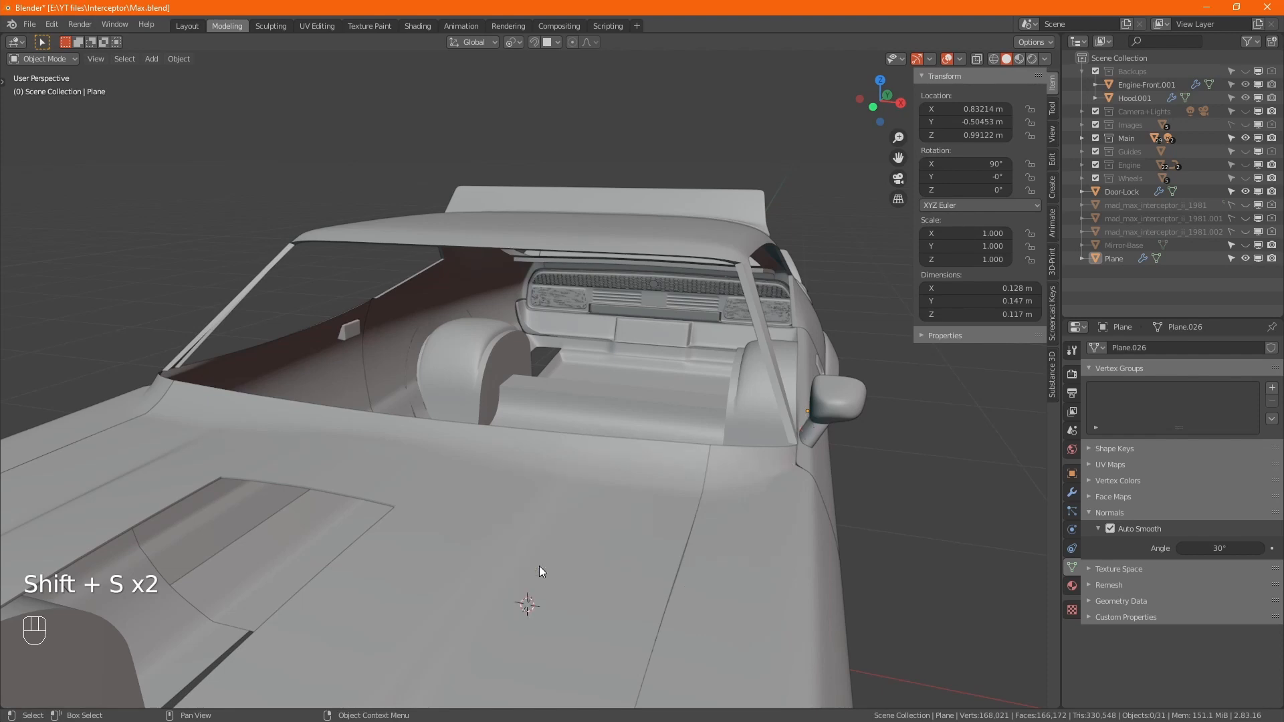
right_click(592, 464)
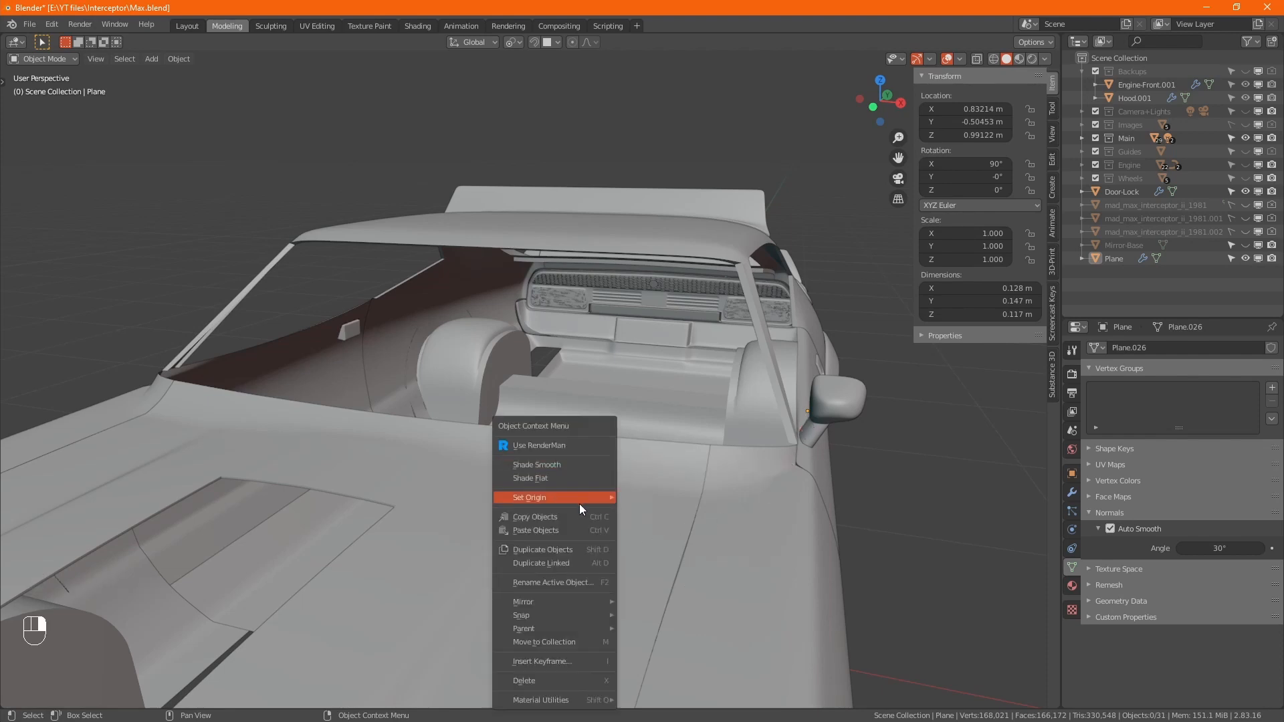
mouse_move(580, 504)
left_click(849, 394)
right_click(621, 470)
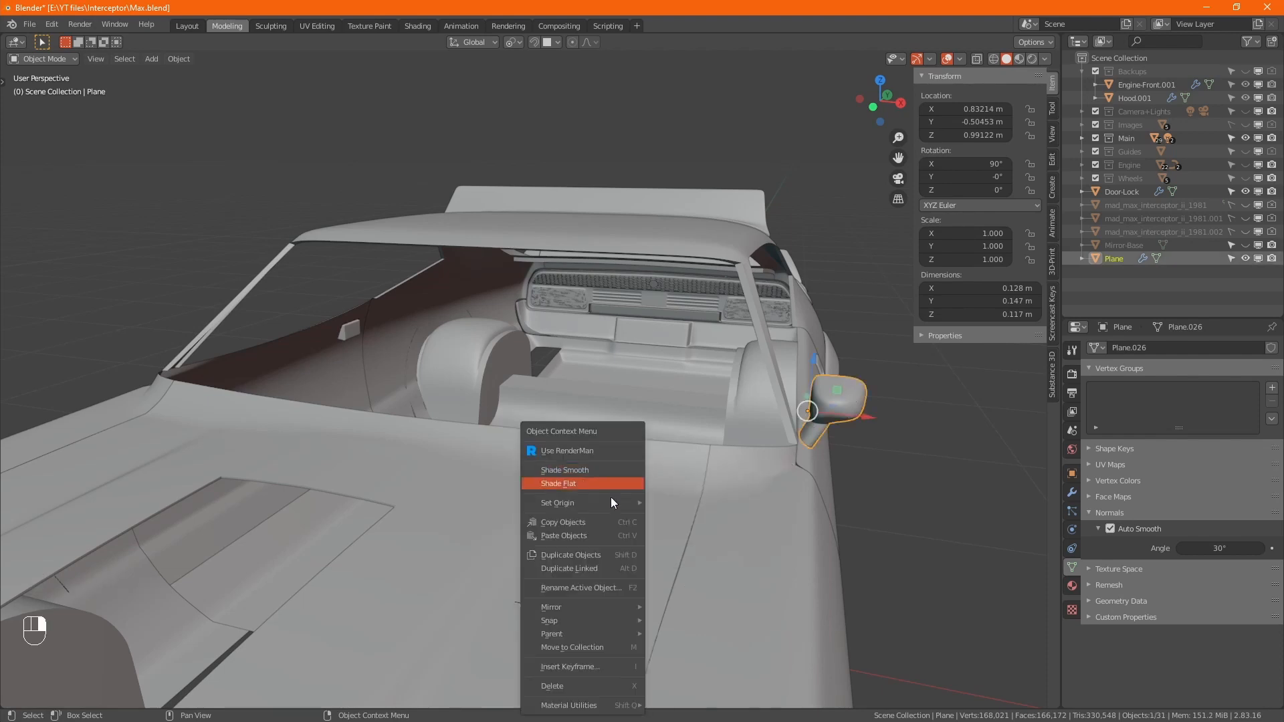
left_click(712, 532)
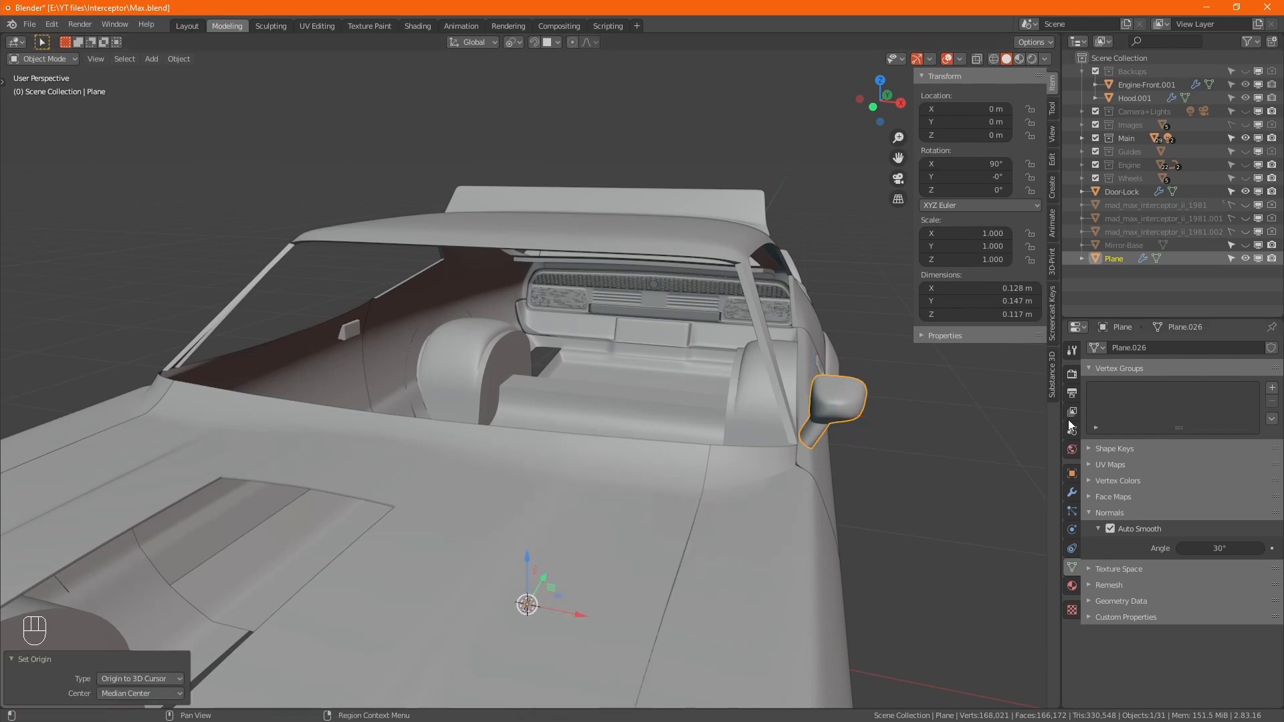
- Add a Mirror modifier on the X axis to the door mirror and place it above the Subdivision modifier
left_click(1072, 492)
left_click(1177, 377)
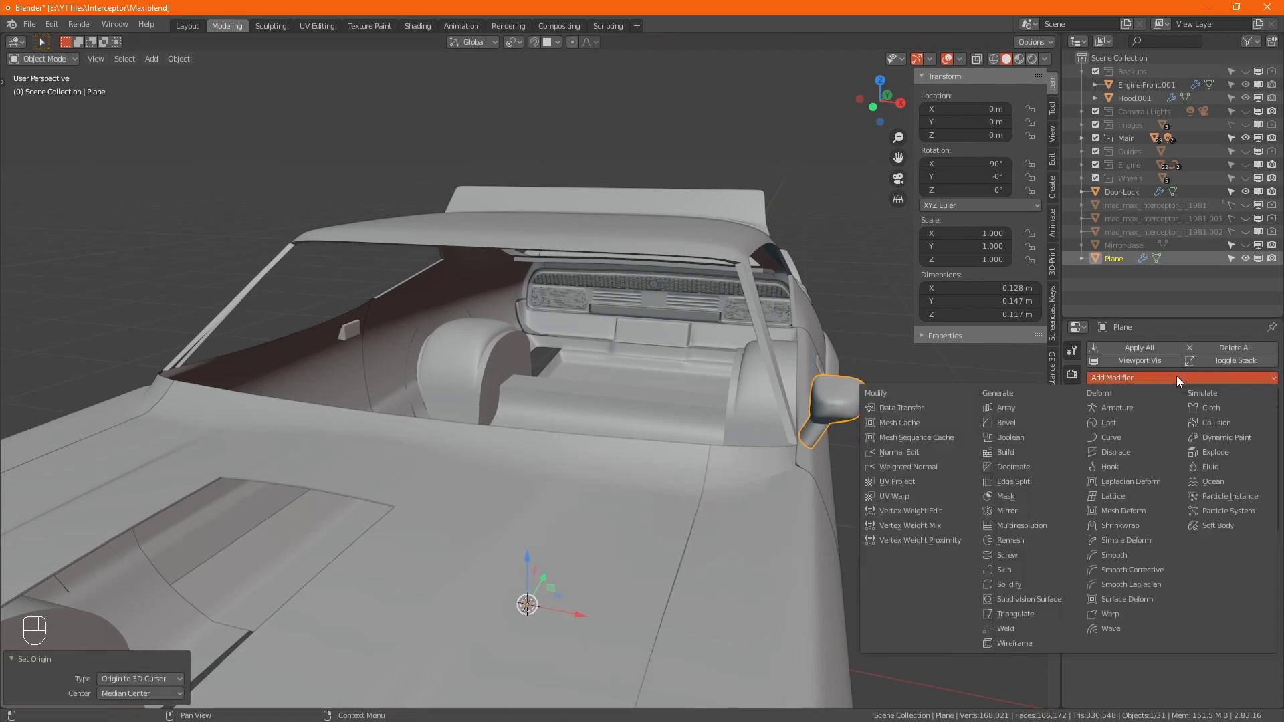
left_click(1043, 510)
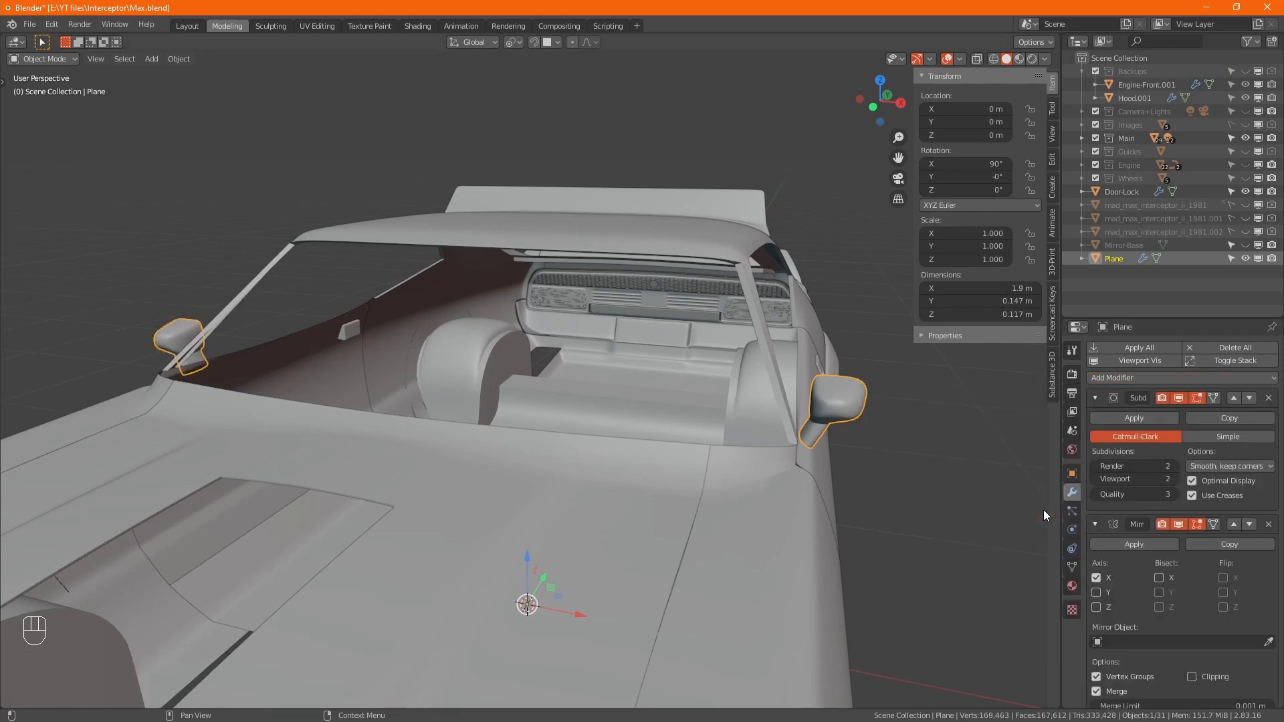
left_click(1234, 528)
left_click(1094, 397)
left_click(792, 489)
left_click_drag(792, 489, 694, 422, "alt")
left_click(531, 536)
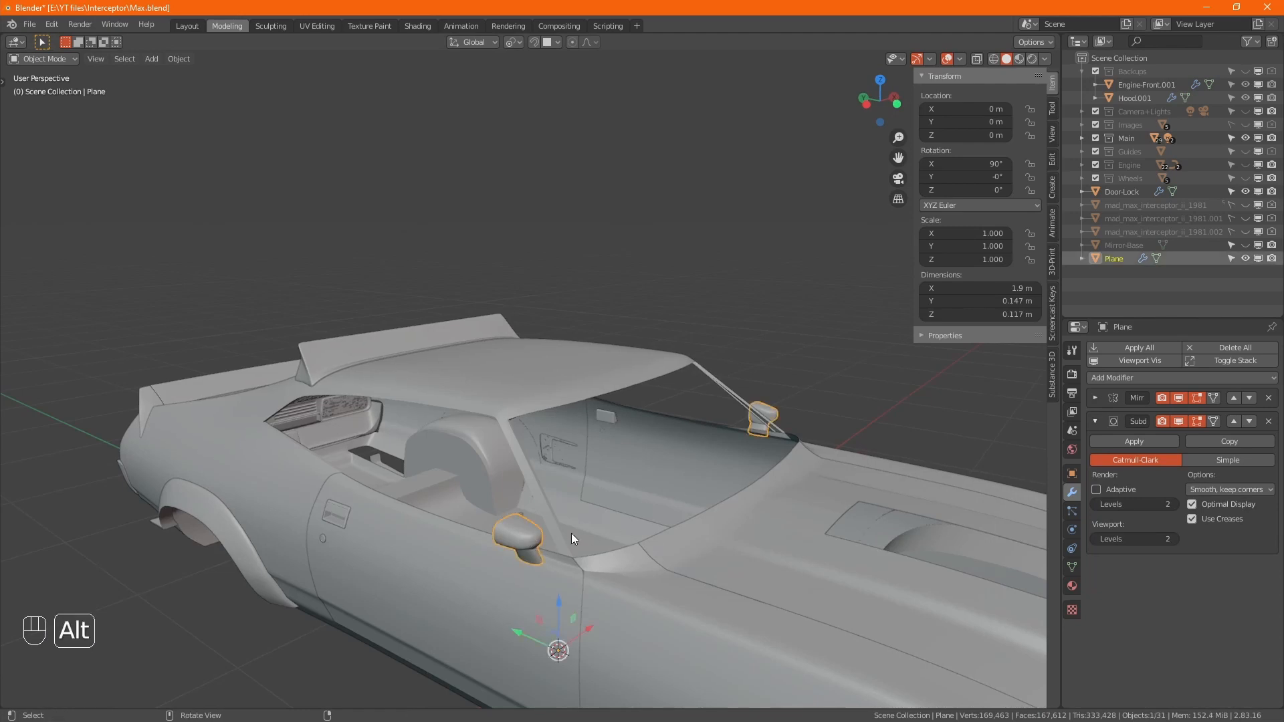
- In the side view, raise the middle edge row on top of the mirror housing by about 0.006 m to round its profile
left_click_drag(571, 532, 539, 423, "alt")
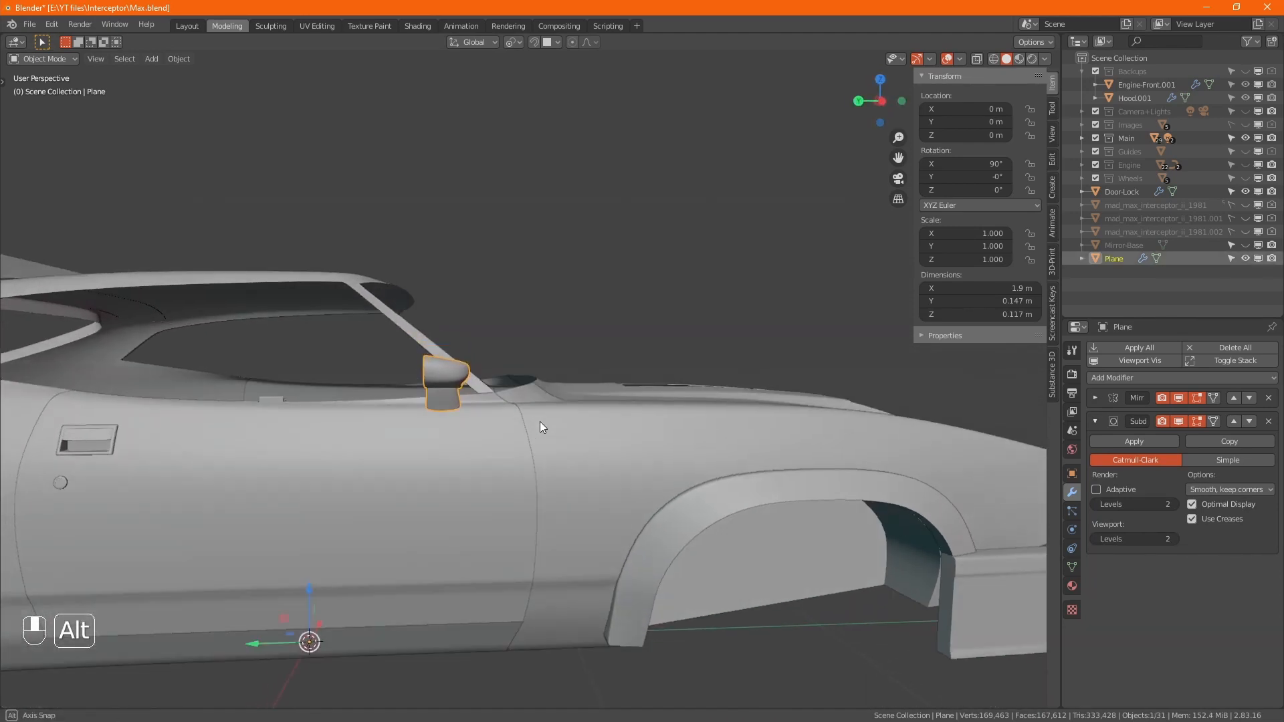
scroll(455, 386, "up", 5)
key("Tab")
key("alt+z")
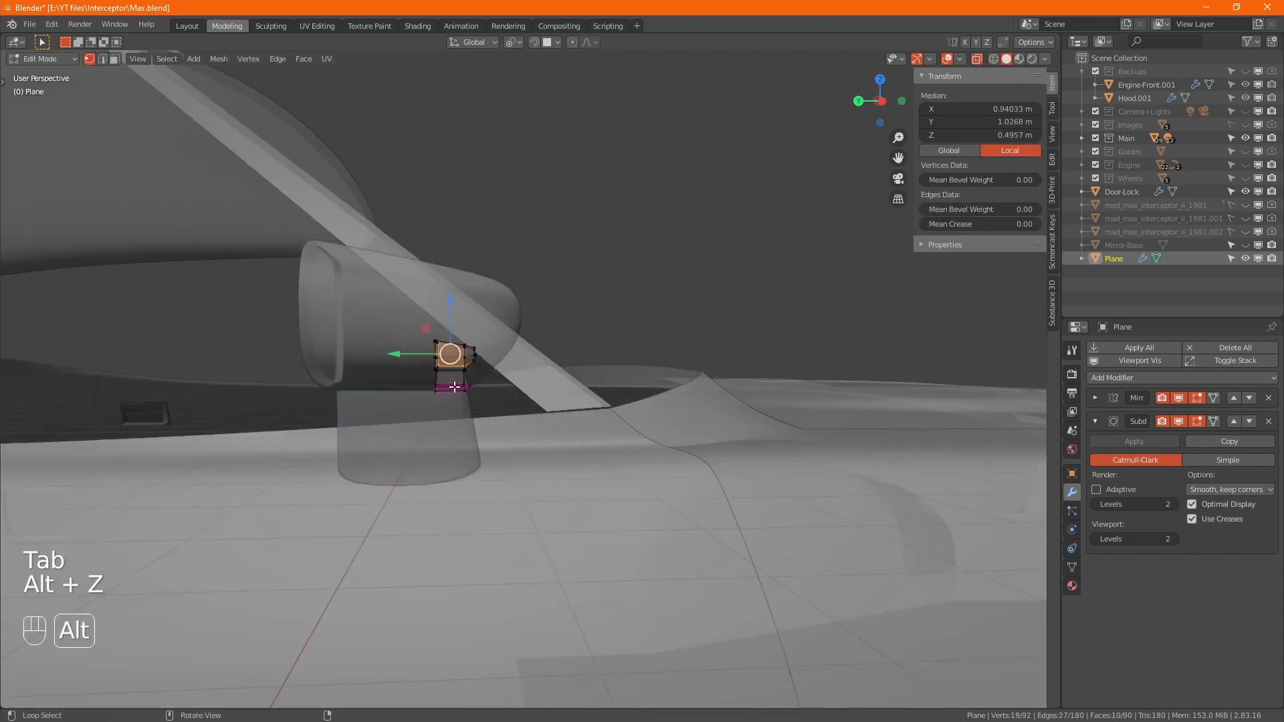
key("KP_3")
scroll(415, 367, "up", 4)
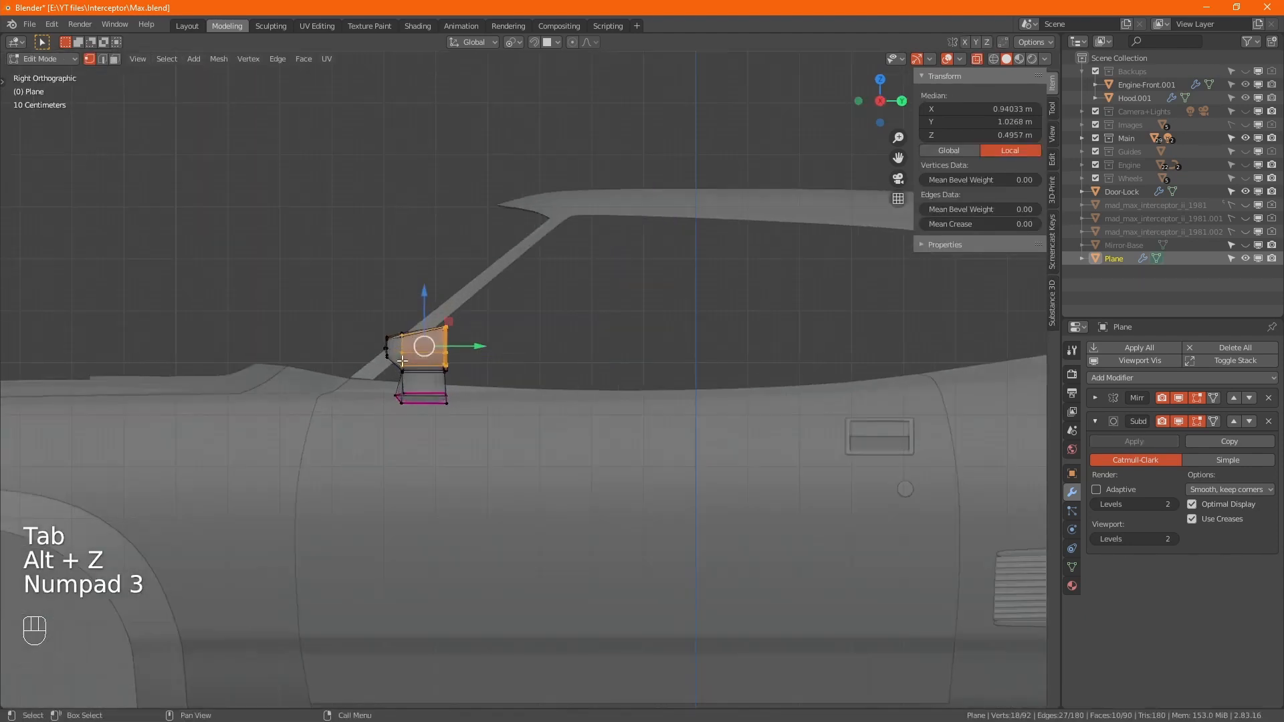
left_click_drag(419, 385, 392, 304)
scroll(411, 319, "up", 4)
left_click_drag(446, 383, 483, 381)
left_click(442, 293, "alt")
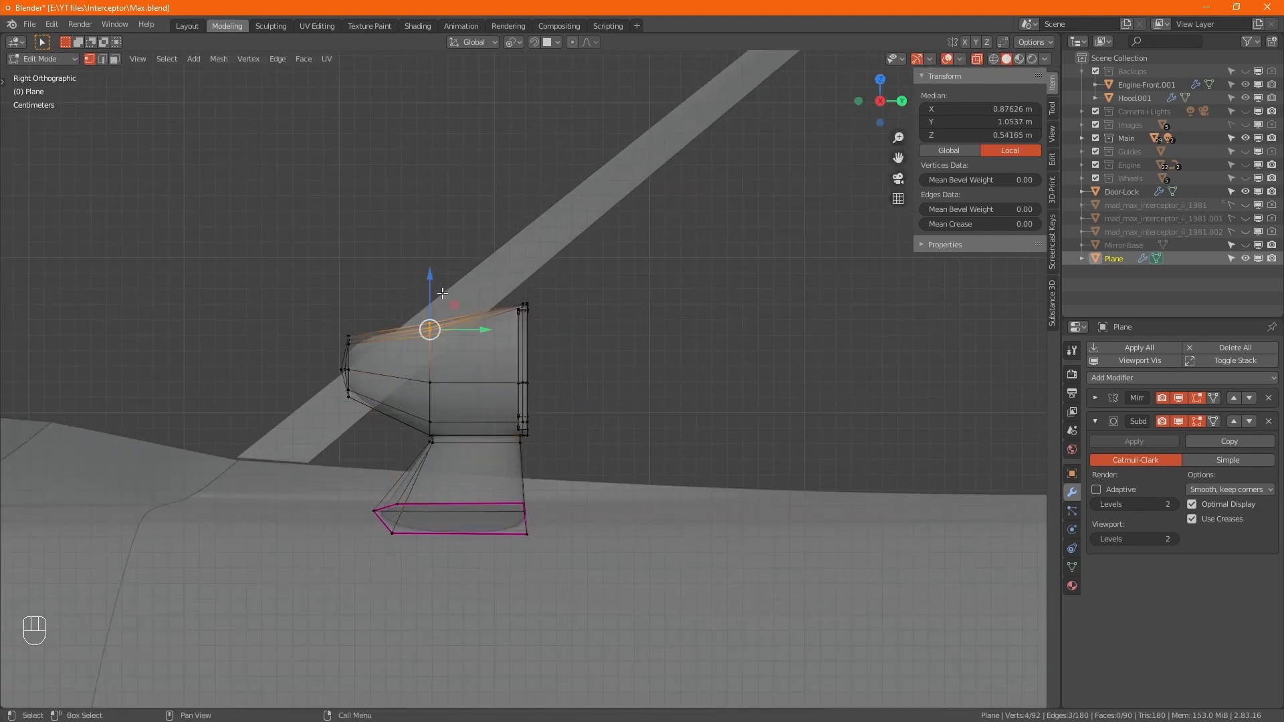
left_click_drag(431, 292, 437, 281)
key("alt+z")
key("Tab")
scroll(471, 403, "down", 4)
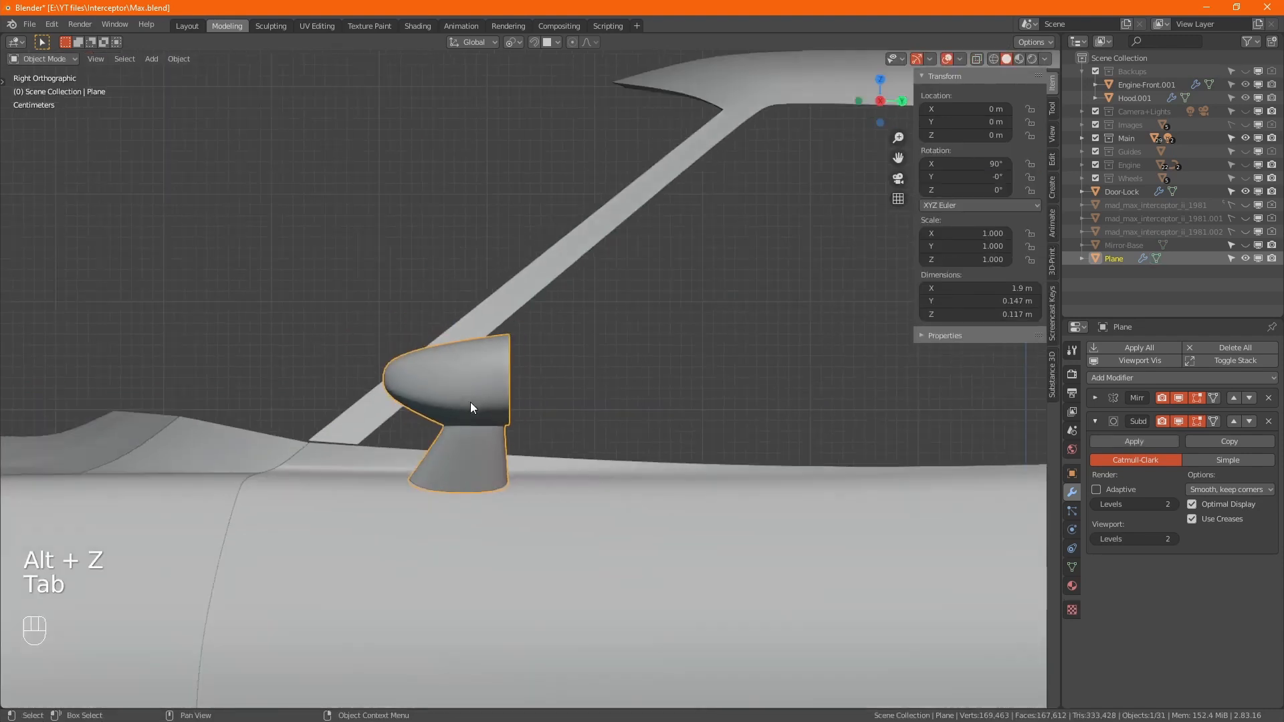
- Rename the door mirror object as Mirror-Wing
scroll(470, 407, "down", 5)
left_click_drag(507, 400, 765, 419, "alt")
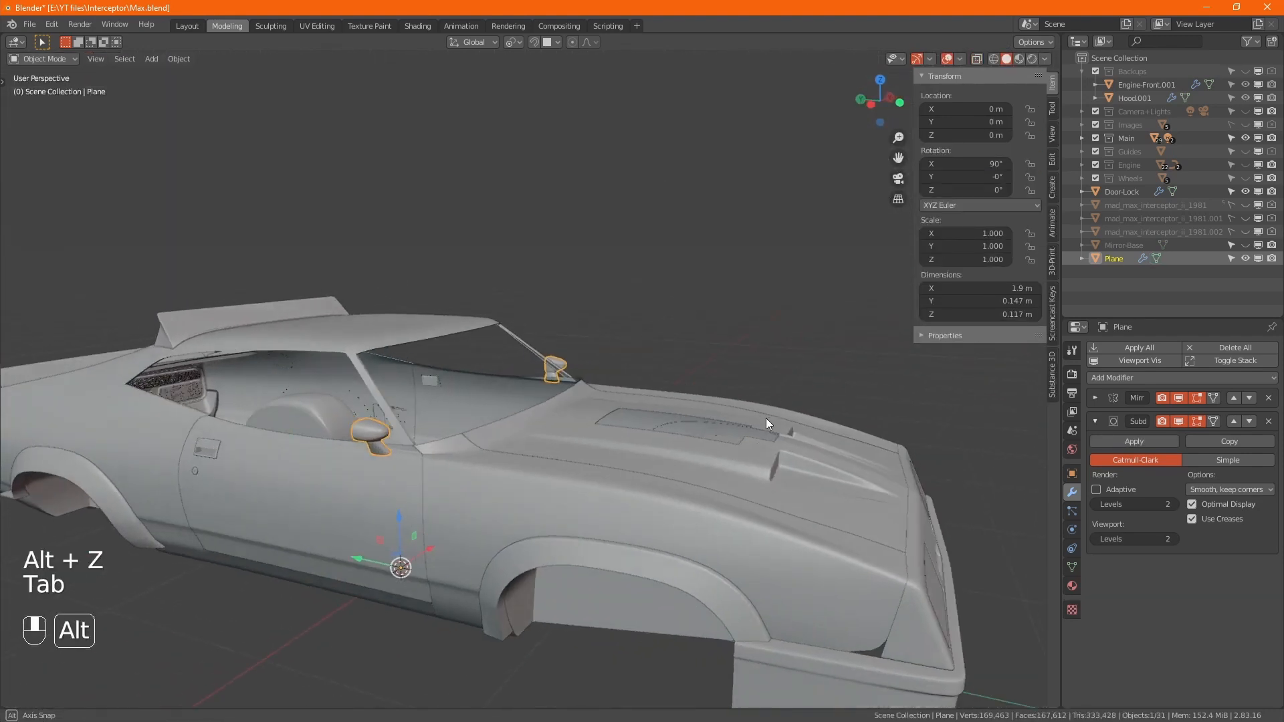
left_click(729, 317)
left_click_drag(730, 311, 620, 416, "alt")
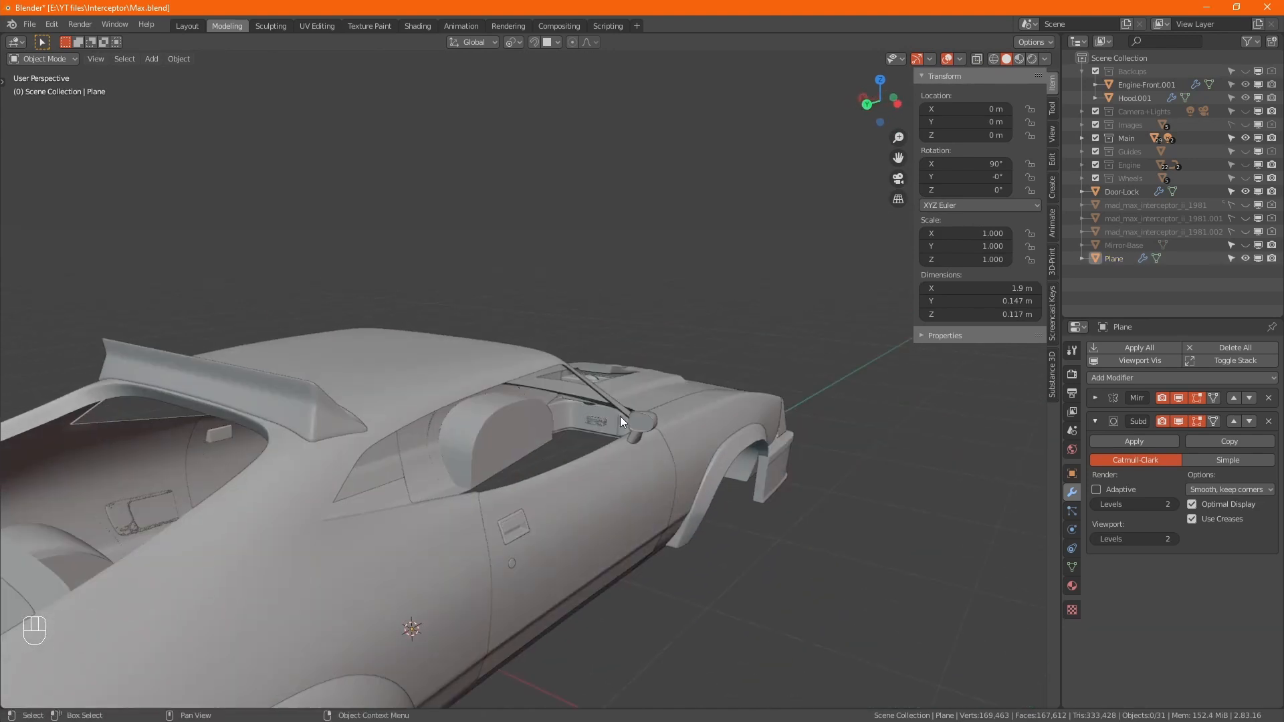
left_click(648, 419)
key("F2")
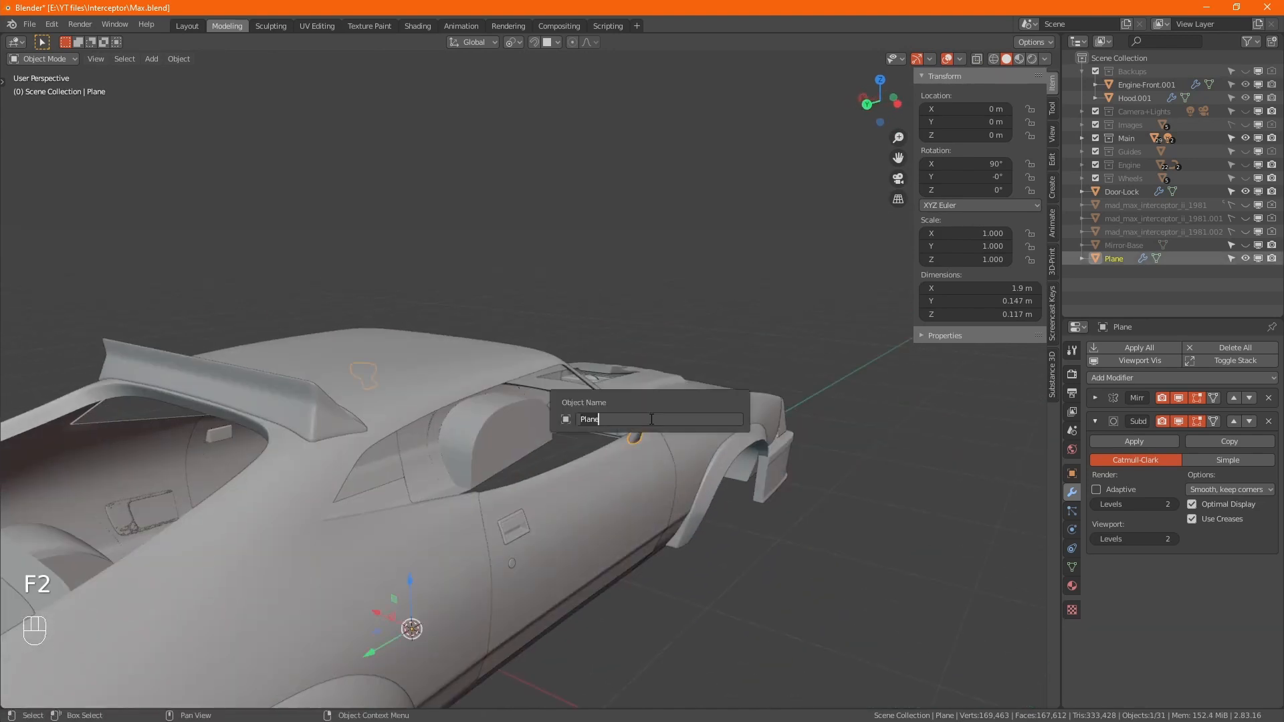
type("M")
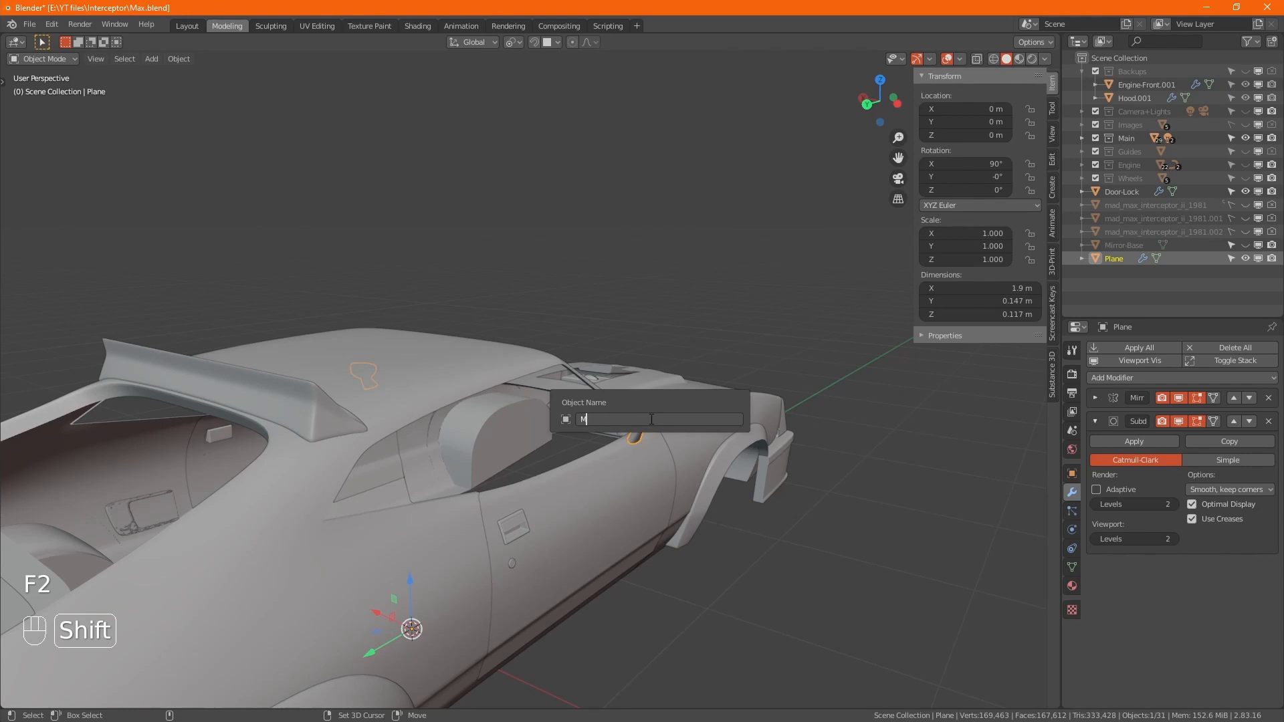
type("irror")
type("-Wir")
key("Return")
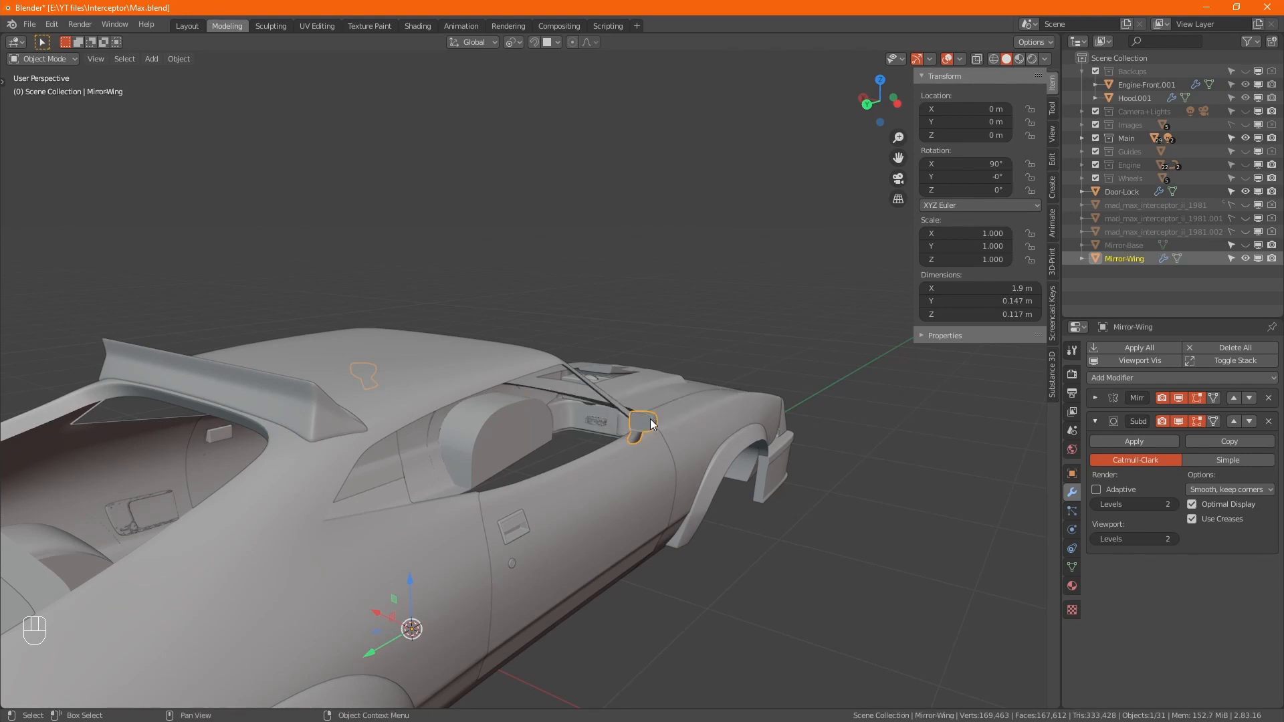
- Add two material slots to Mirror-Wing and set the first one to the existing Black-Gloss material
left_click(1072, 586)
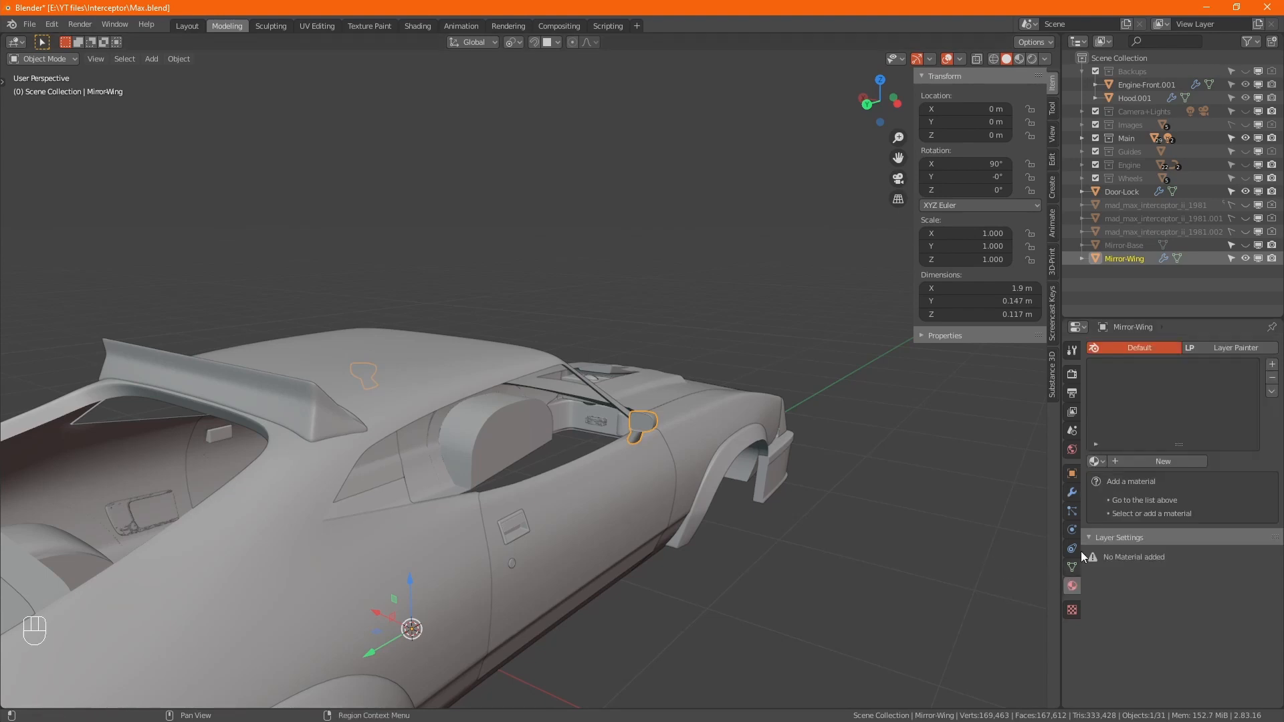
left_click(1270, 365)
left_click(1271, 365)
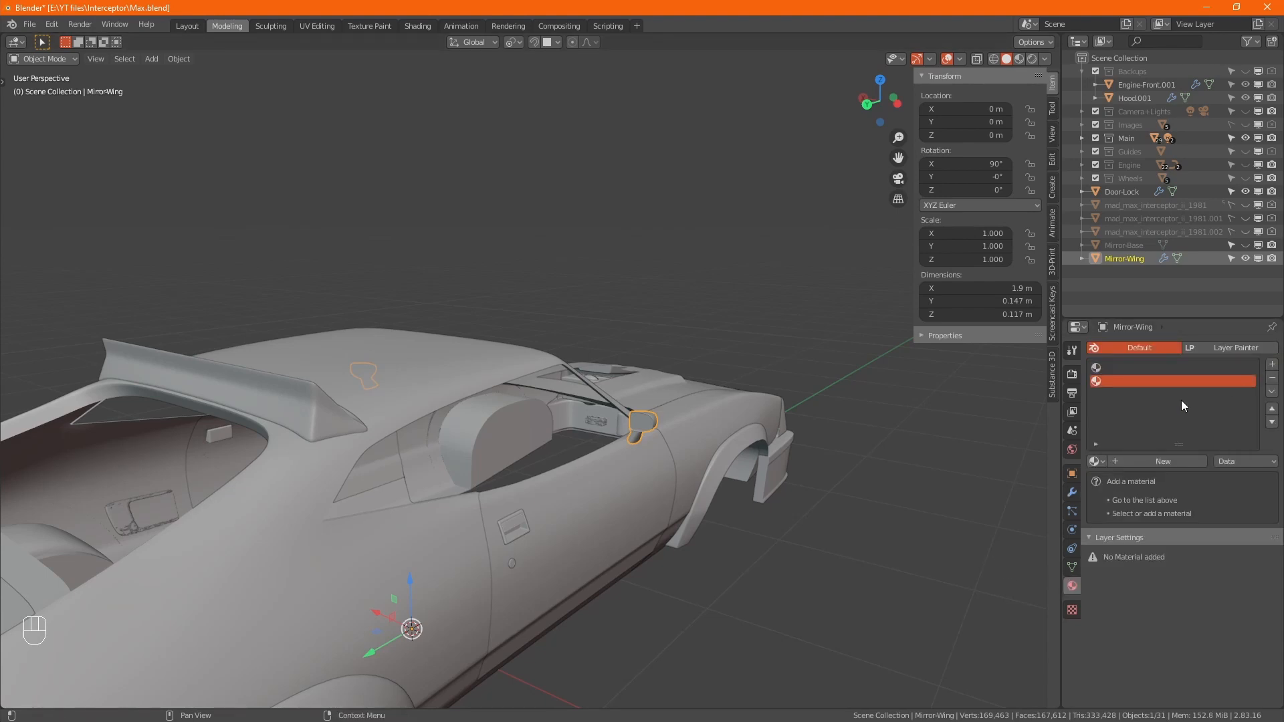
left_click(1129, 368)
left_click(1097, 461)
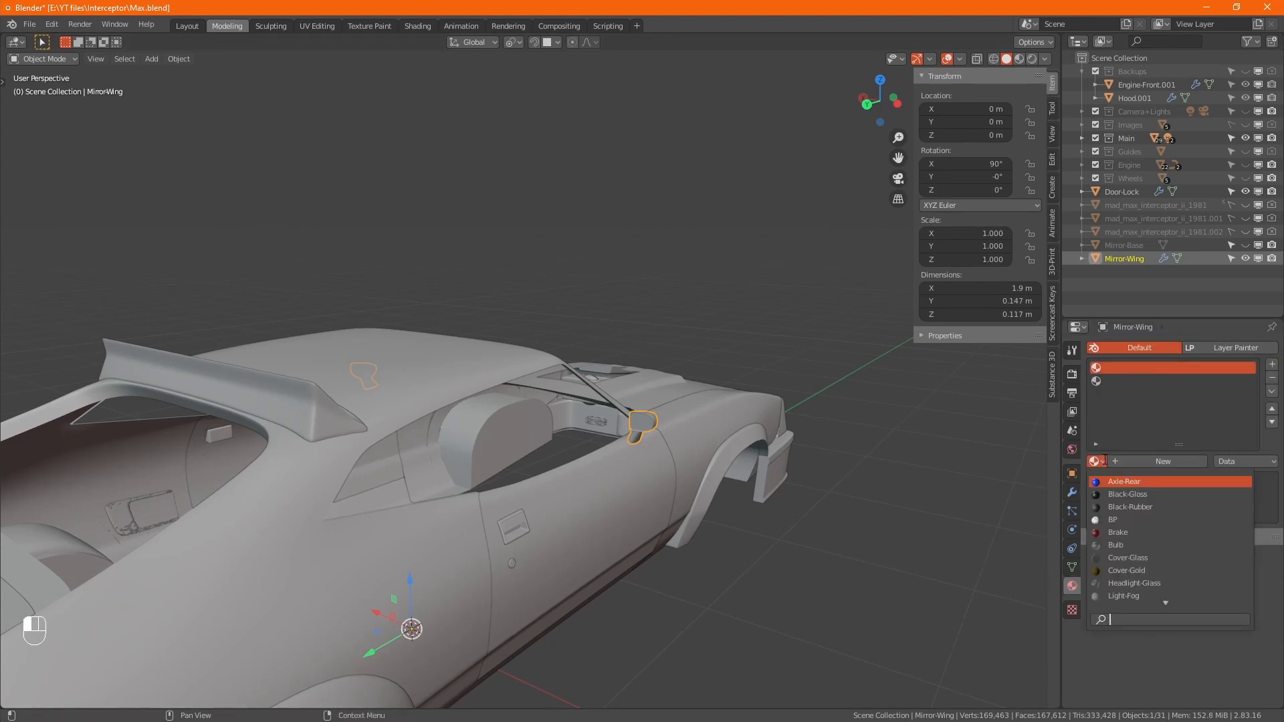
left_click(1130, 491)
- In face editing mode, select the flat glass faces inside the mirror housing and show the mesh see-through
key("Tab")
scroll(739, 449, "up", 2)
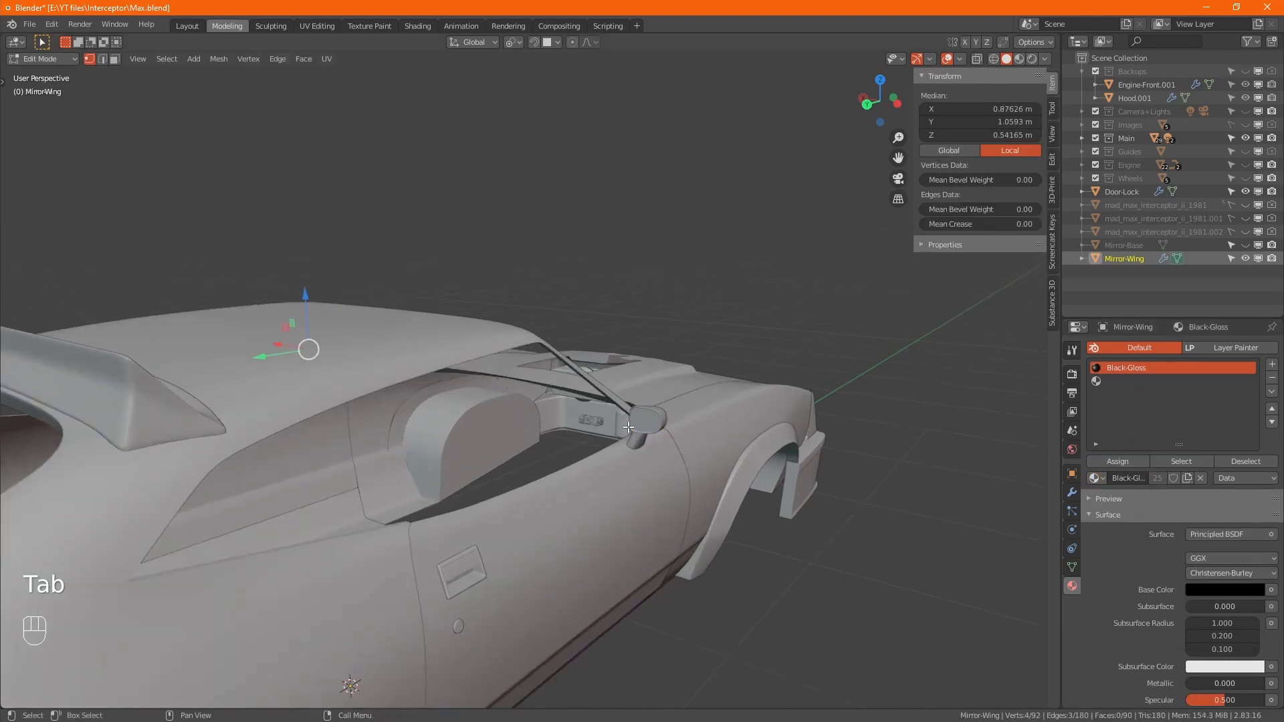
key("KP_Decimal")
middle_click_drag(615, 459, 646, 455, "alt")
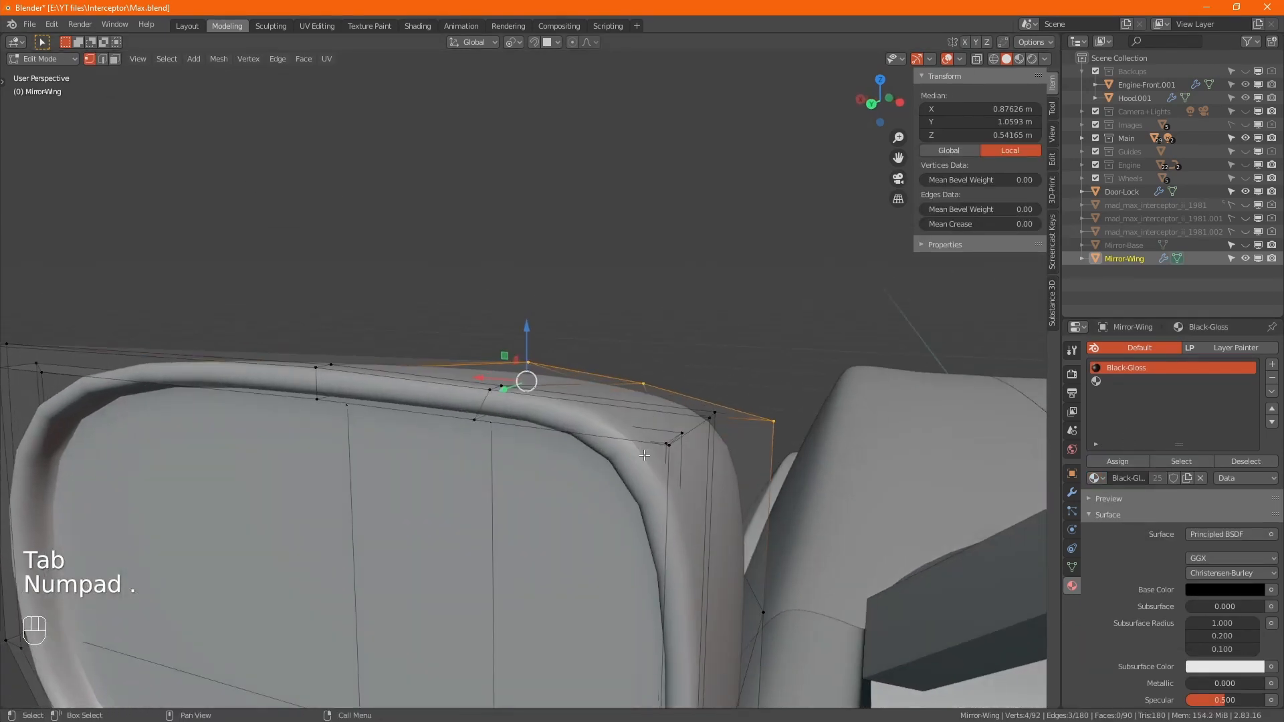
key("3")
middle_click_drag(286, 555, 416, 421)
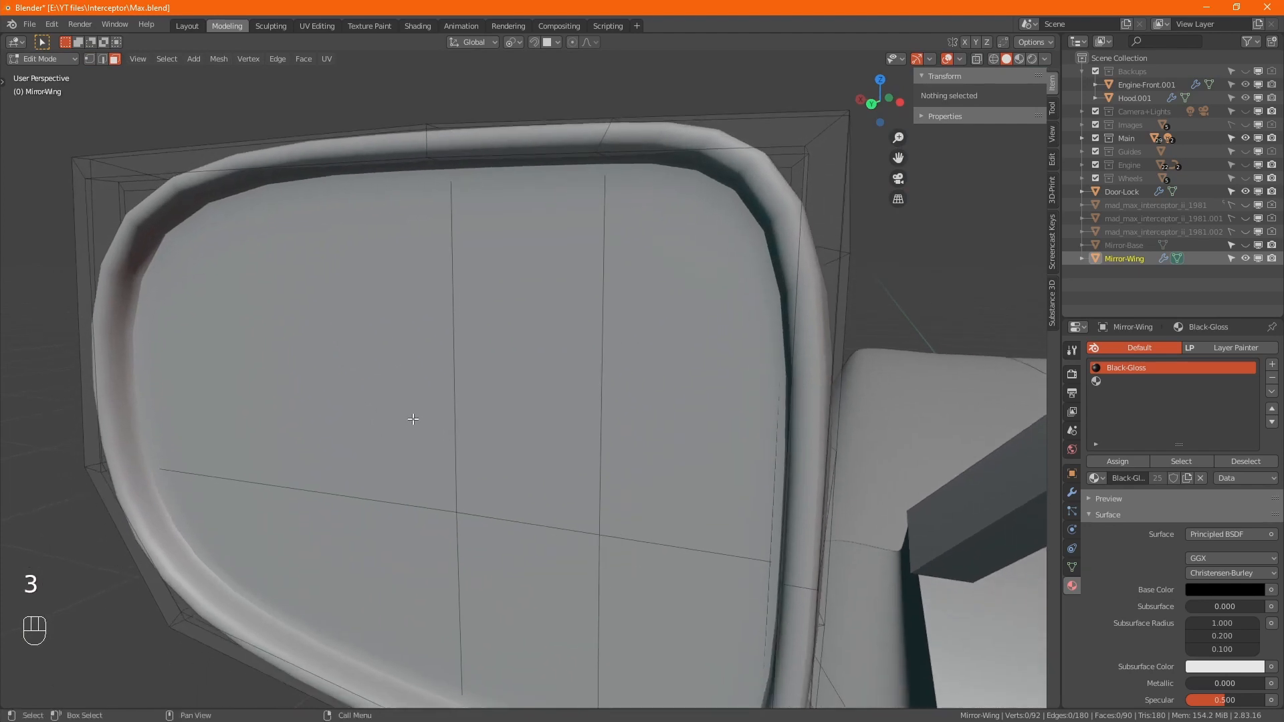
left_click_drag(363, 364, 697, 561)
key("alt+z")
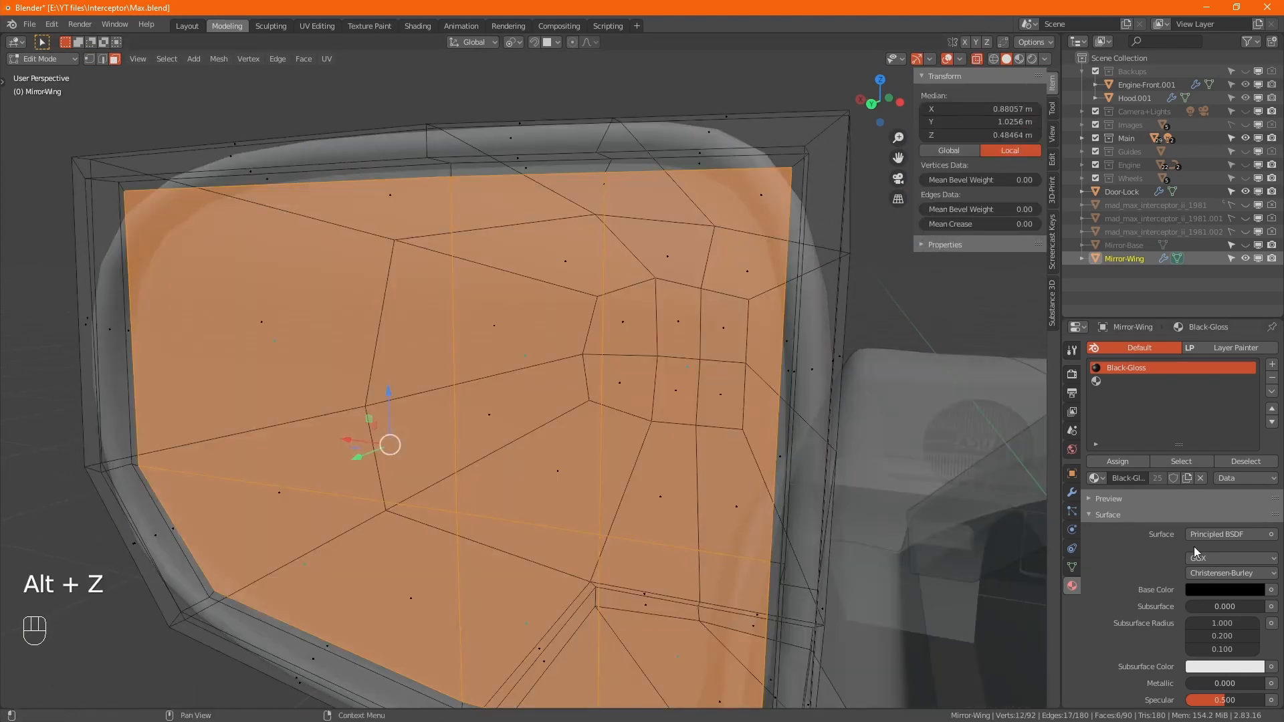
- Turn off the Subdivision modifier's viewport display and grow the glass face selection by one ring
left_click(1072, 492)
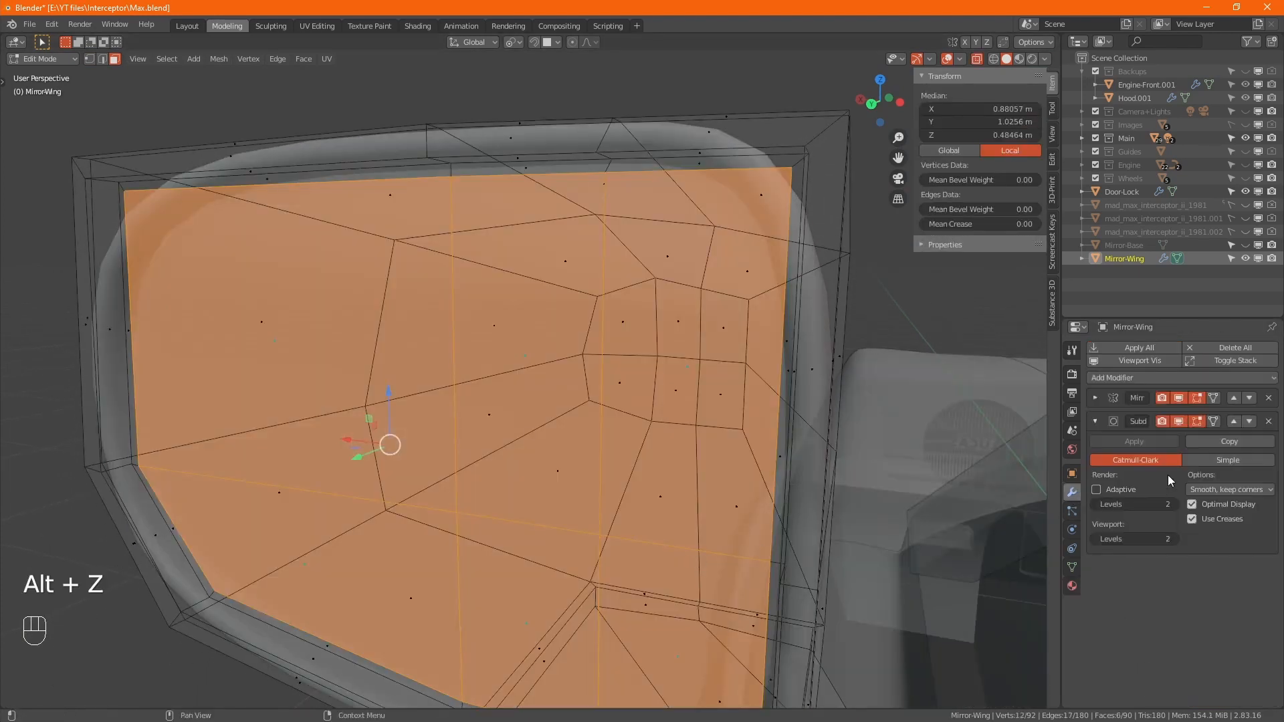
left_click(1179, 422)
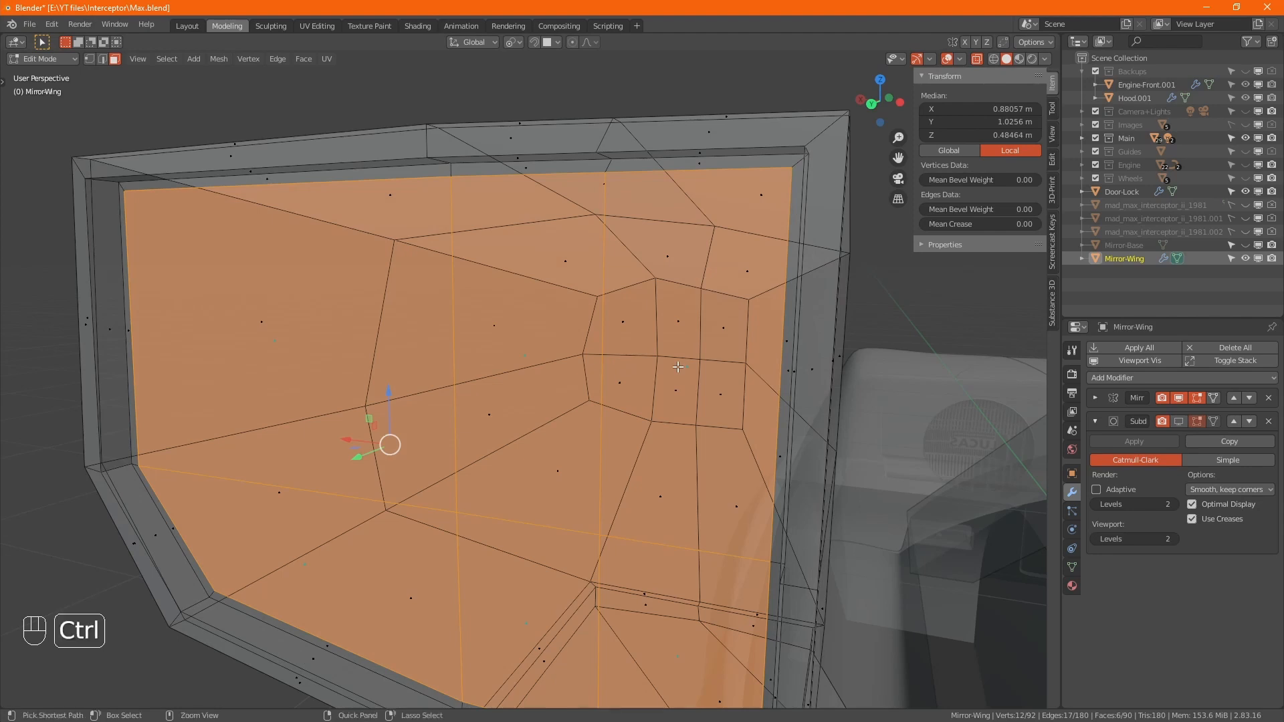
key("ctrl+KP_Add")
scroll(400, 243, "down", 1)
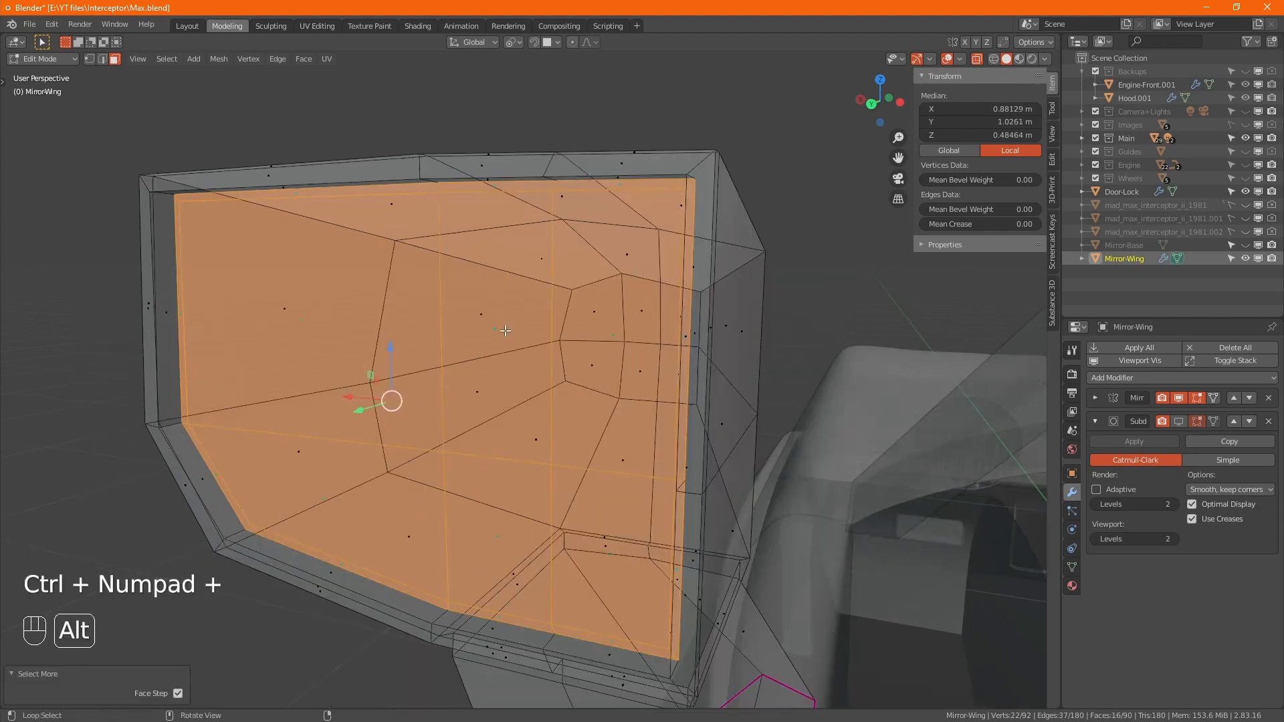
- Invert the selection to assign Black-Gloss to the housing and stem faces, and make the empty second material slot active
key("alt+z")
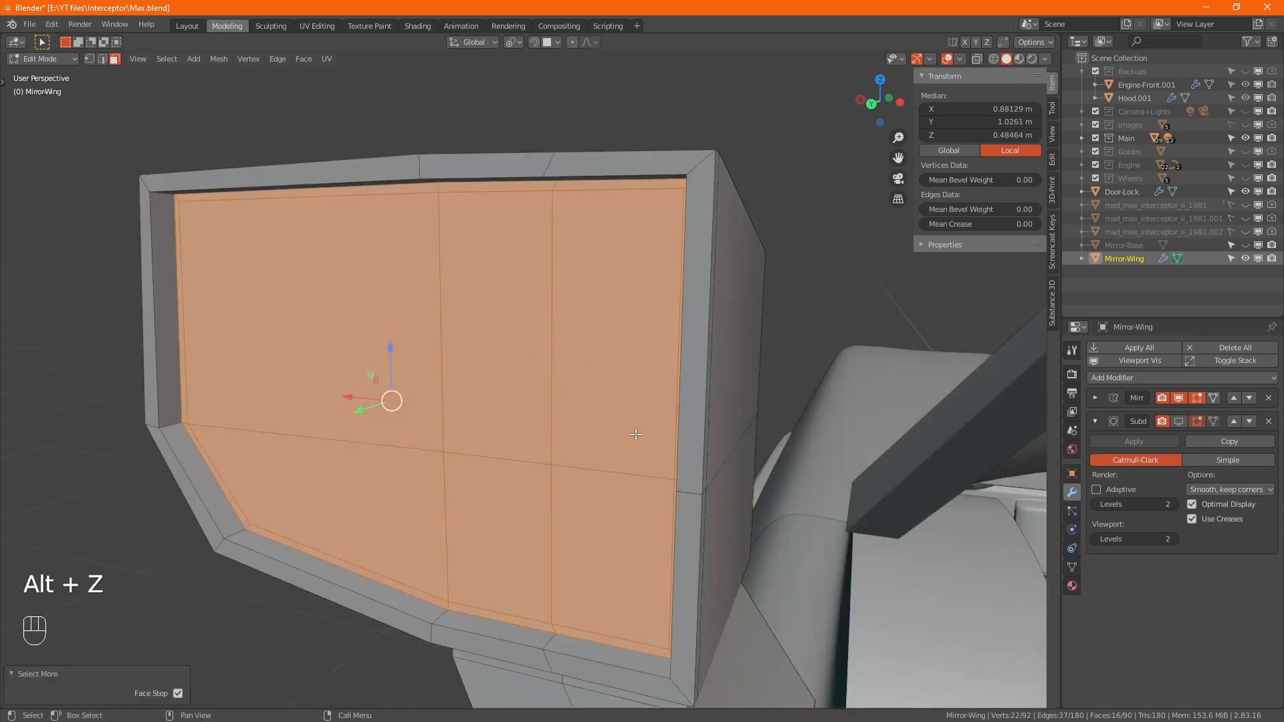
key("ctrl+i")
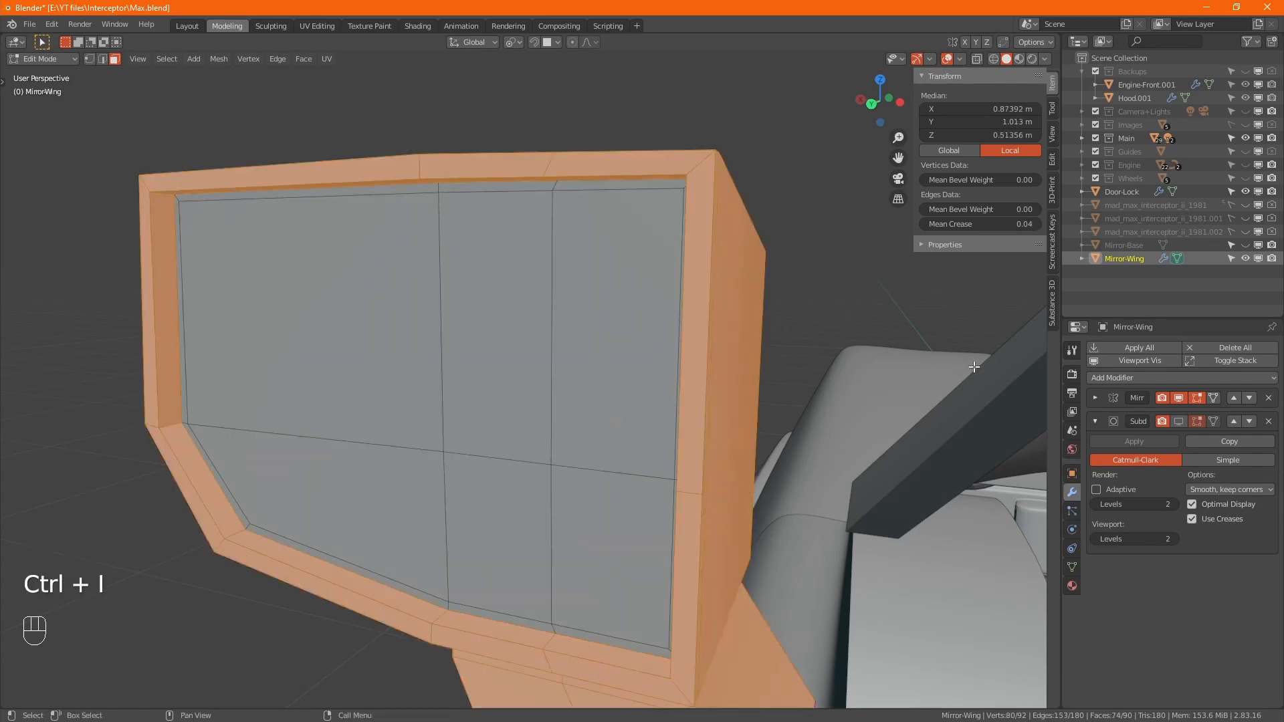
left_click(1072, 586)
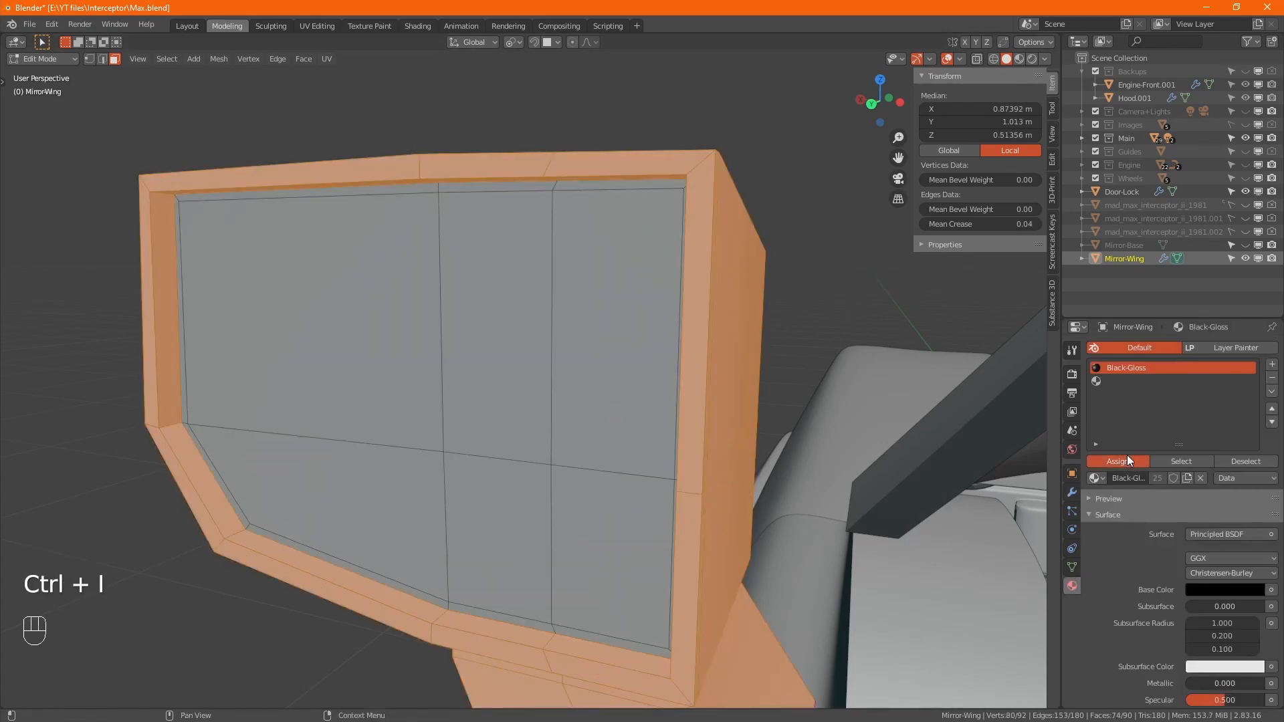
left_click(1118, 381)
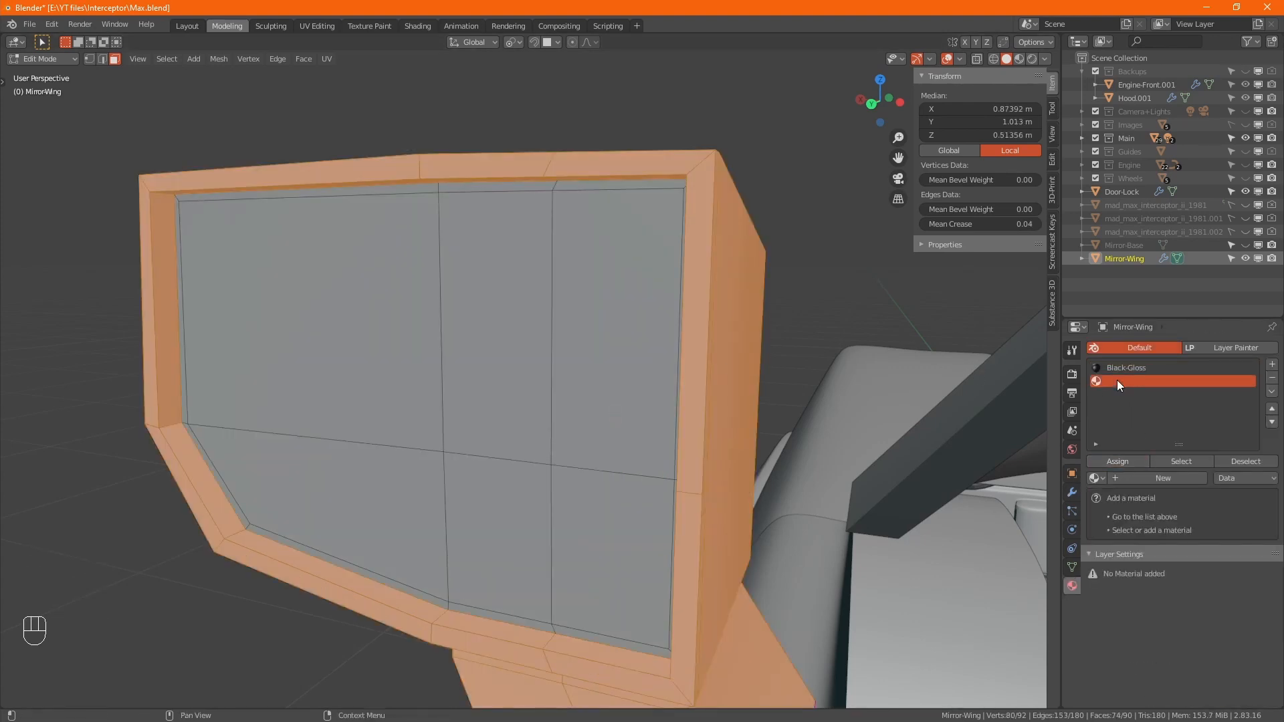
left_click(1103, 479)
type("ch")
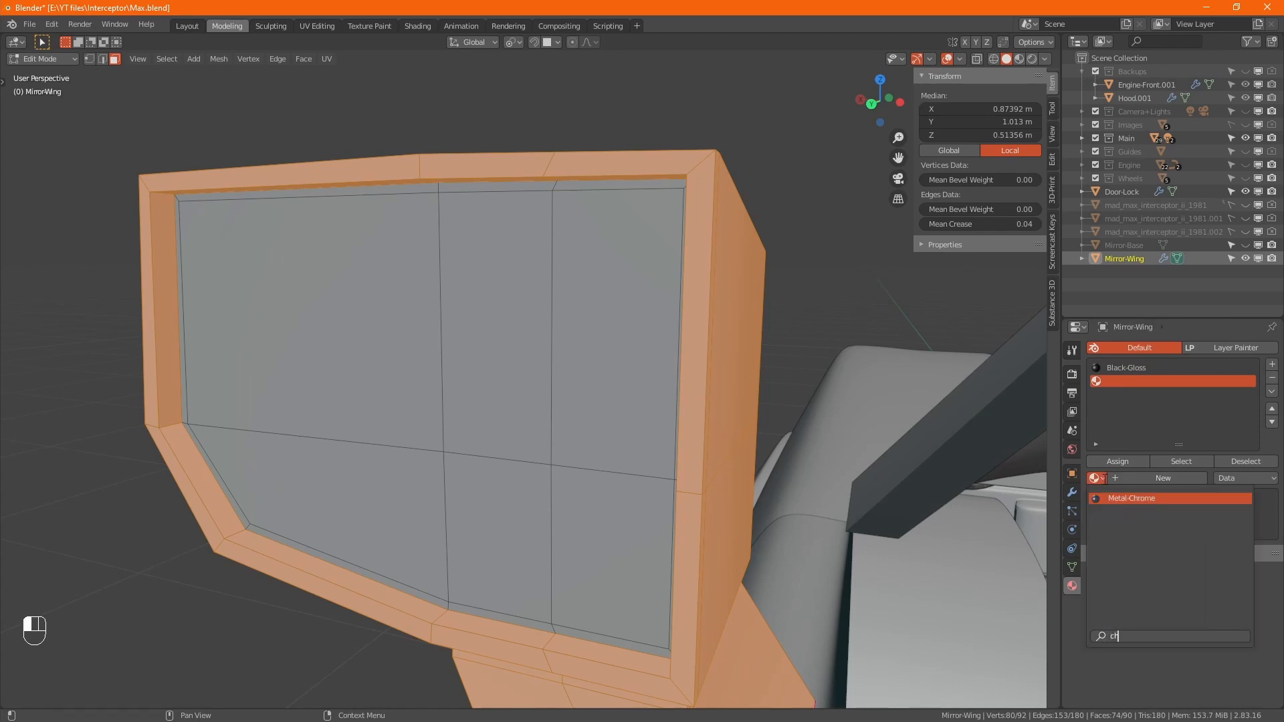
key("Escape")
- Create a new material in the second slot and name it Mirror
left_click(1154, 477)
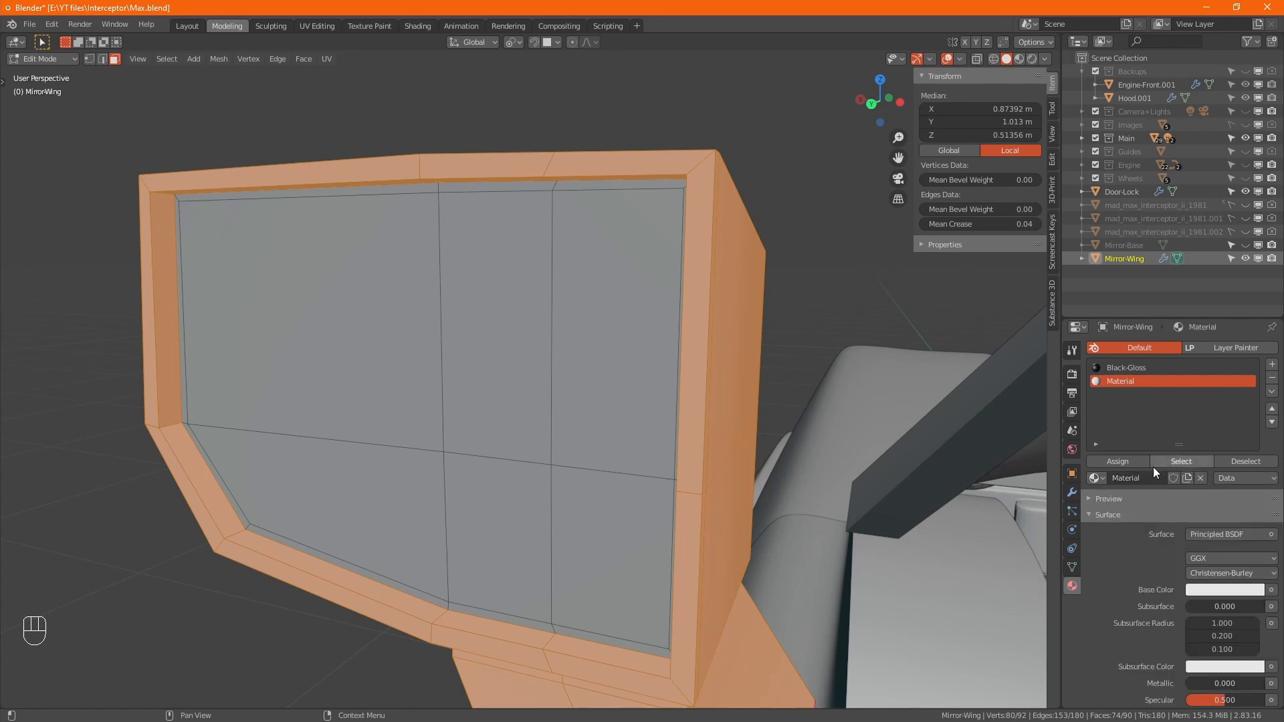
type("Mi")
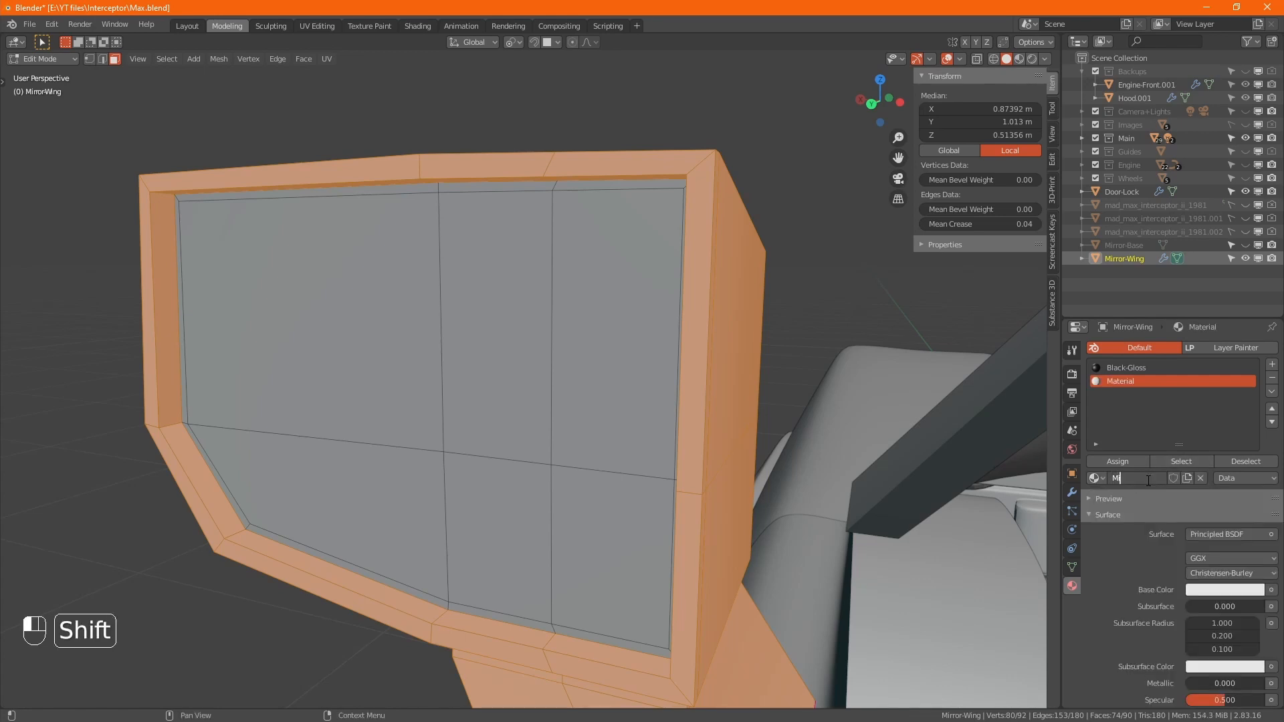
type("rror")
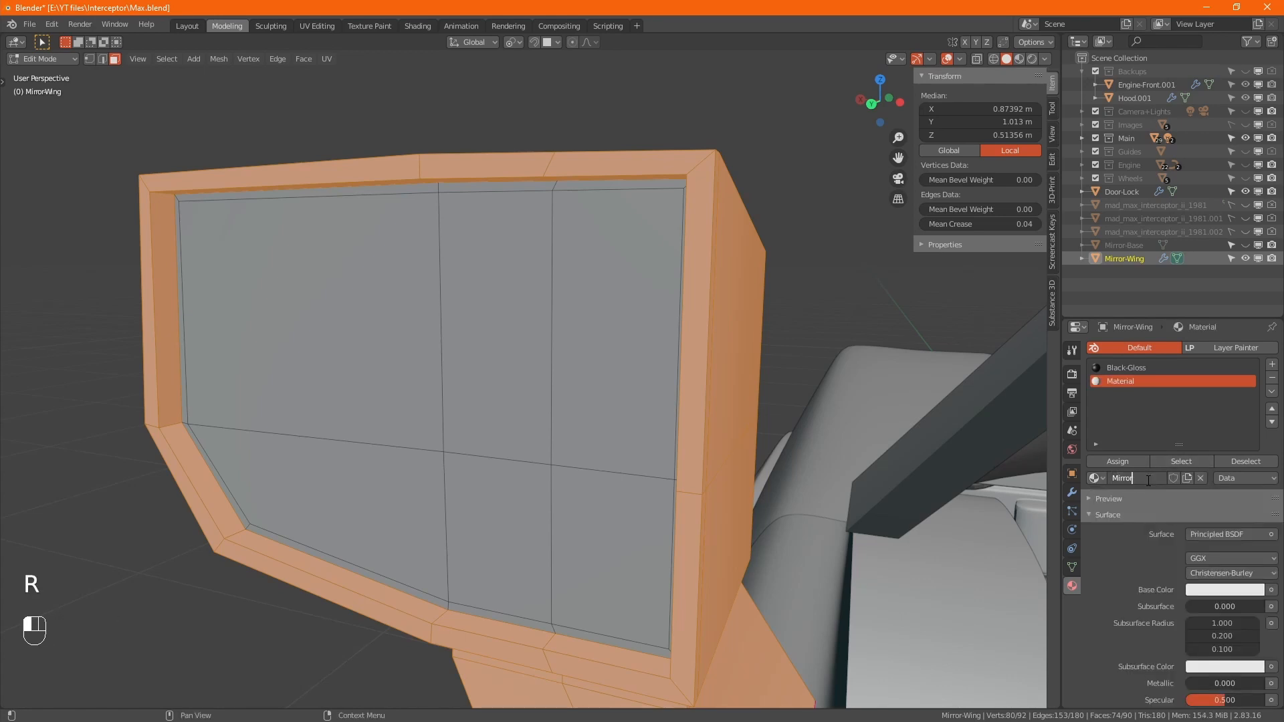
key("Return")
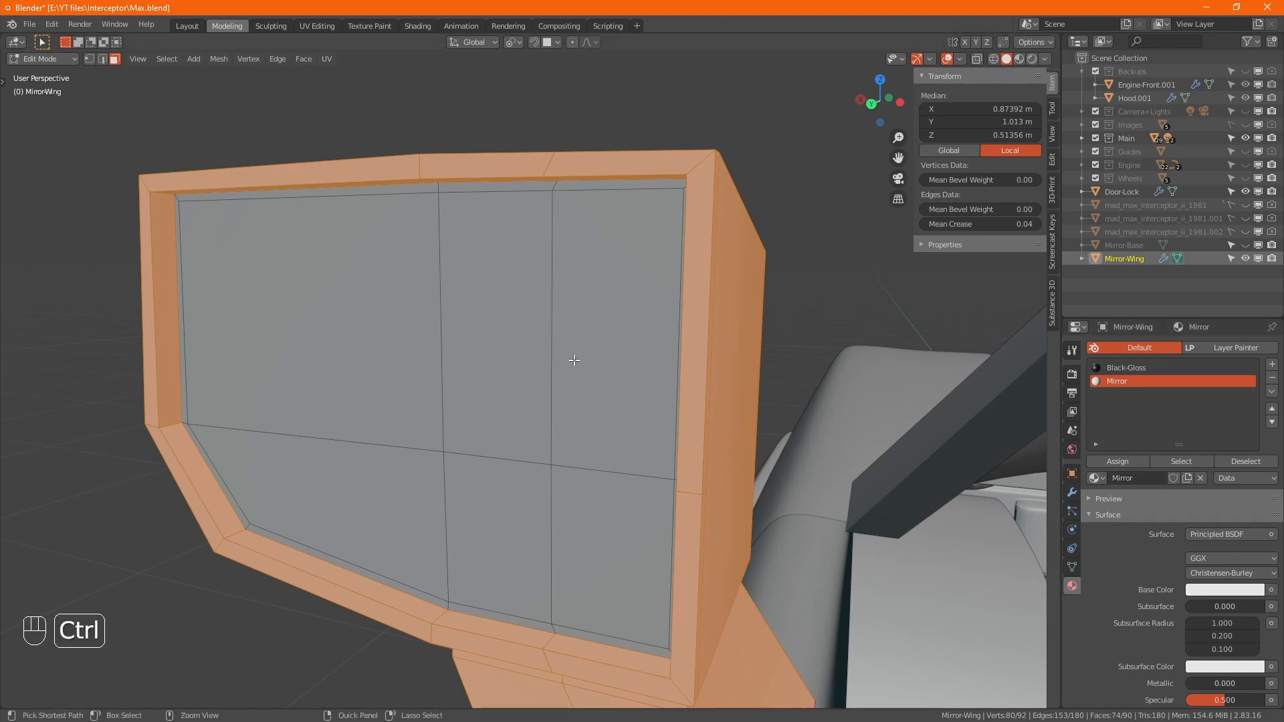
- Invert the selection back to the glass faces, assign the Mirror material to them, and adjust its Roughness
key("ctrl+i")
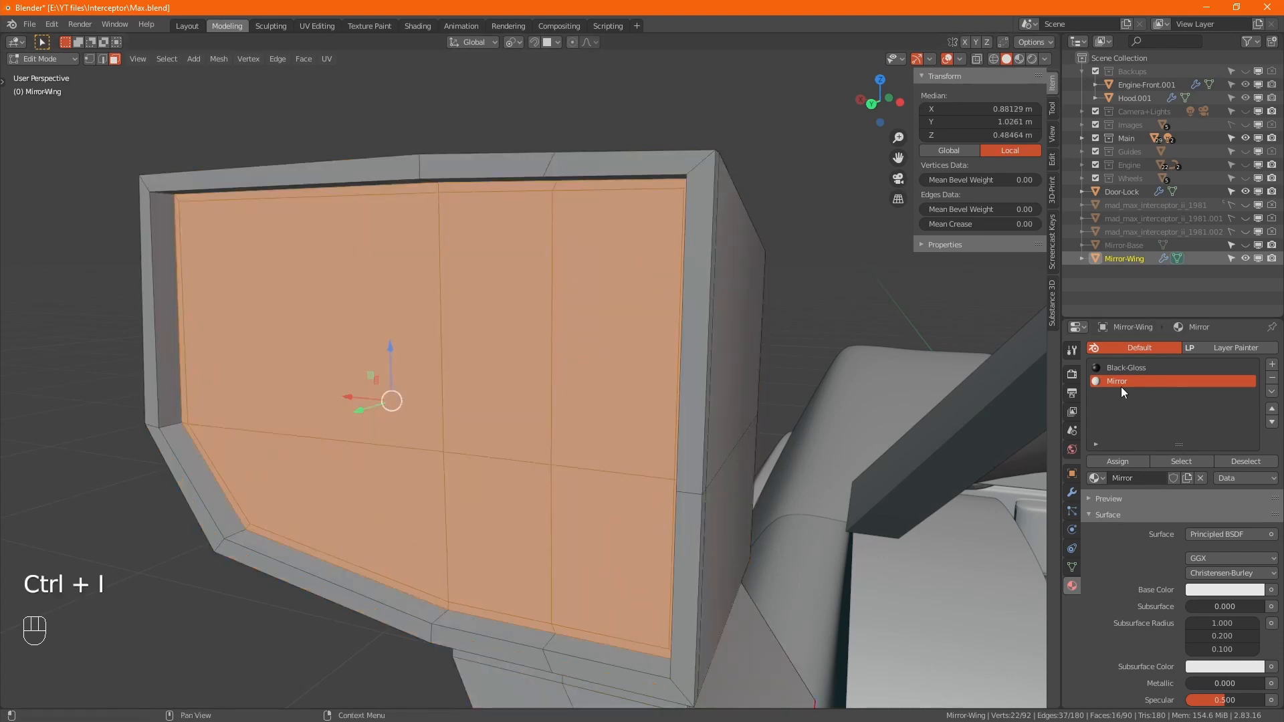
left_click(1130, 461)
scroll(1149, 580, "down", 5)
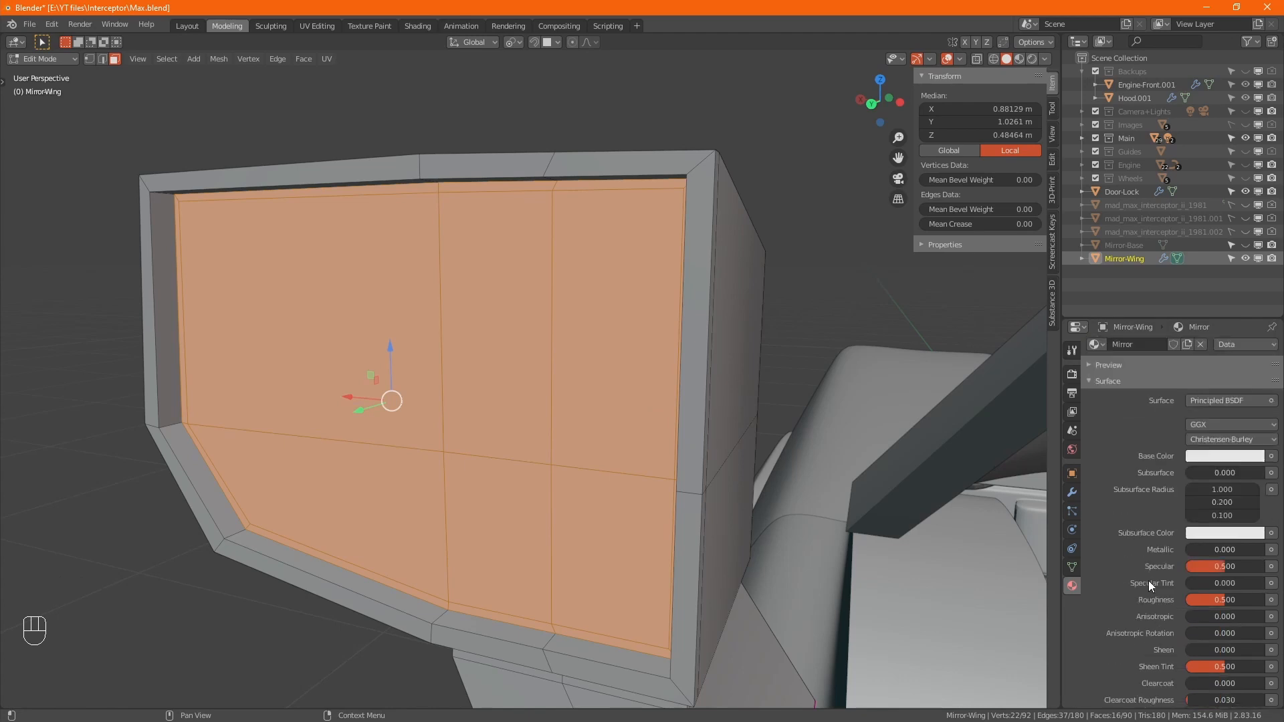
scroll(1223, 600, "down", 3)
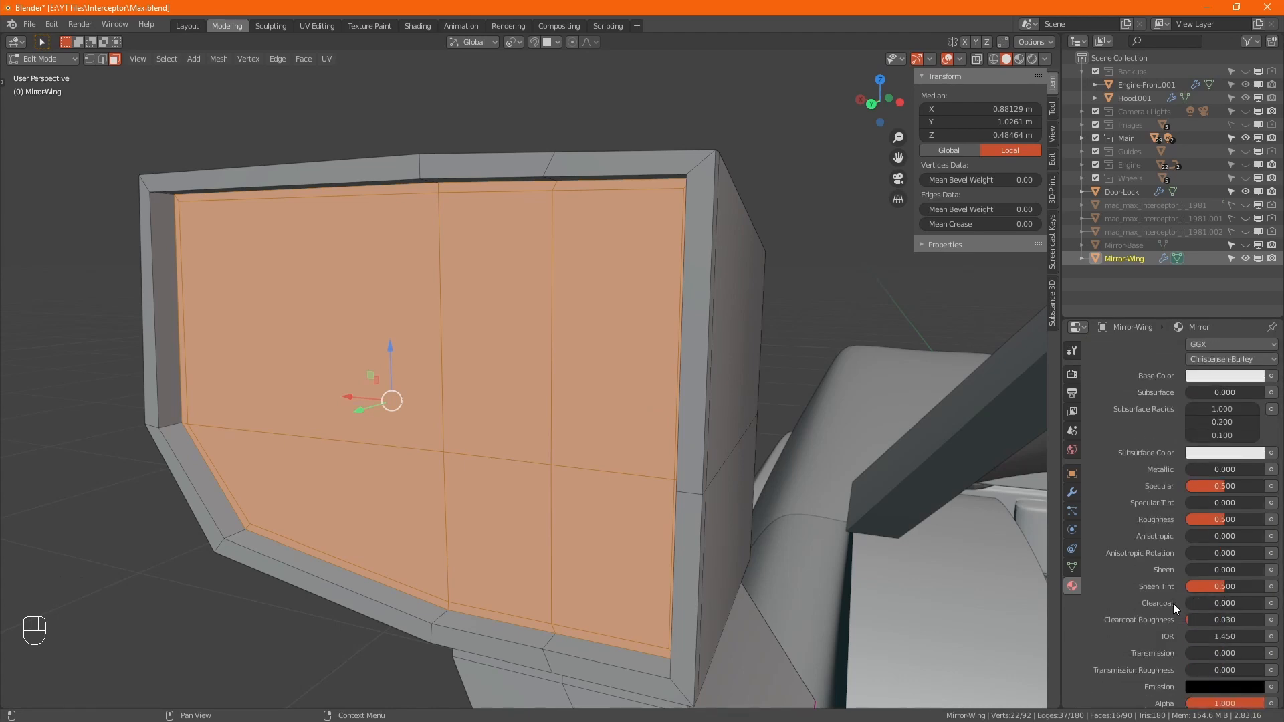
left_click_drag(1220, 520, 1250, 519)
- Show the viewport in material preview, turn the Subdivision modifier's viewport display back on, and leave mesh editing
left_click(1019, 58)
left_click(1071, 492)
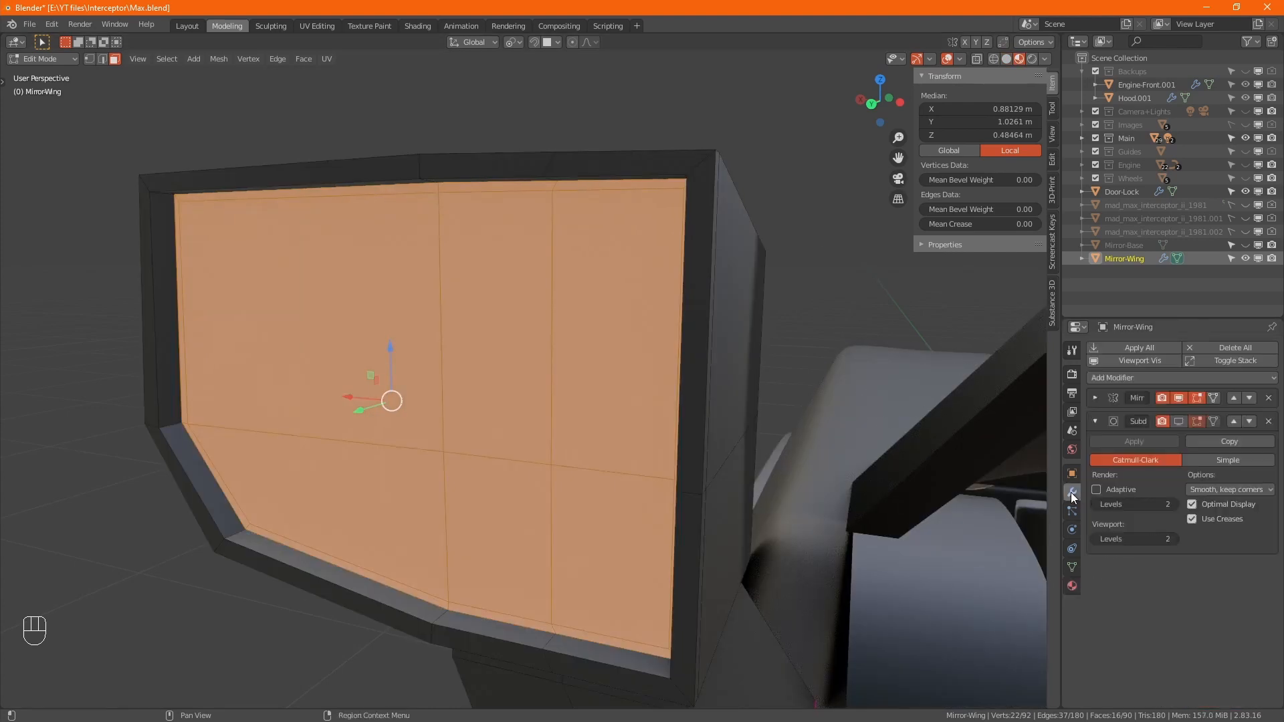
left_click(1178, 421)
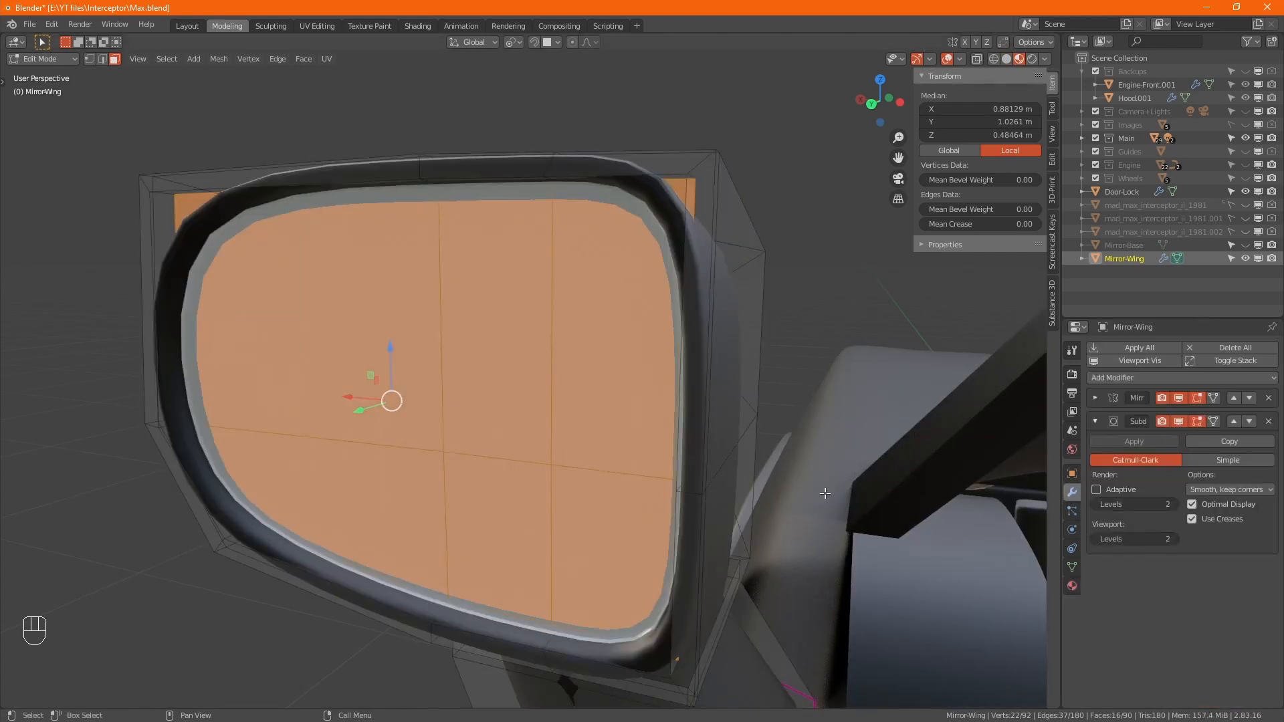
key("Tab")
scroll(788, 491, "down", 7)
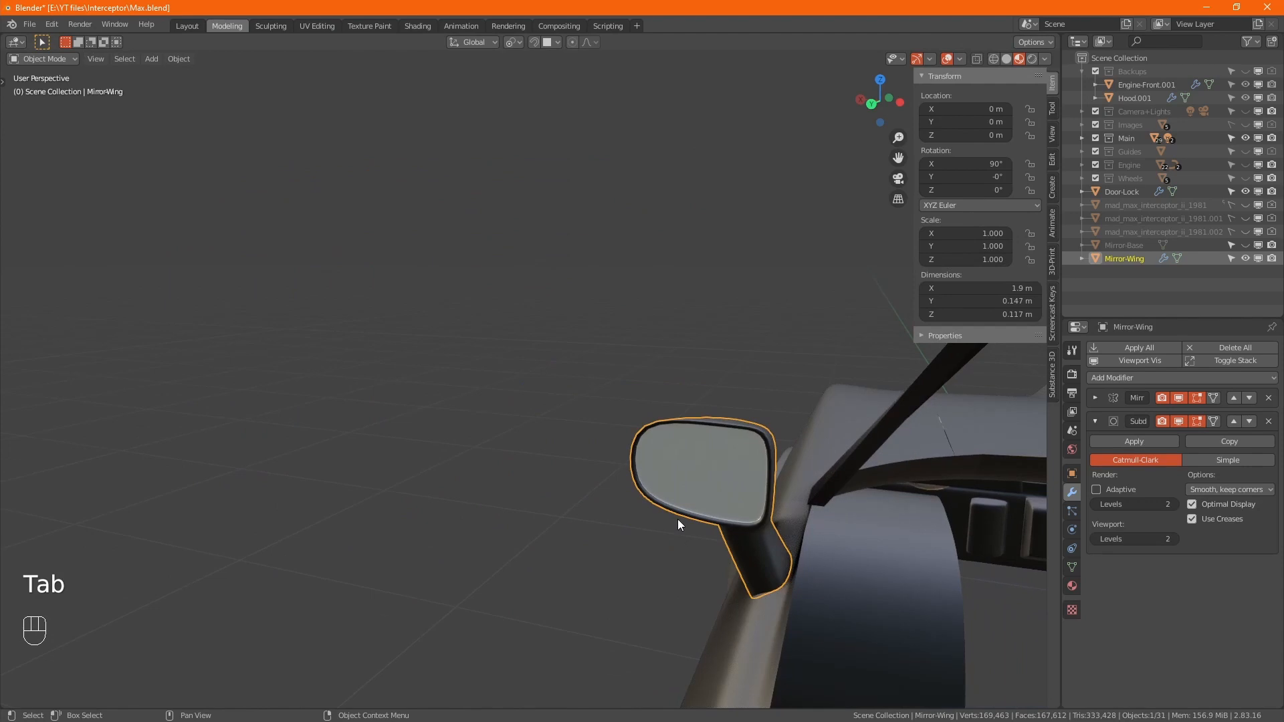
- Examine the door mirror's shape and placement on the car body and compare it with the side and front reference photos
middle_click_drag(576, 551, 643, 545, "alt")
scroll(646, 545, "down", 5)
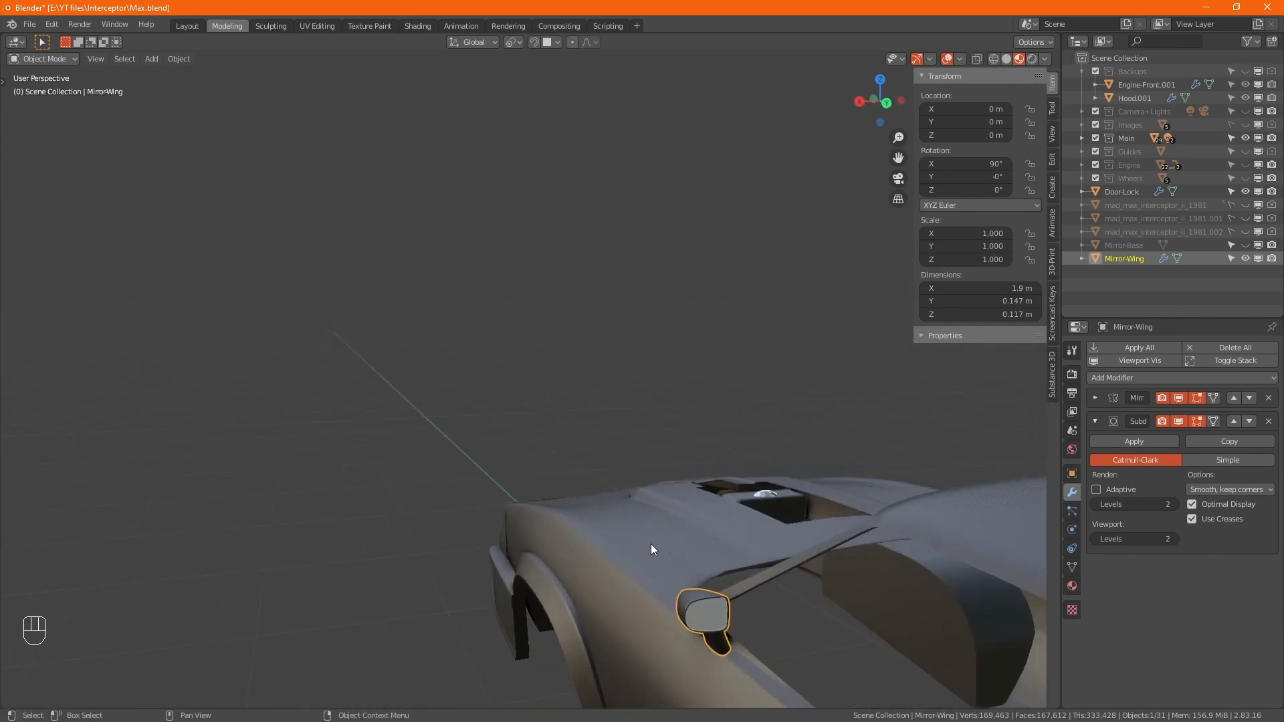
middle_click_drag(765, 614, 628, 432)
left_click(656, 418)
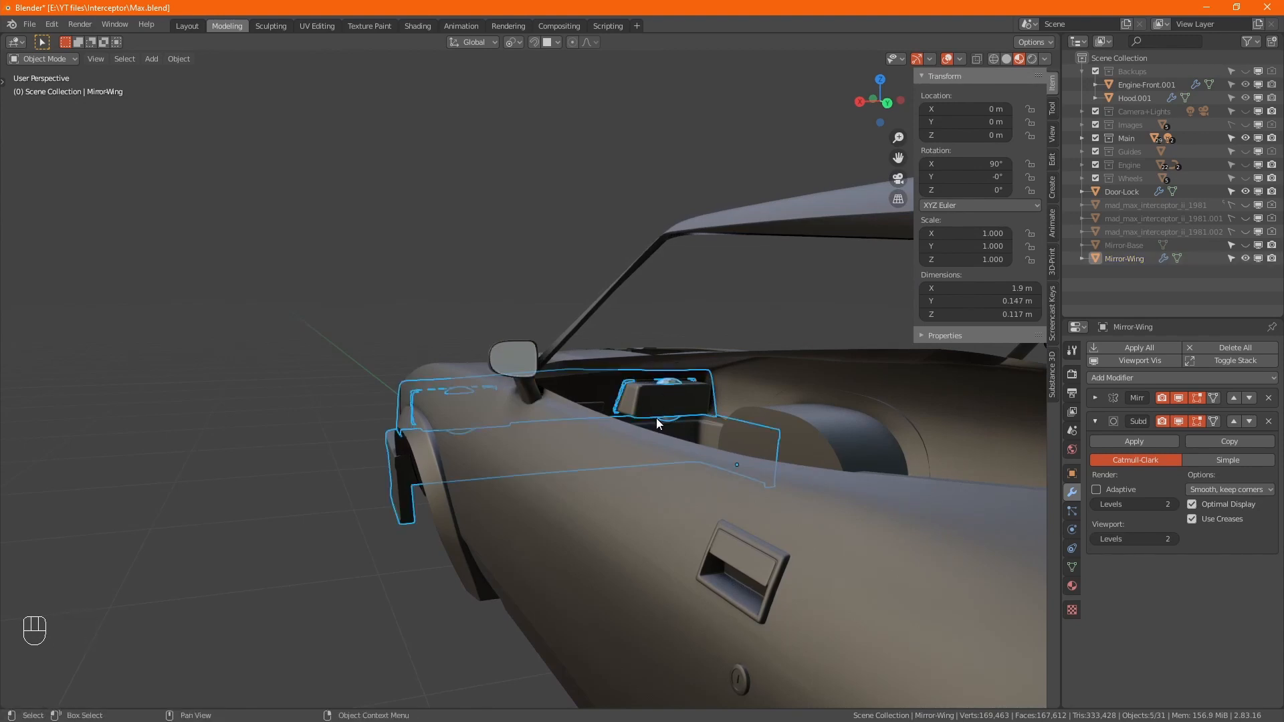
left_click(524, 353)
middle_click_drag(525, 353, 552, 401, "alt")
scroll(504, 432, "up", 6)
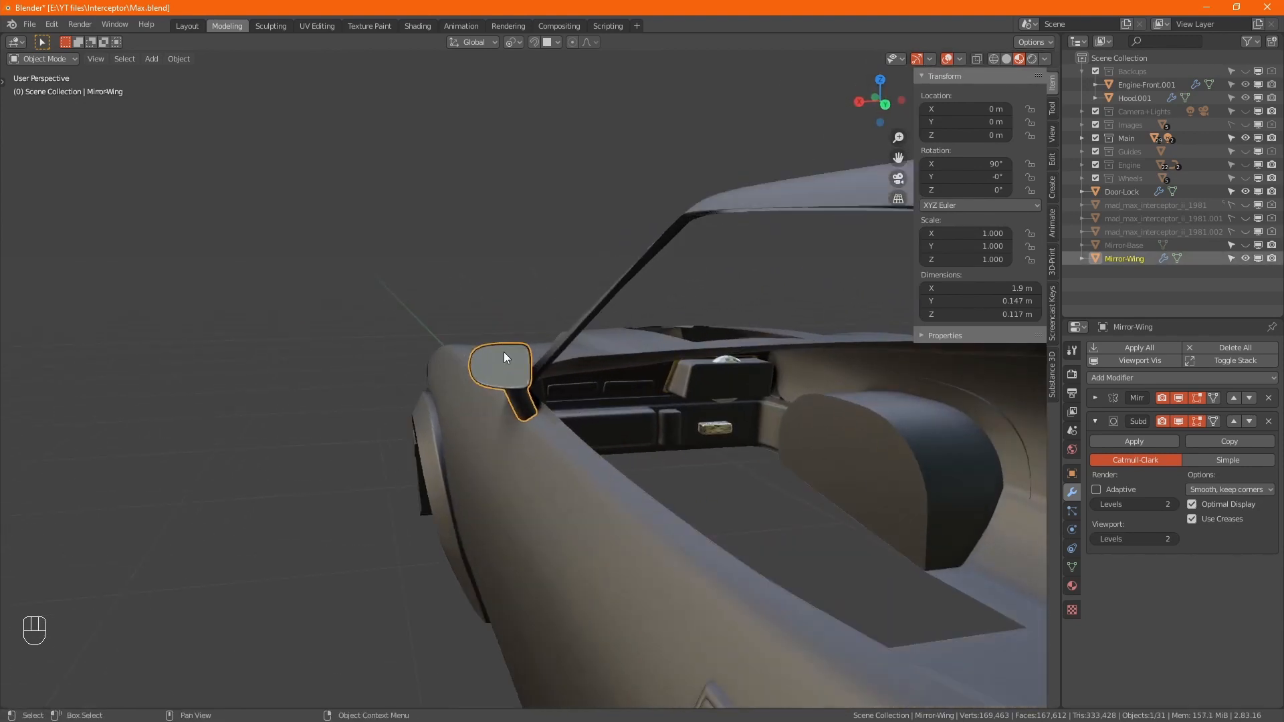
key("alt+Tab")
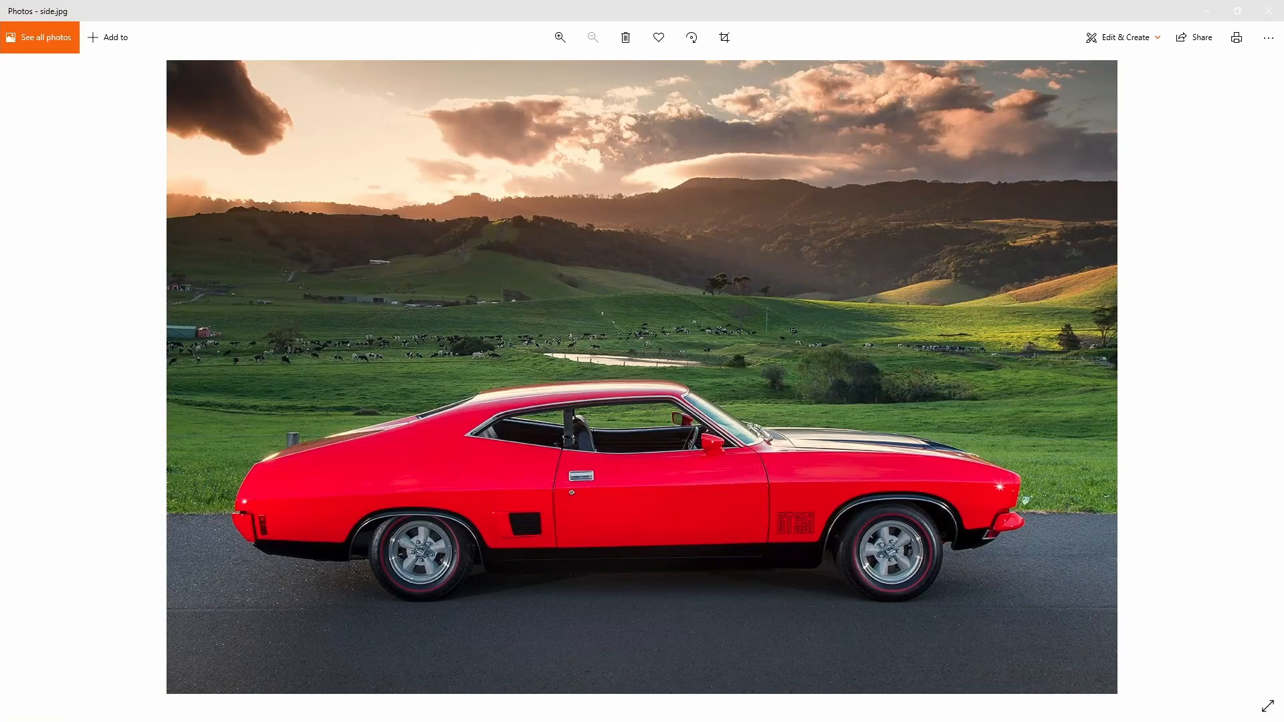
key("Right")
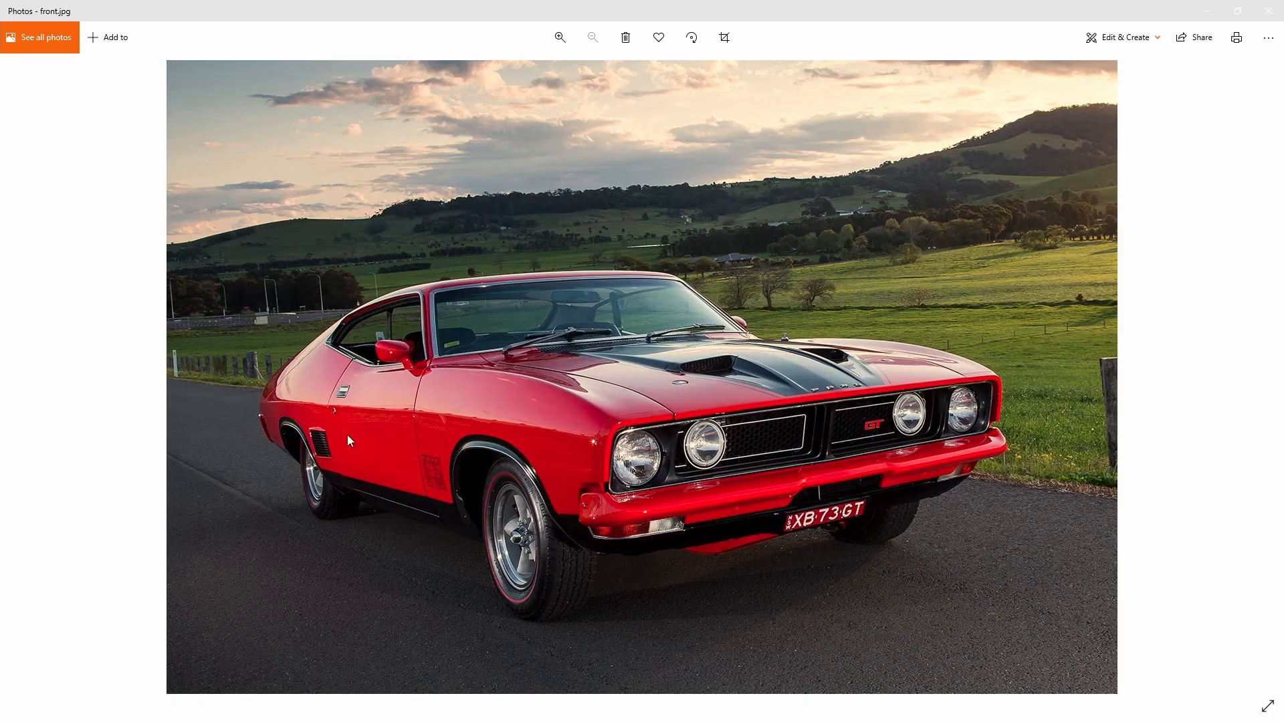
key("alt+Tab")
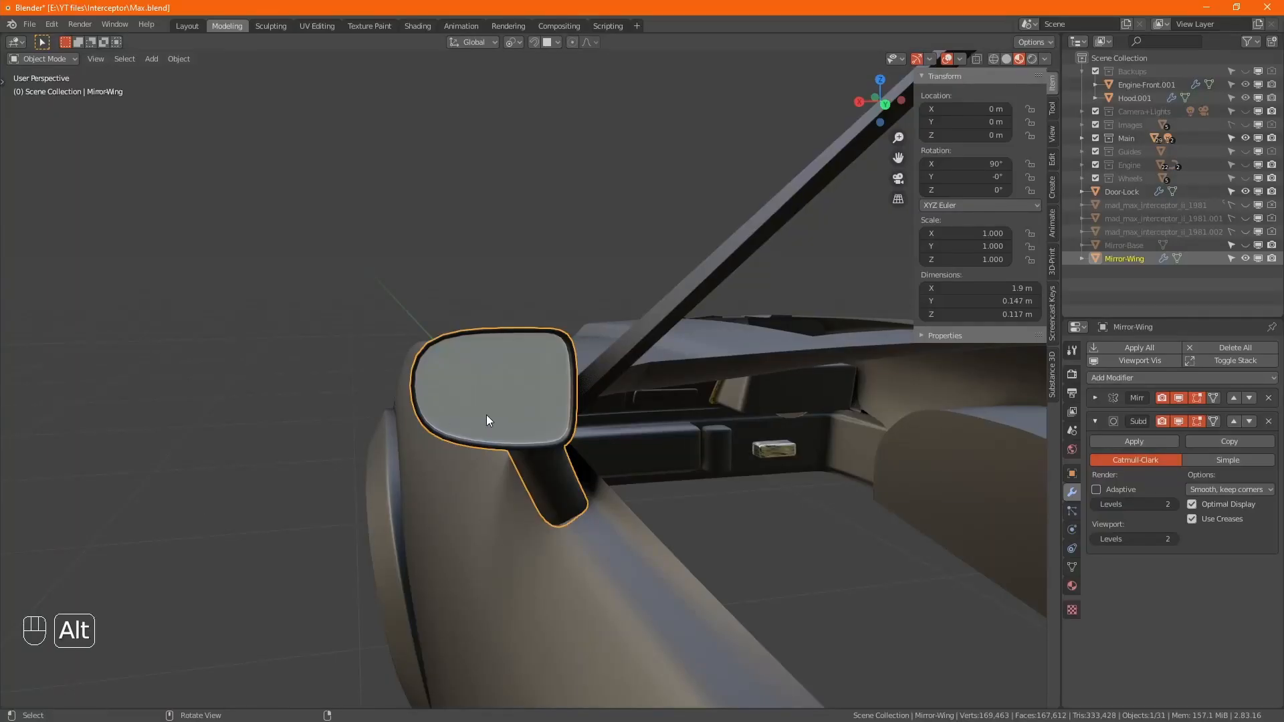
- Mirror the Mirror-Wing object along the global X axis
middle_click_drag(503, 421, 532, 486, "alt")
scroll(472, 415, "up", 3)
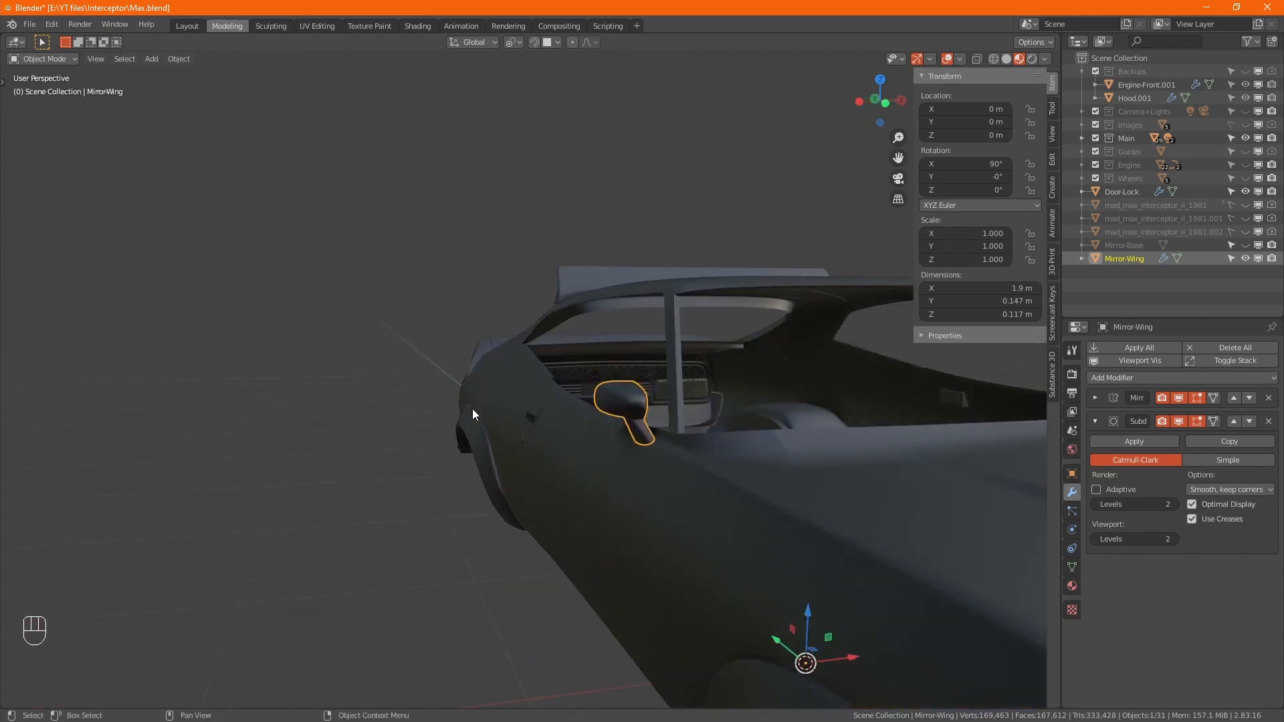
right_click(619, 395)
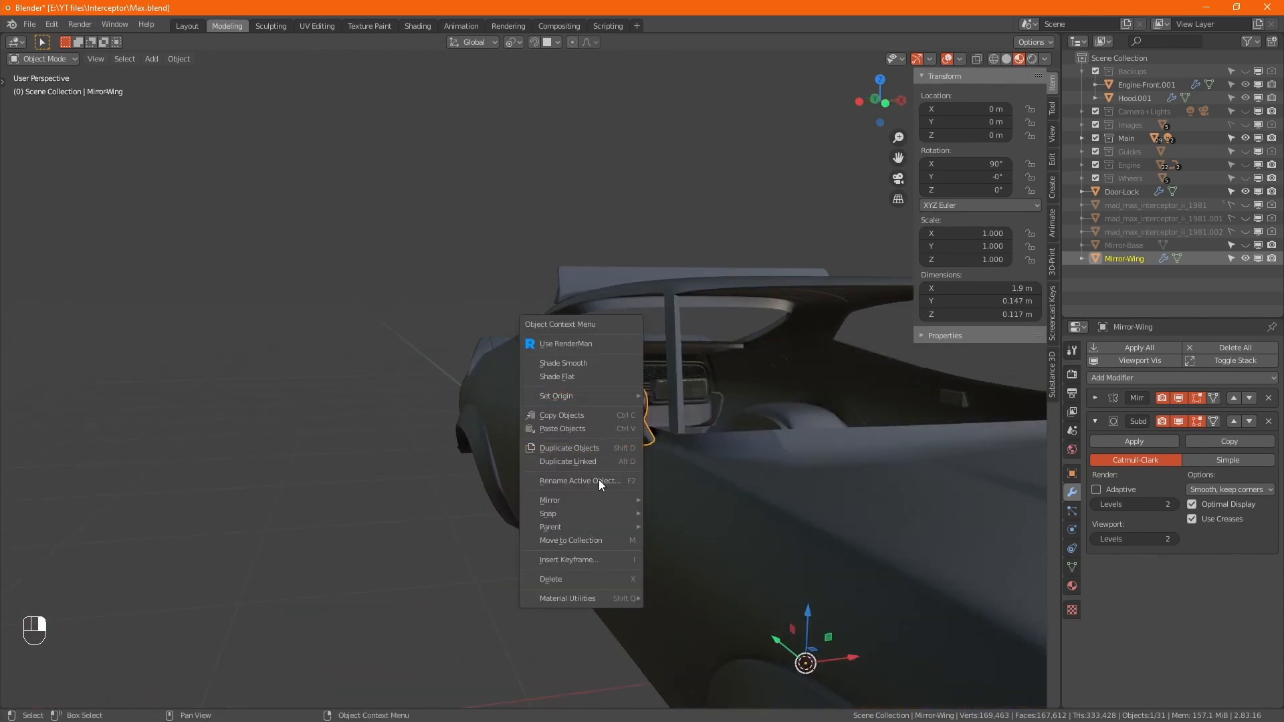
mouse_move(642, 499)
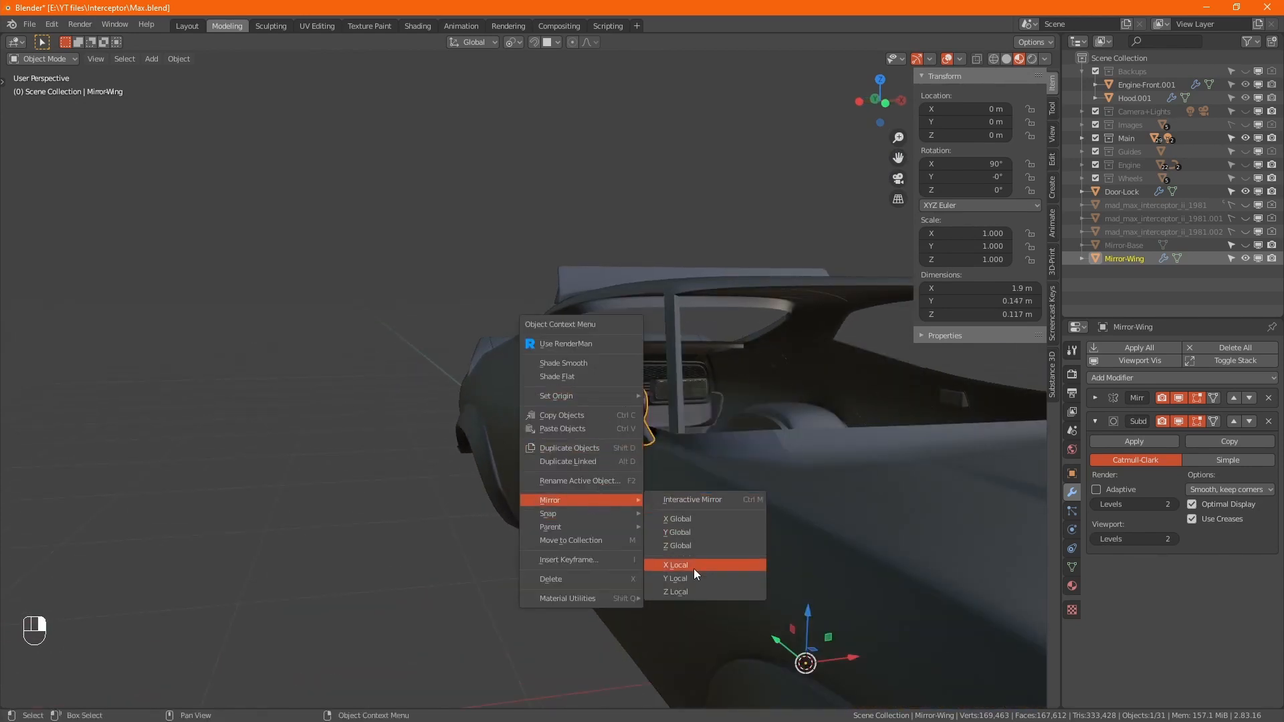
left_click(696, 519)
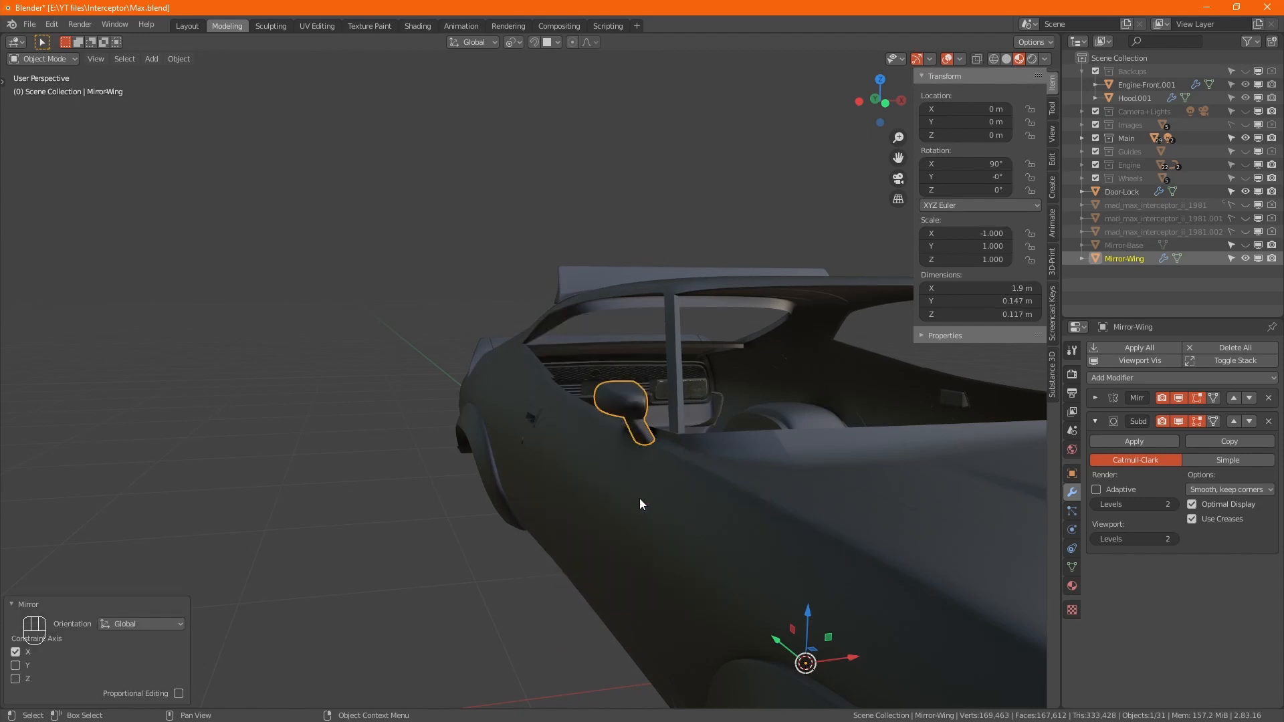
- In the Mirror-Wing mesh, move the housing's upper outer corner vertices about 0.012 m outward along X, and leave mesh editing
key("Tab")
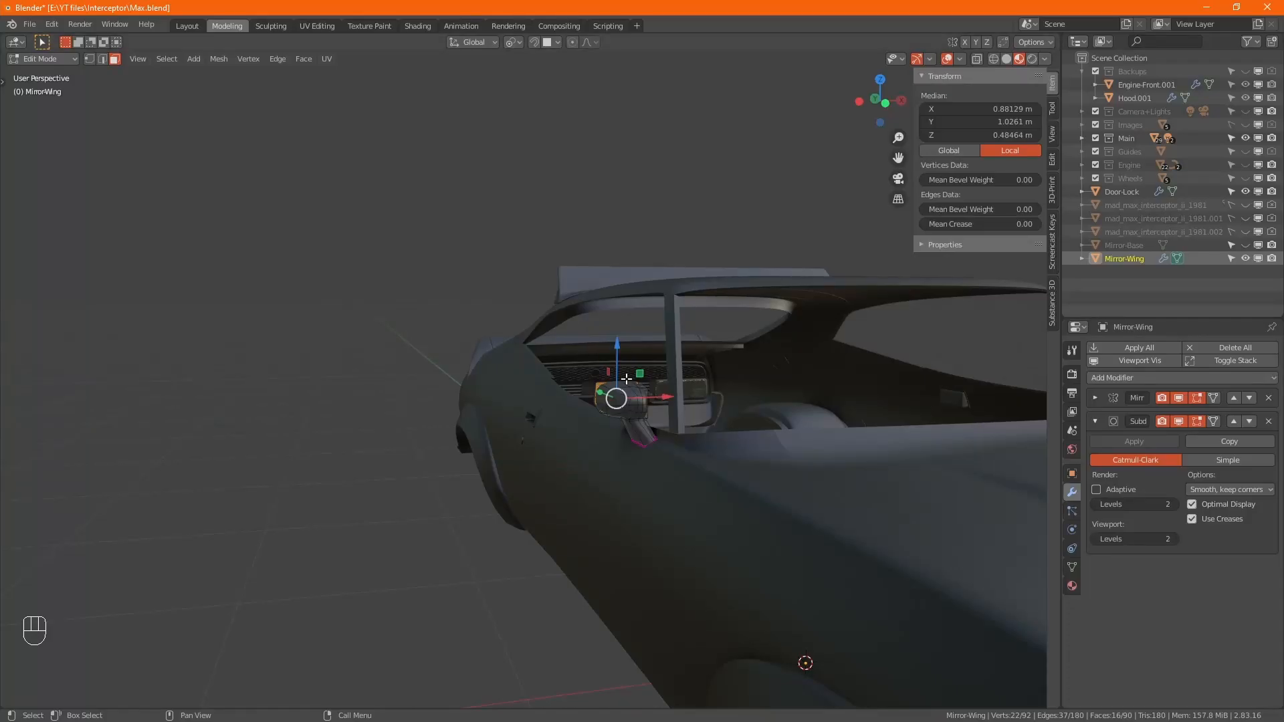
scroll(611, 387, "up", 5)
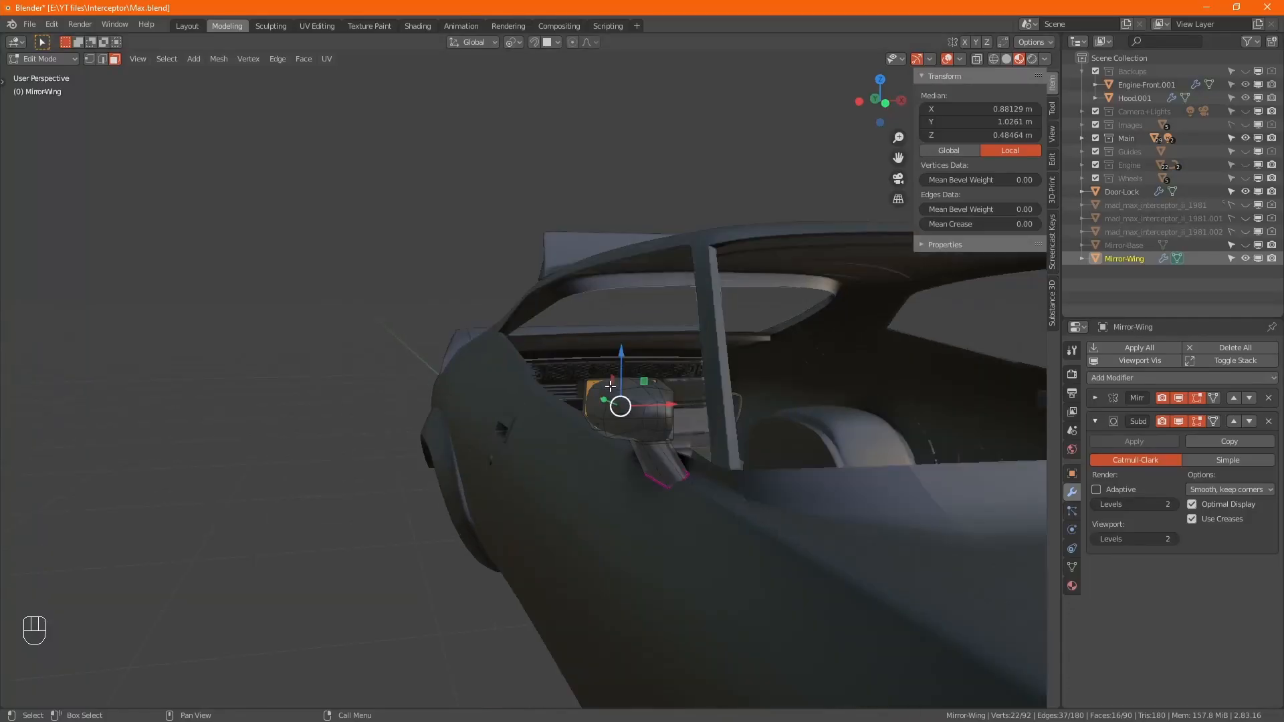
key("1")
key("alt+z")
left_click_drag(447, 309, 615, 419)
key("alt+z")
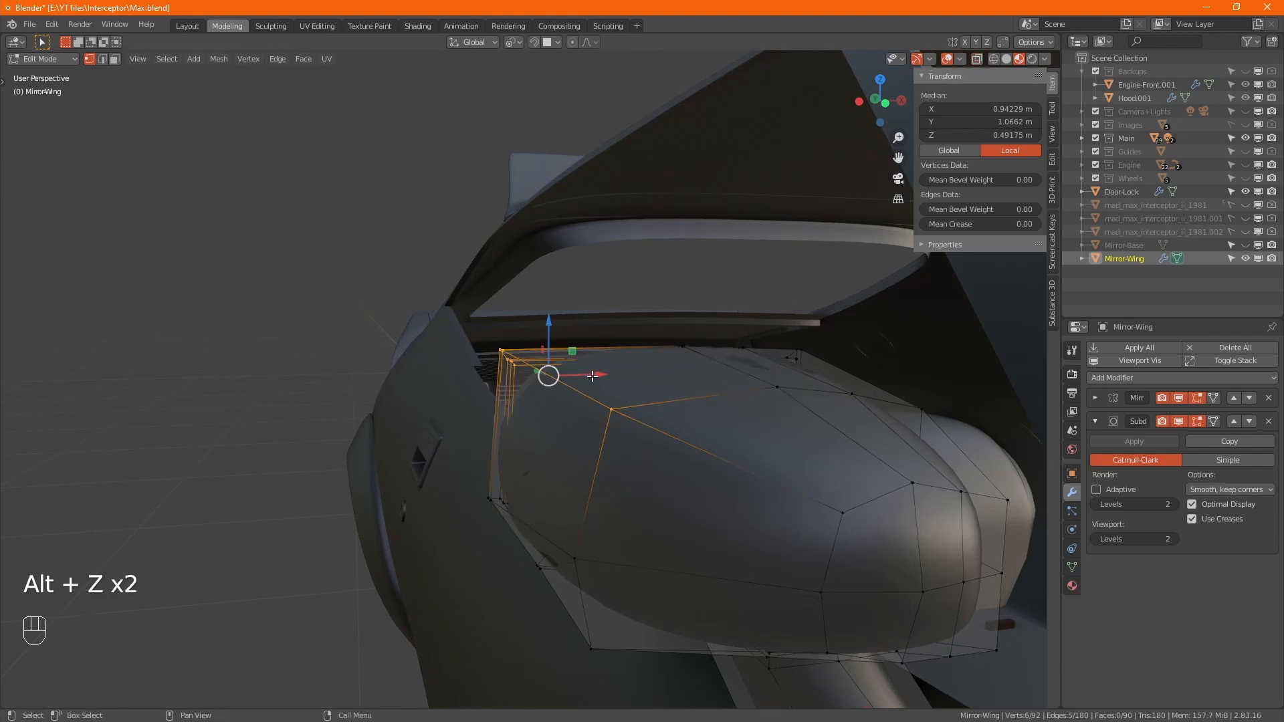
left_click_drag(590, 376, 552, 375)
key("Tab")
scroll(600, 469, "down", 7)
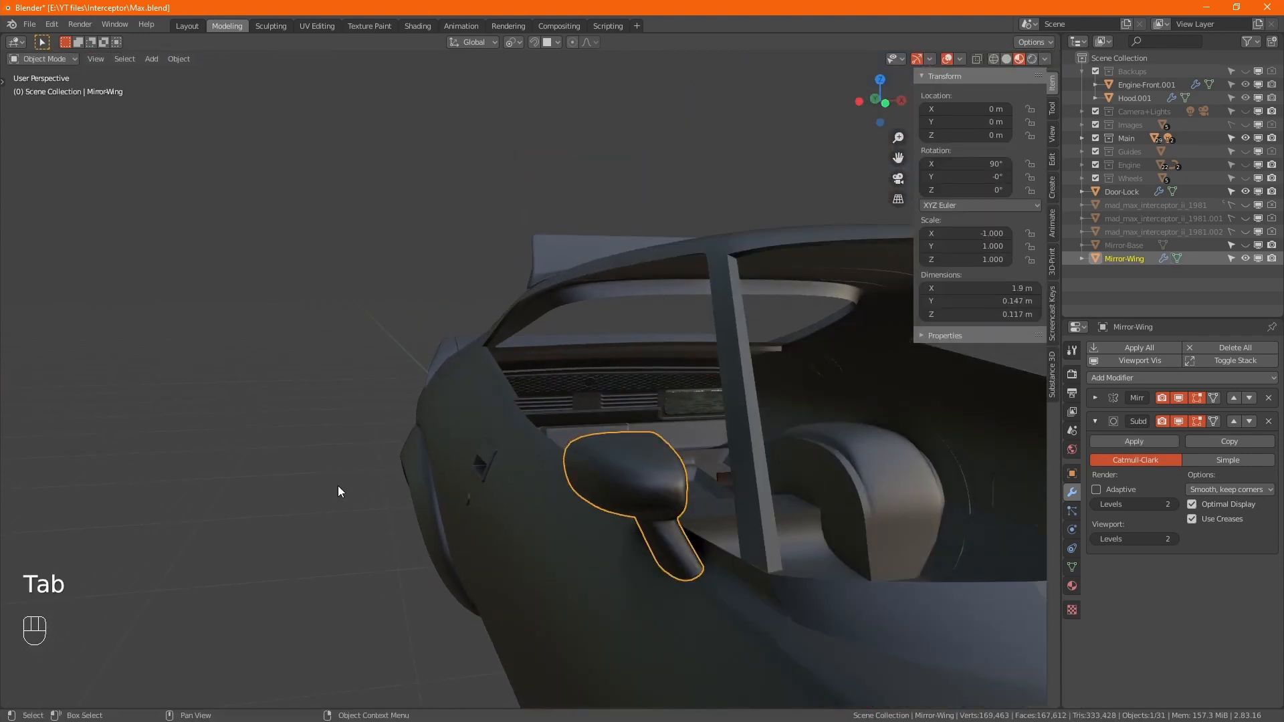
- Show the viewport in solid shading and check the reshaped mirror against the front reference photo
scroll(338, 487, "down", 3)
middle_click_drag(327, 506, 369, 507, "alt")
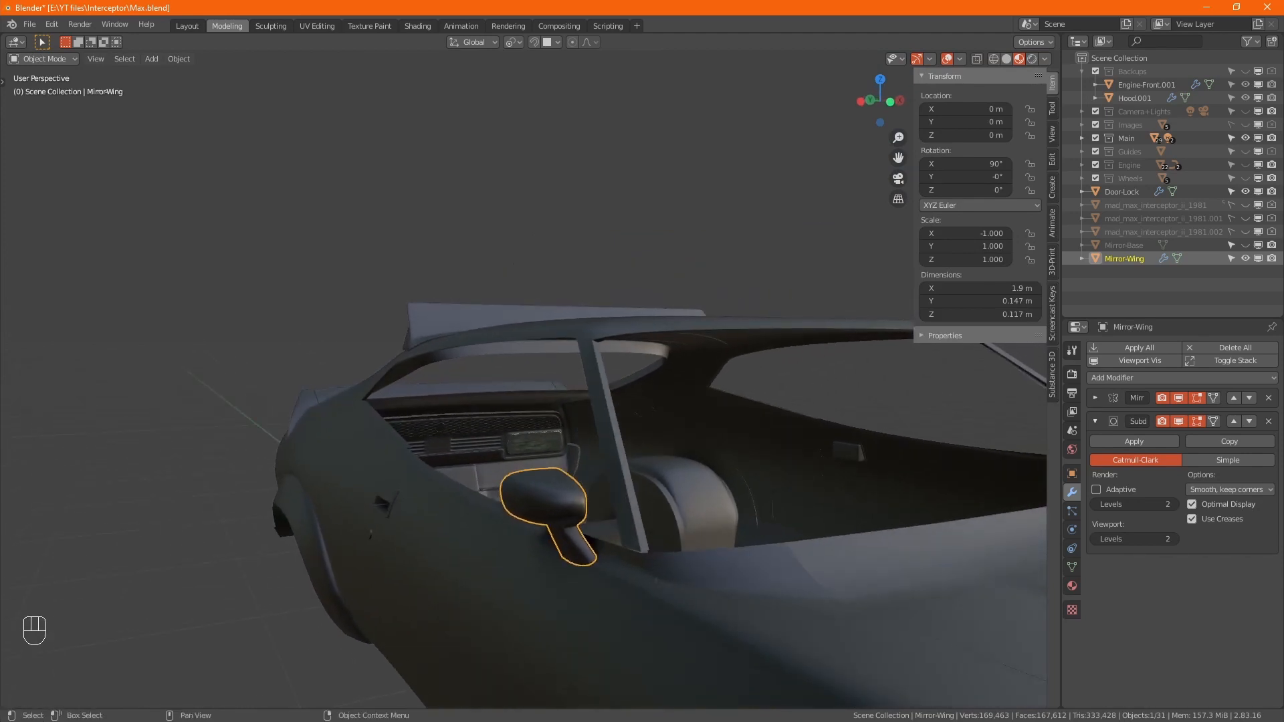
left_click(1006, 62)
left_click(316, 320)
middle_click_drag(432, 369, 411, 291)
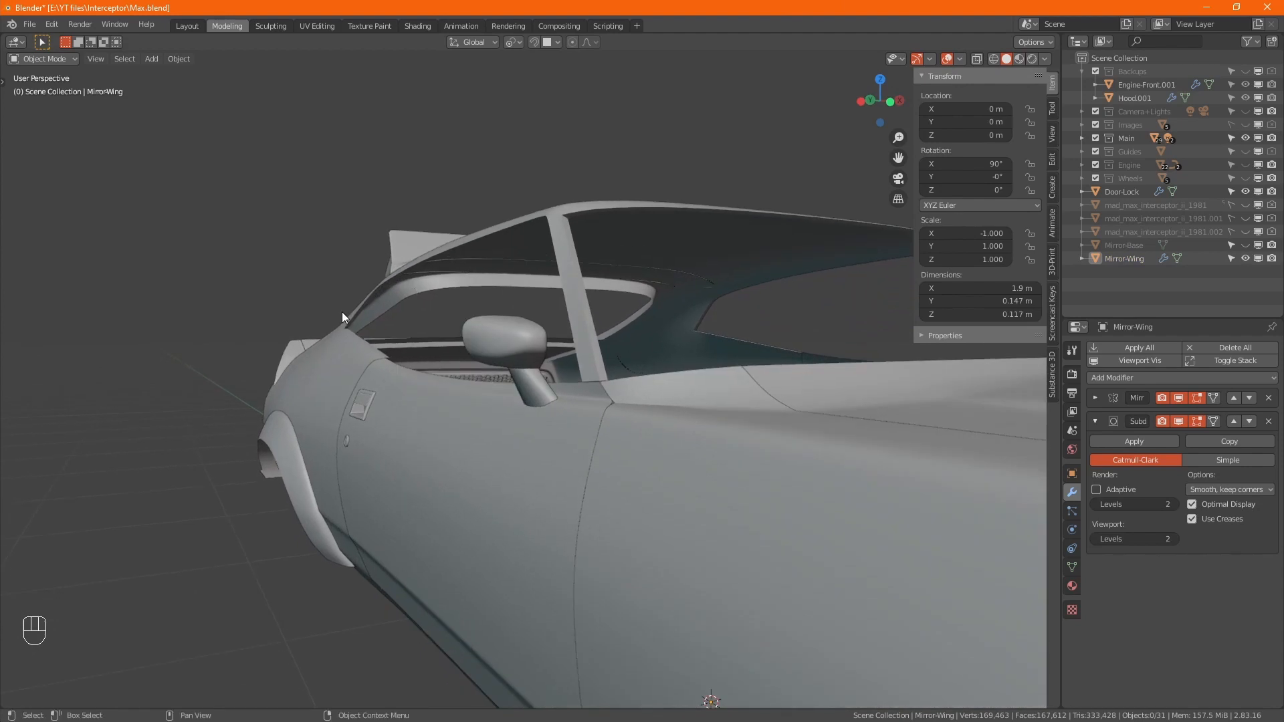
middle_click_drag(236, 365, 57, 434, "alt")
key("alt+Tab")
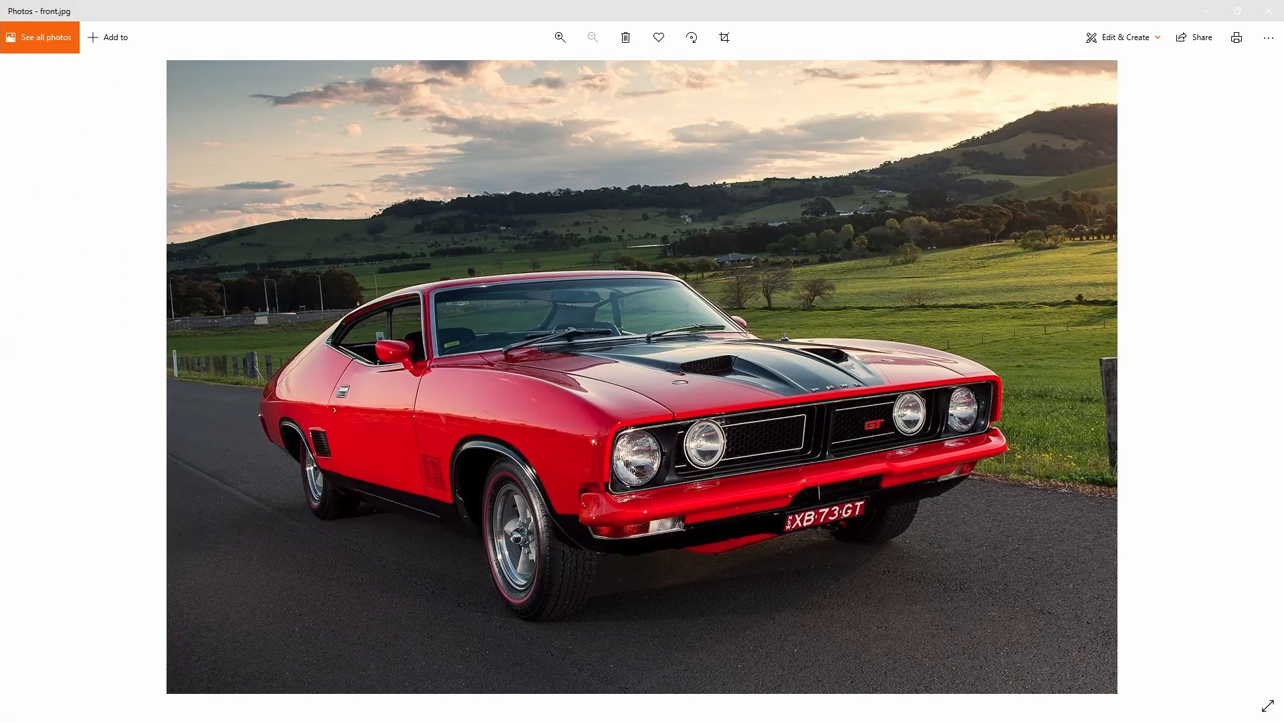
key("alt+Tab")
- Try to move the vertices along the mirror head's inner edge towards the car body along X, undo the move, and leave mesh editing
middle_click_drag(531, 263, 476, 284, "alt")
scroll(481, 322, "up", 4)
left_click(483, 330)
key("Tab")
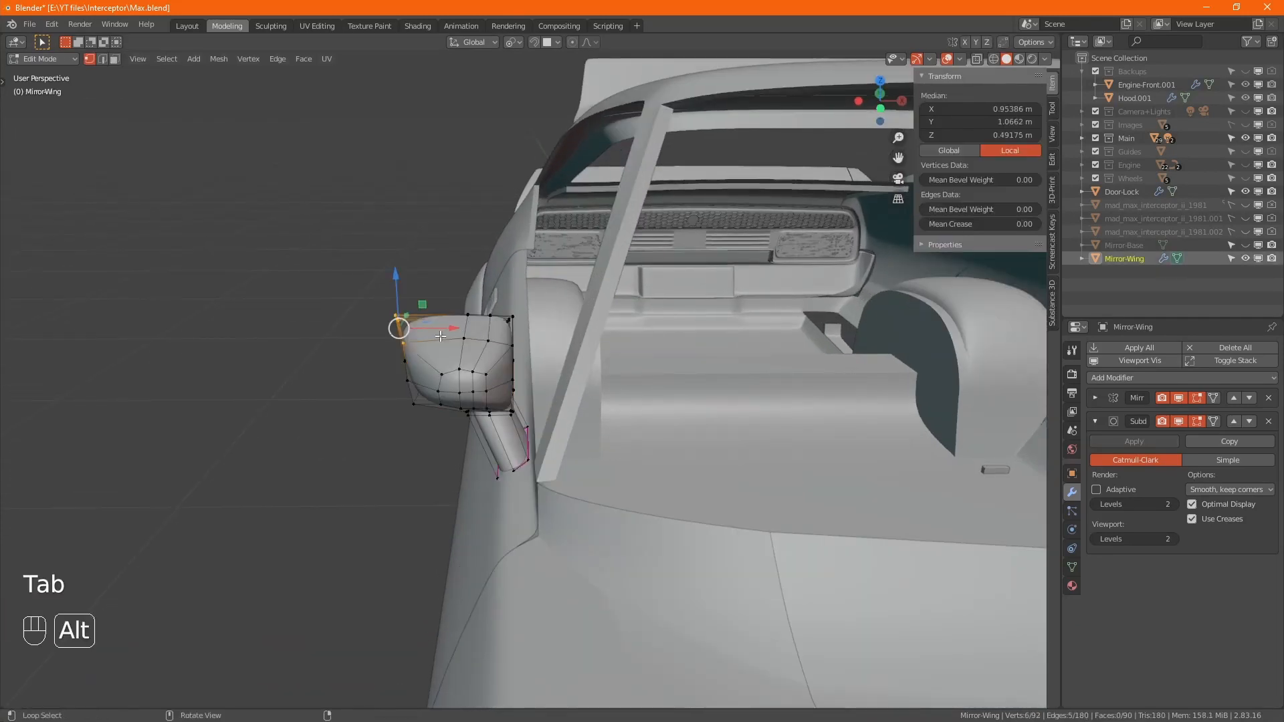
middle_click_drag(483, 331, 584, 349, "alt")
key("alt+z")
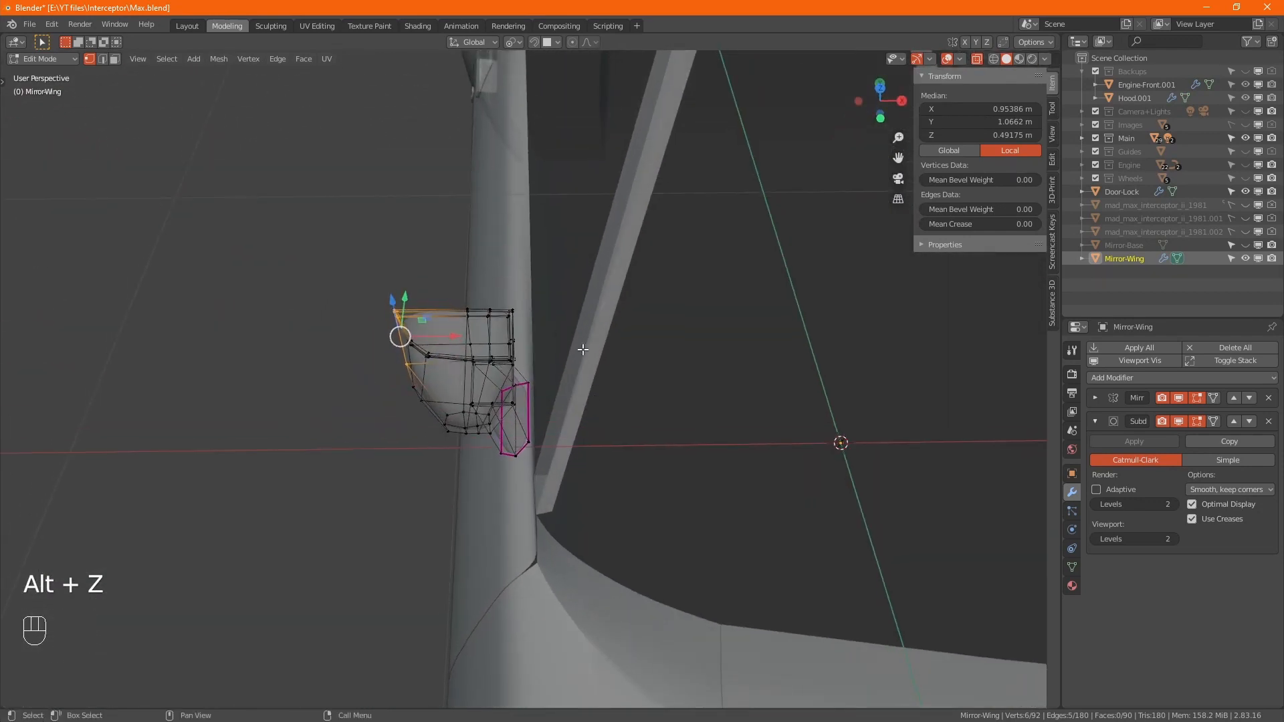
scroll(579, 256, "up", 7)
key("b")
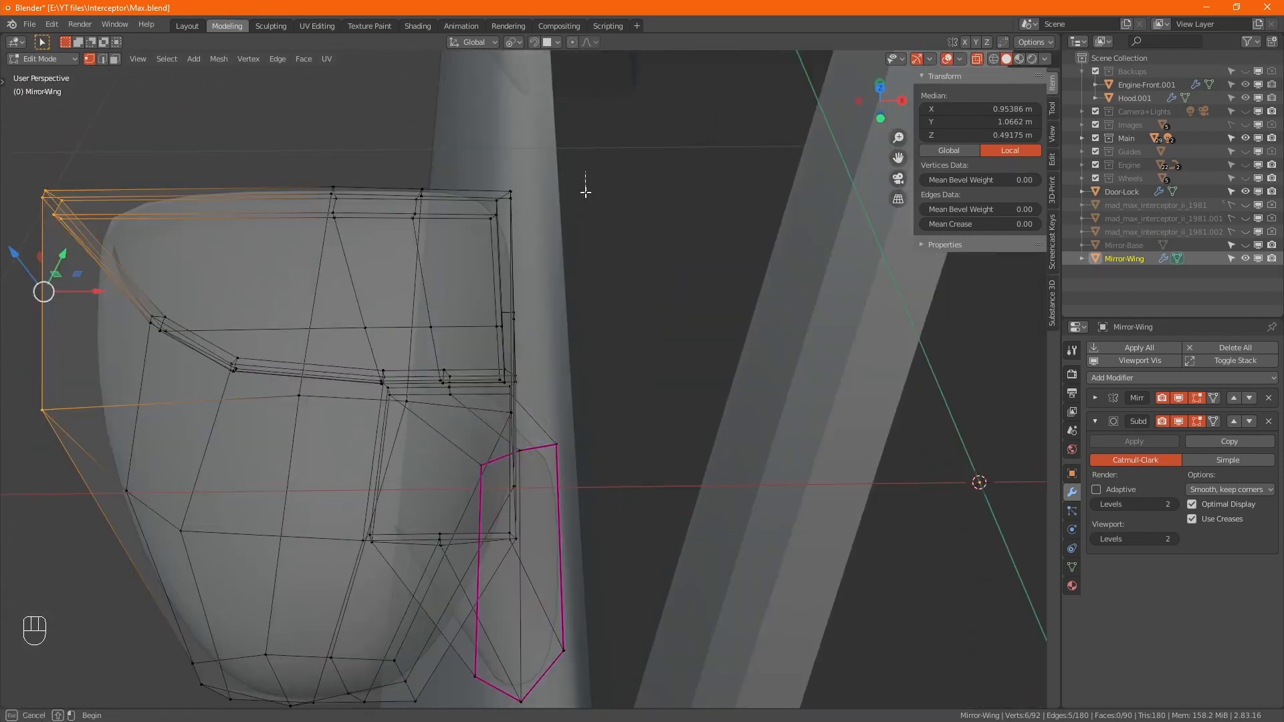
left_click_drag(585, 171, 487, 396)
mouse_move(487, 396)
middle_mouse_down("alt")
mouse_move(564, 349)
mouse_move(524, 382)
mouse_move(521, 423)
mouse_move(486, 316)
middle_mouse_up("alt")
key("alt+z")
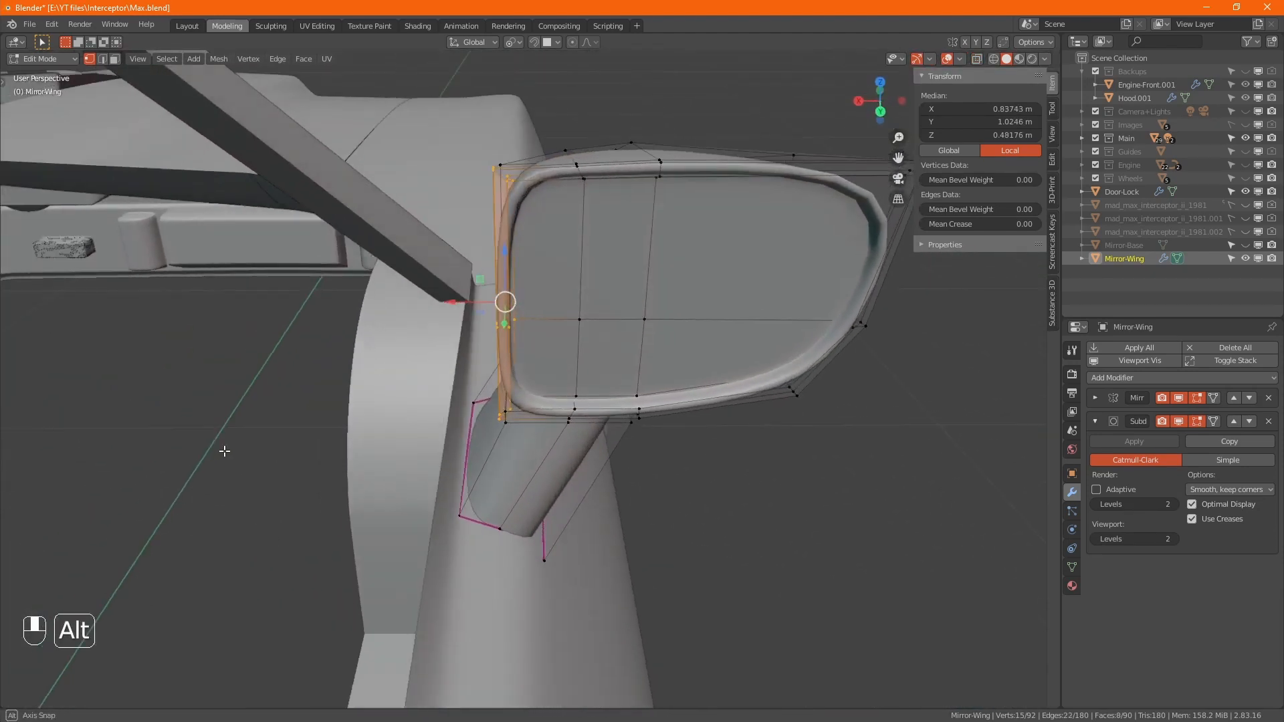
left_click_drag(486, 316, 411, 307)
key("ctrl+z")
key("Tab")
- Make the Engine and Wheels collections visible to view the mirrors on the complete car
scroll(539, 401, "down", 4)
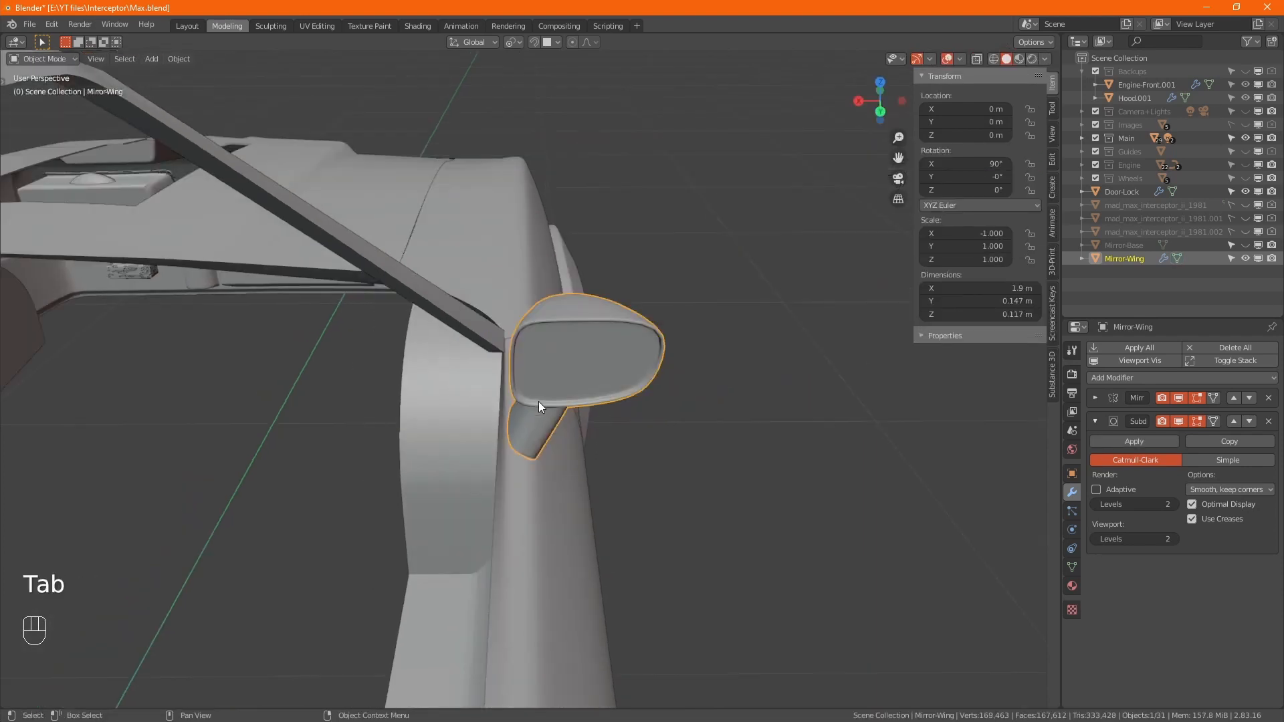
middle_click_drag(617, 438, 668, 390, "alt")
scroll(543, 423, "down", 6)
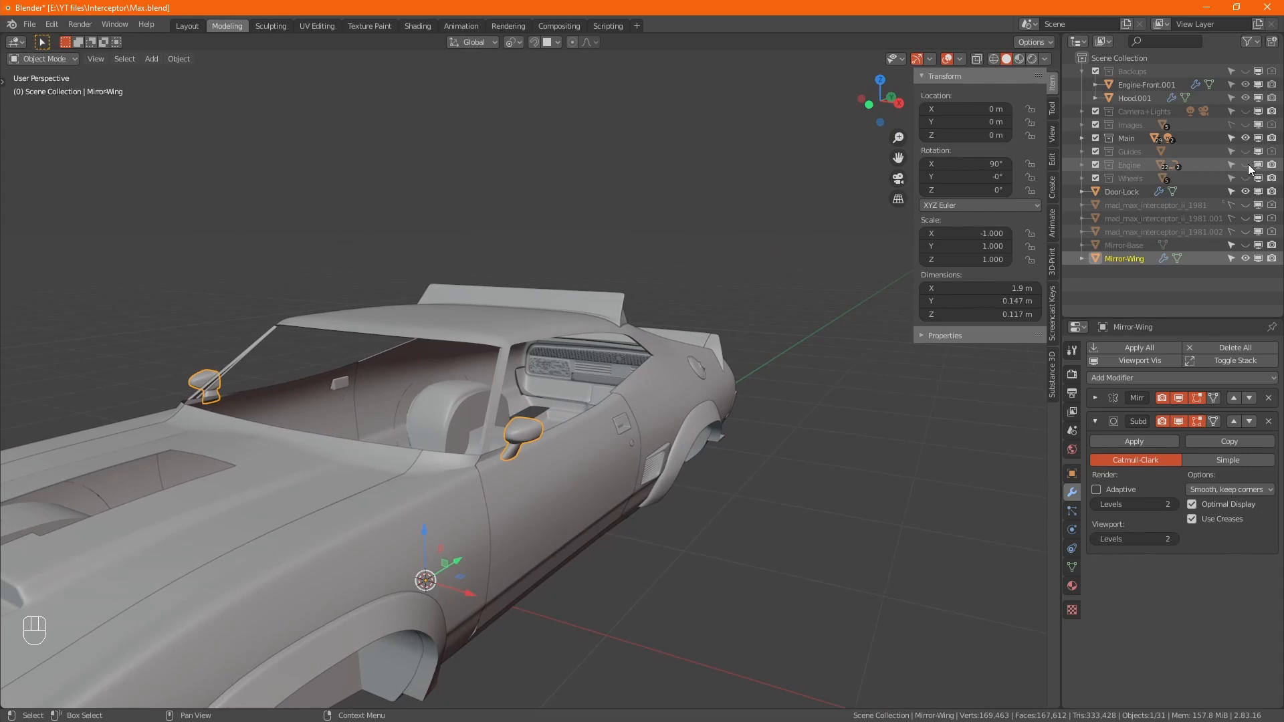
left_click_drag(1248, 164, 1245, 178)
left_click(693, 401)
middle_click_drag(693, 401, 765, 305, "alt")
- Move the Mirror-Wing object into the Main collection and clear the selection
left_click(633, 270)
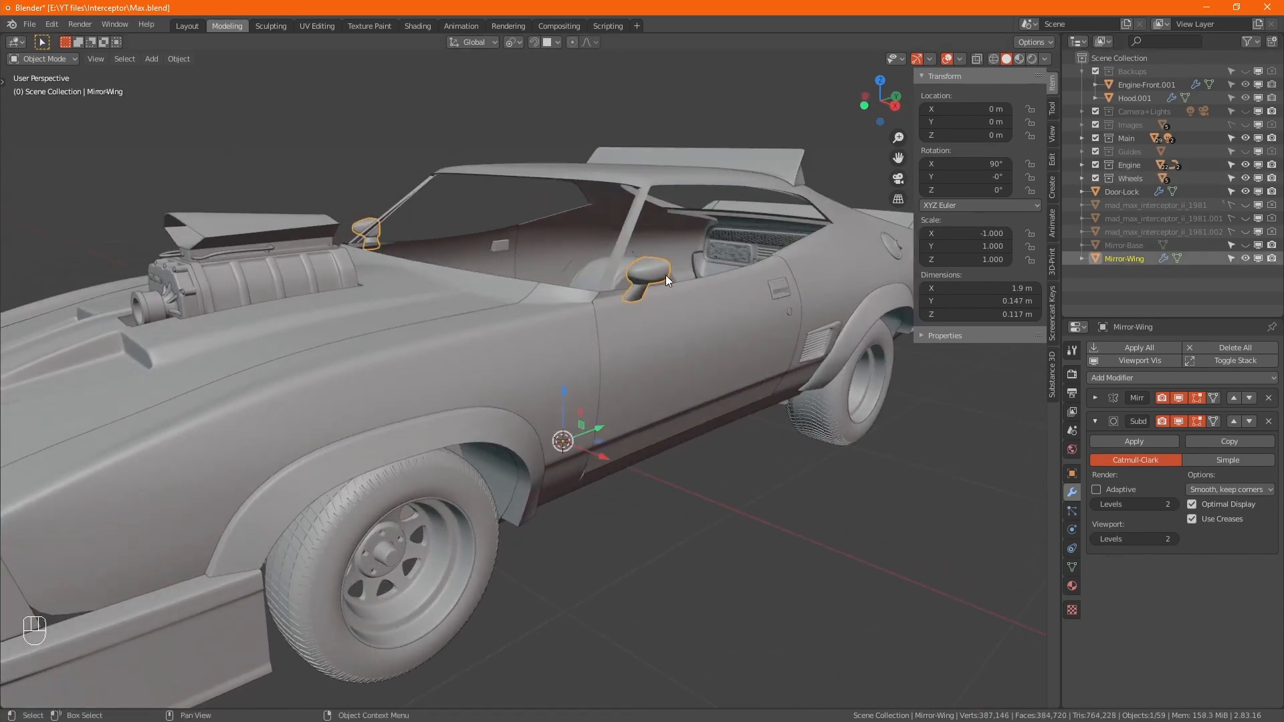
key("m")
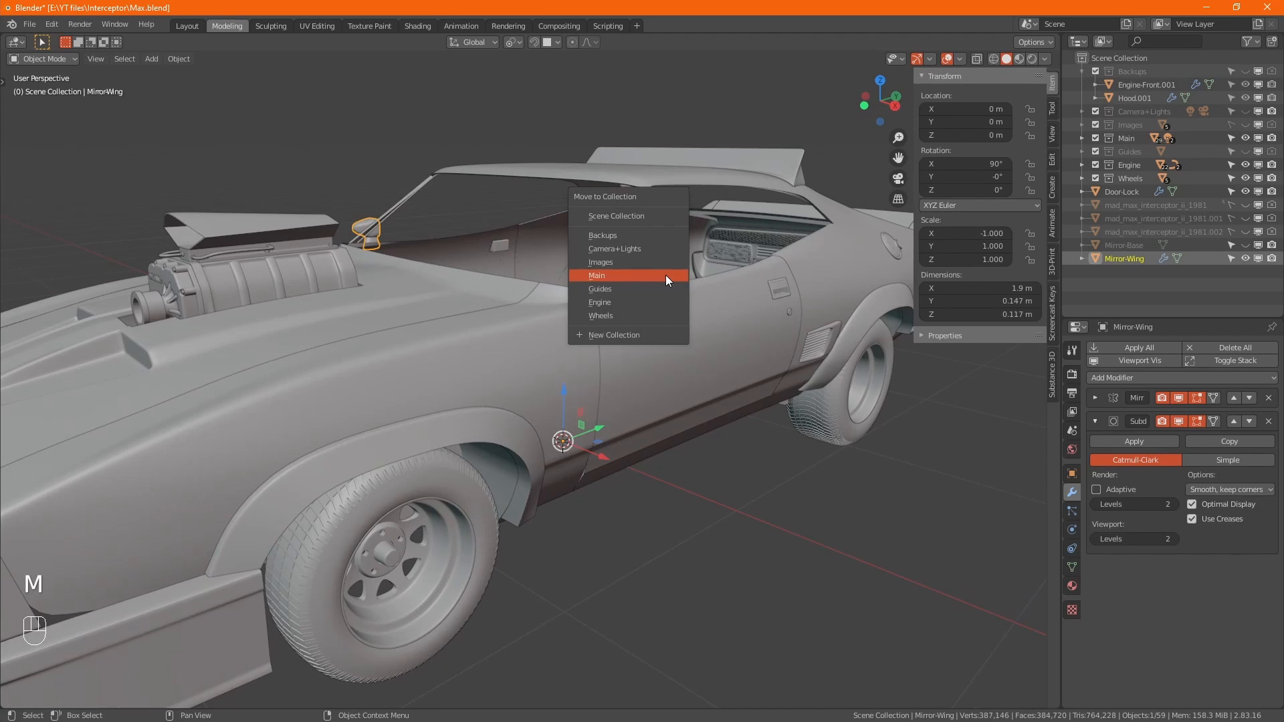
left_click(665, 275)
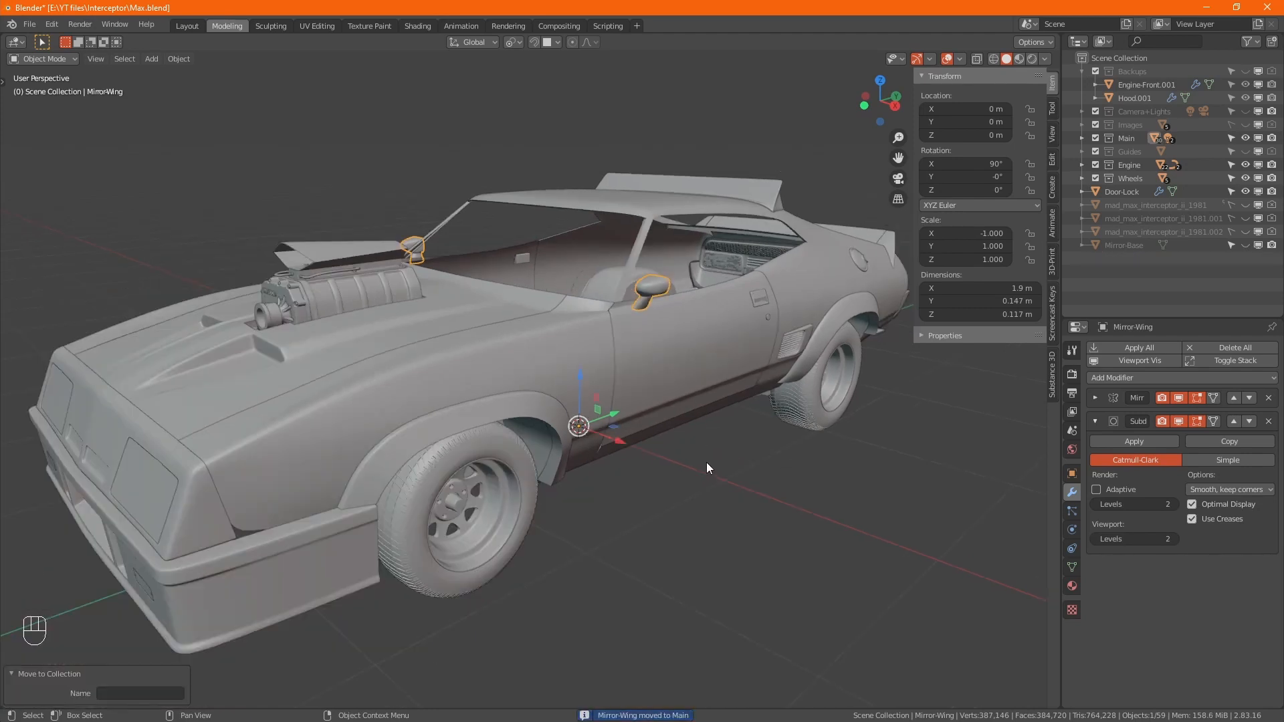
left_click(735, 420)
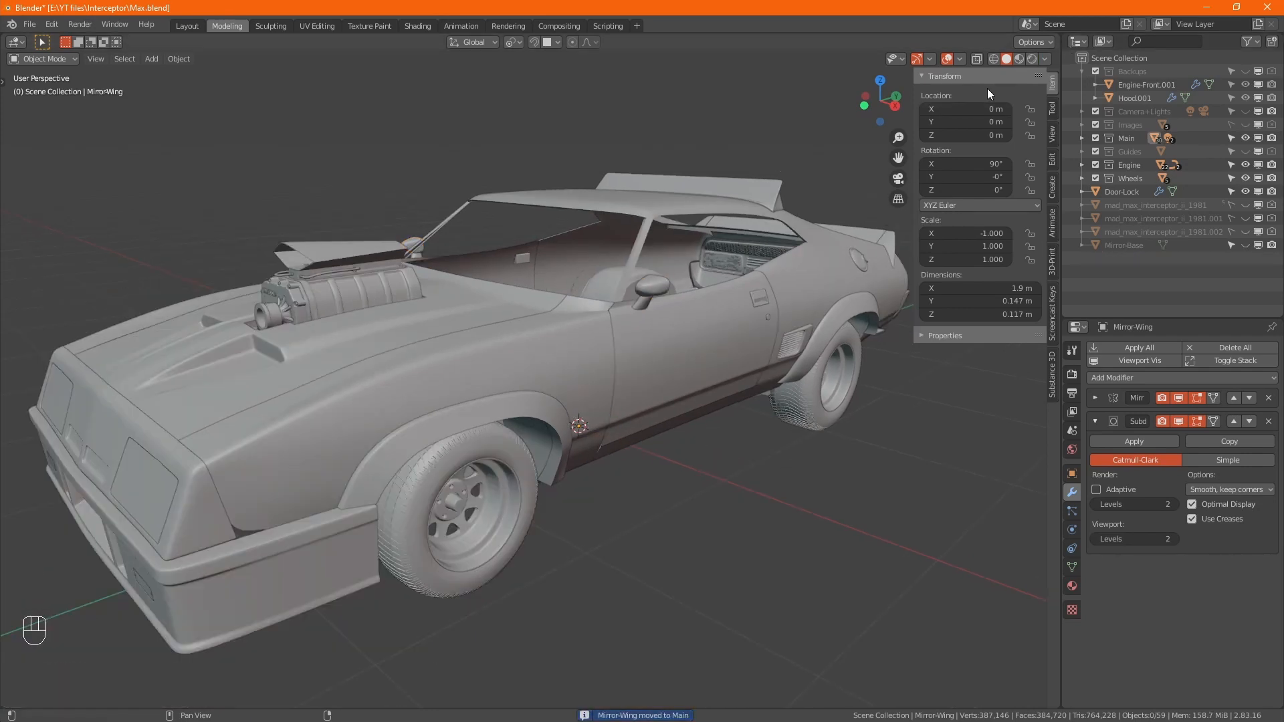
- Show the whole car in material preview shading and save the Max.blend file
left_click_drag(628, 361, 690, 411, "alt")
middle_click_drag(690, 411, 751, 412, "ctrl")
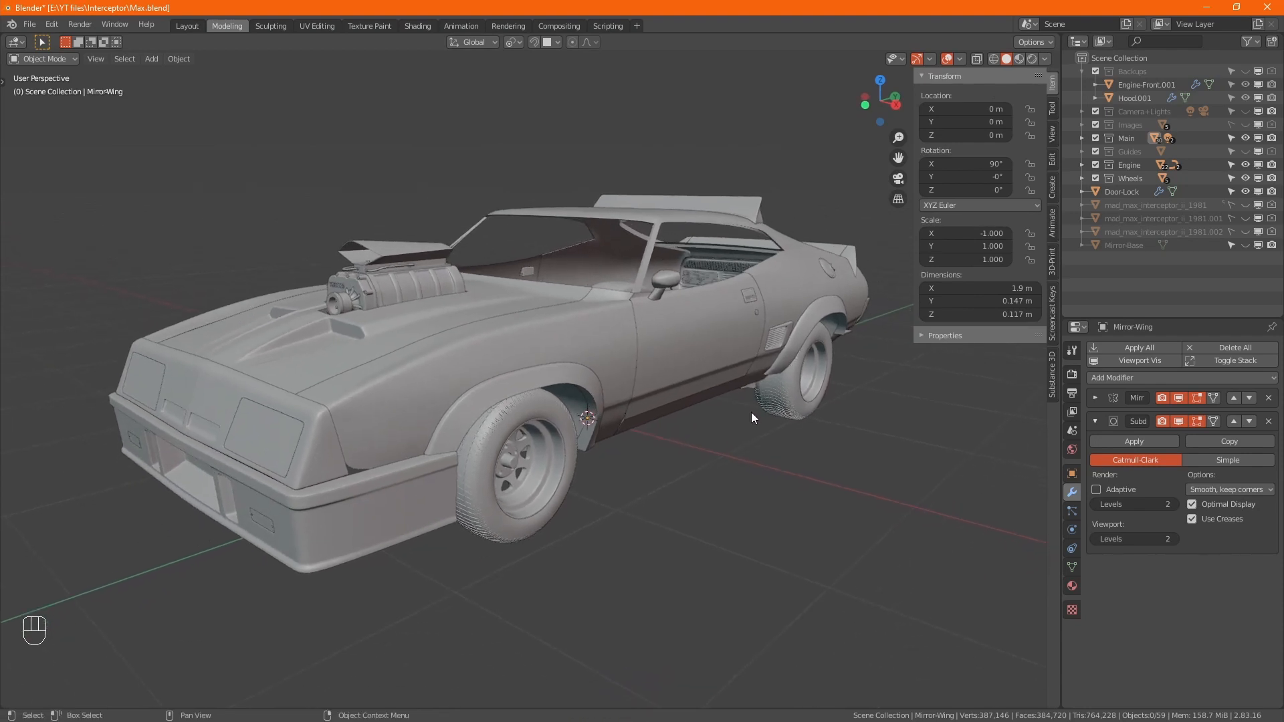
left_click(1023, 58)
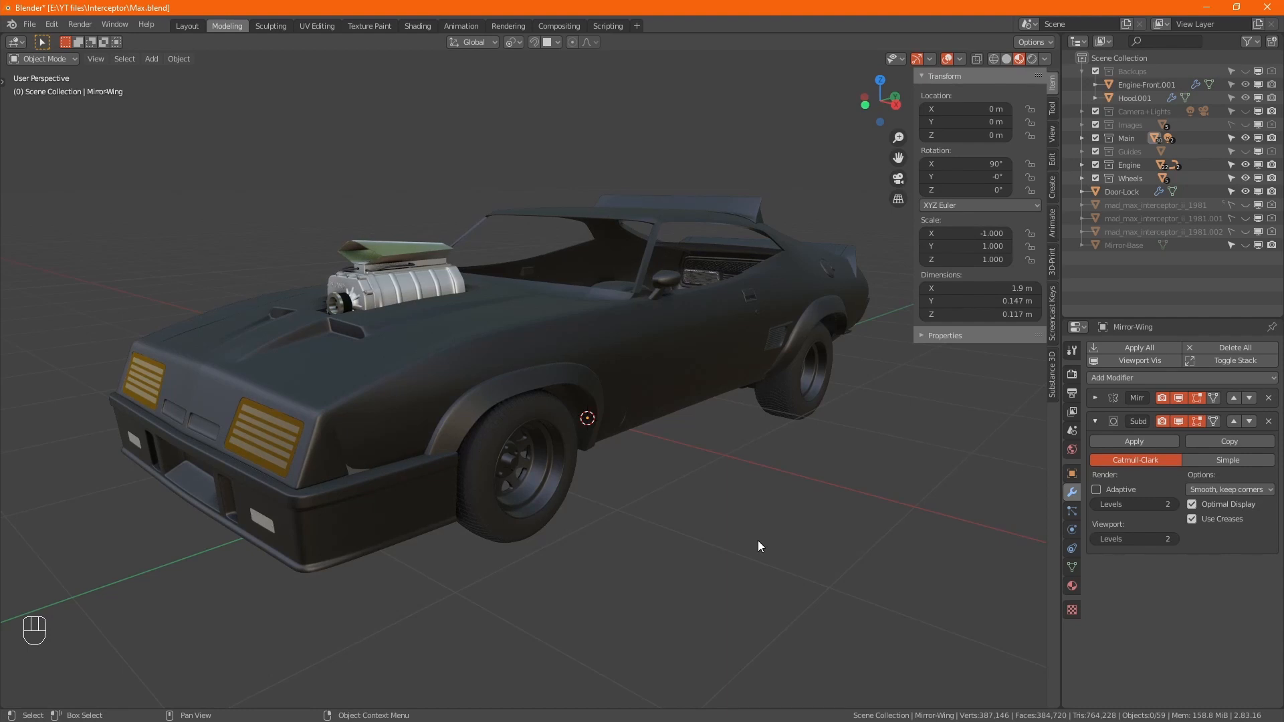
key("ctrl+s")
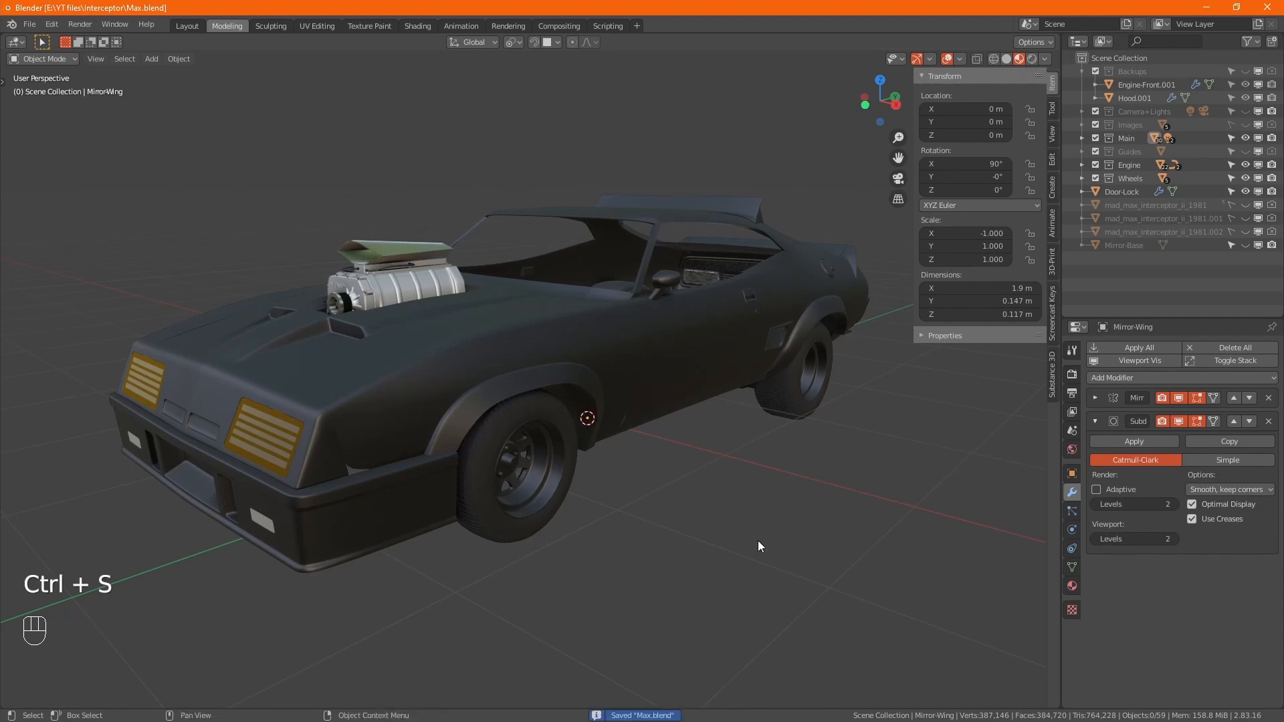